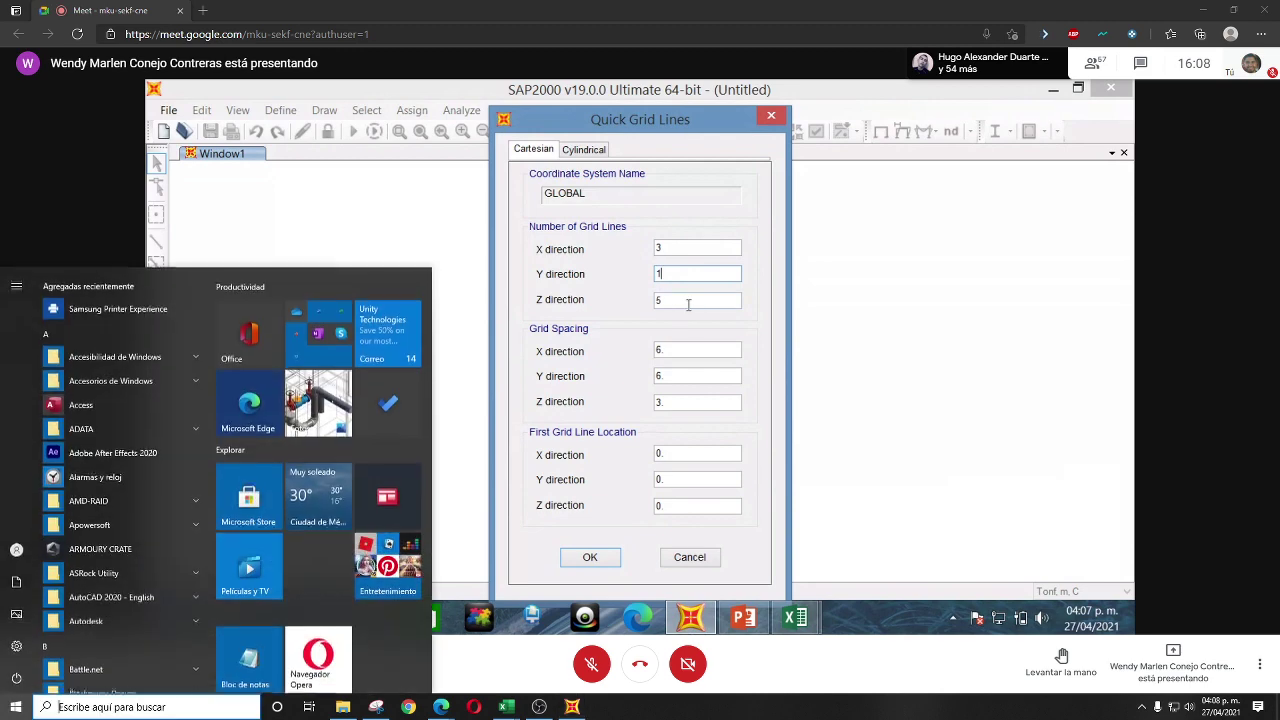
pyautogui.press('super')
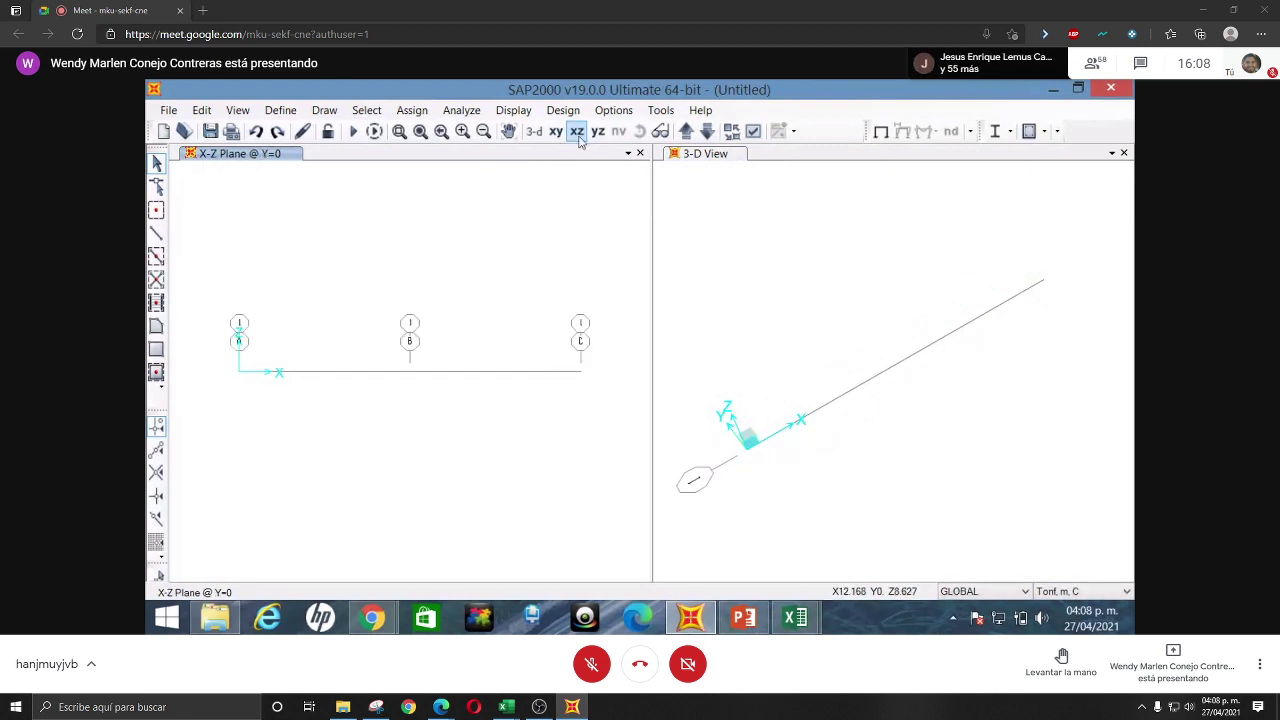
# - Draw straight frame members with section FSEC1 from grid A through B to C, and check the assignments of the member between B and C
pyautogui.click(157, 233)
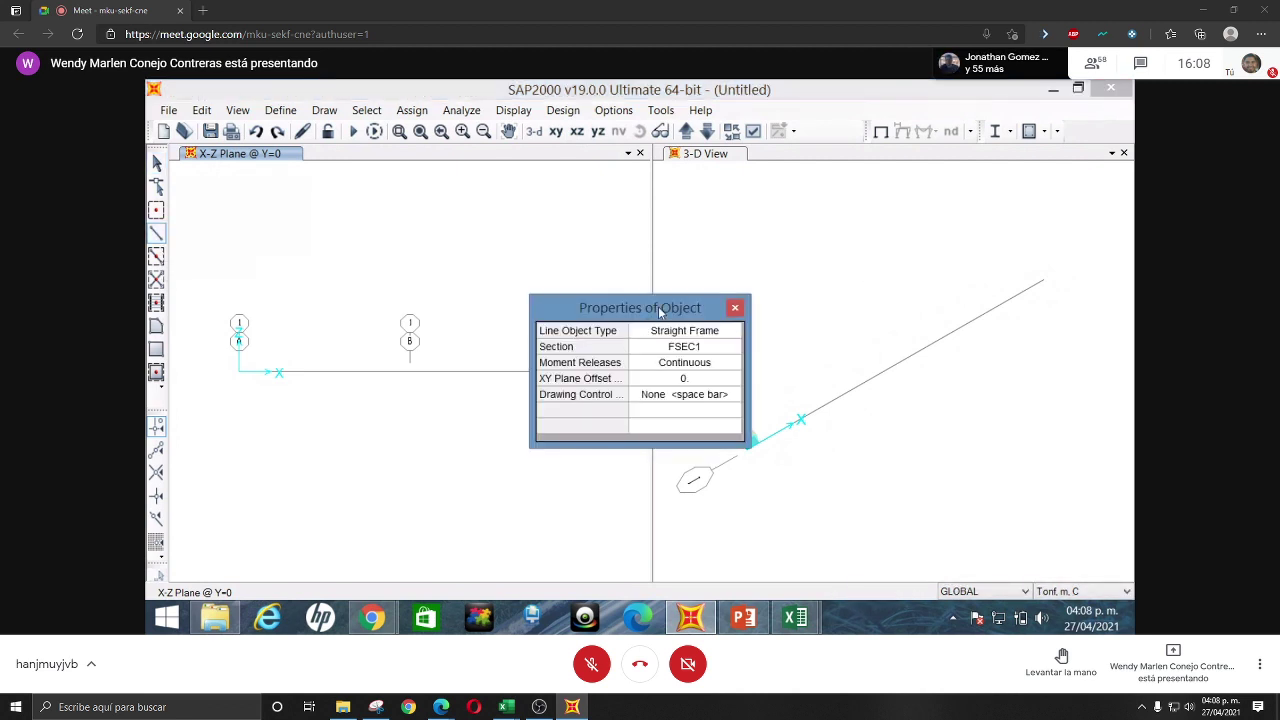
pyautogui.moveTo(660, 308); pyautogui.dragTo(489, 530)
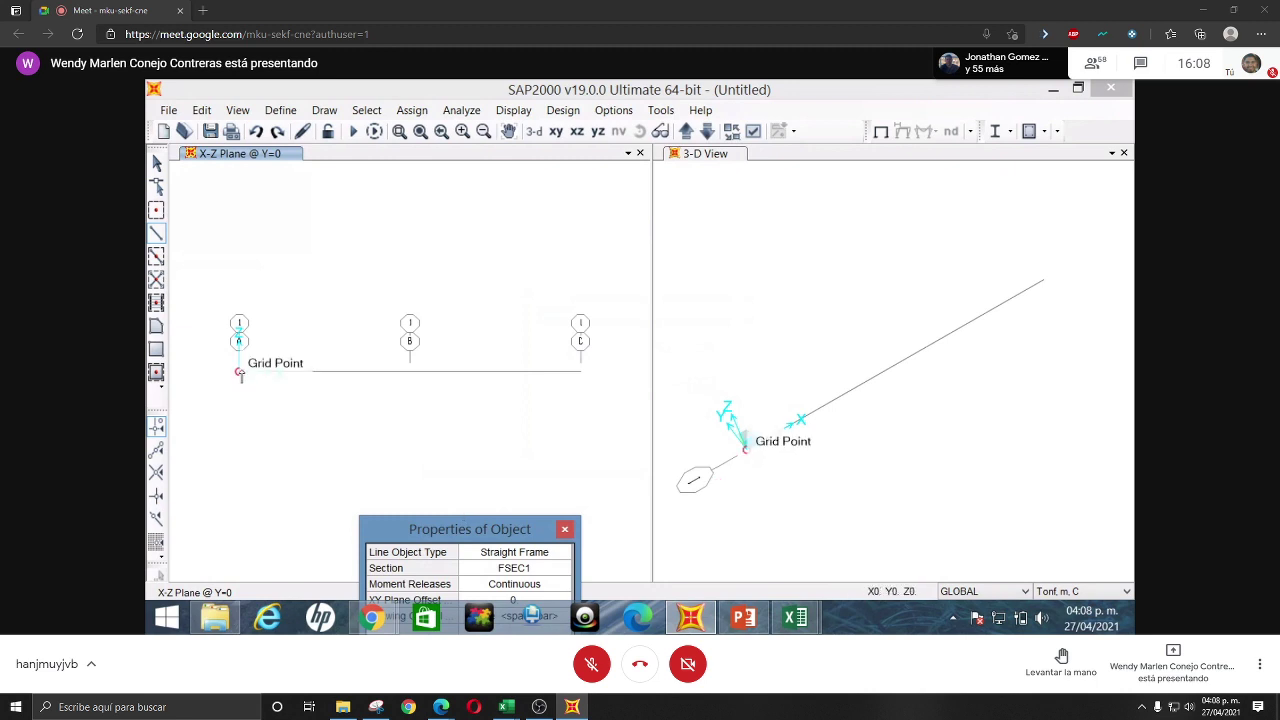
pyautogui.click(240, 372)
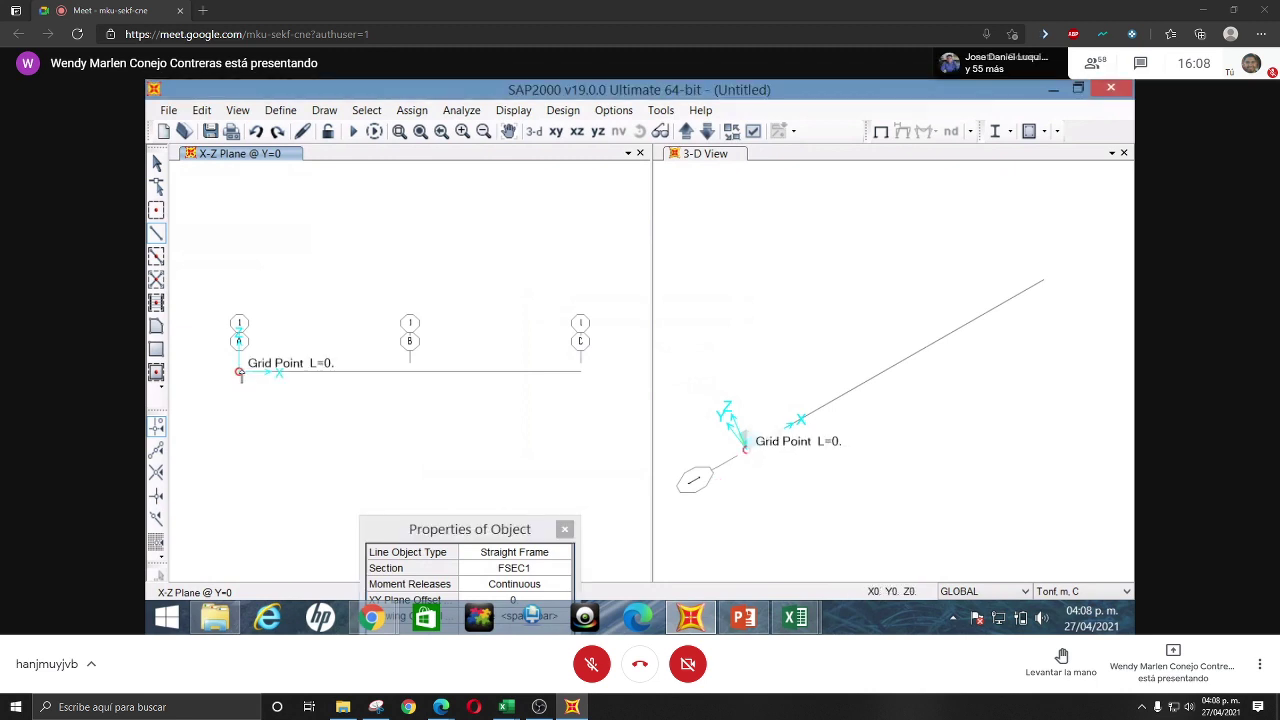
pyautogui.click(410, 372)
pyautogui.click(580, 372)
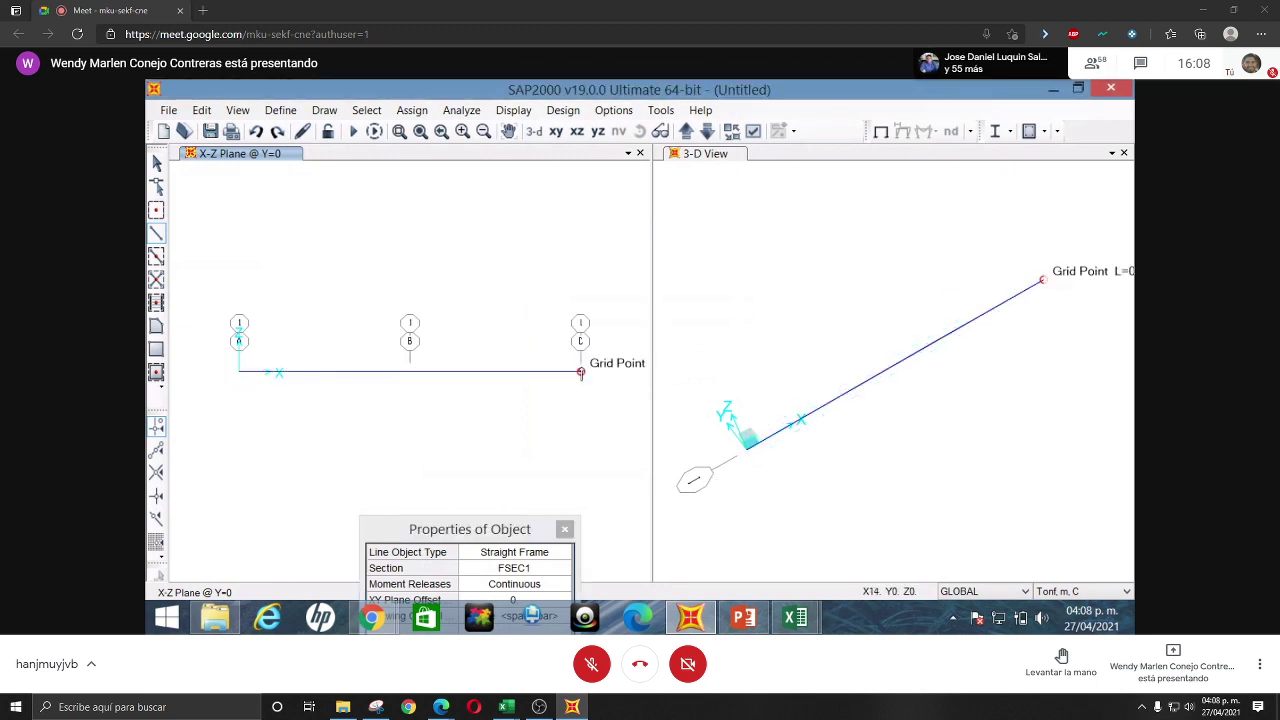
pyautogui.press('Escape')
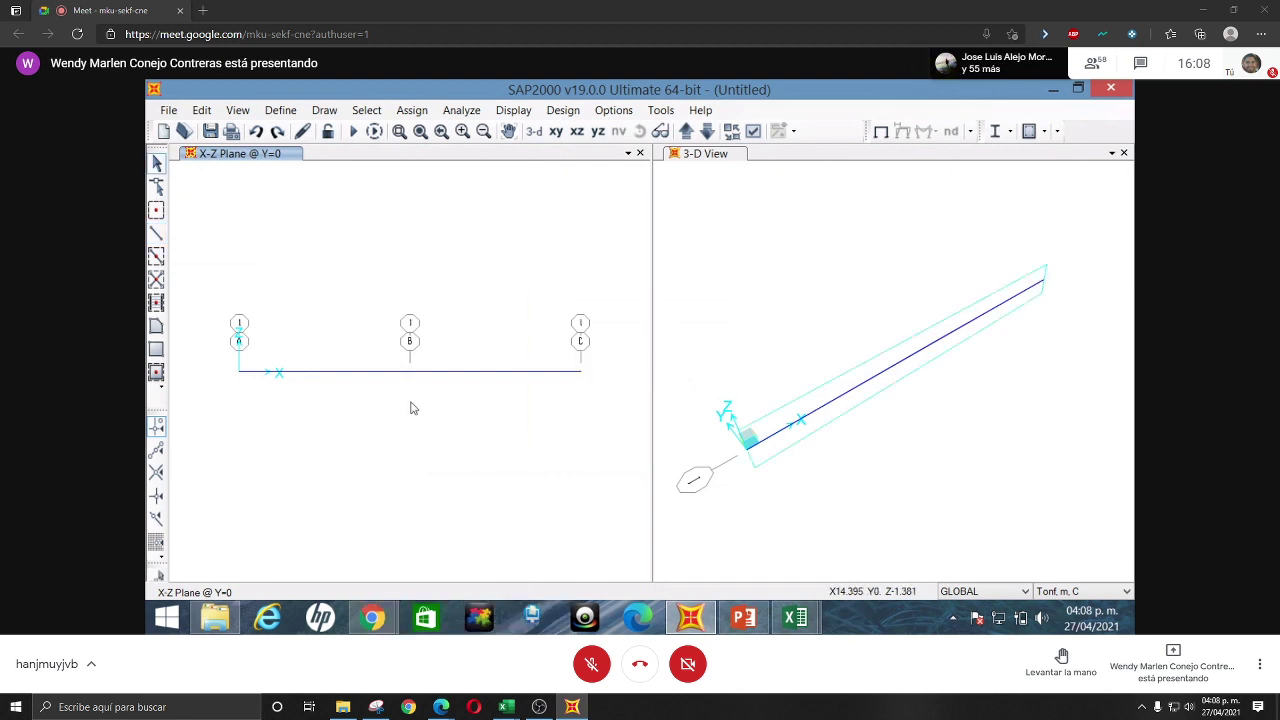
pyautogui.rightClick(480, 373)
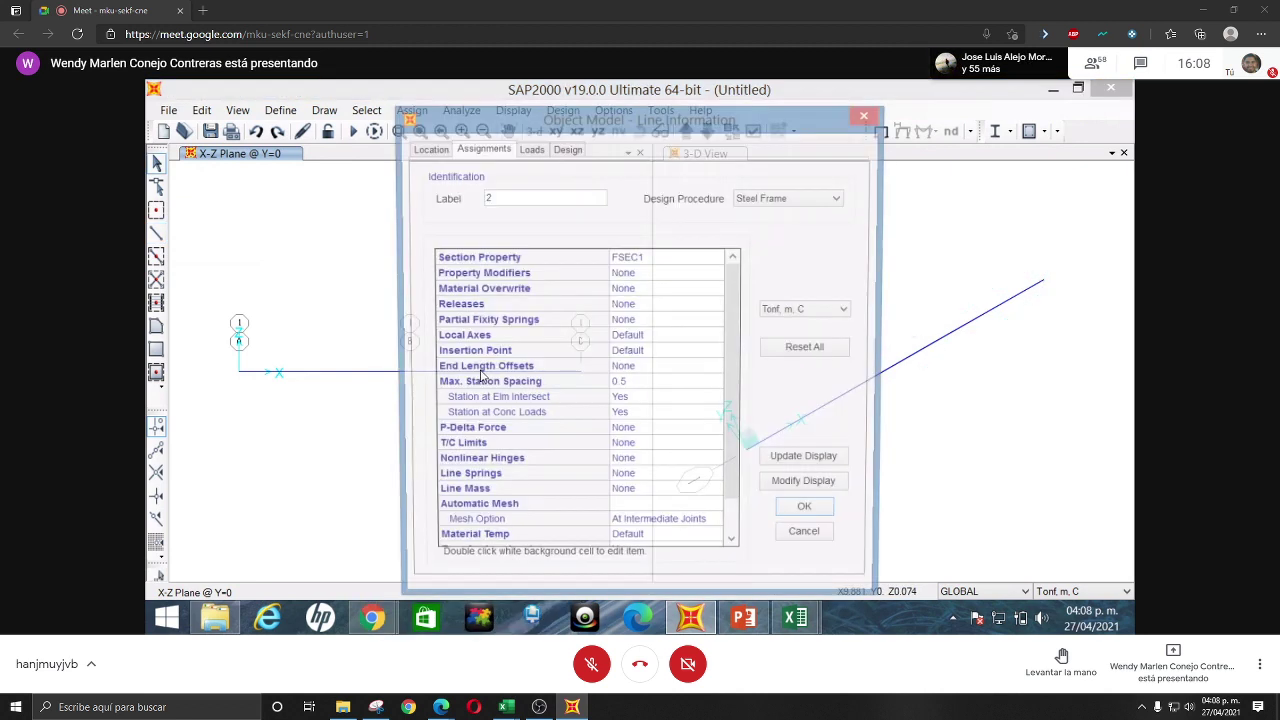
pyautogui.click(867, 115)
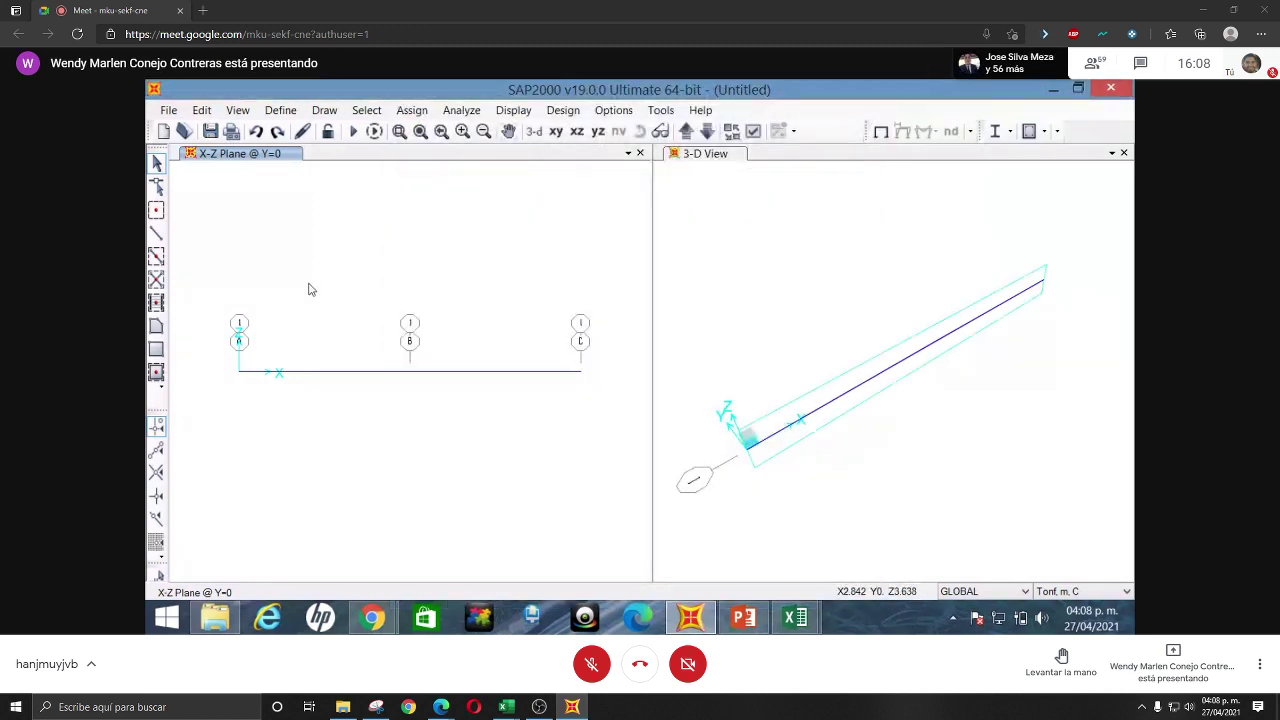
# - Add a new concrete material for the United States region with the Customary standard and grade f'c 4000 psi
pyautogui.click(281, 110)
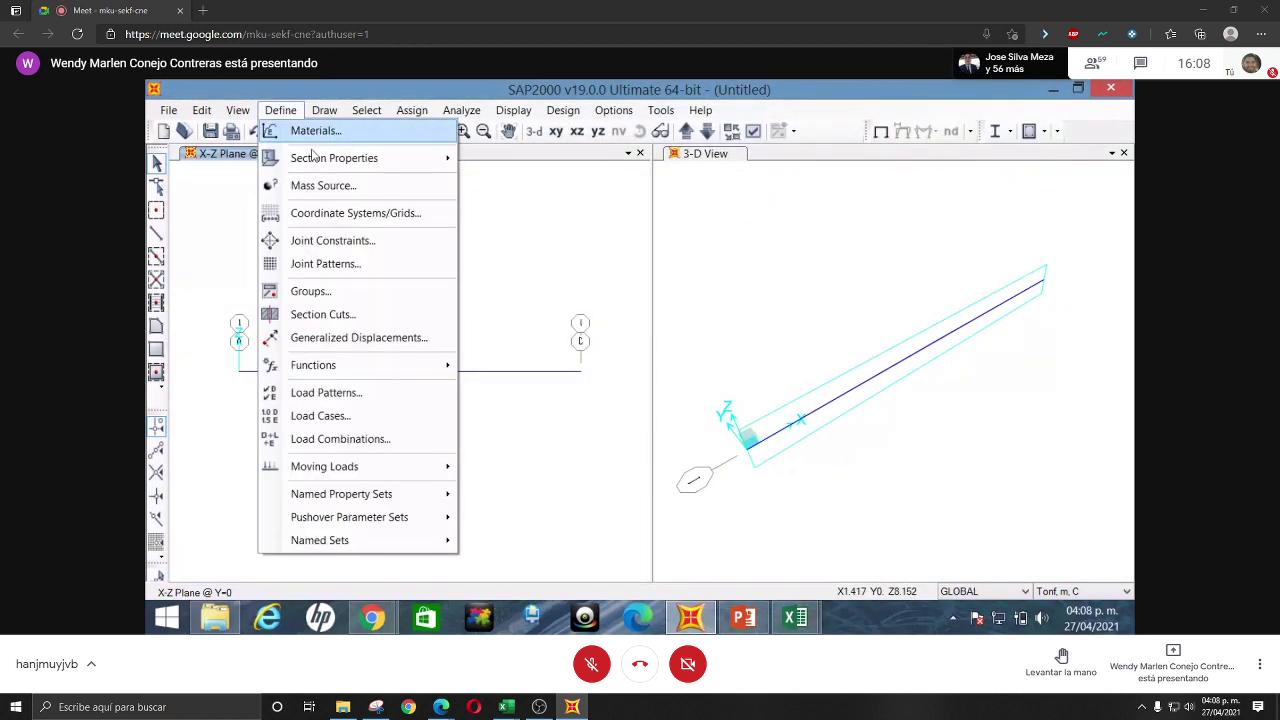
pyautogui.click(310, 129)
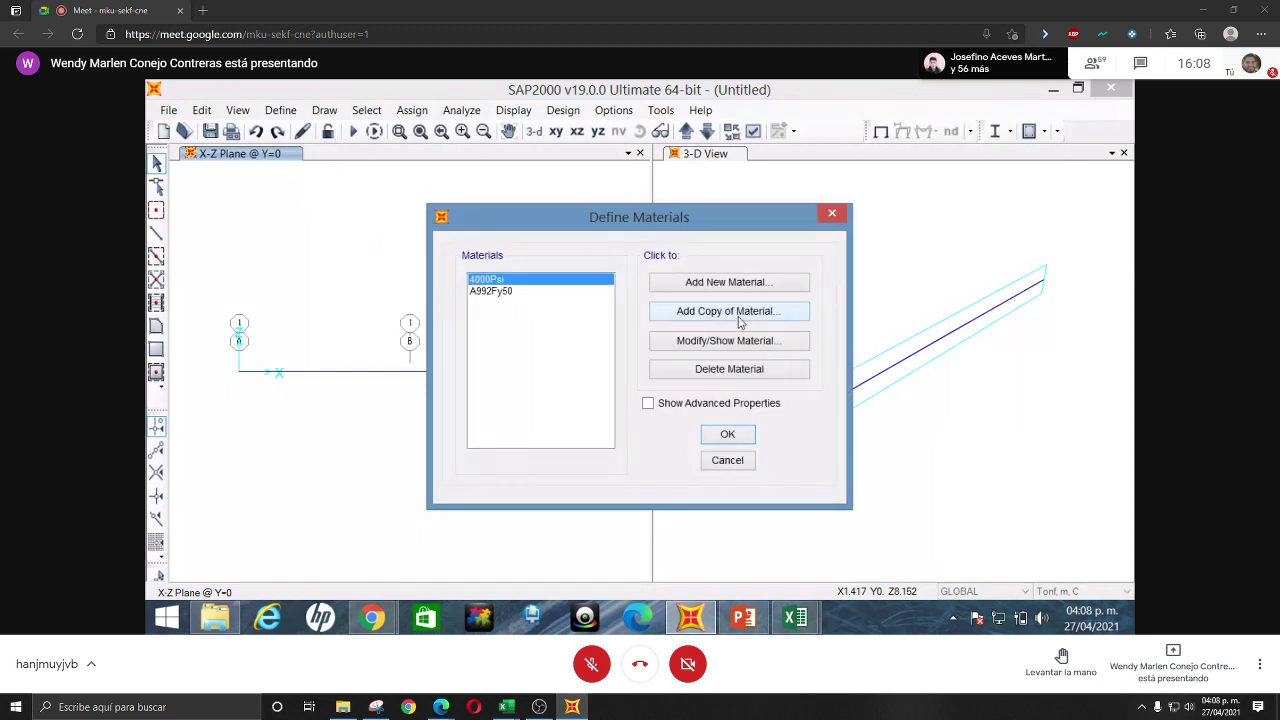
pyautogui.click(736, 285)
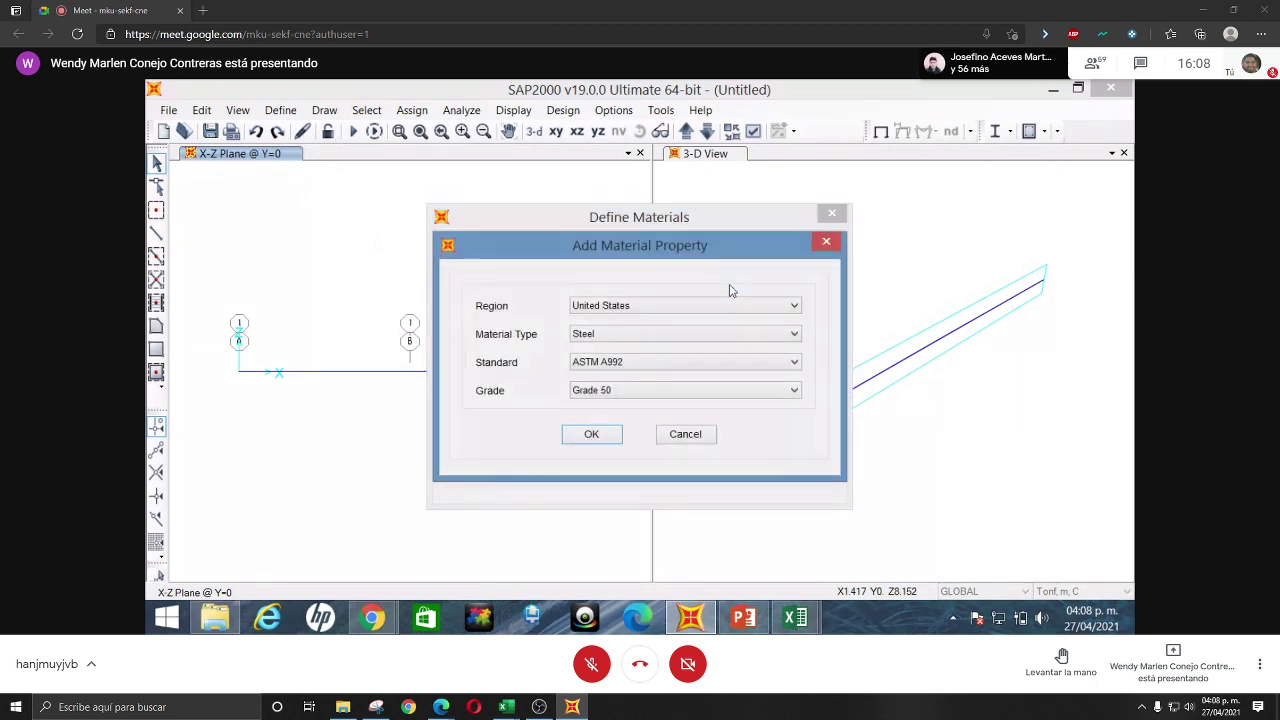
pyautogui.click(632, 336)
pyautogui.click(620, 360)
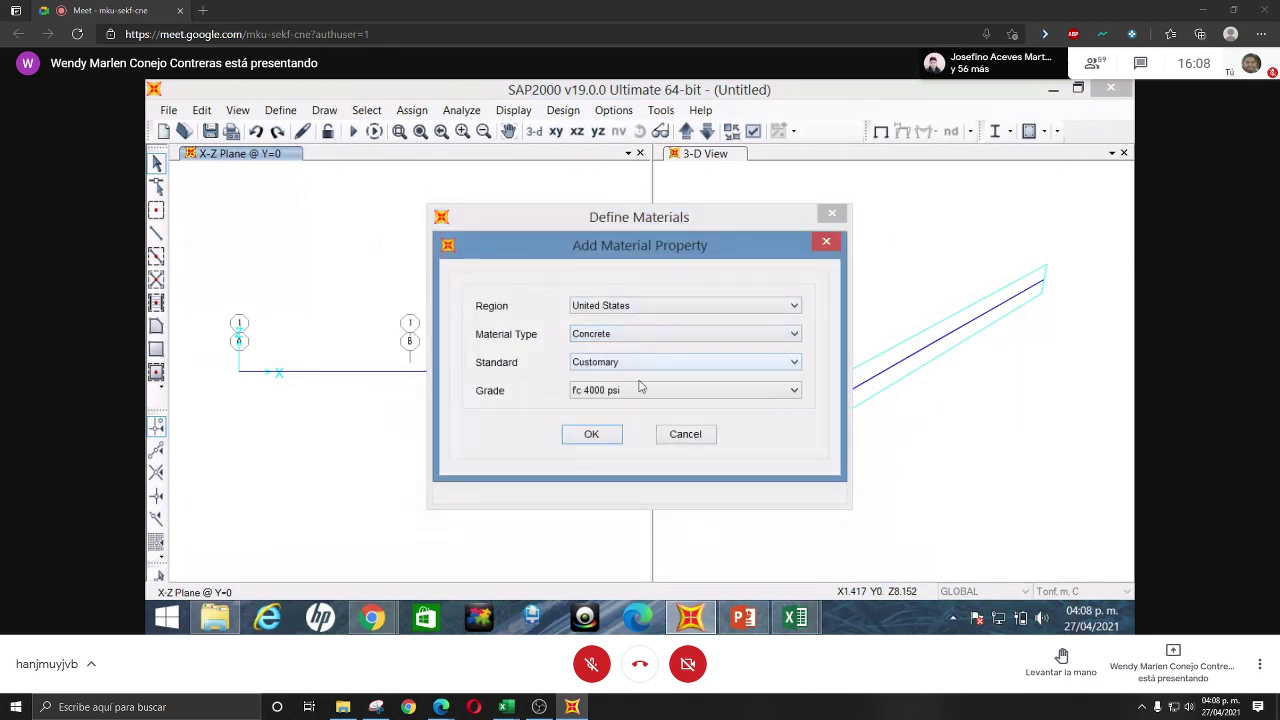
pyautogui.click(596, 438)
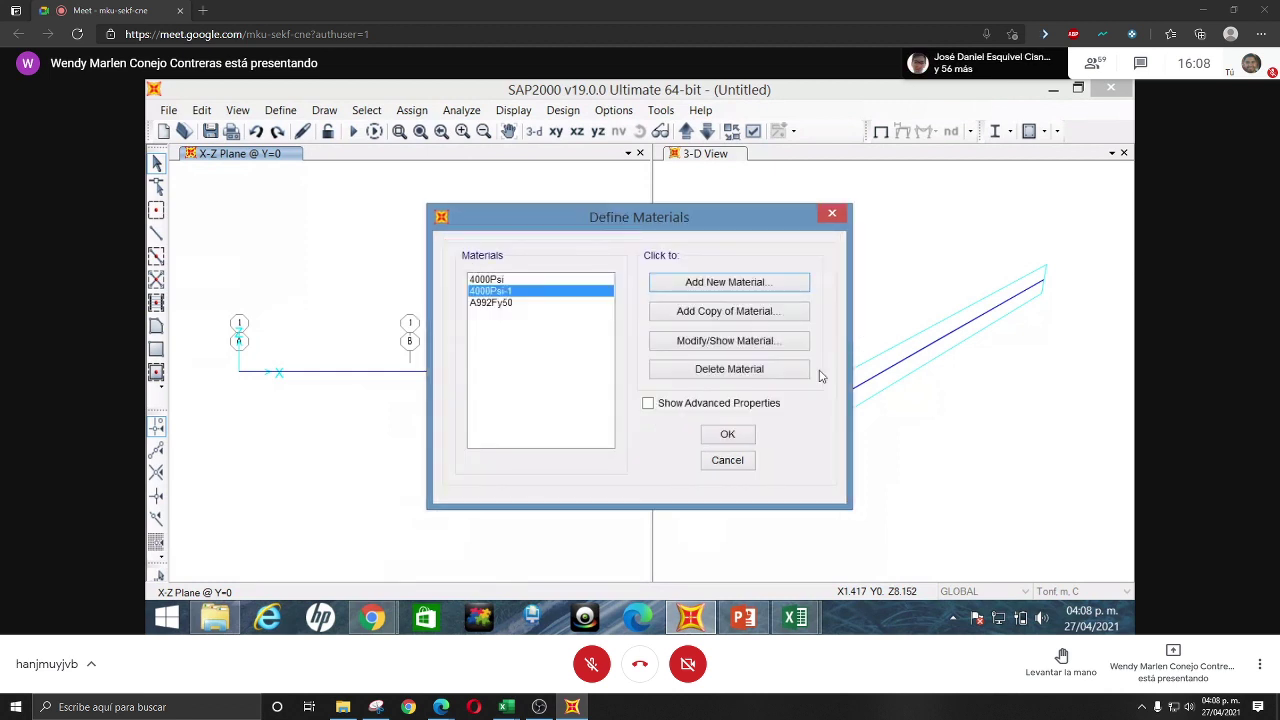
# - Rename the new concrete material fc 200, with units Kgf, cm, C and a modulus of elasticity of 141000
pyautogui.click(760, 342)
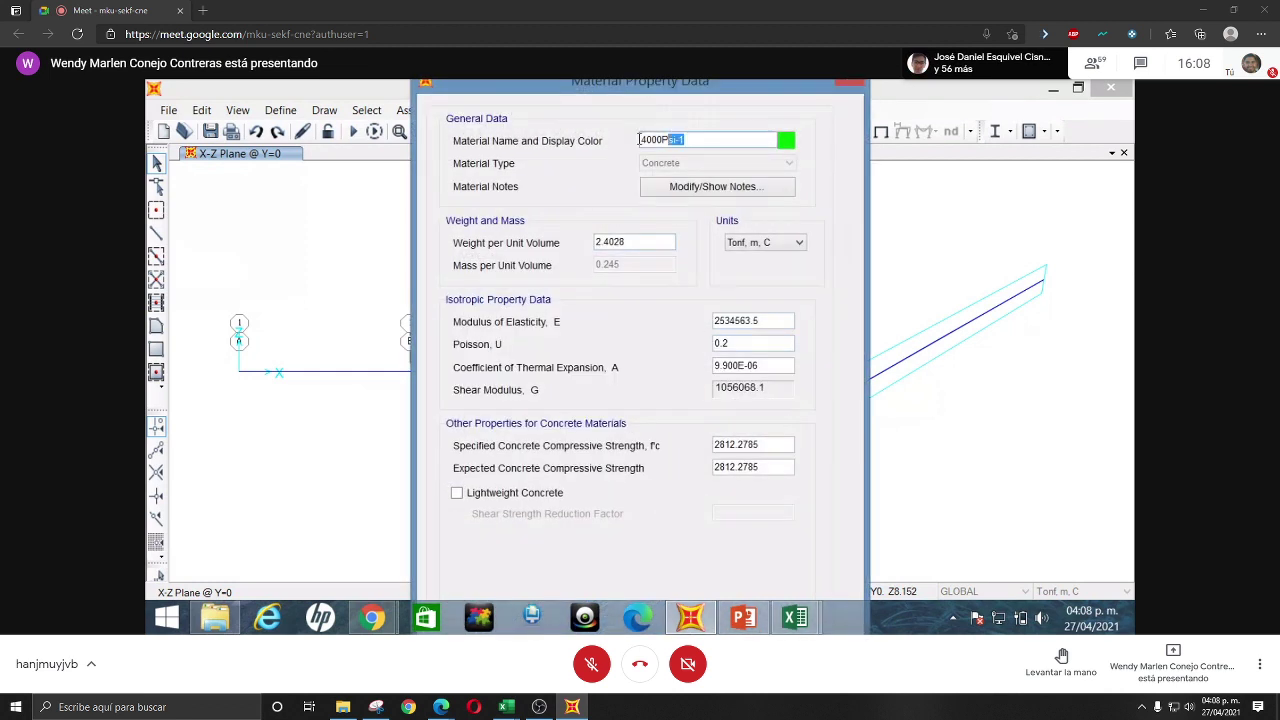
pyautogui.write('fc')
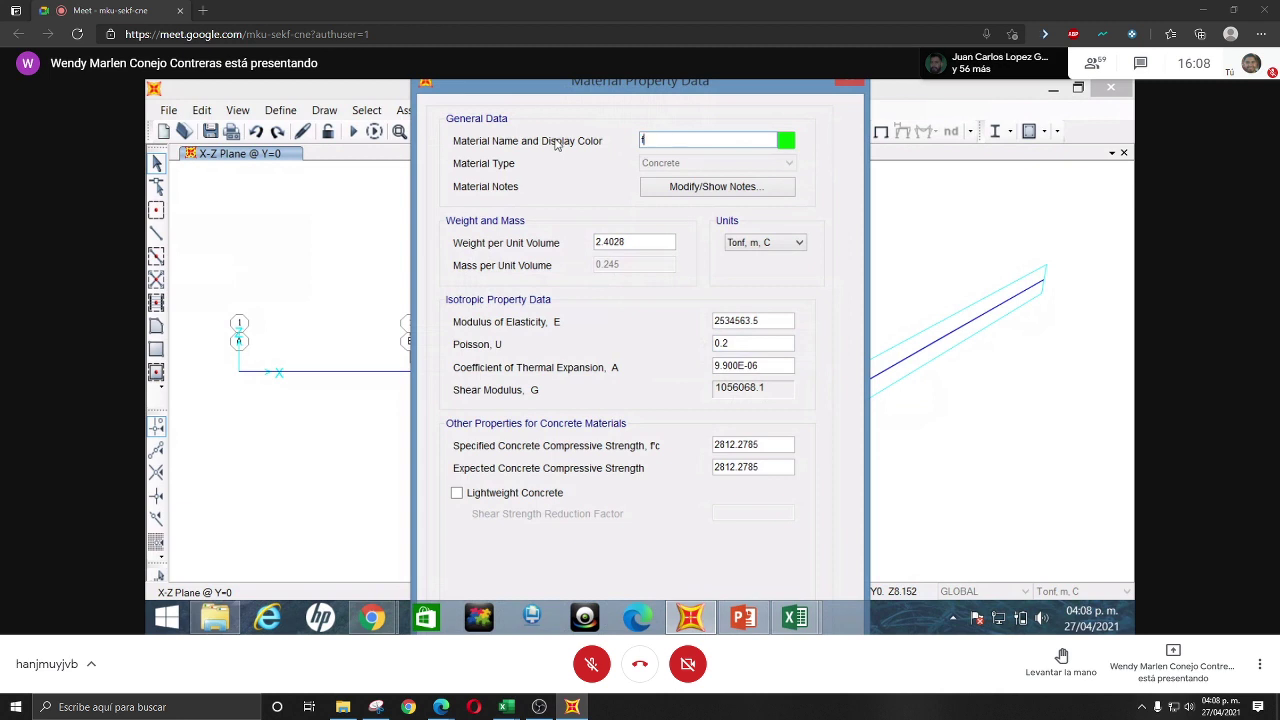
pyautogui.click(763, 250)
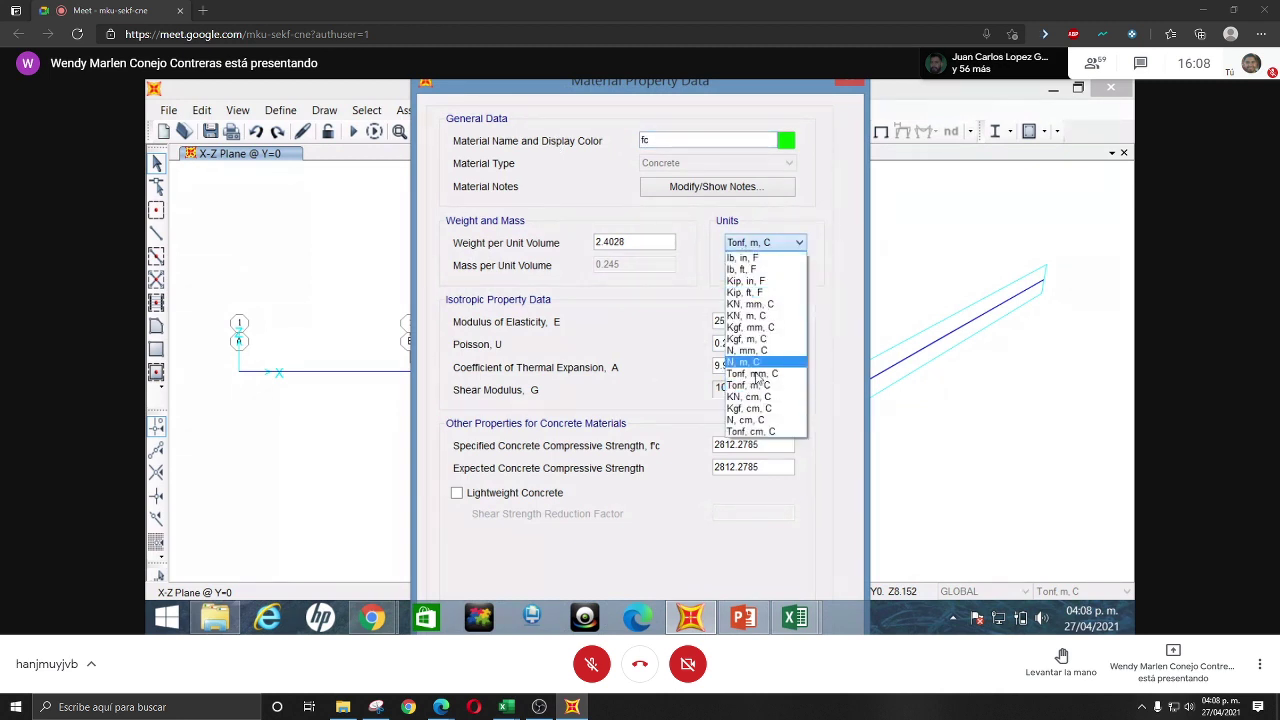
pyautogui.click(753, 416)
pyautogui.doubleClick(767, 319)
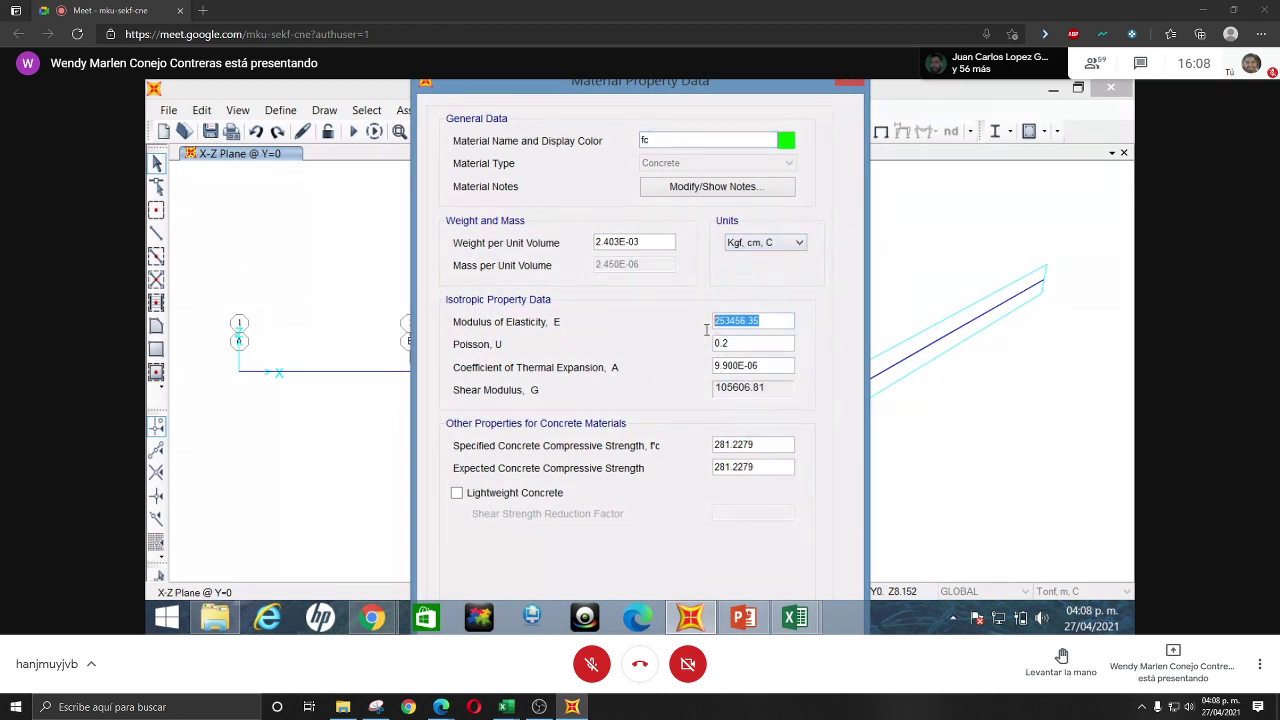
pyautogui.write('141000')
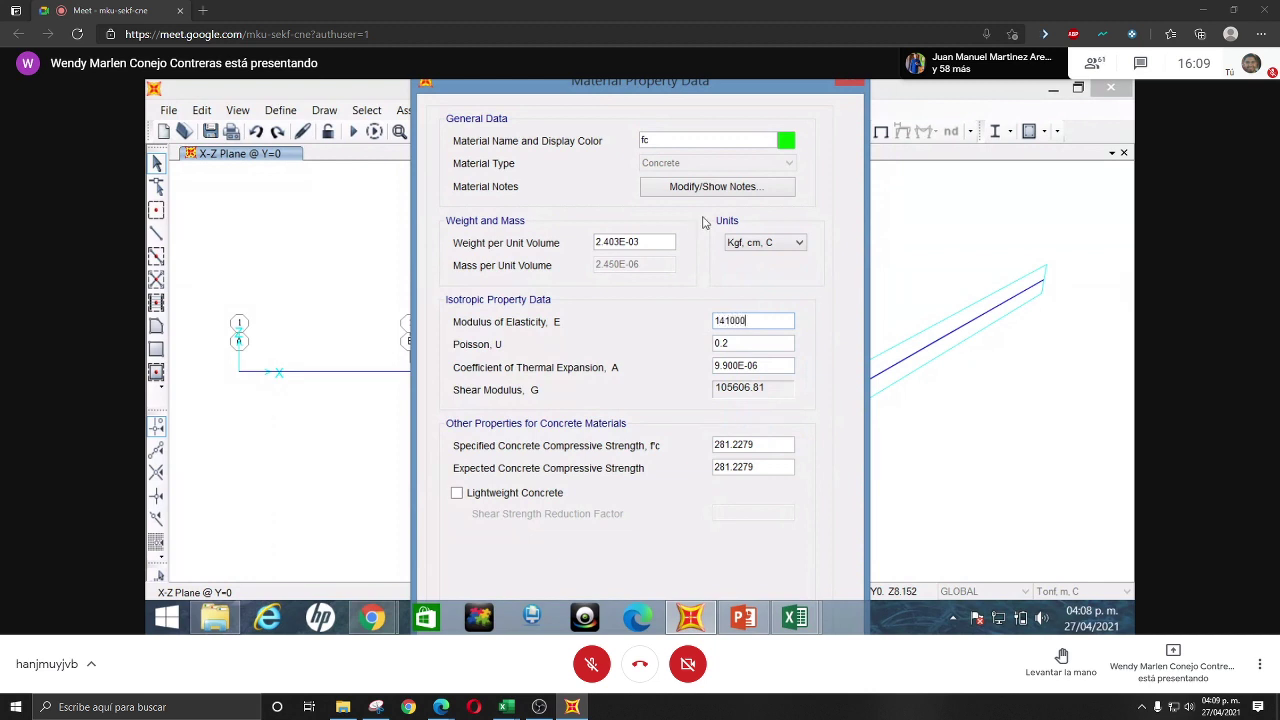
pyautogui.click(713, 142)
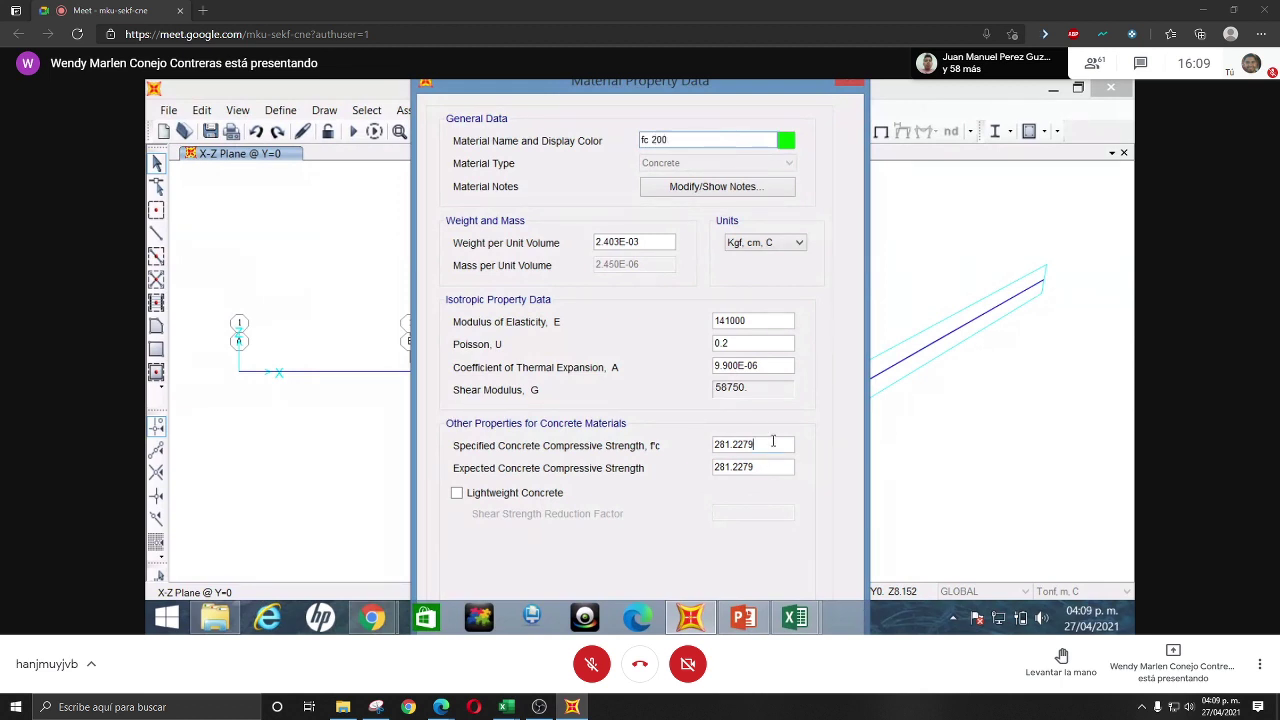
# - Set the material's specified and expected concrete compressive strengths to 200 and accept the material definitions
pyautogui.moveTo(774, 444); pyautogui.dragTo(650, 468)
pyautogui.write('2')
pyautogui.write('2')
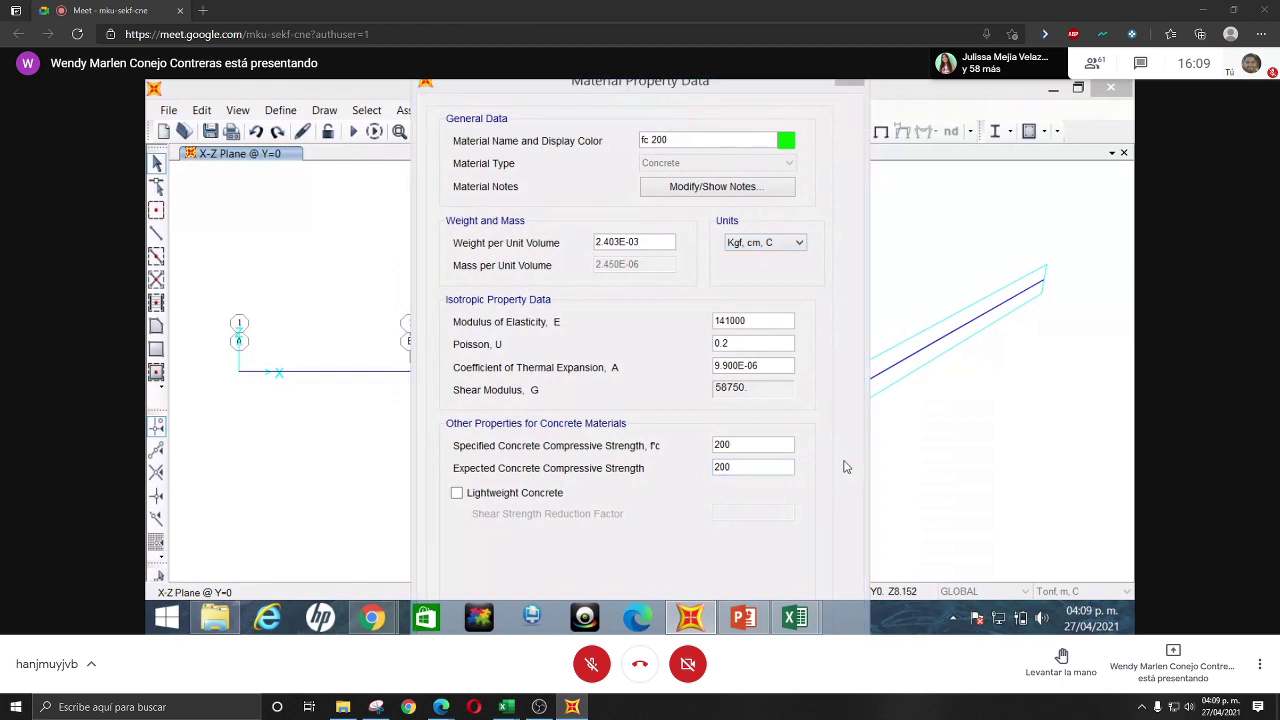
pyautogui.press('Return')
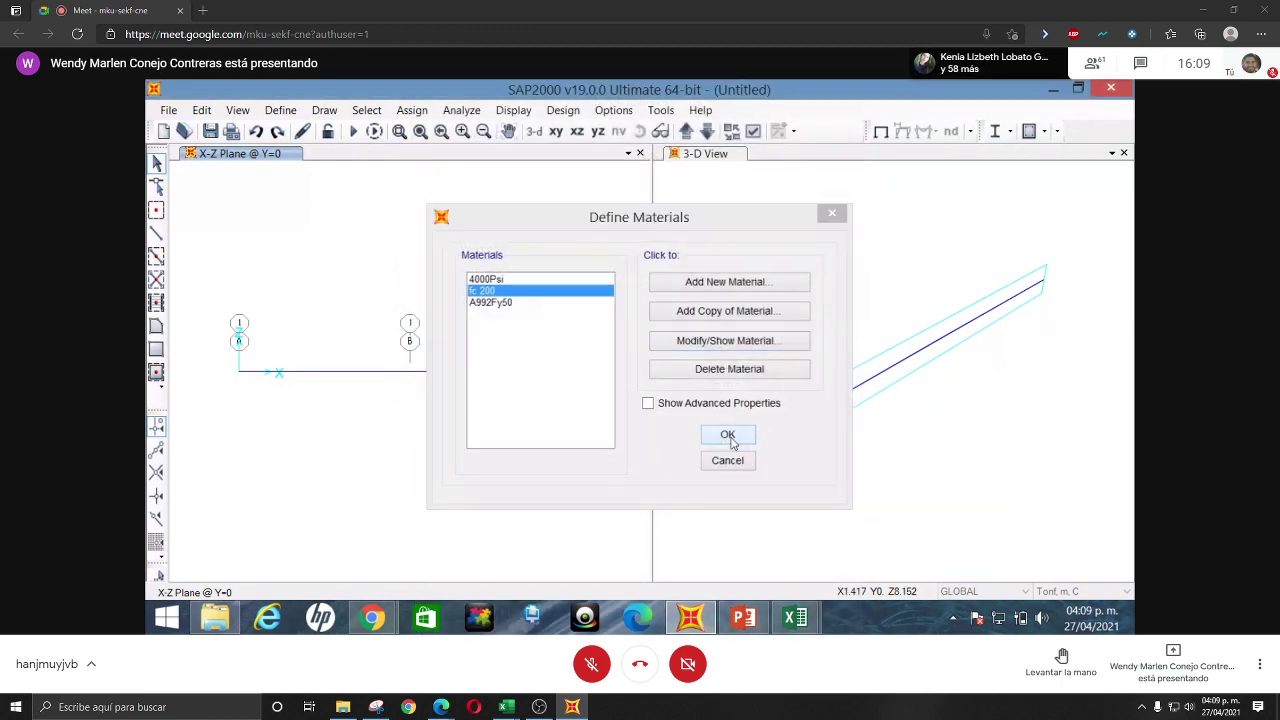
pyautogui.click(727, 434)
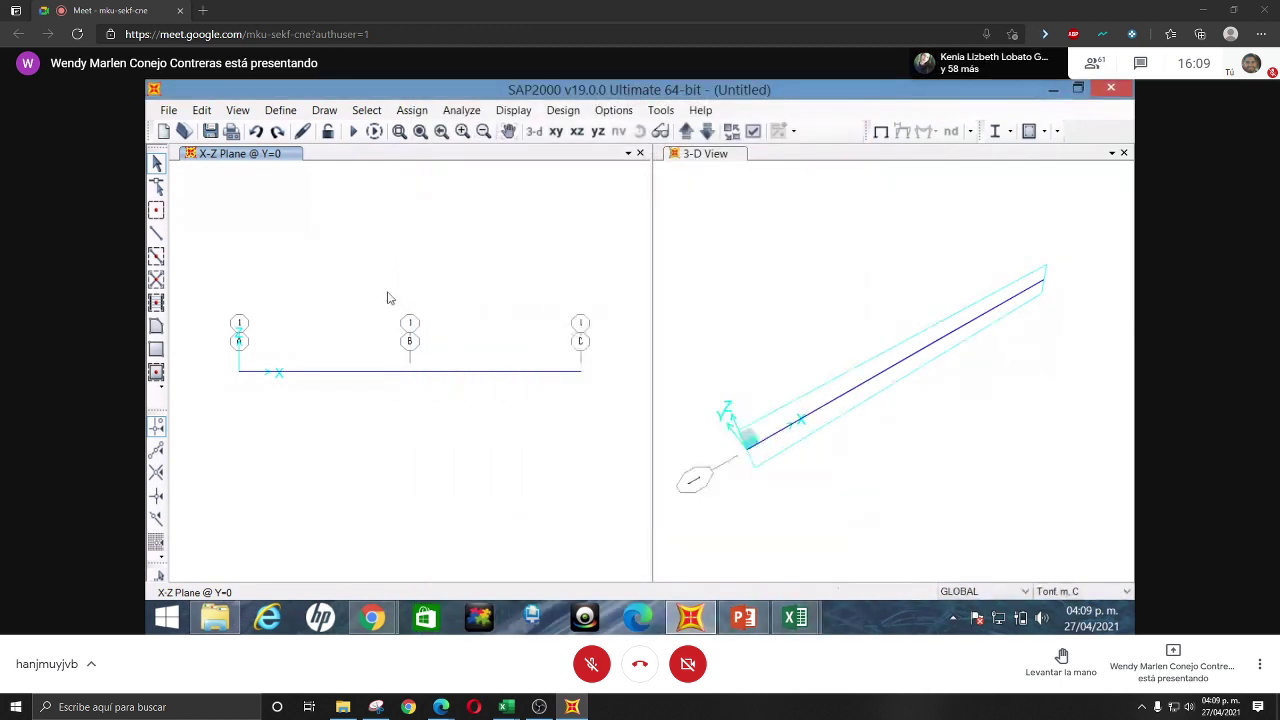
# - Start a new frame section property of type Concrete with a rectangular shape
pyautogui.click(274, 112)
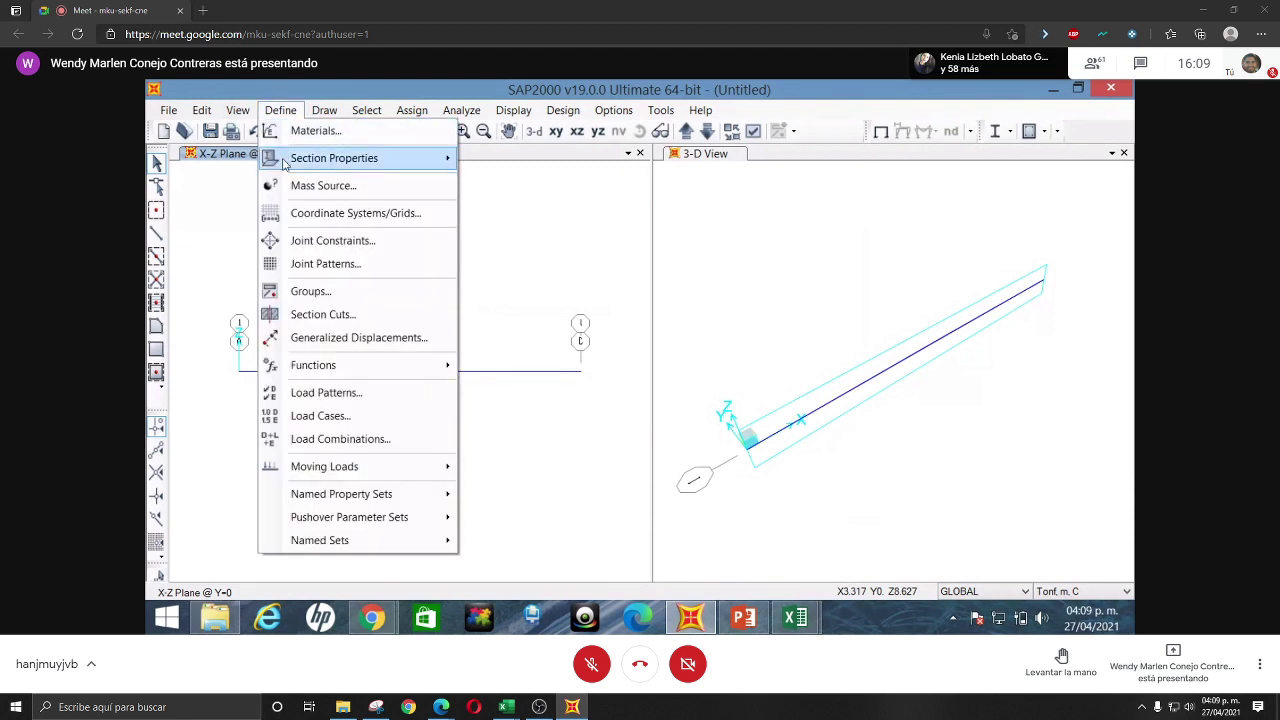
pyautogui.moveTo(285, 163)
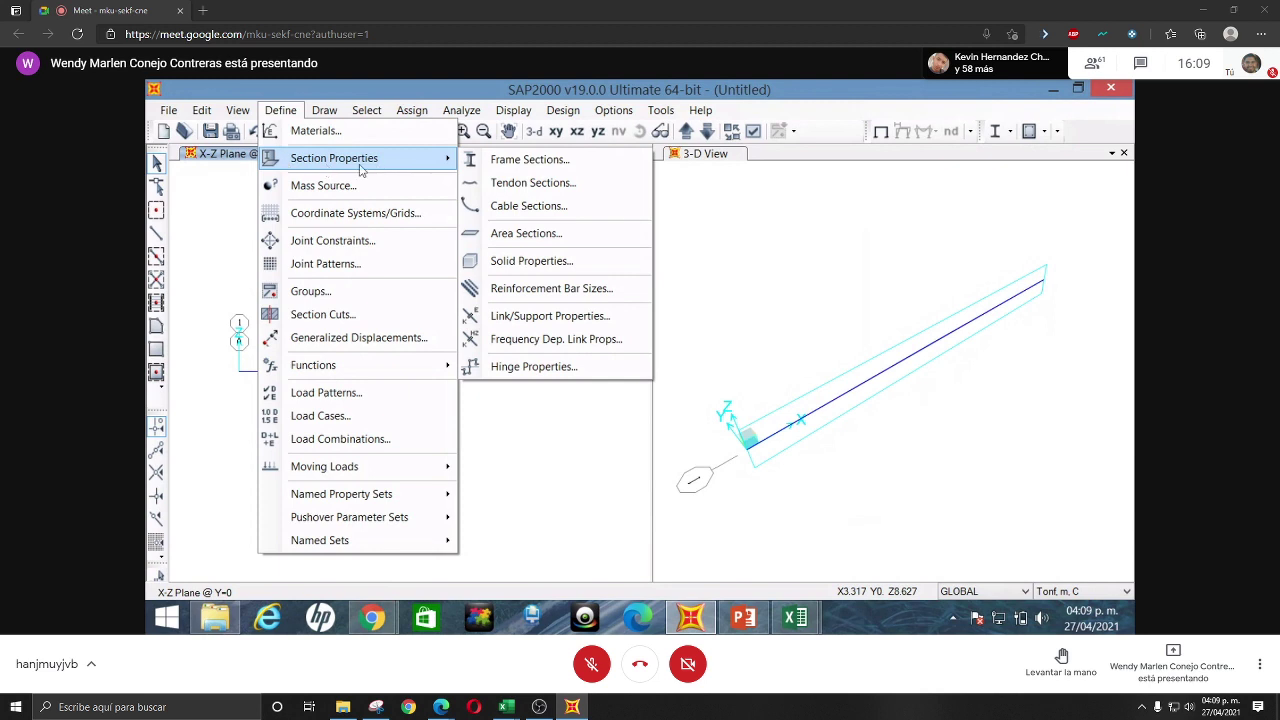
pyautogui.click(504, 162)
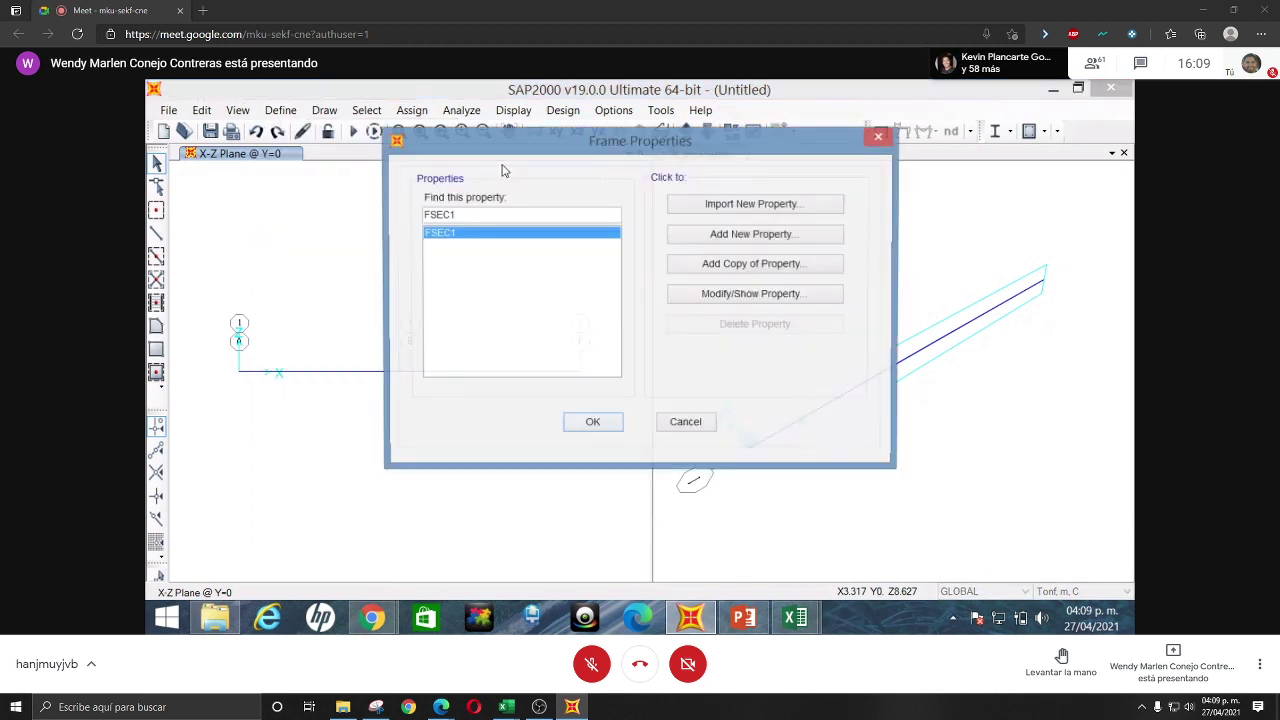
pyautogui.click(716, 236)
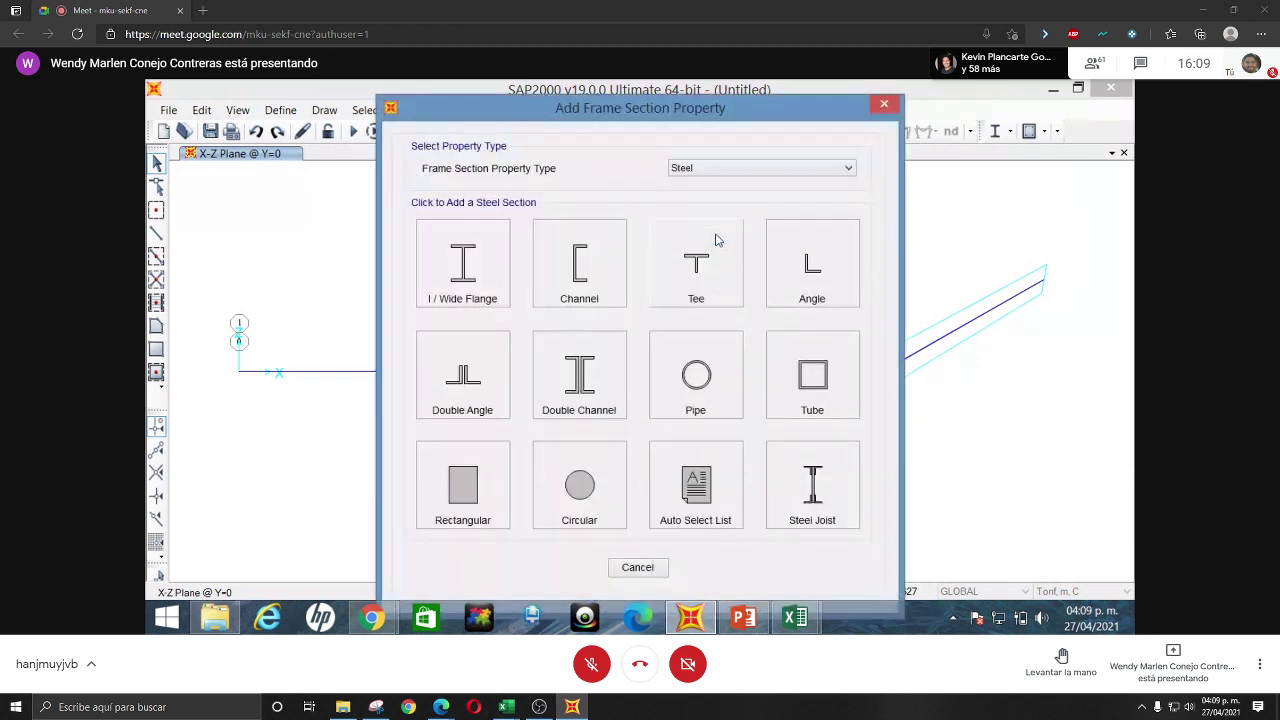
pyautogui.click(715, 169)
pyautogui.click(720, 207)
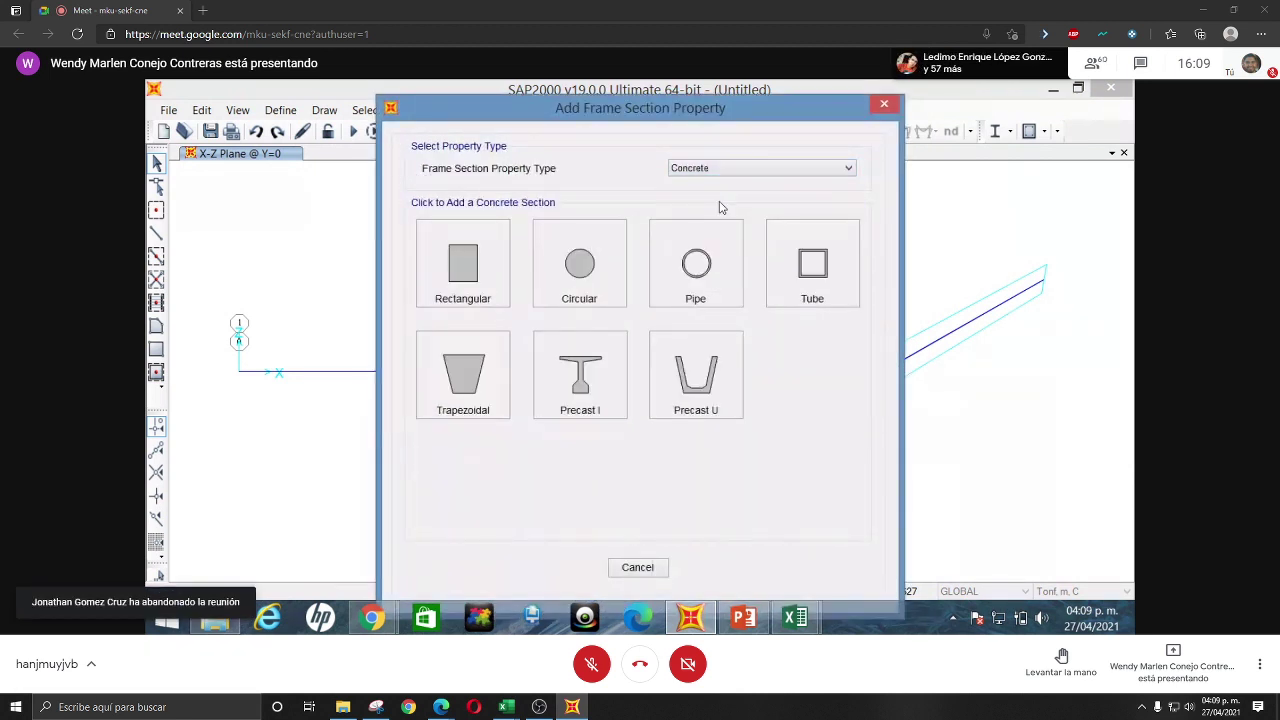
pyautogui.click(461, 278)
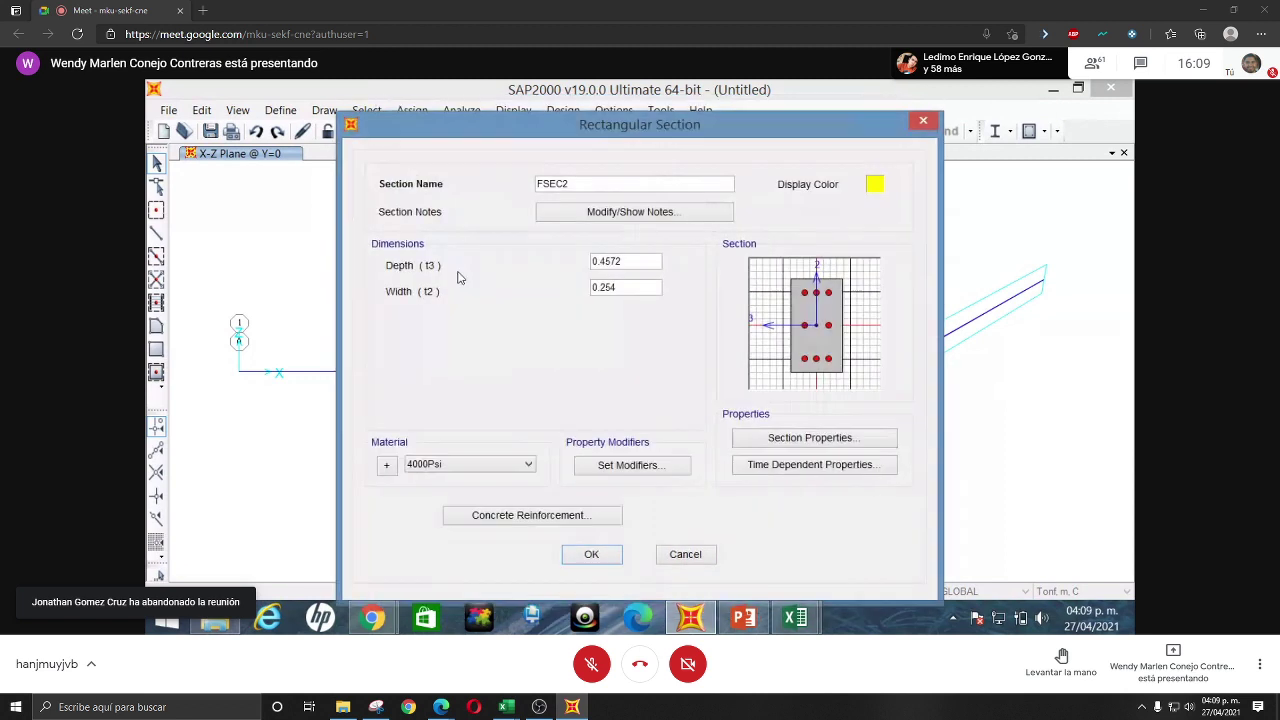
# - Name the rectangular concrete section viga 35x70
pyautogui.moveTo(605, 178); pyautogui.dragTo(466, 188)
pyautogui.write('v')
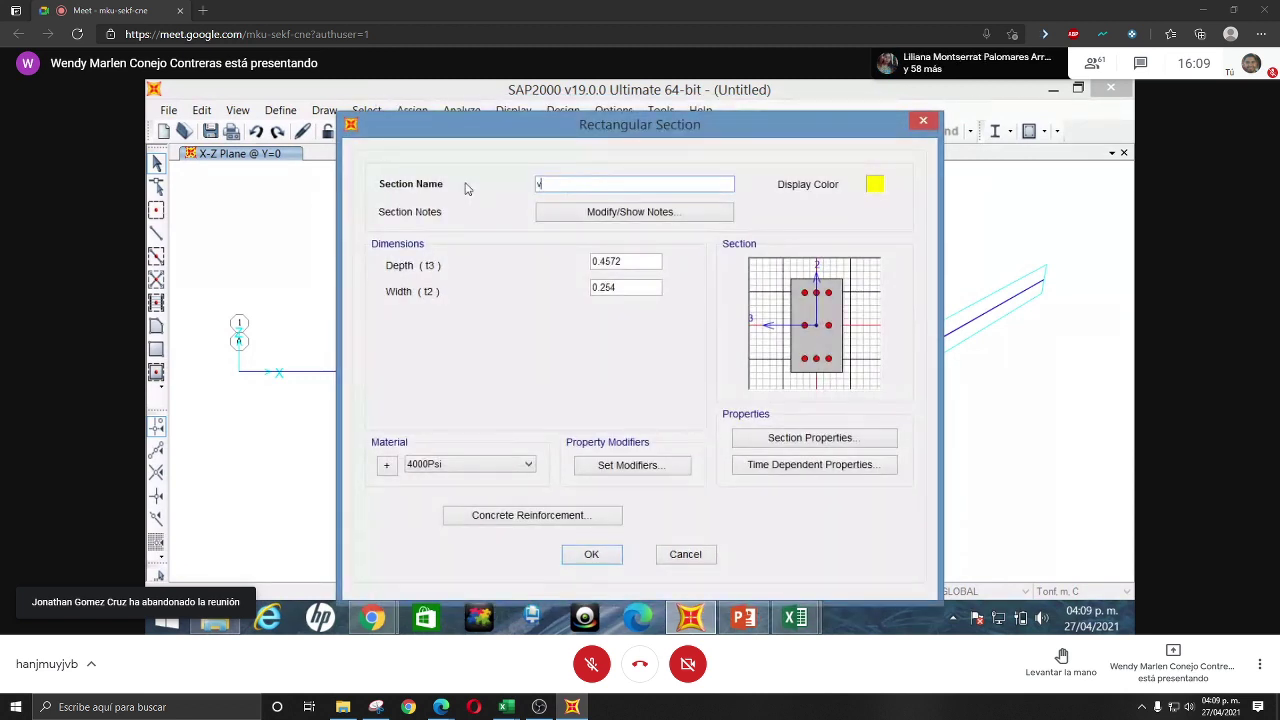
pyautogui.write('iga ')
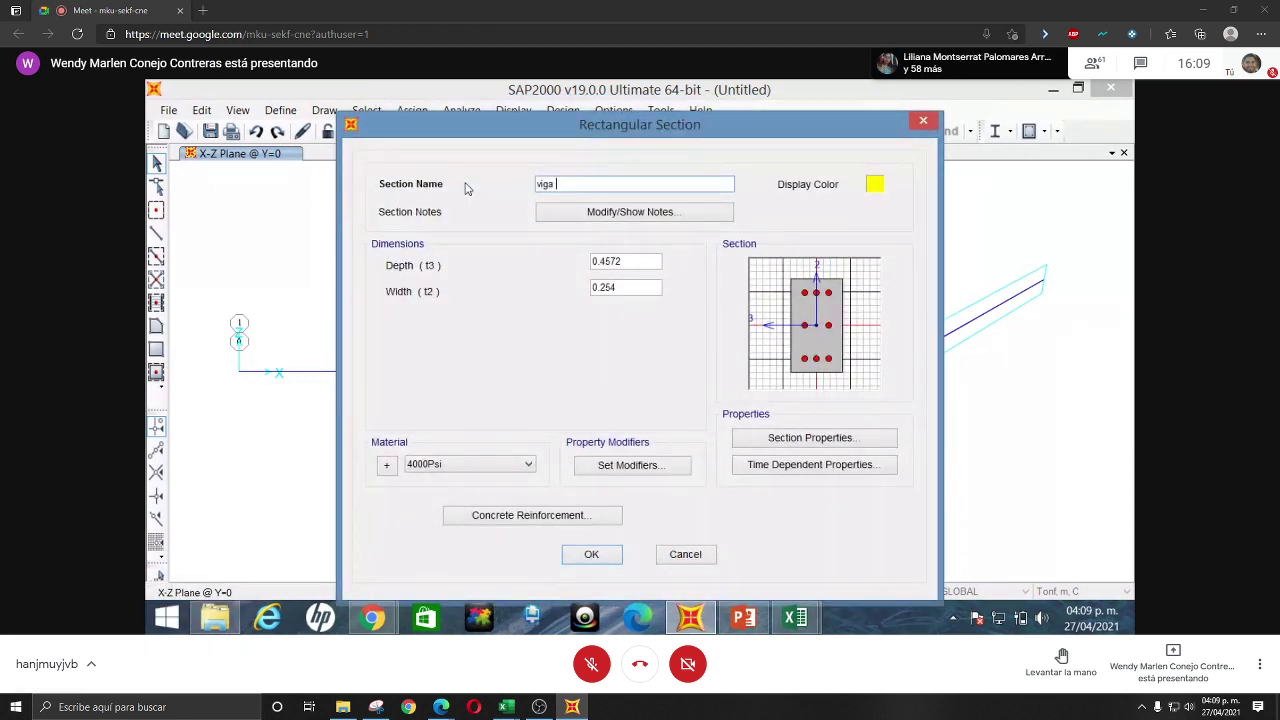
pyautogui.write('35x70')
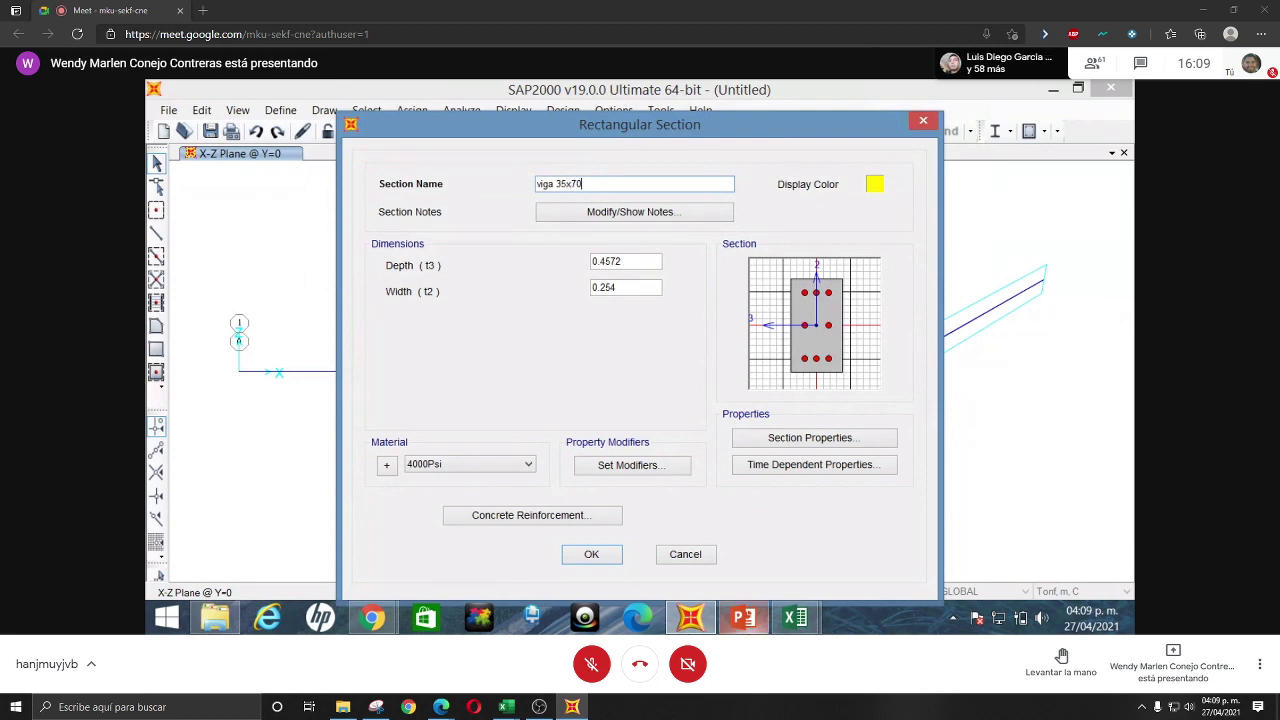
pyautogui.hotkey('alt', 'Tab')
pyautogui.hotkey('alt', 'Tab')
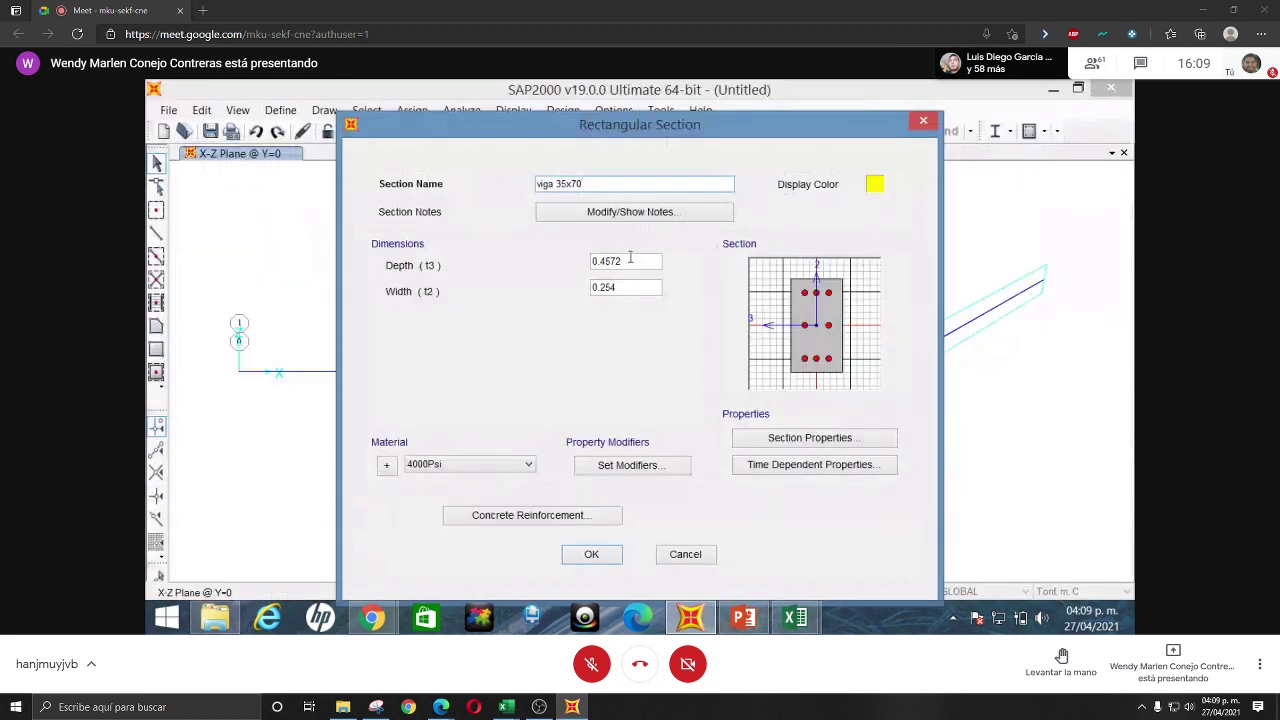
# - Set the rectangular section's depth to 0.7 m and its width to 0.35 m
pyautogui.press('BackSpace')
pyautogui.press('BackSpace')
pyautogui.press('BackSpace')
pyautogui.press('BackSpace')
pyautogui.write('7')
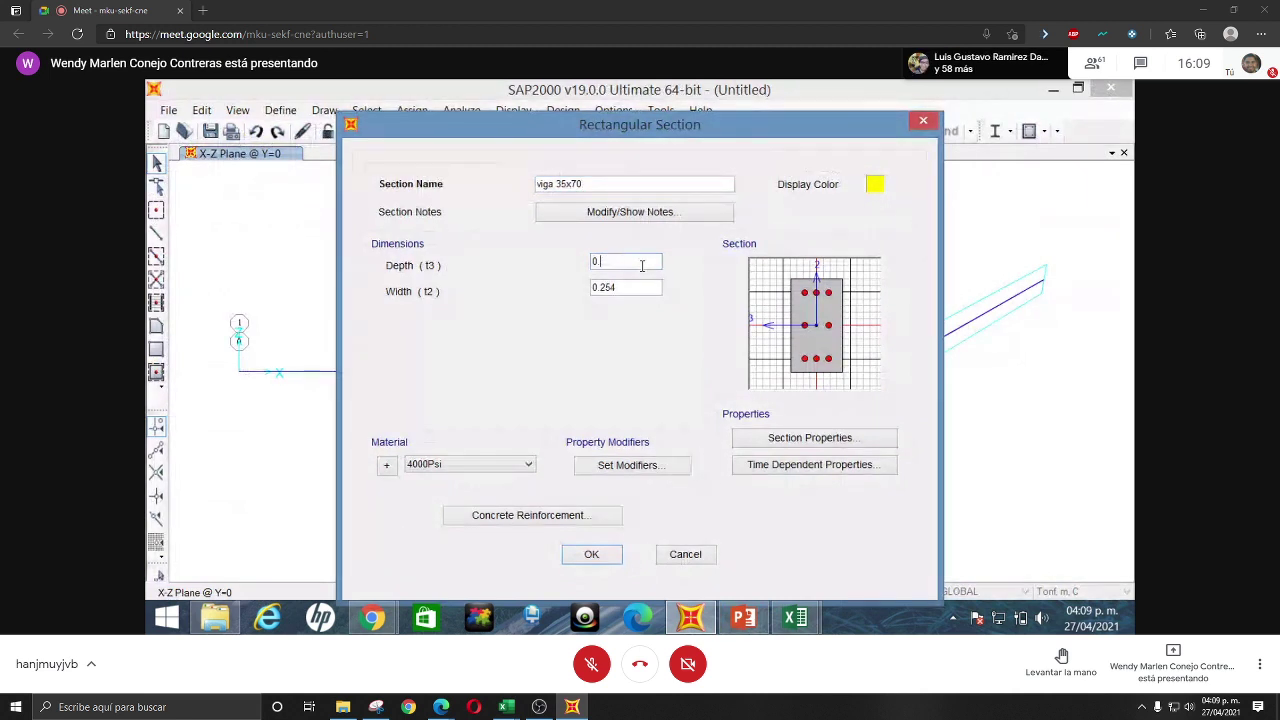
pyautogui.click(637, 288)
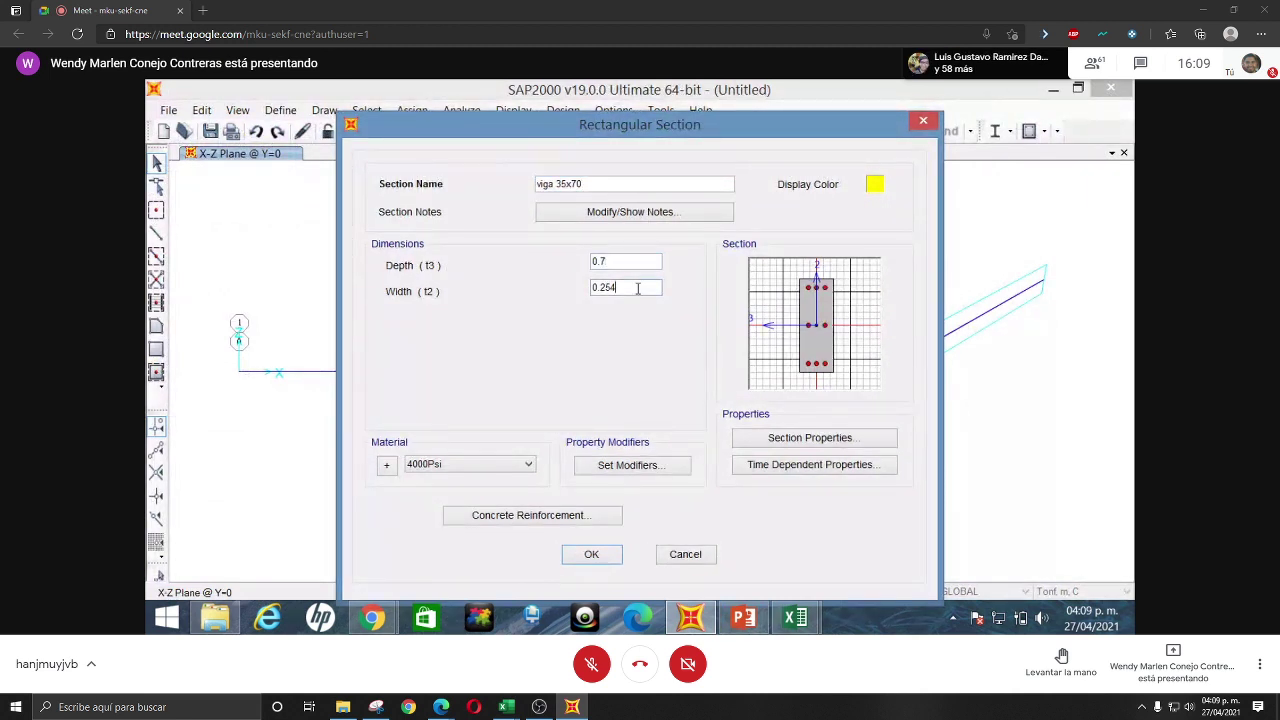
pyautogui.write('35')
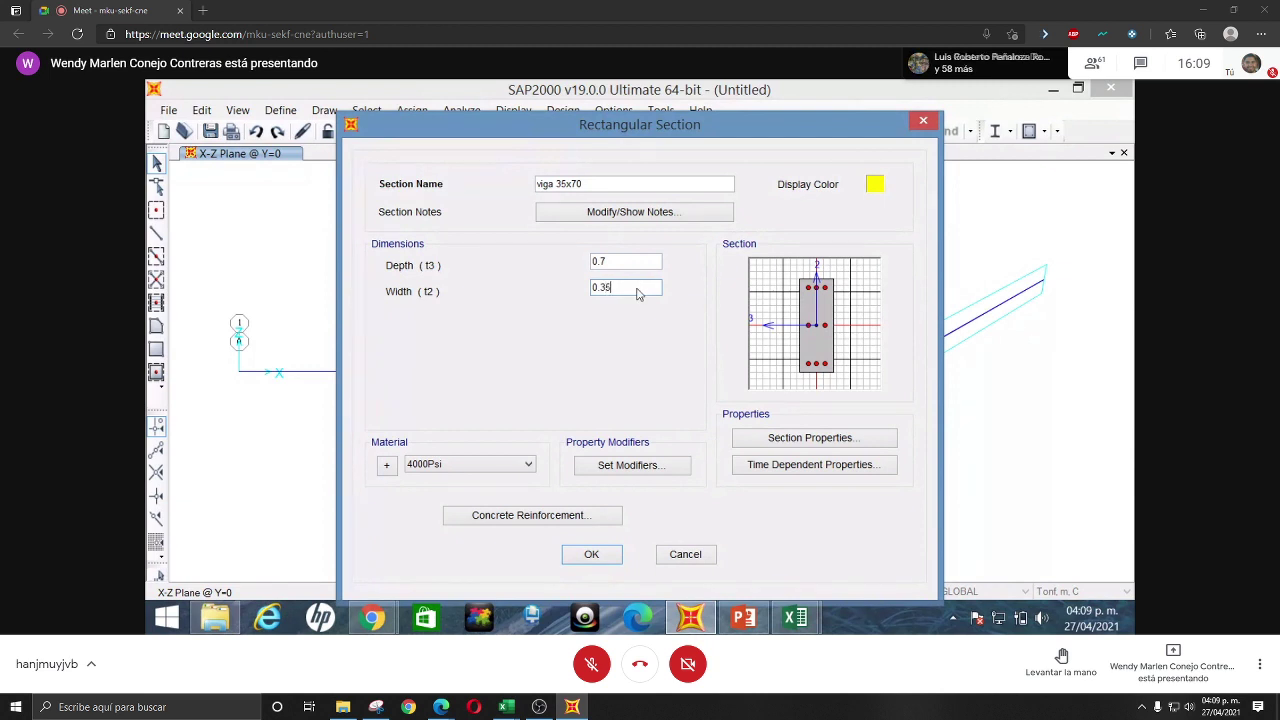
# - Assign the fc 200 material and the Beam (M3 Design Only) reinforcement type to the viga 35x70 section and accept it
pyautogui.click(458, 465)
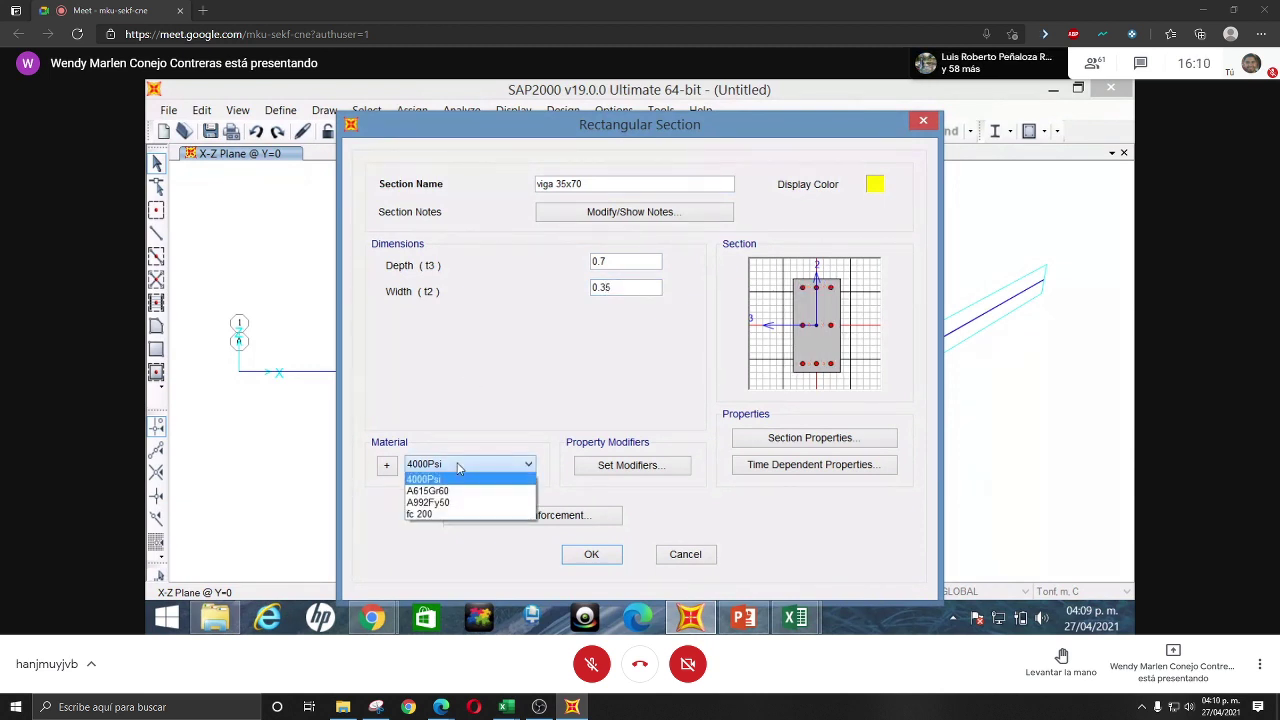
pyautogui.click(426, 519)
pyautogui.click(506, 518)
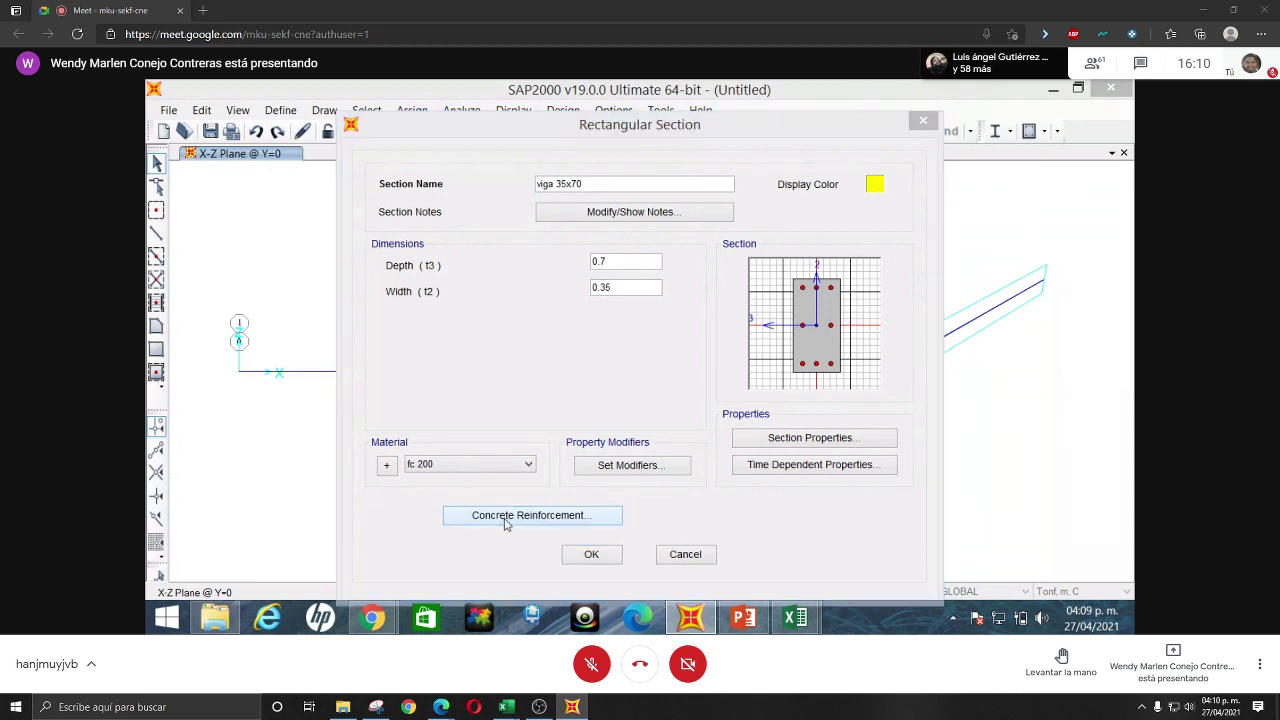
pyautogui.click(521, 238)
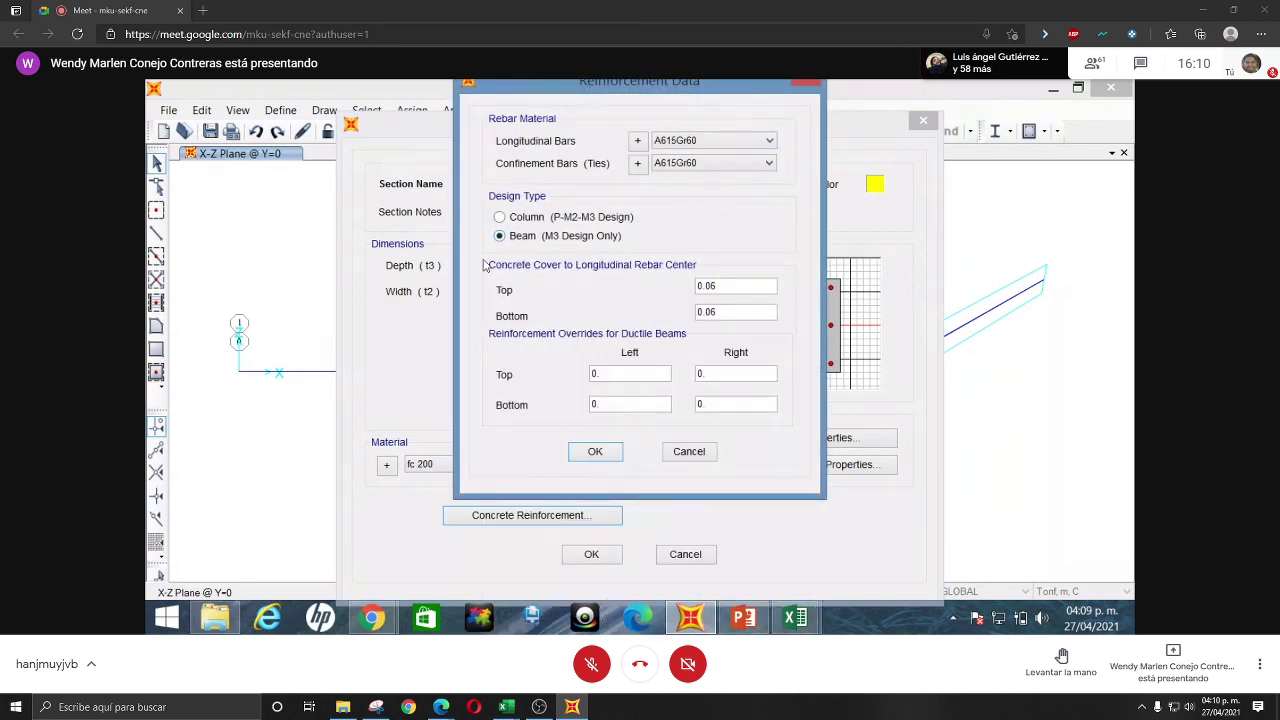
pyautogui.click(606, 457)
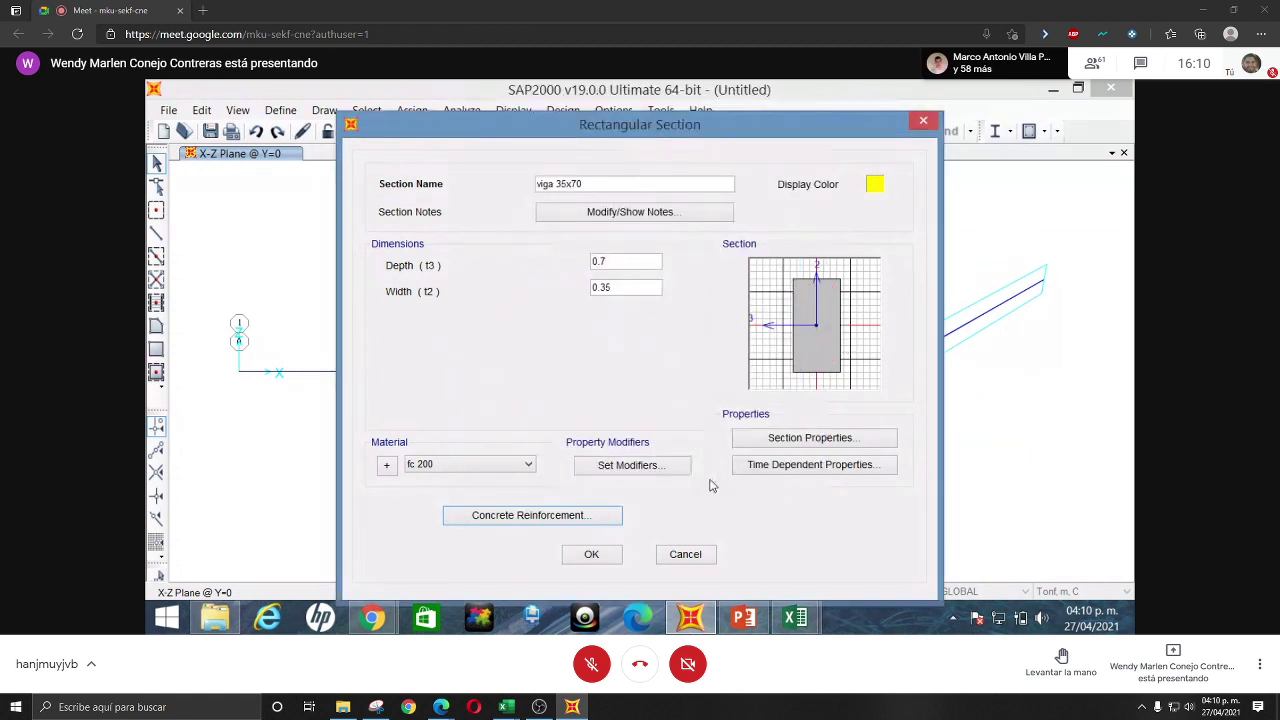
pyautogui.click(592, 554)
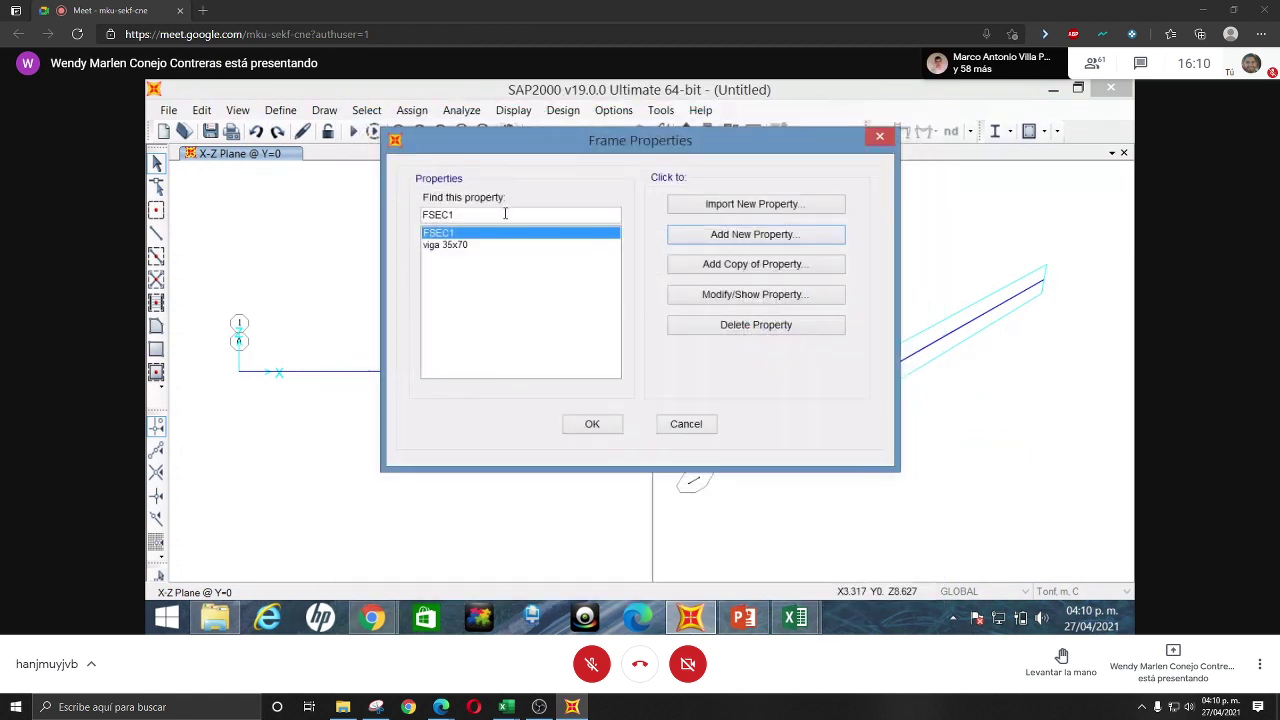
# - Create a copy of the viga 35x70 section and name it viga 25x50, checking the section sizes in the EJERCICIO 26 slide
pyautogui.click(471, 249)
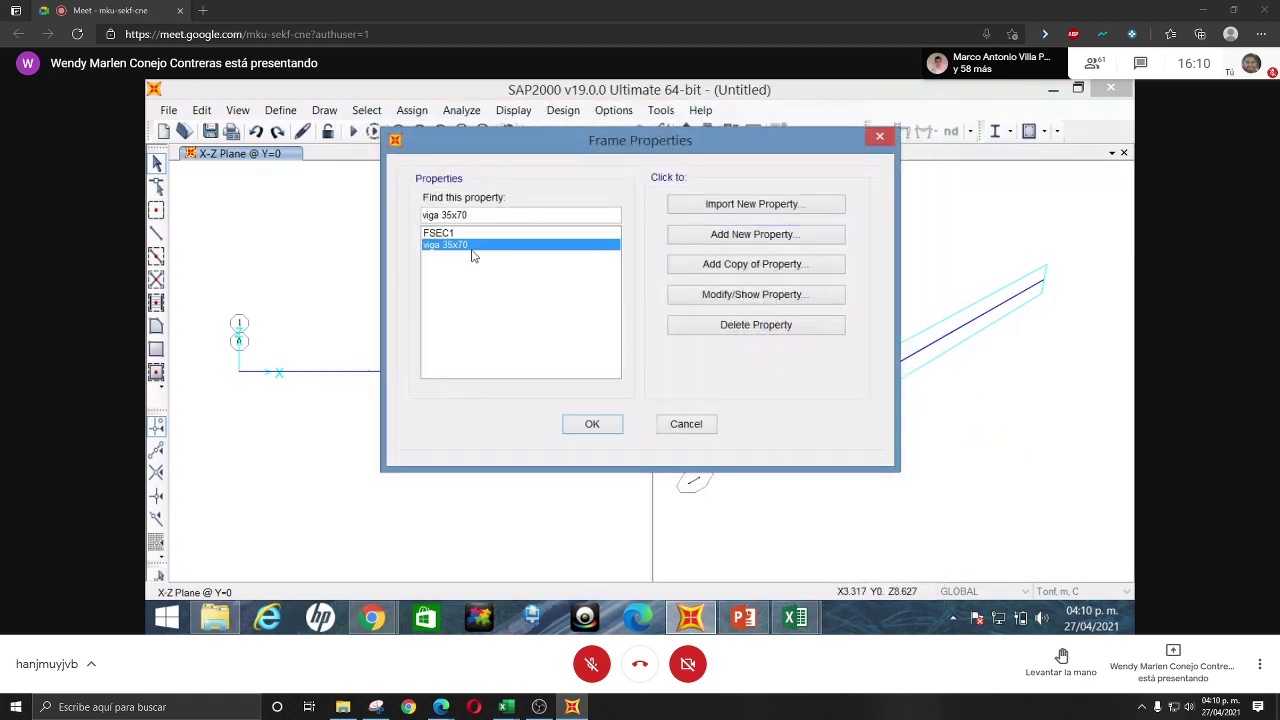
pyautogui.click(803, 264)
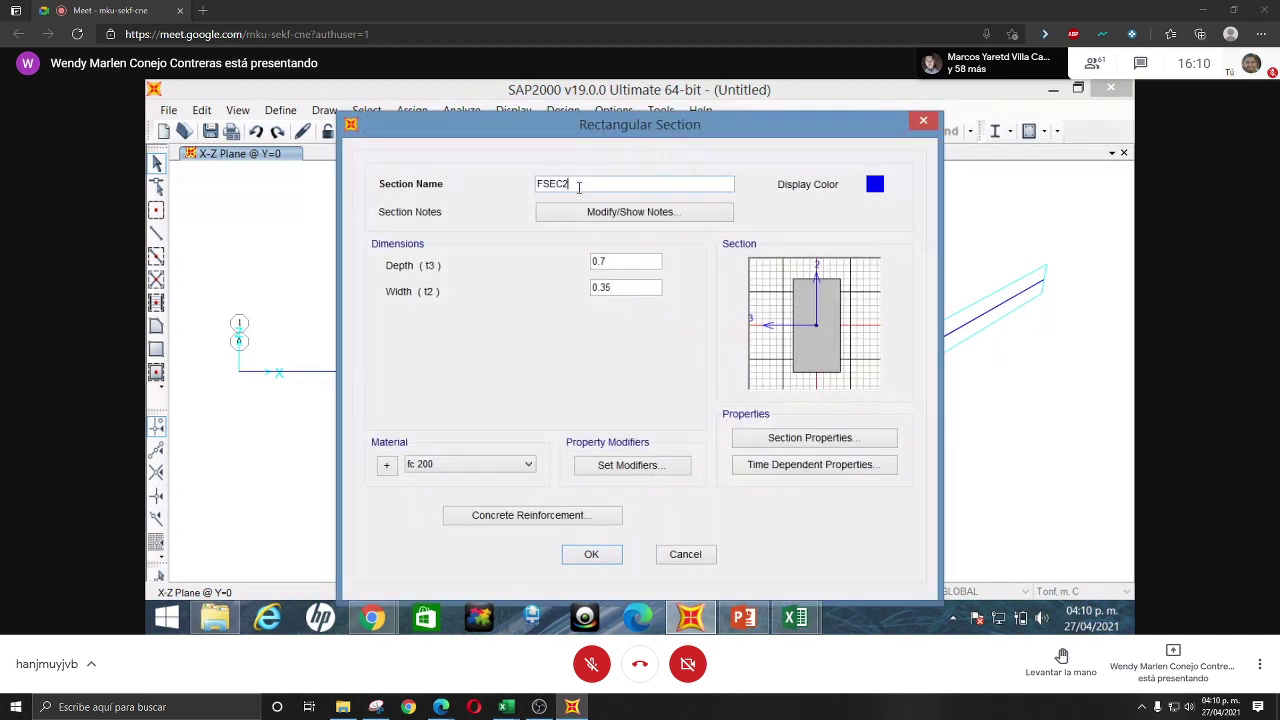
pyautogui.moveTo(575, 184); pyautogui.dragTo(487, 194)
pyautogui.write('viga')
pyautogui.click(741, 619)
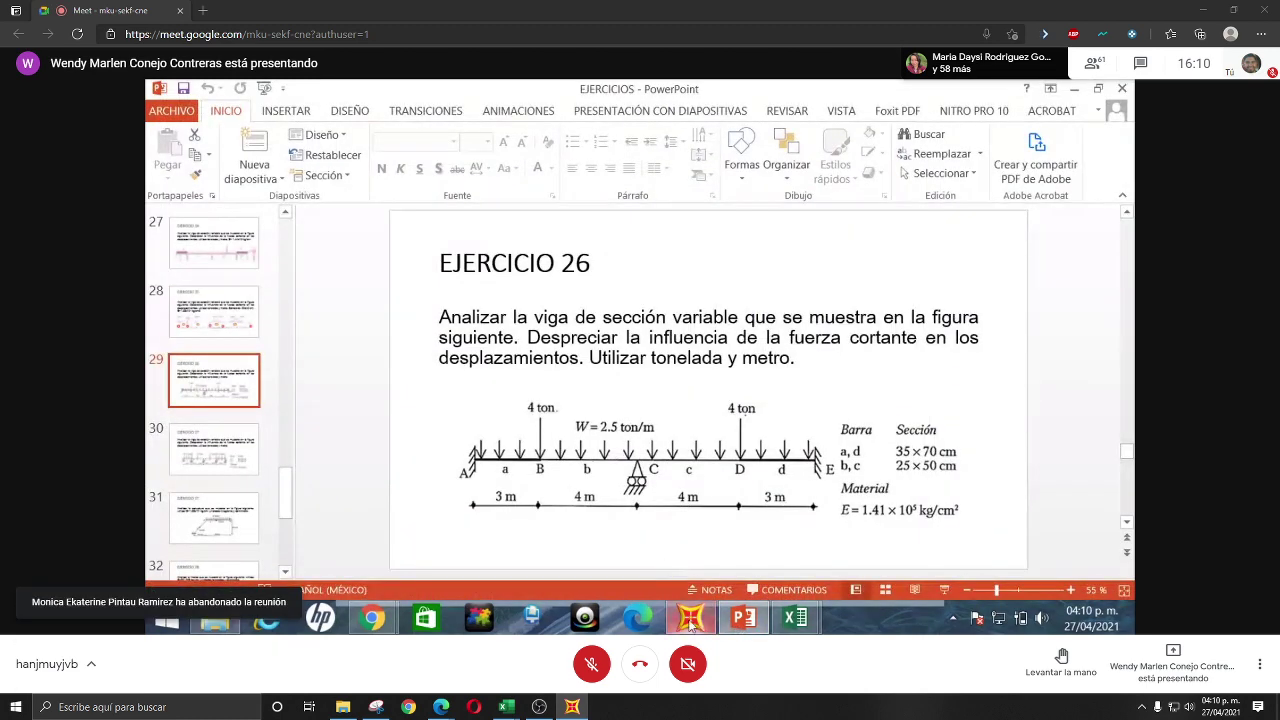
pyautogui.click(690, 619)
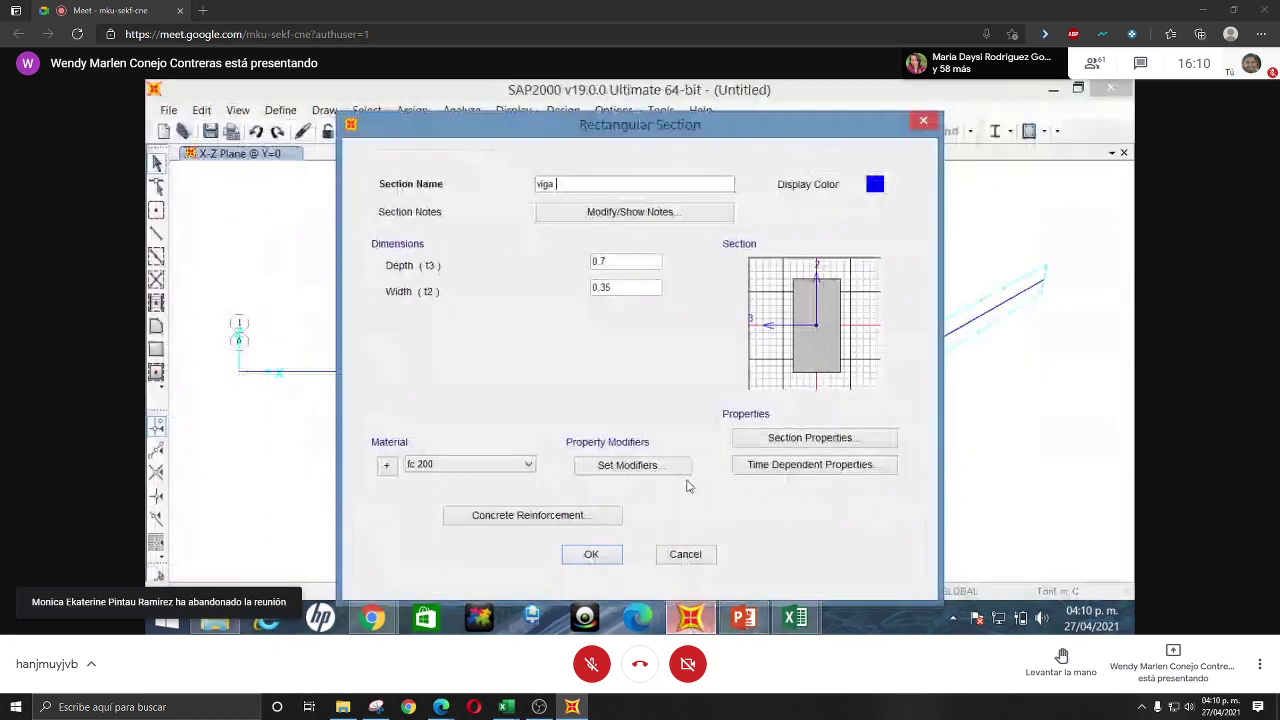
pyautogui.click(618, 263)
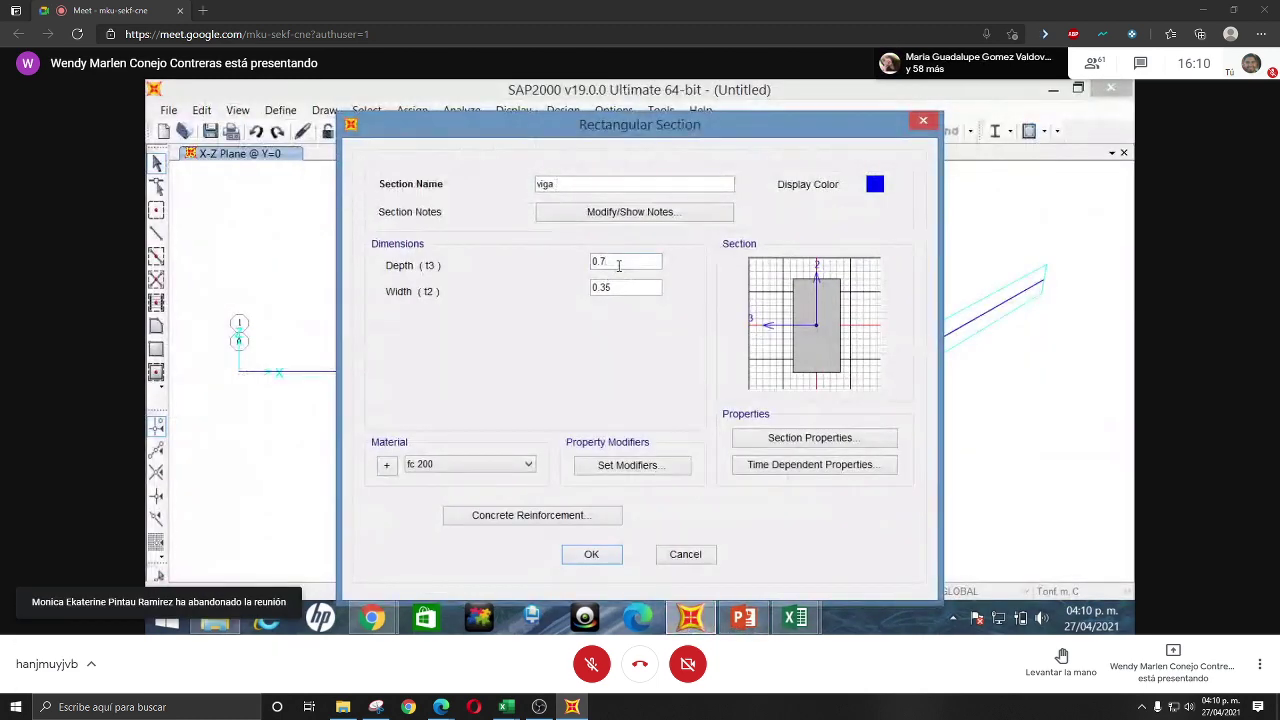
pyautogui.write('25x50')
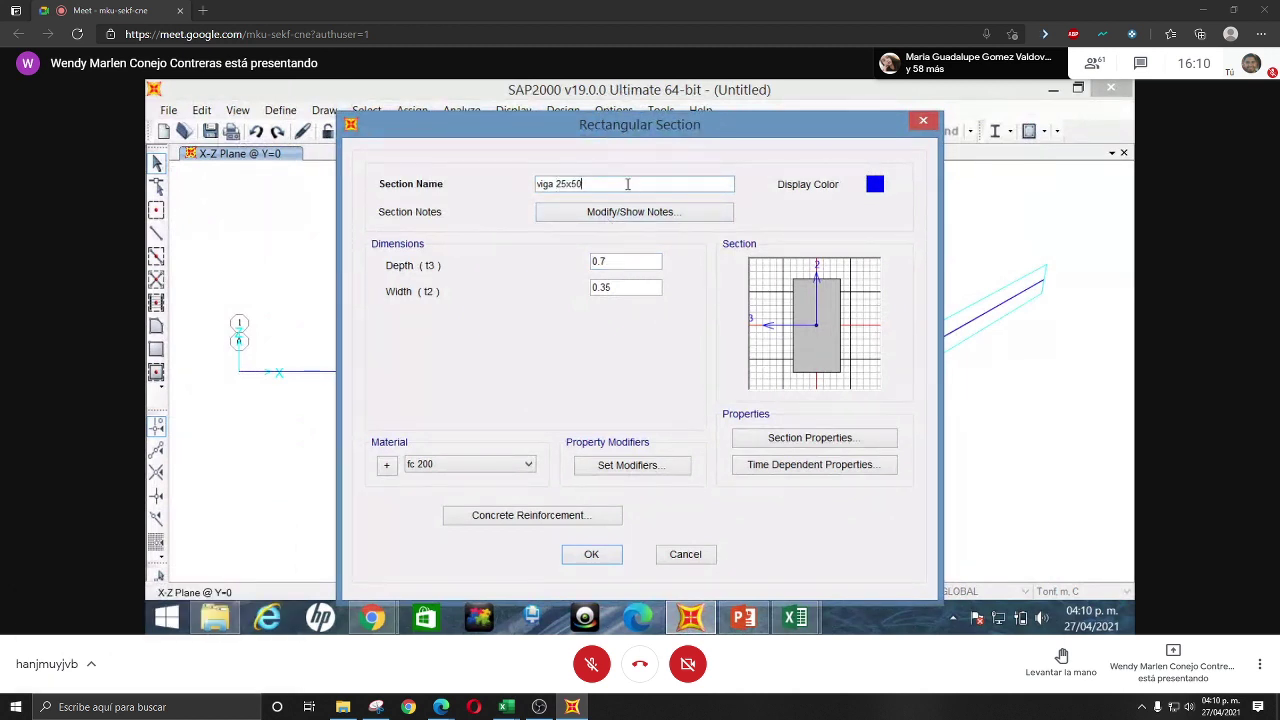
# - Set the copied section's depth to 0.5 m and width to 0.25 m, and accept its reinforcement data and the section
pyautogui.click(621, 263)
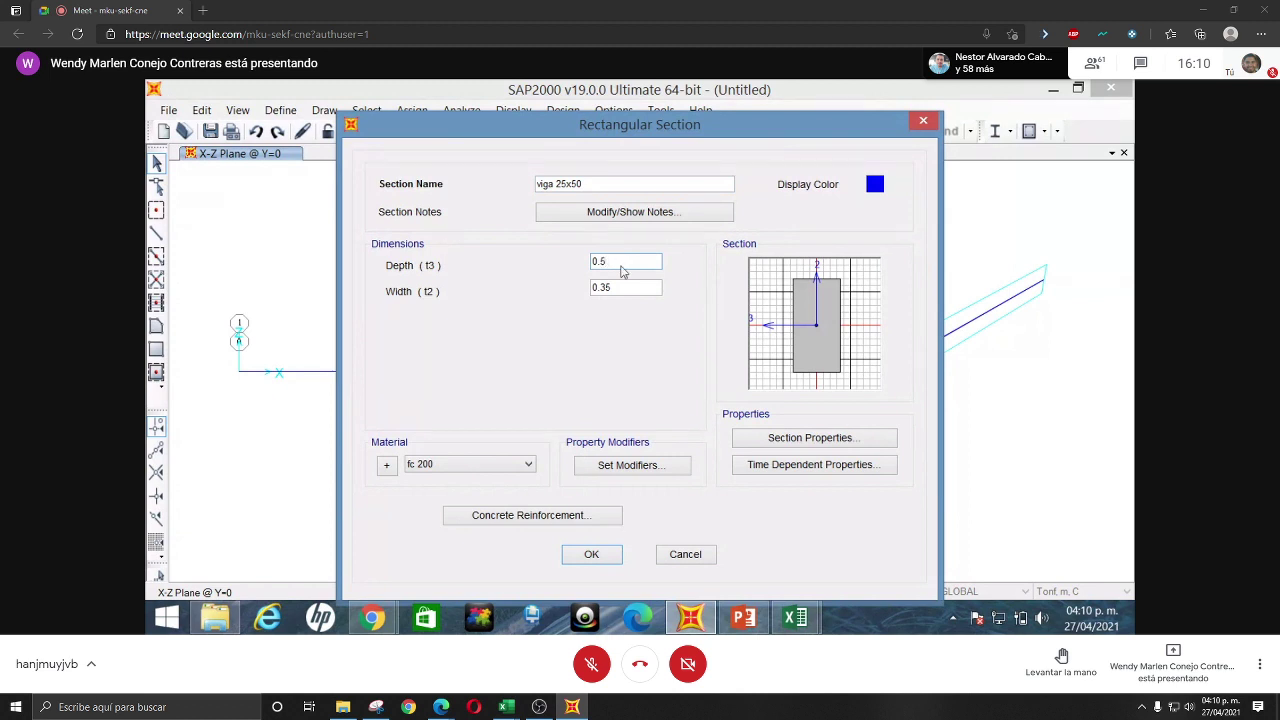
pyautogui.click(632, 287)
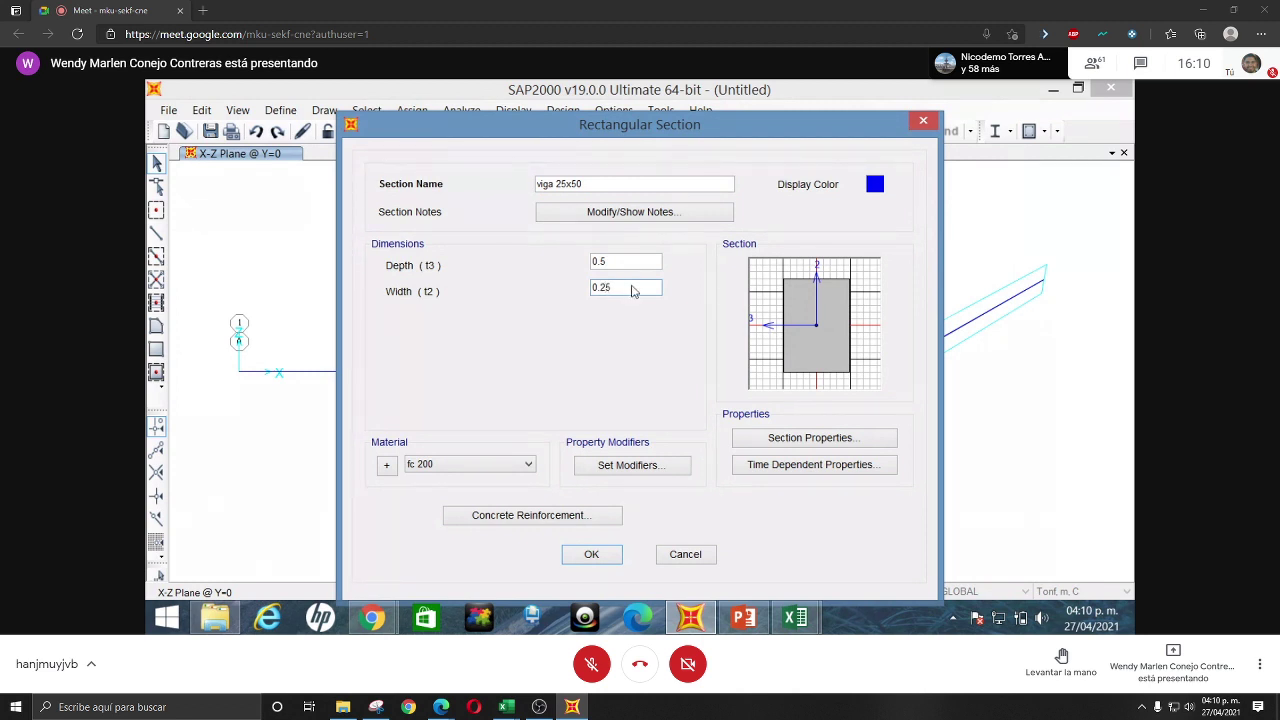
pyautogui.click(470, 464)
pyautogui.click(463, 470)
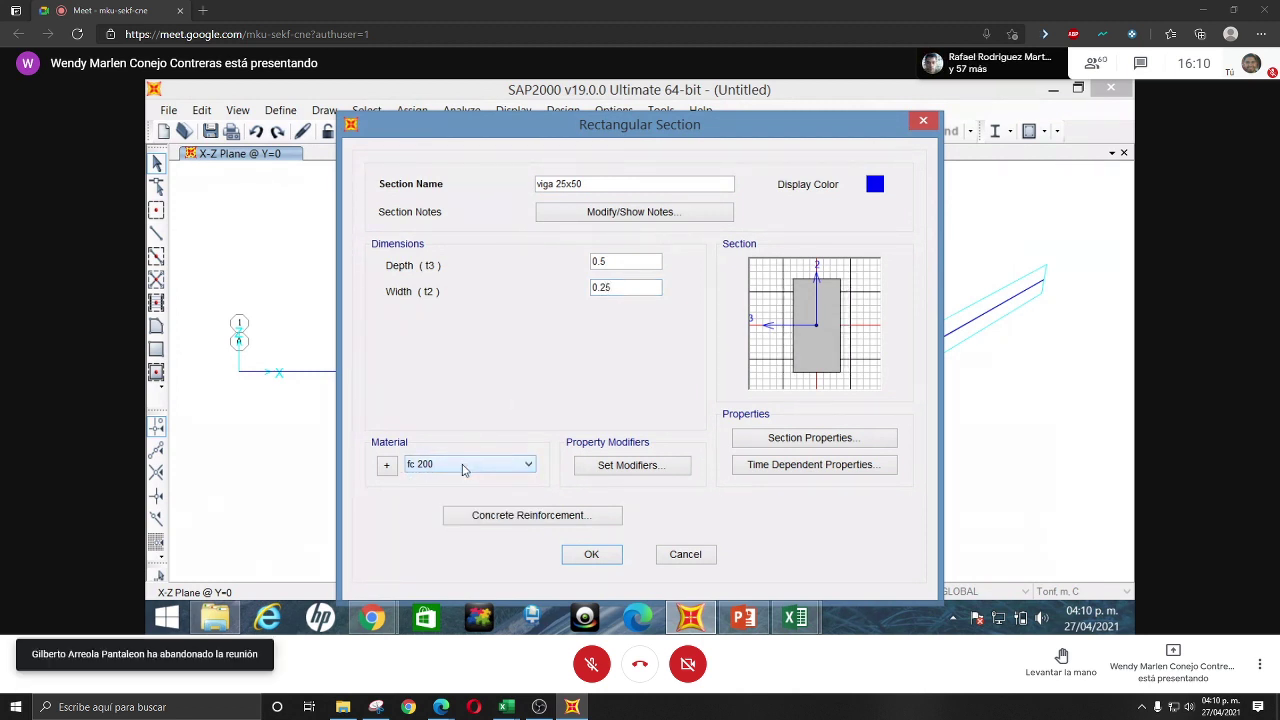
pyautogui.click(531, 517)
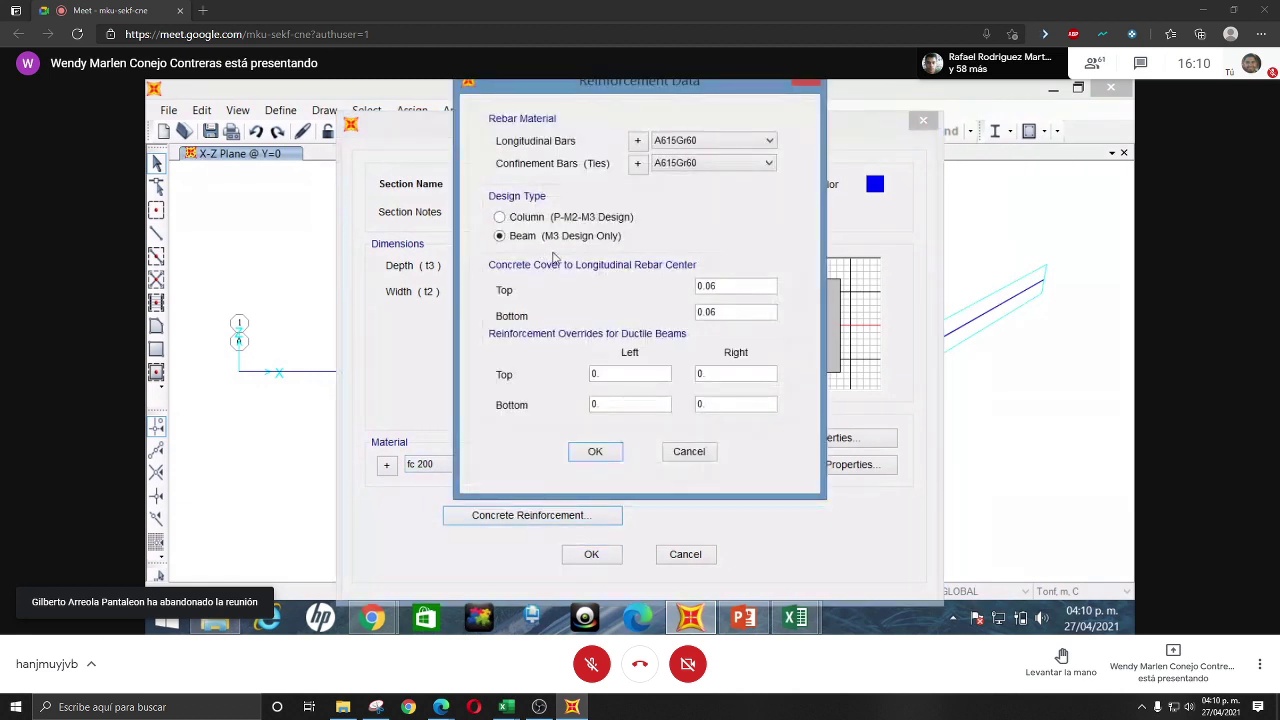
pyautogui.click(595, 451)
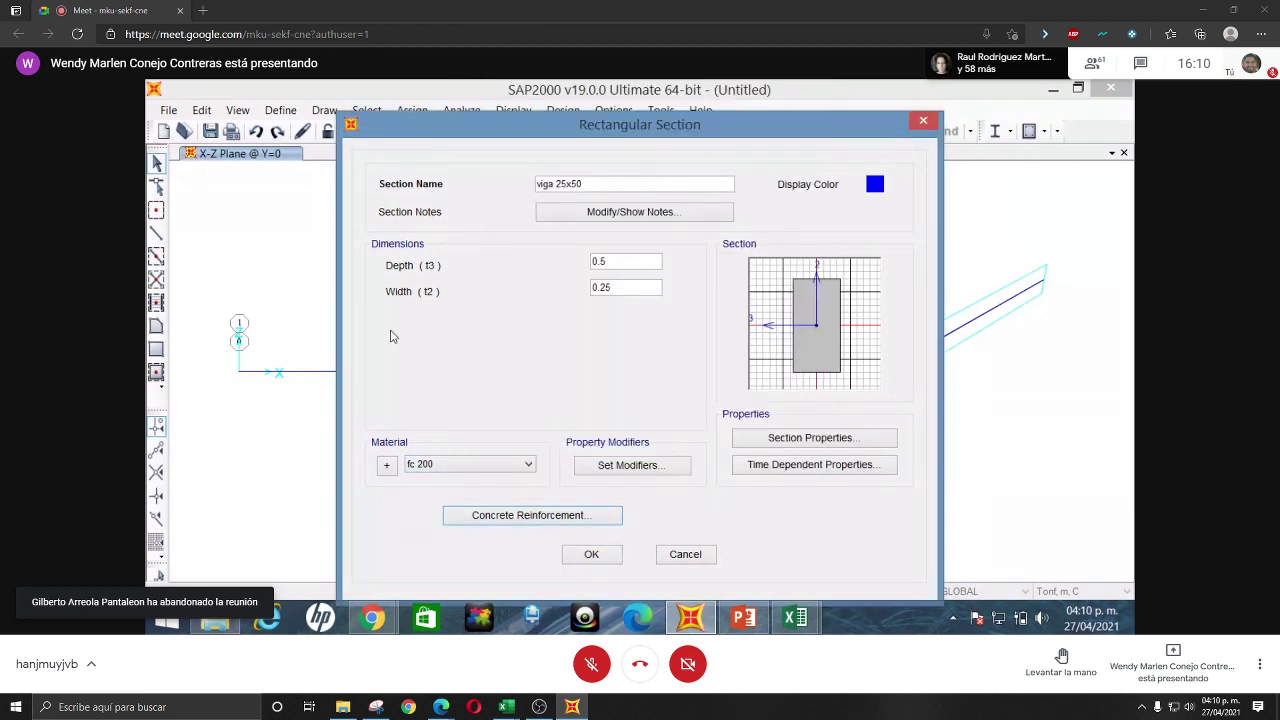
pyautogui.click(591, 555)
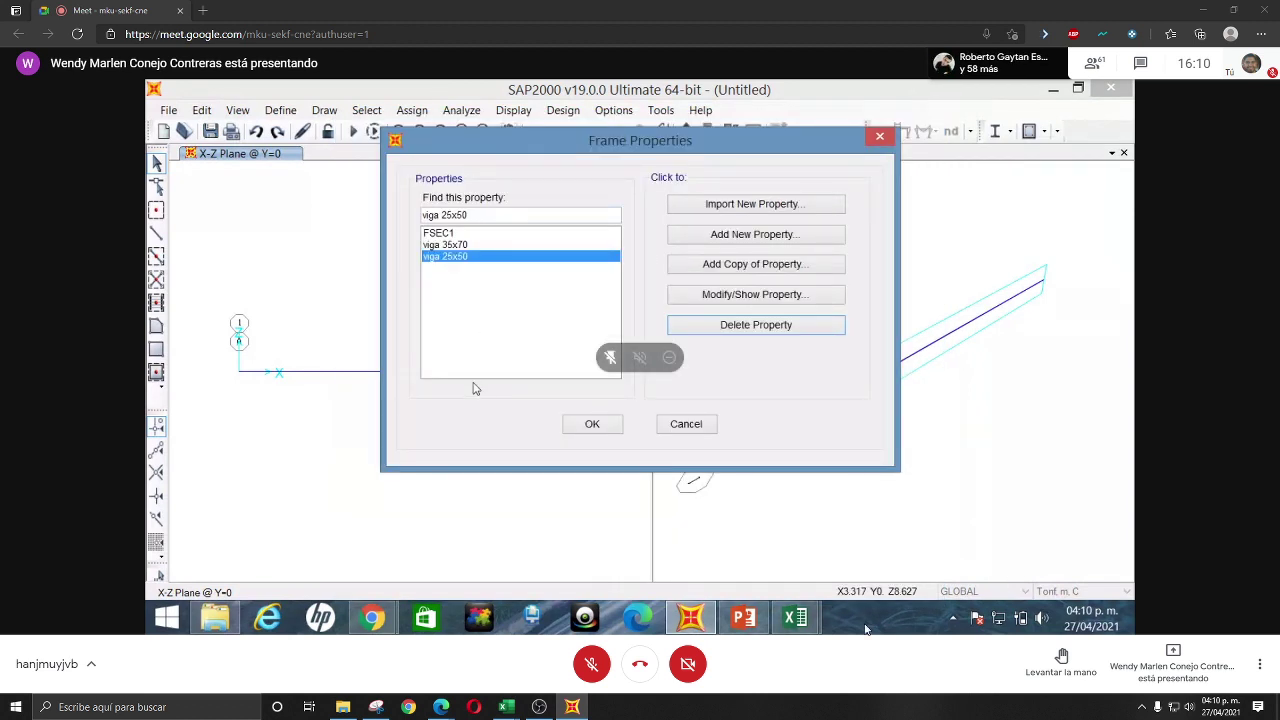
pyautogui.click(591, 666)
pyautogui.click(591, 666)
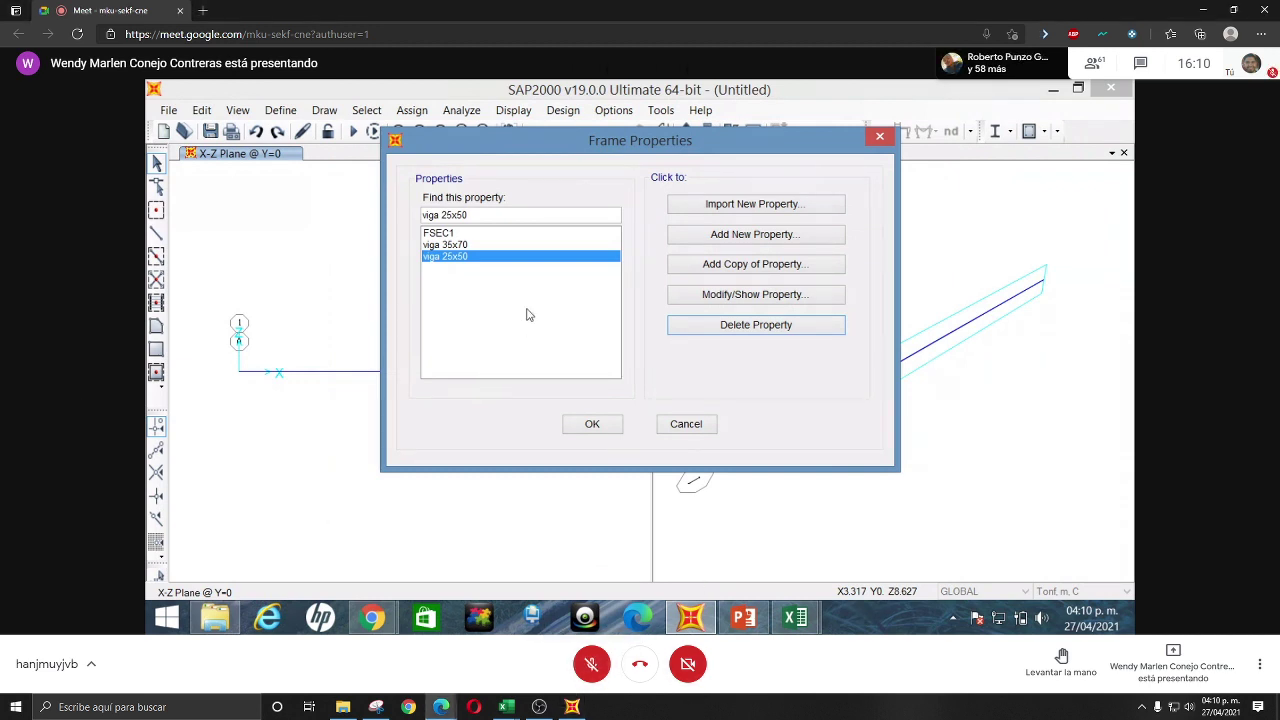
# - Add a new Nonprismatic frame section of property type Other and name it viga izq
pyautogui.click(786, 235)
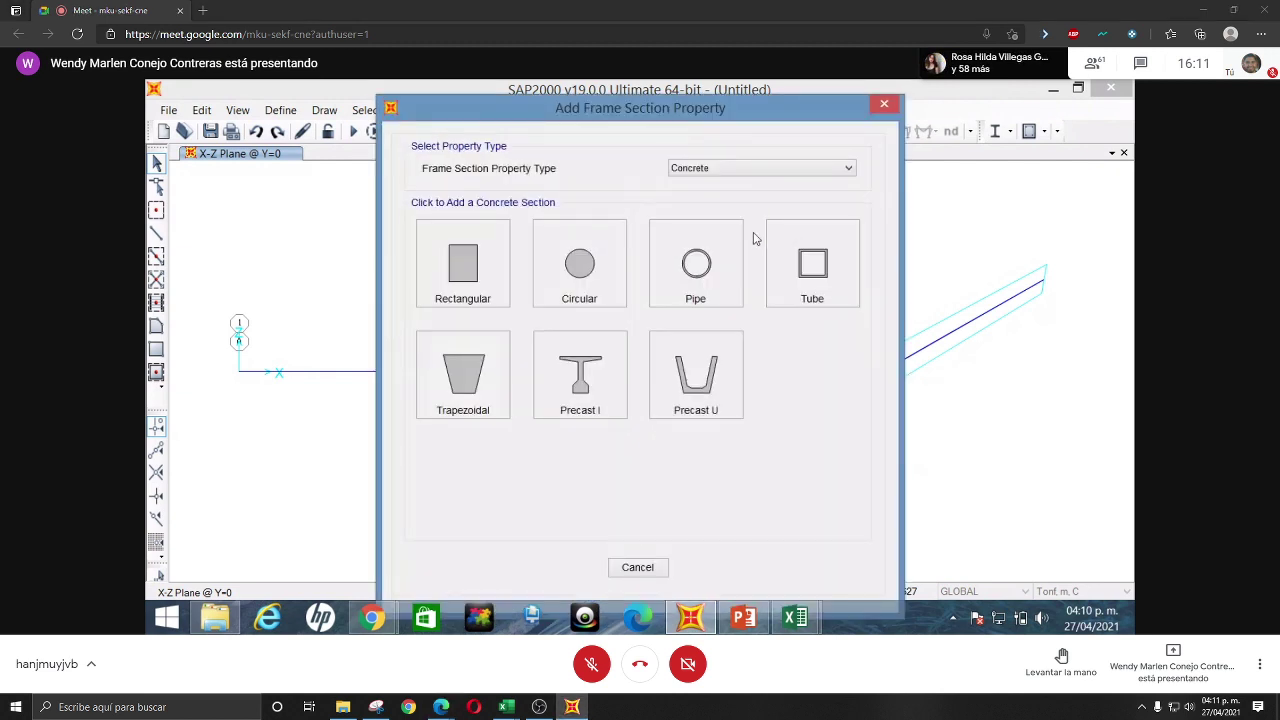
pyautogui.click(705, 170)
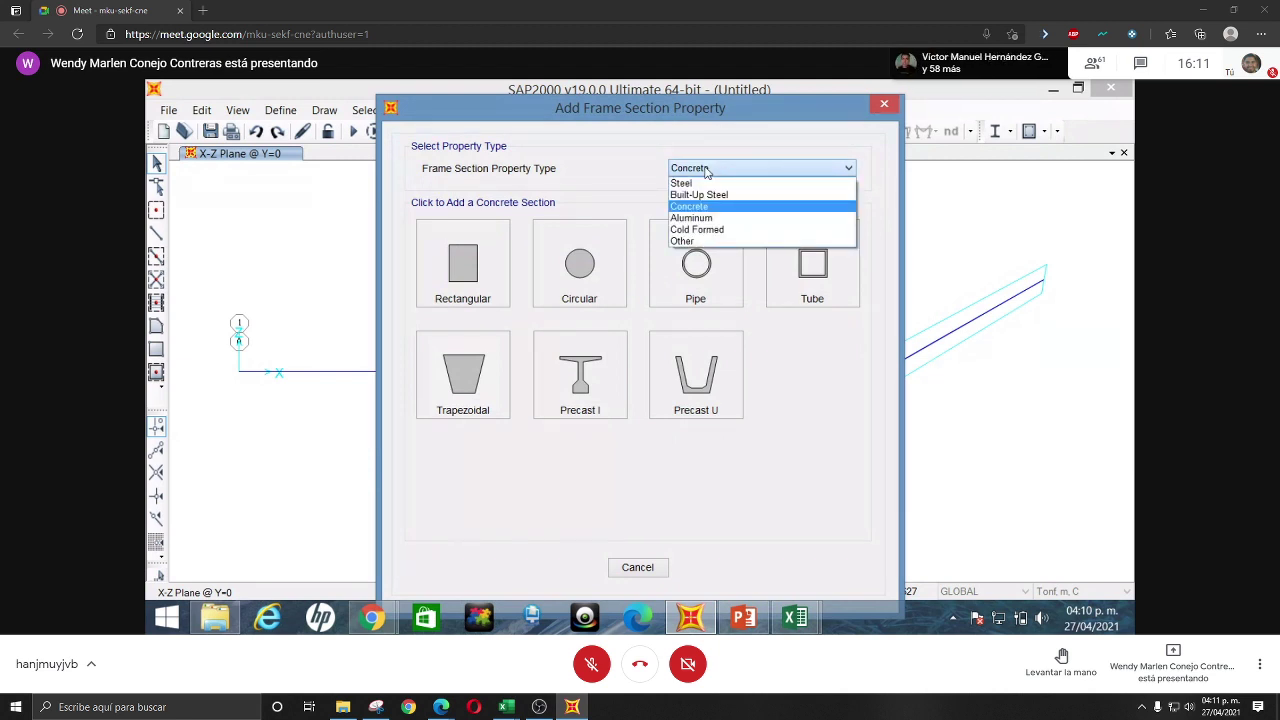
pyautogui.click(690, 242)
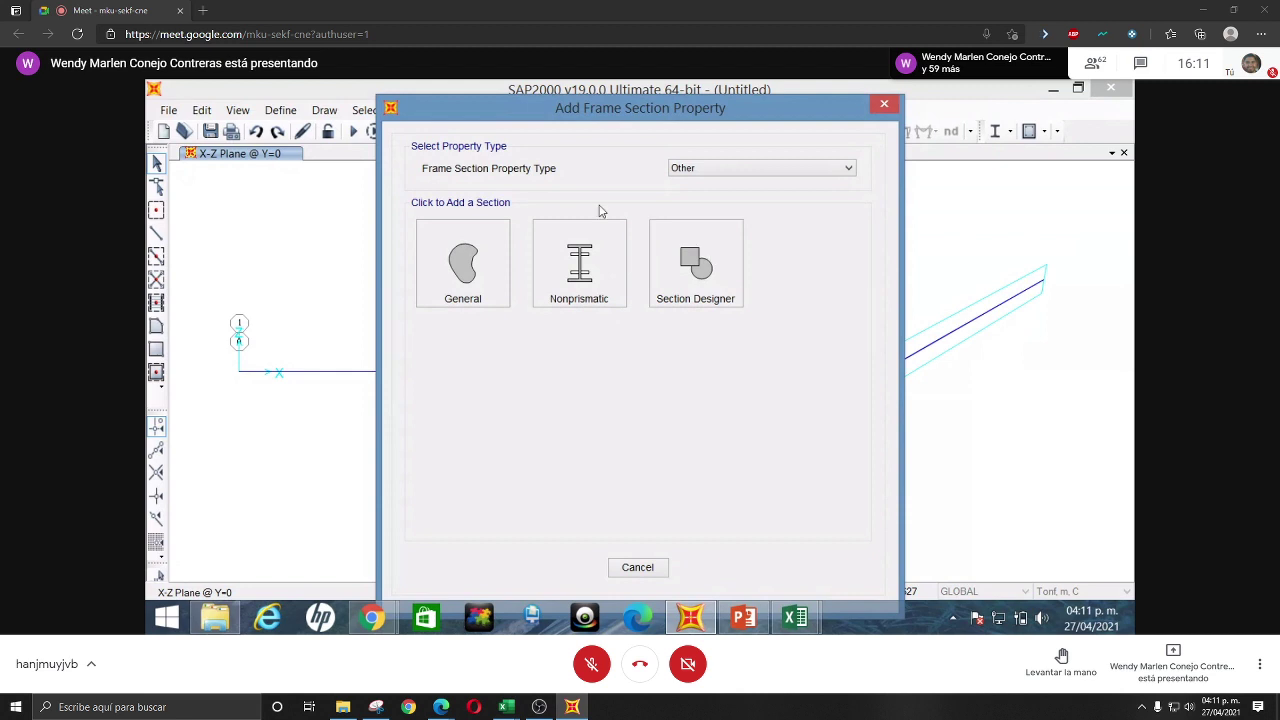
pyautogui.click(572, 275)
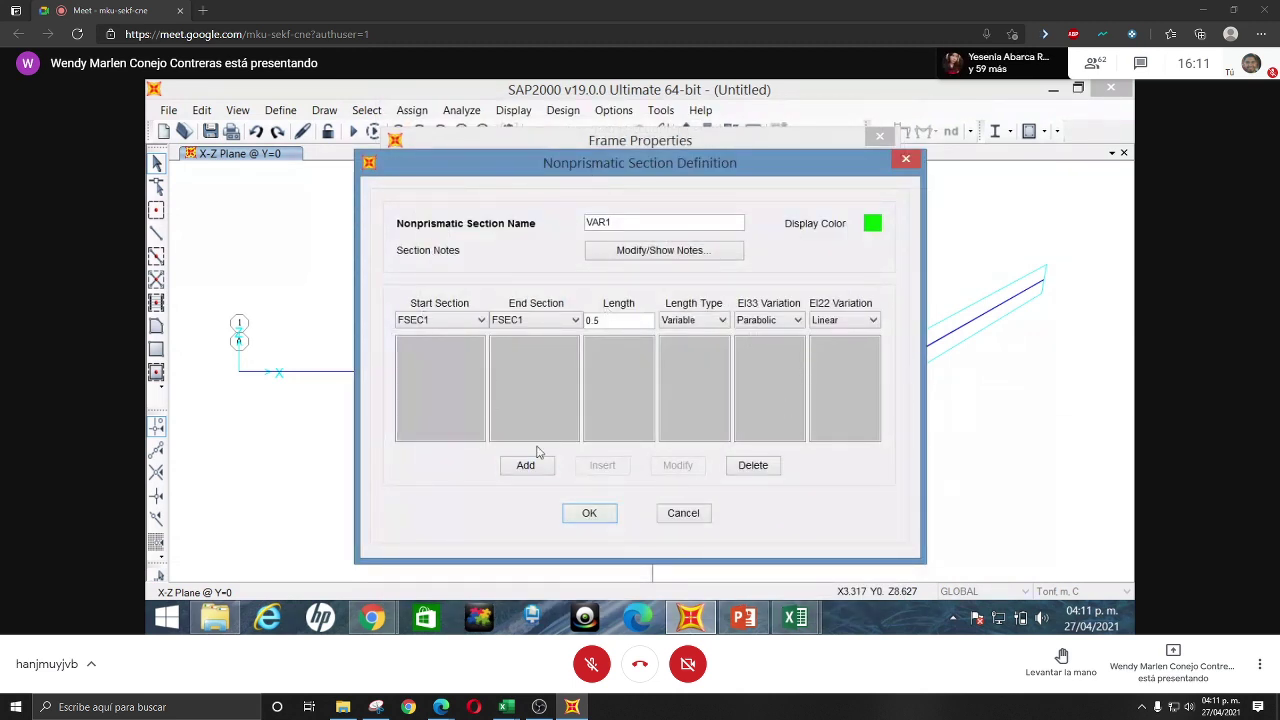
pyautogui.doubleClick(642, 218)
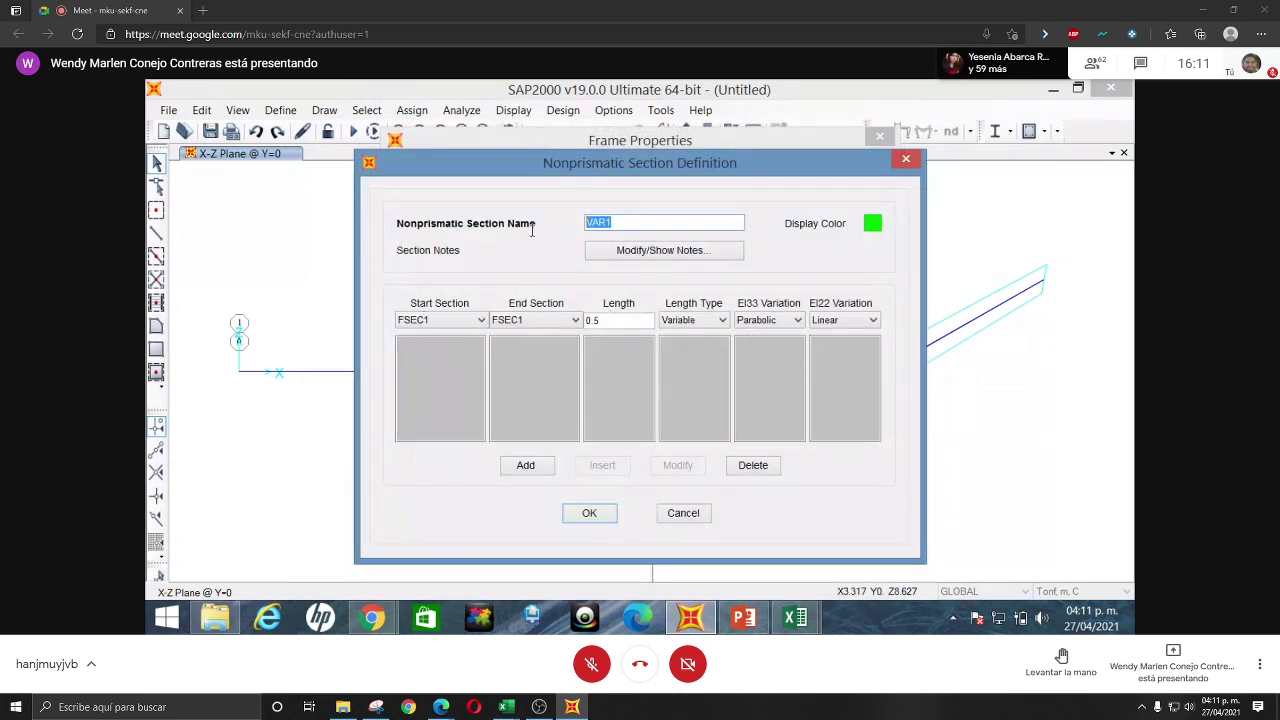
pyautogui.press('BackSpace')
pyautogui.write('viga ')
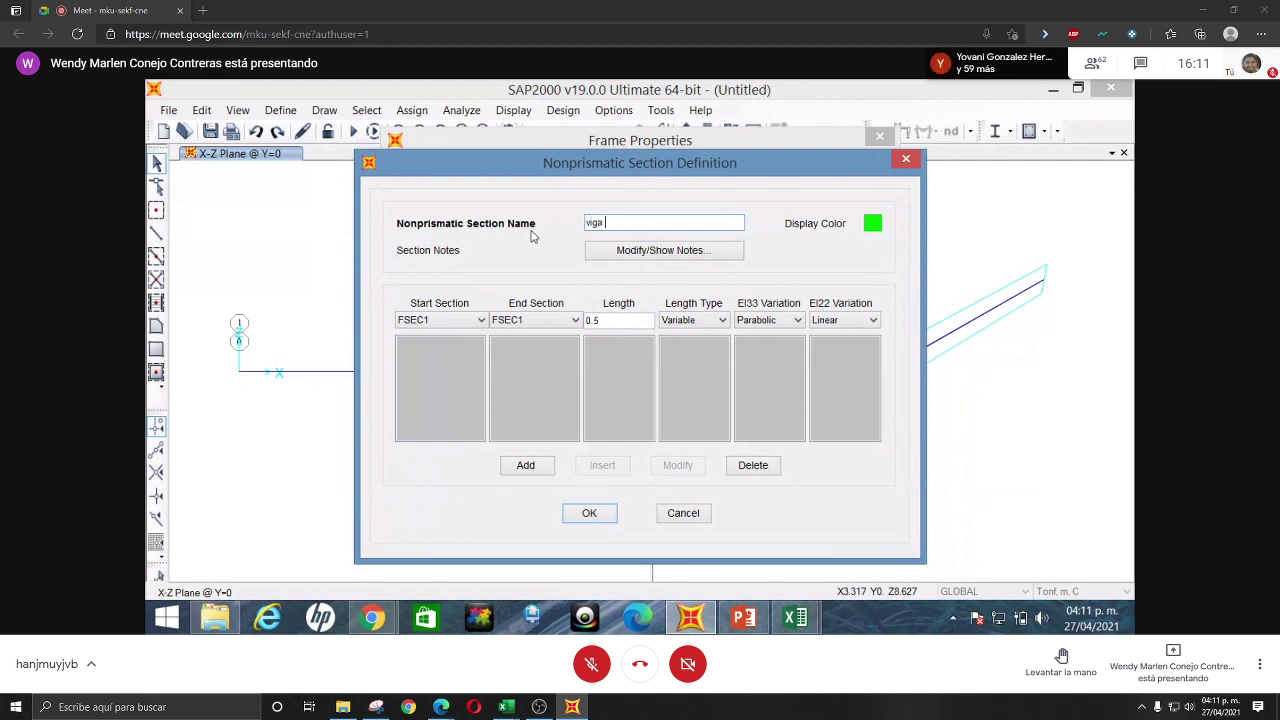
pyautogui.write('izq')
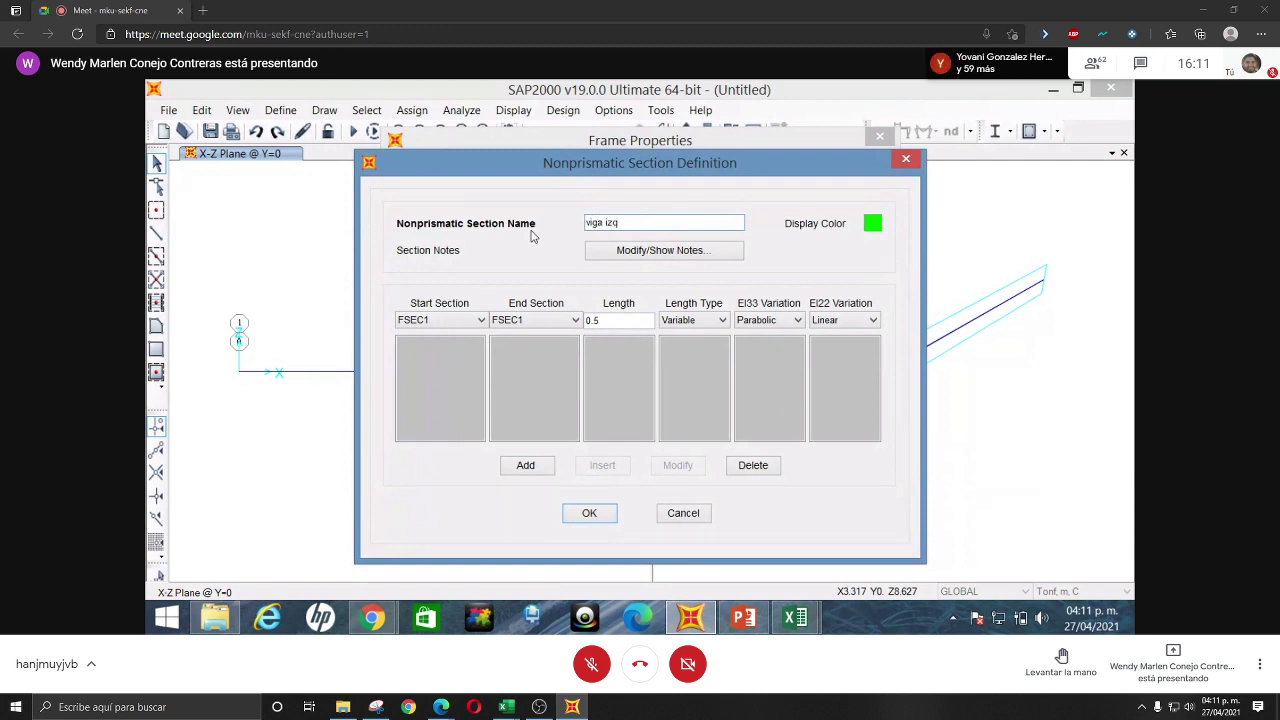
# - Set the nonprismatic start section to viga 35x70 and end section to viga 25x50, consulting the beam's span lengths in the EJERCICIO 26 slide
pyautogui.click(462, 322)
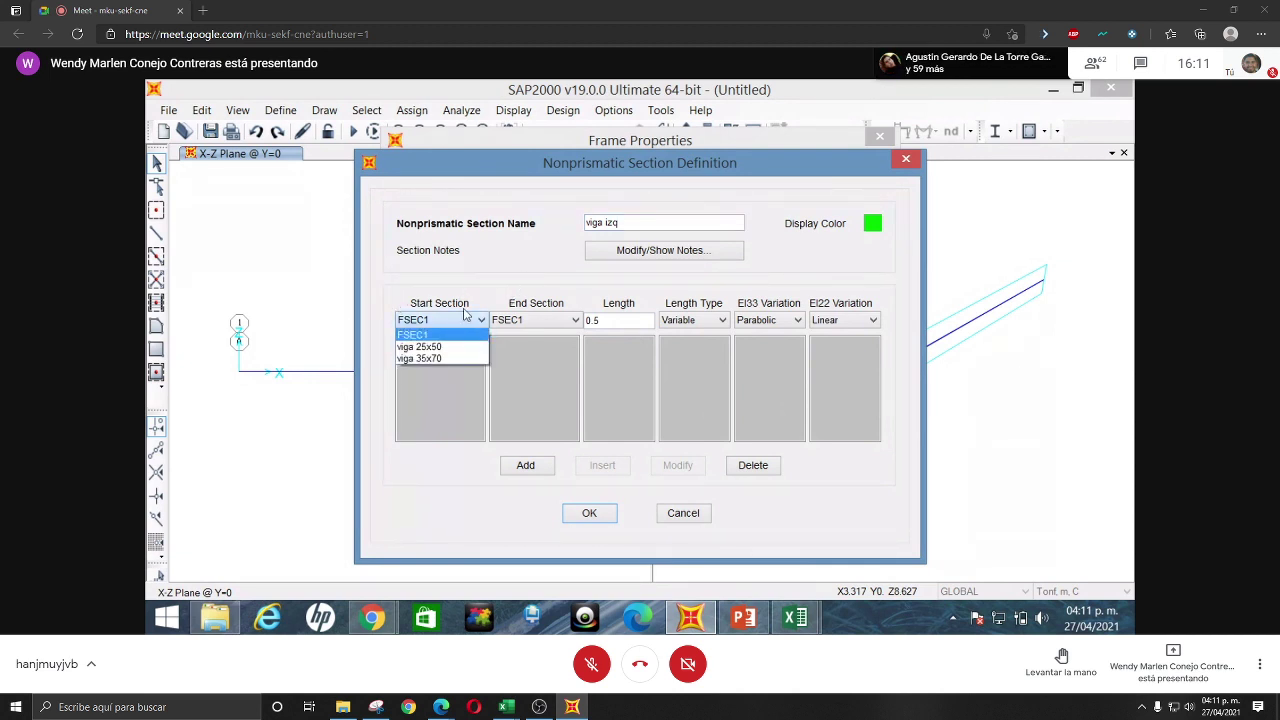
pyautogui.click(743, 617)
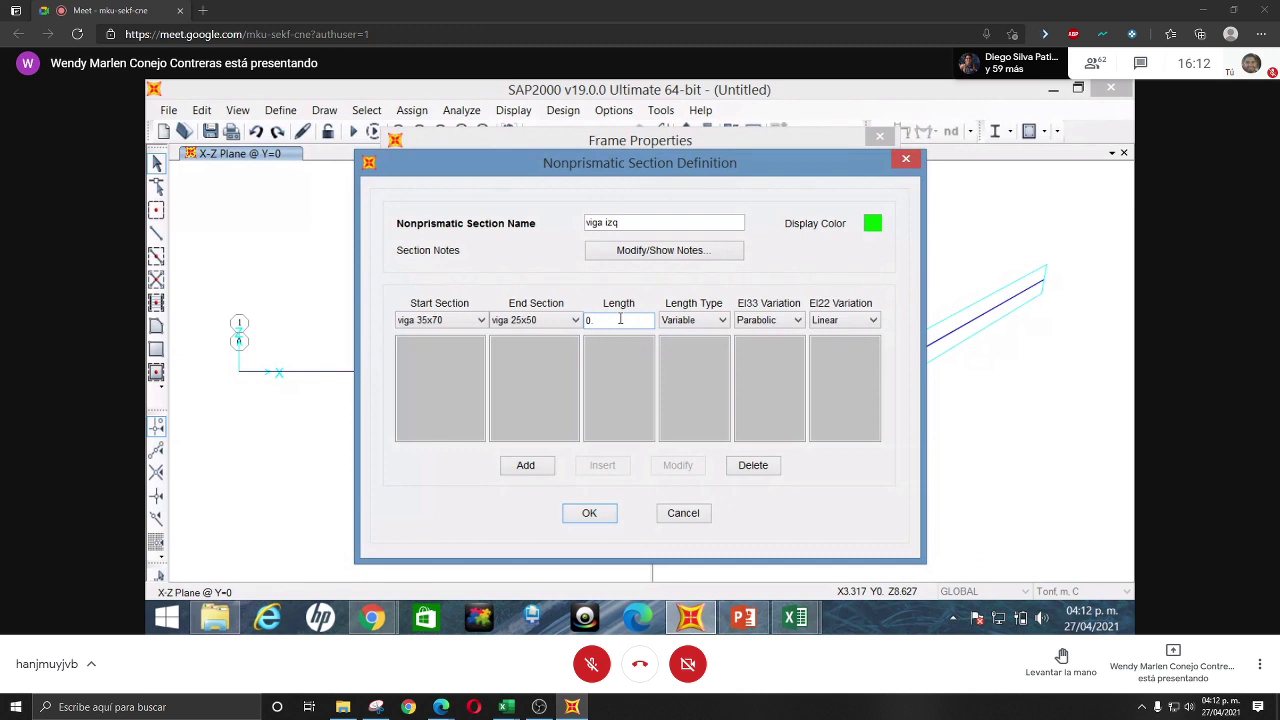
pyautogui.click(743, 617)
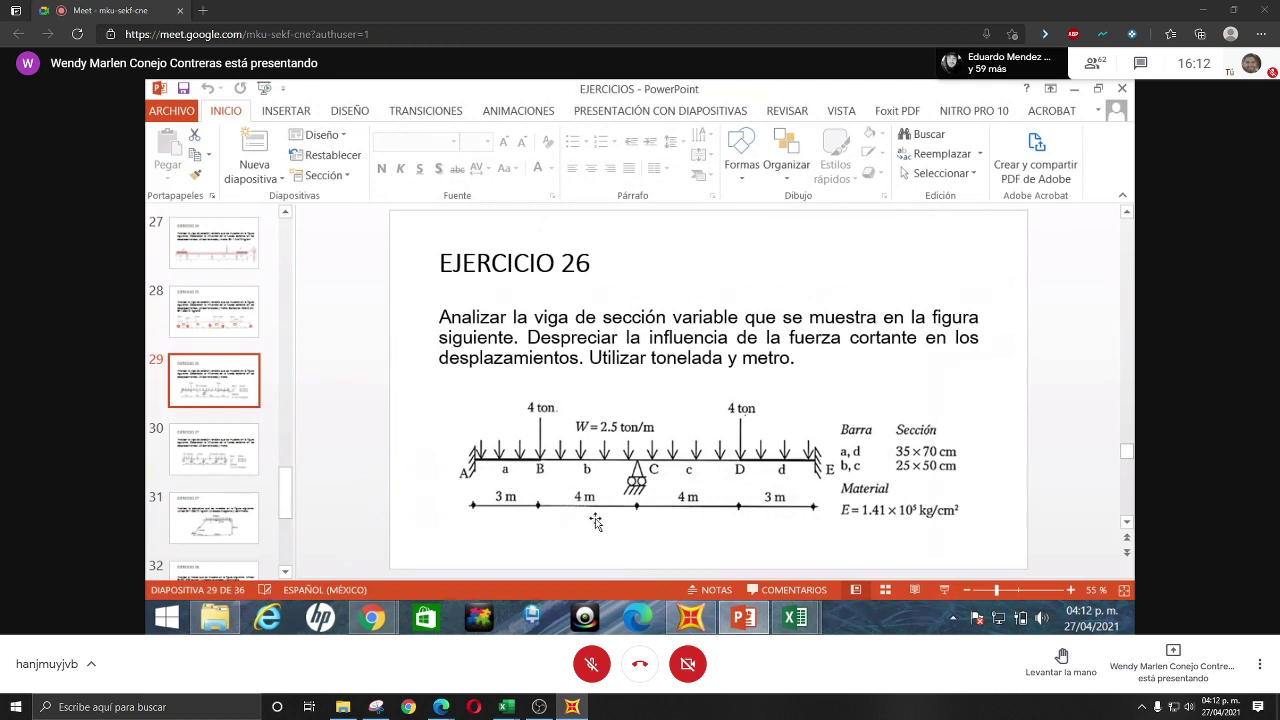
pyautogui.click(1074, 89)
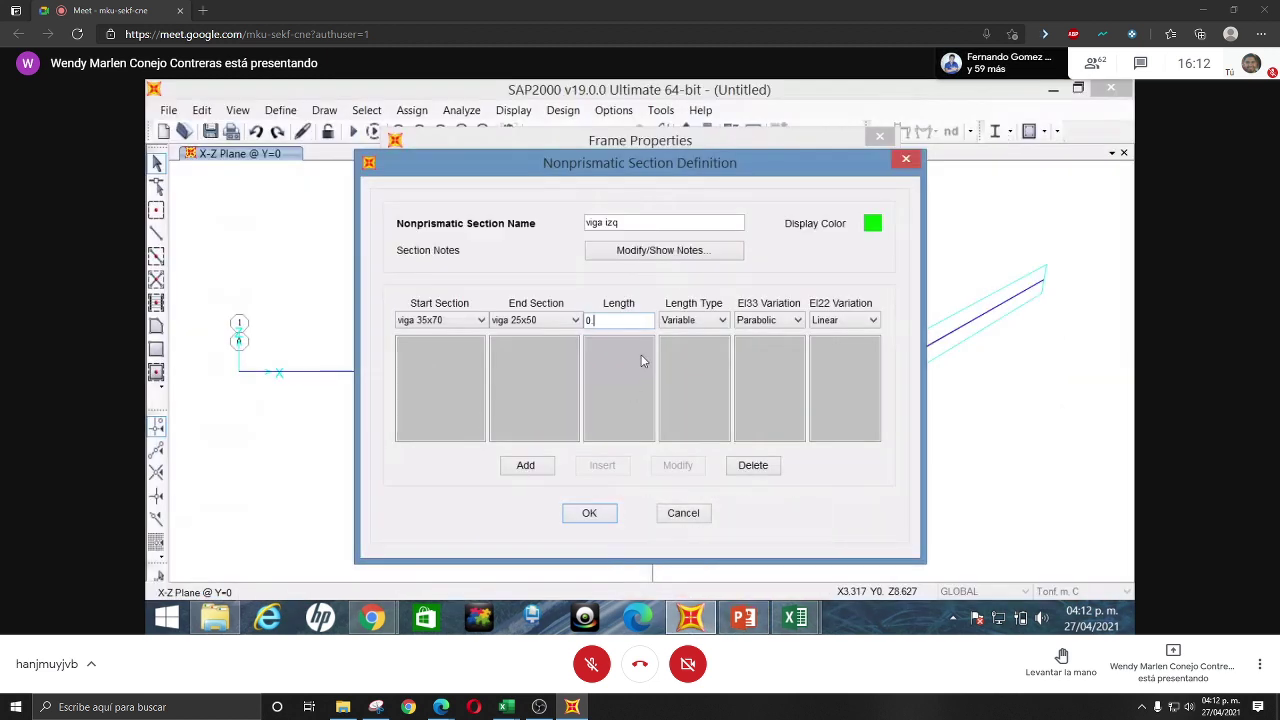
pyautogui.click(745, 619)
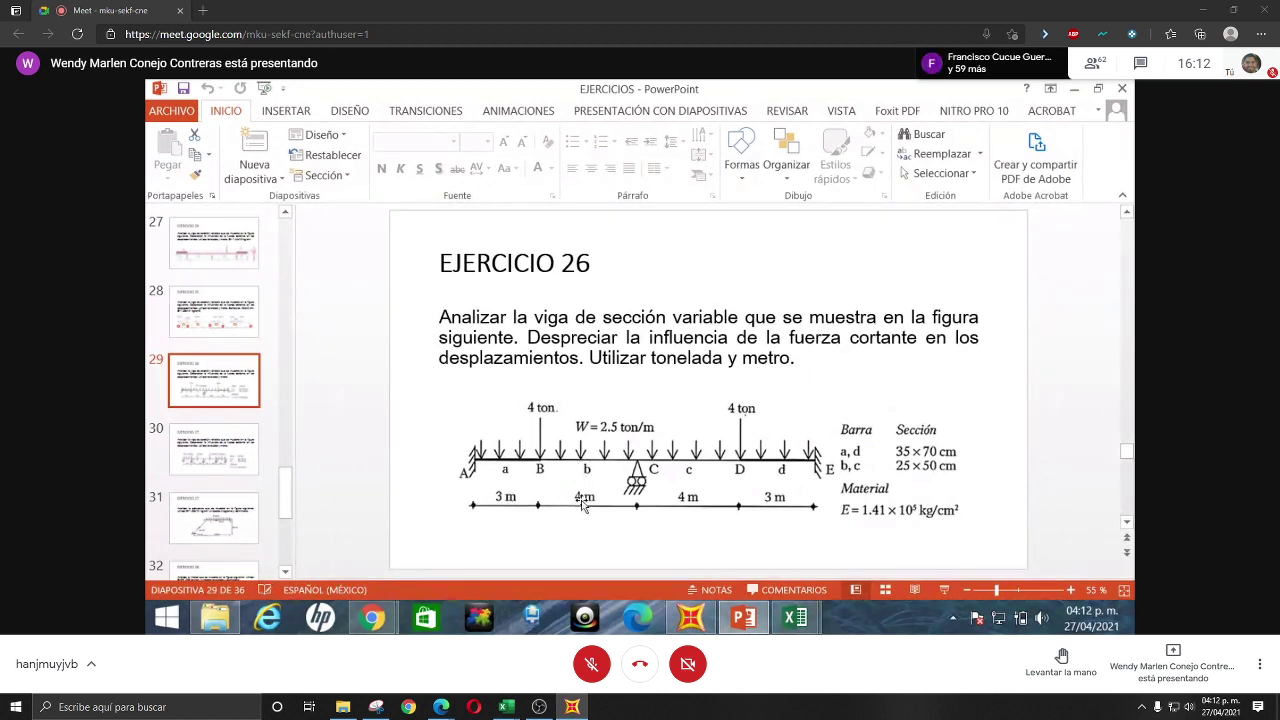
pyautogui.click(1073, 89)
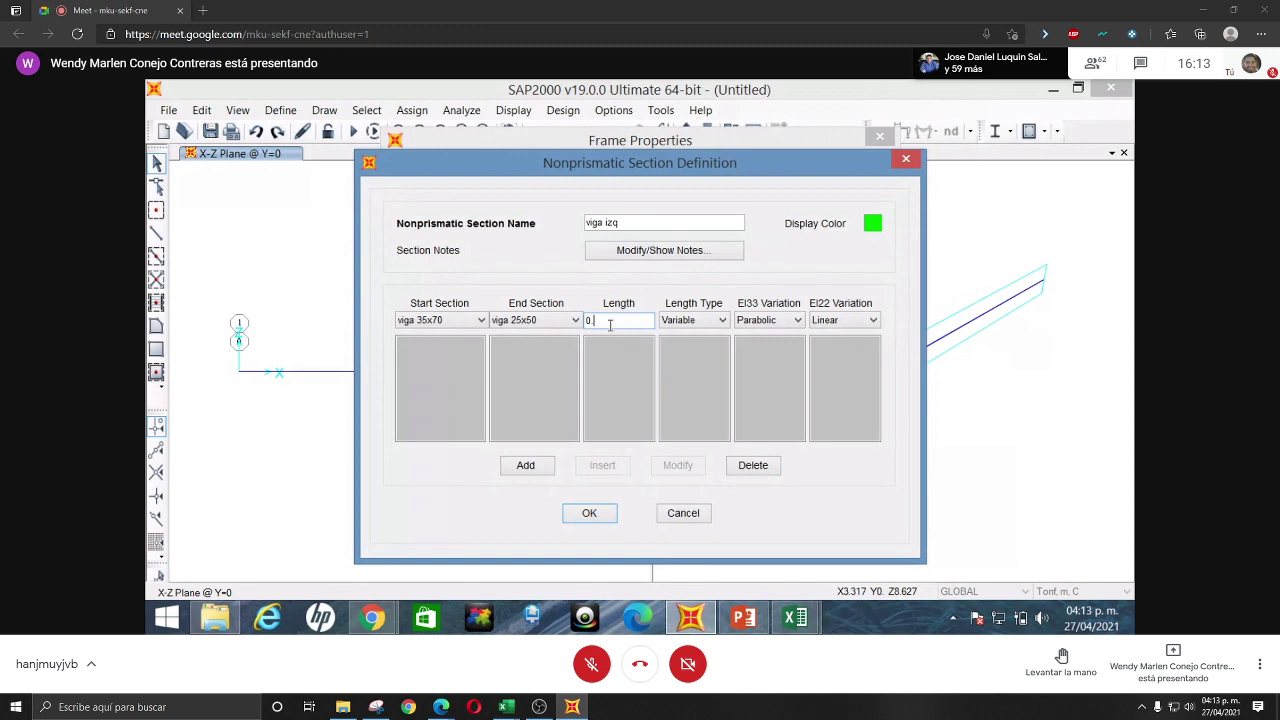
# - Add the viga izq segment with a variable length of 0.4285 and accept the nonprismatic section
pyautogui.write('428')
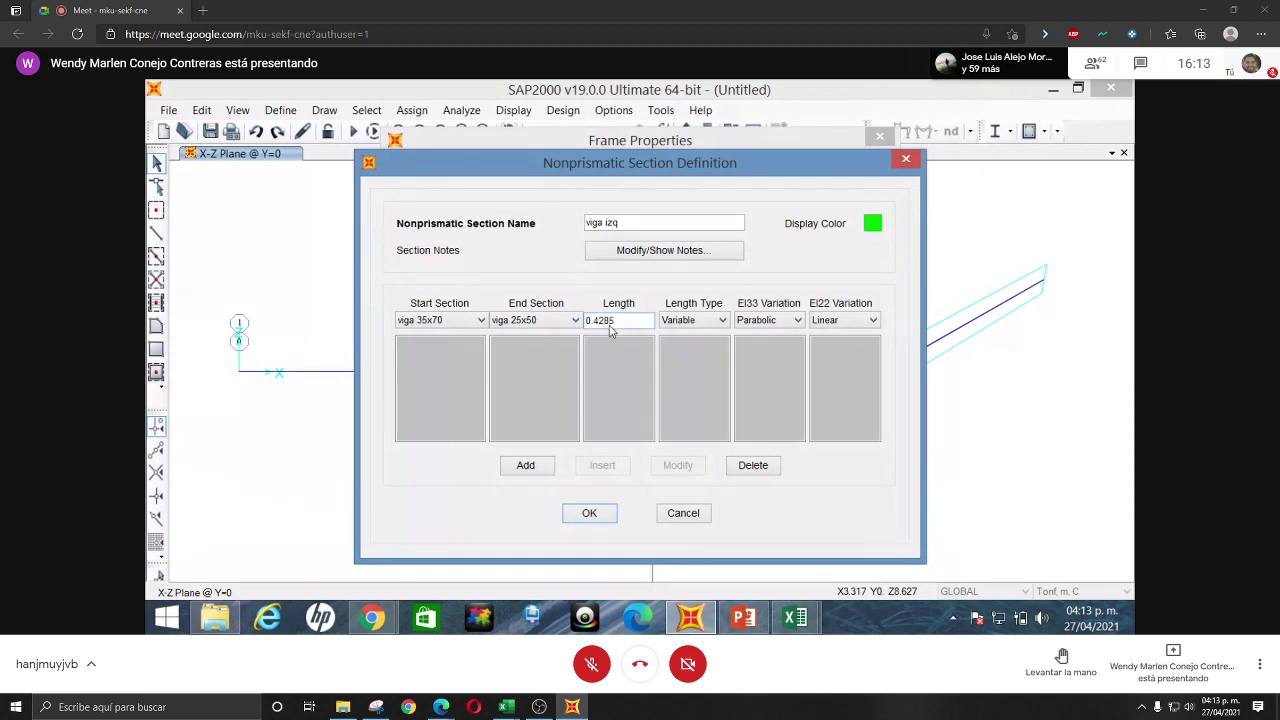
pyautogui.write('5')
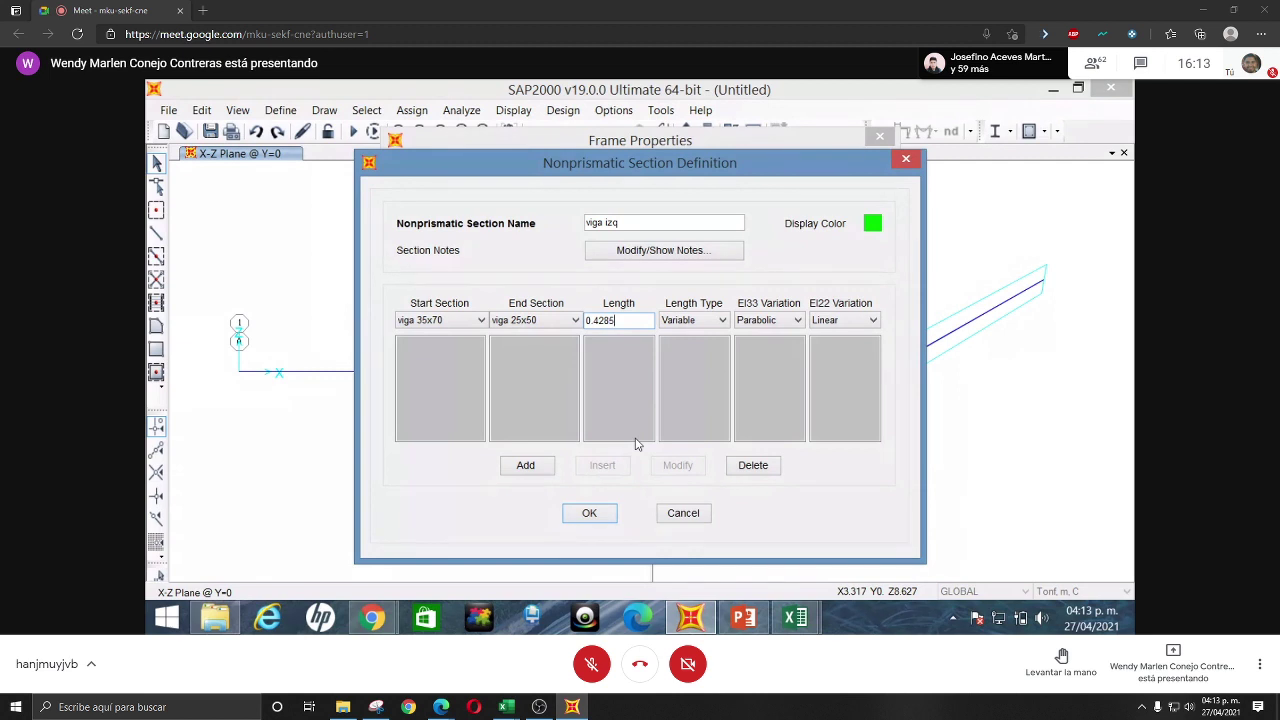
pyautogui.click(536, 470)
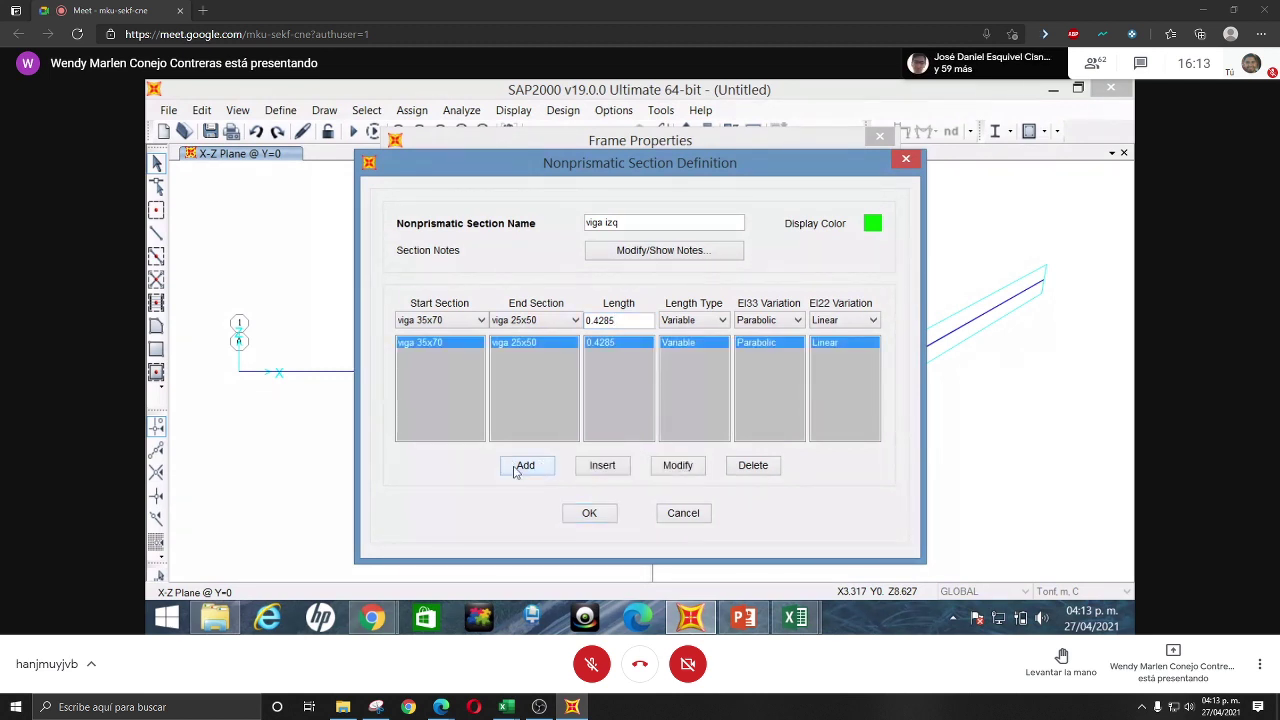
pyautogui.click(590, 513)
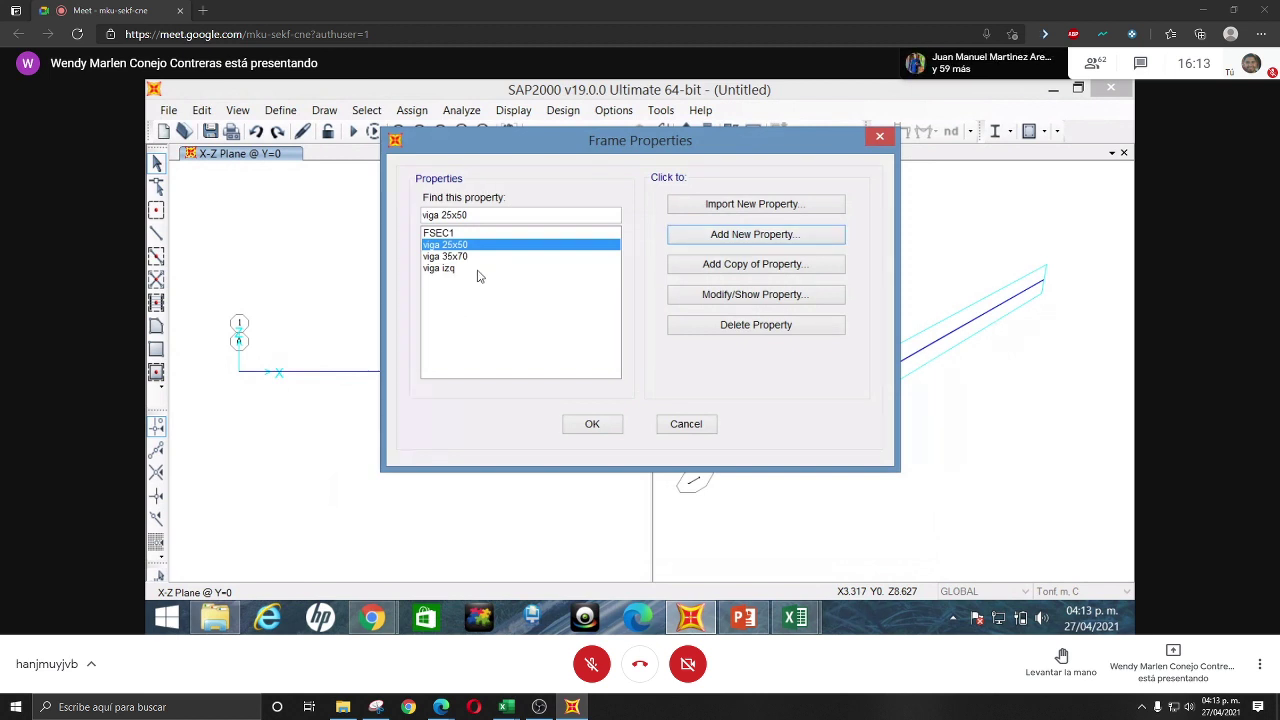
# - Add a new Nonprismatic frame section of property type Other and name it viga der
pyautogui.click(730, 236)
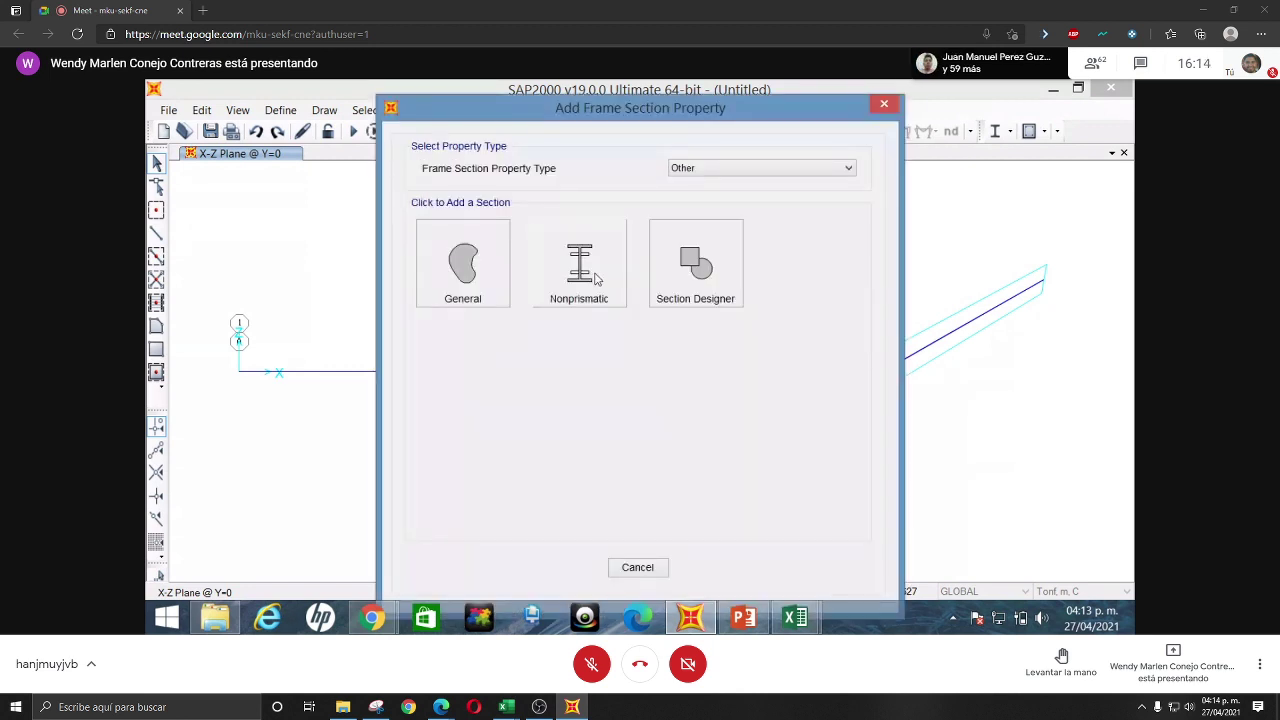
pyautogui.click(595, 278)
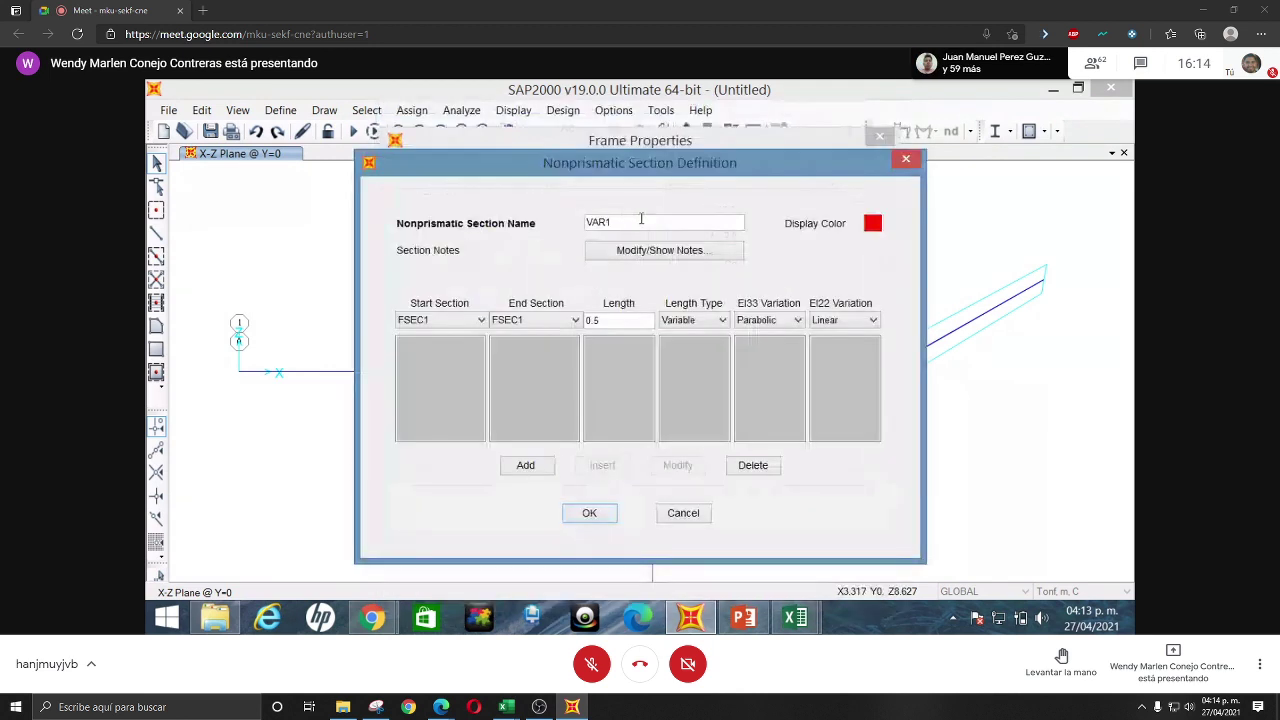
pyautogui.write('viga der')
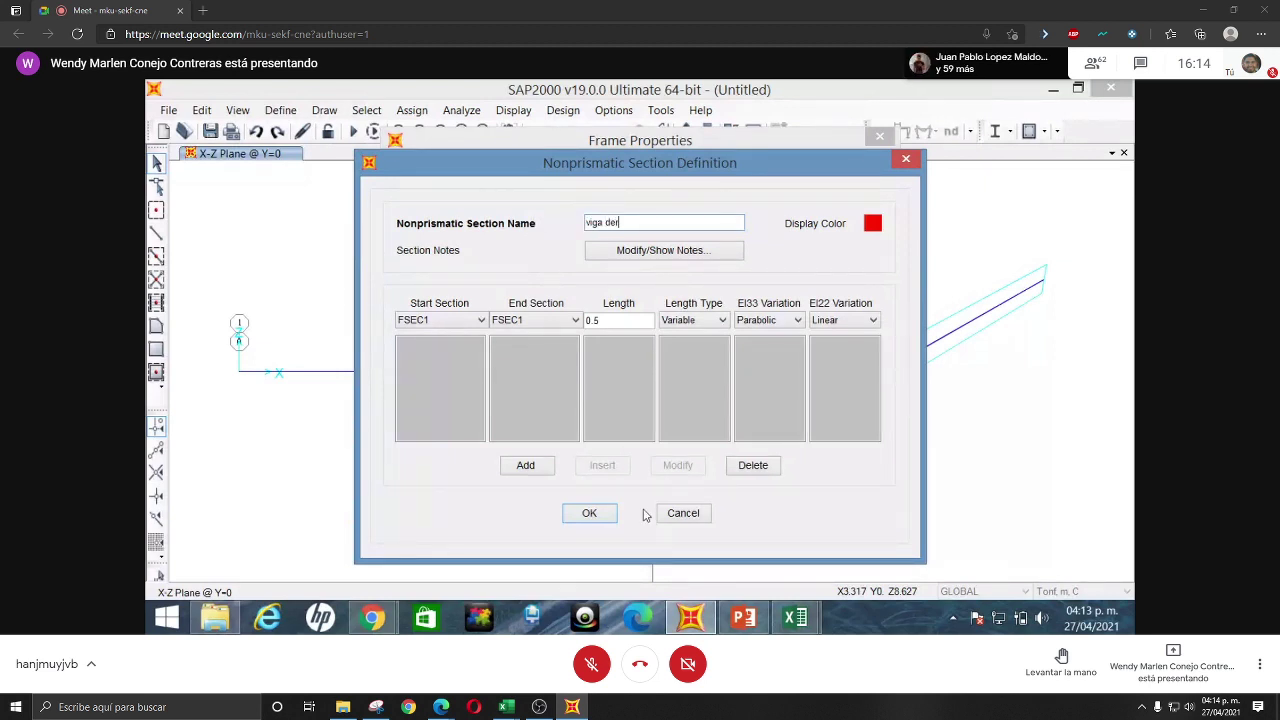
# - Define viga der from viga 25x50 to viga 35x70 with a variable length of 0.5714, and accept the frame properties
pyautogui.click(743, 619)
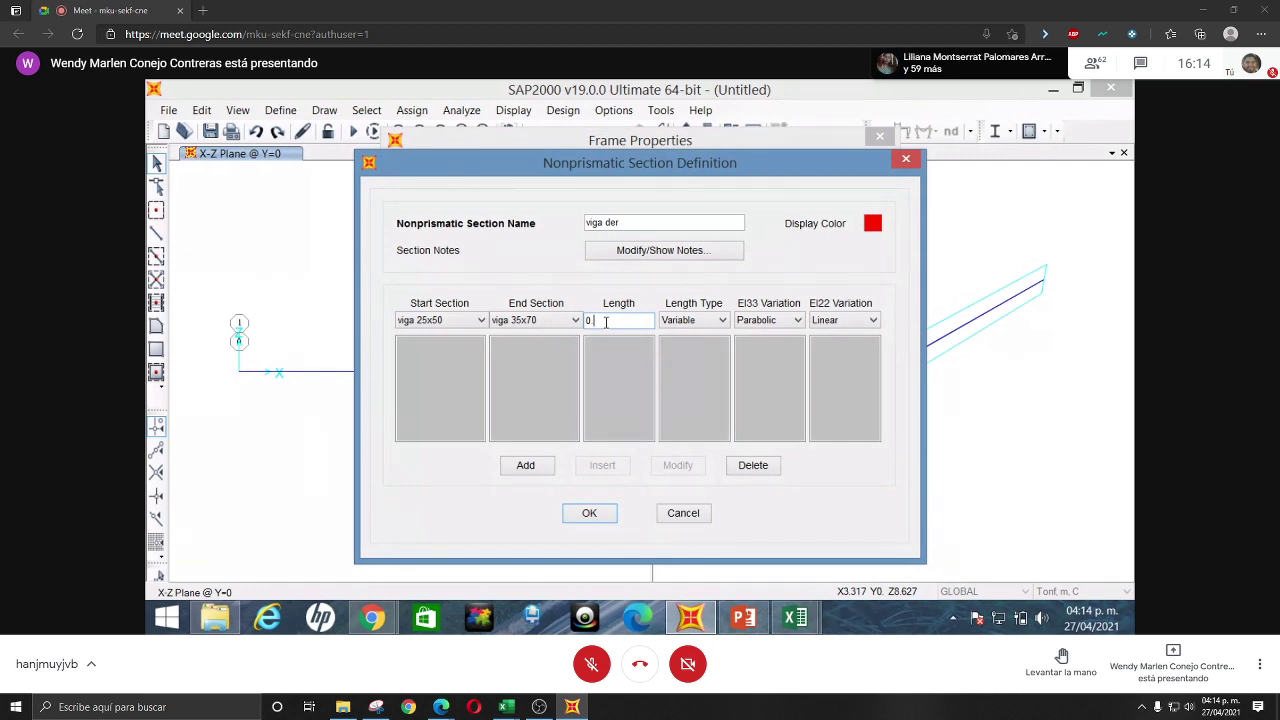
pyautogui.write('5714')
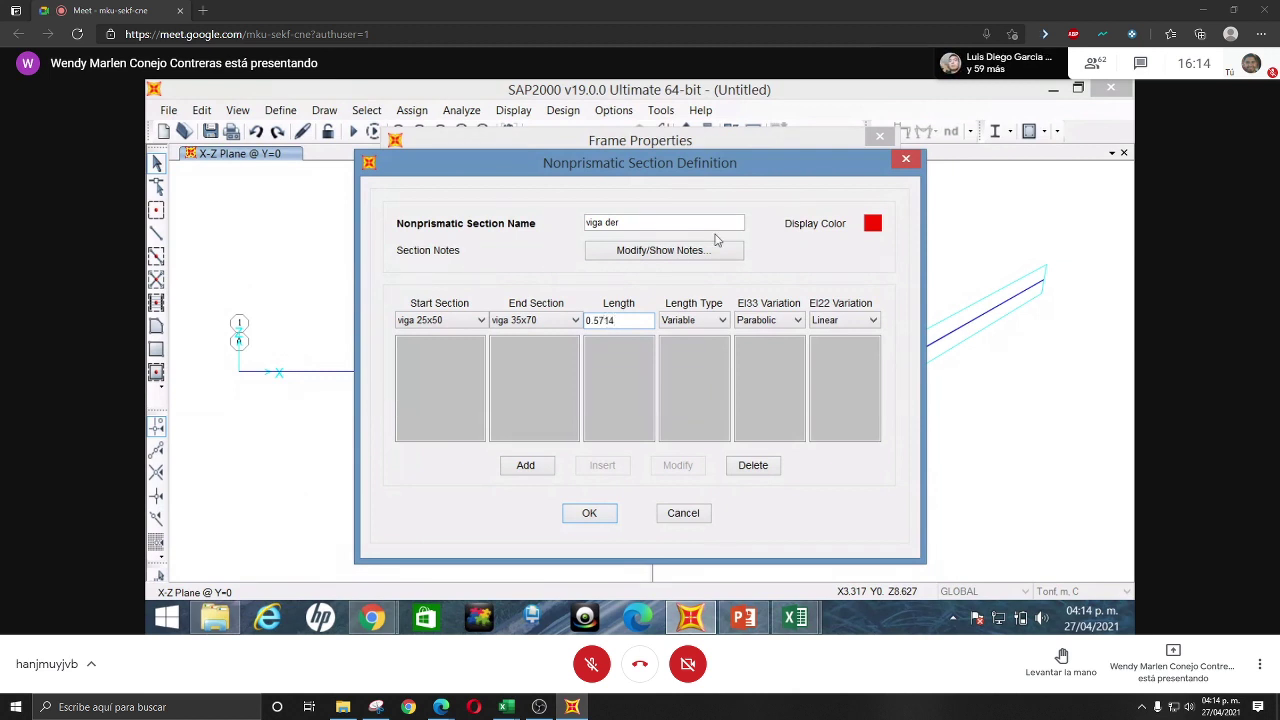
pyautogui.click(525, 467)
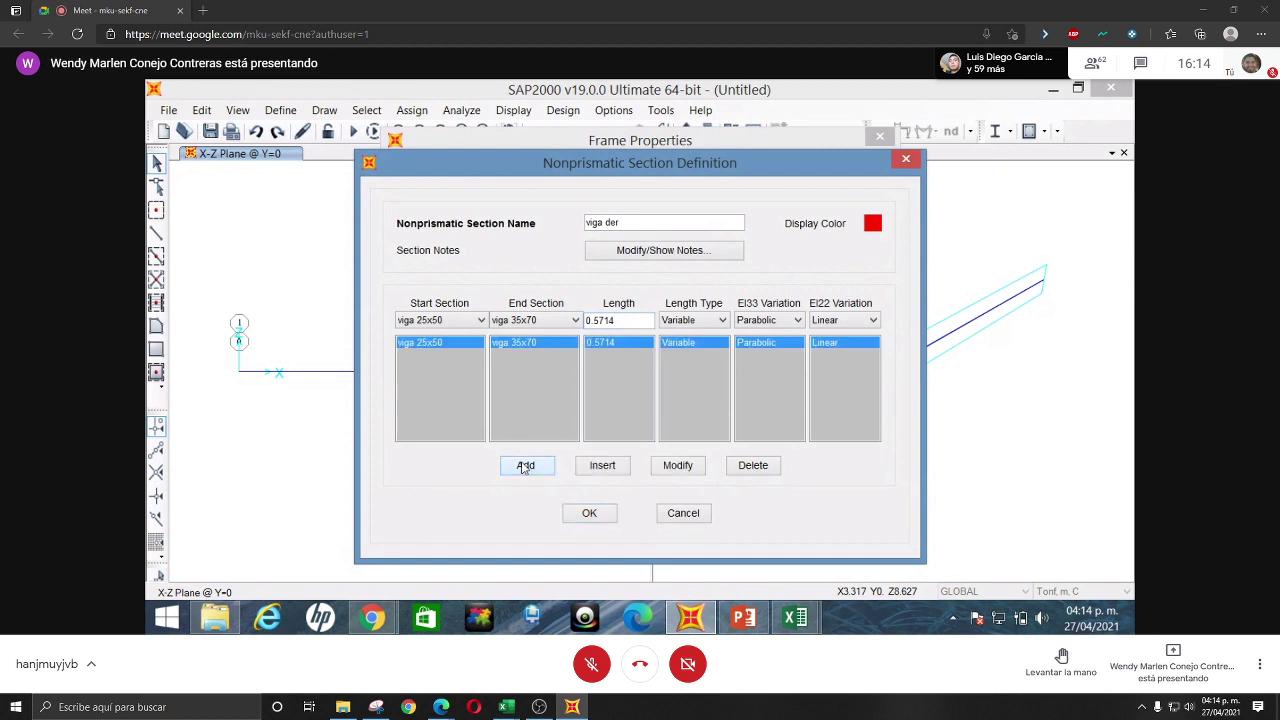
pyautogui.click(590, 513)
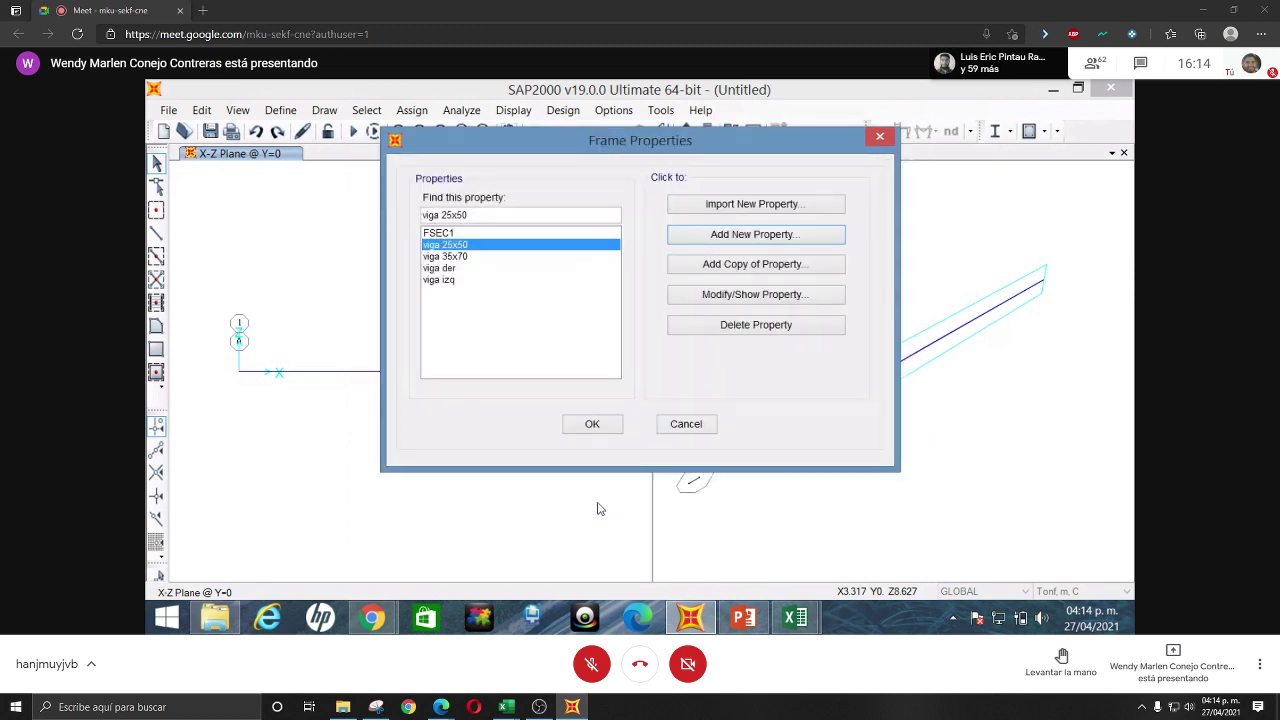
pyautogui.click(601, 426)
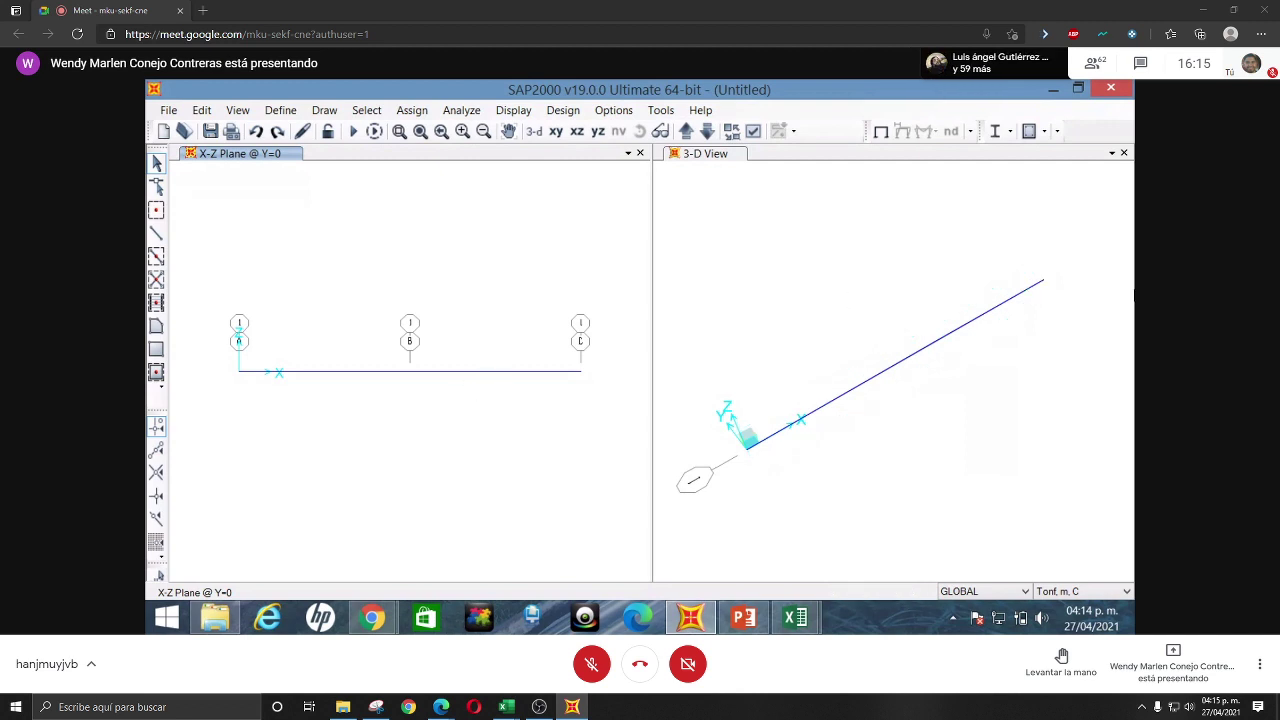
# - Add a load pattern named CV of type Live with self weight multiplier 0, and accept the load patterns
pyautogui.click(280, 110)
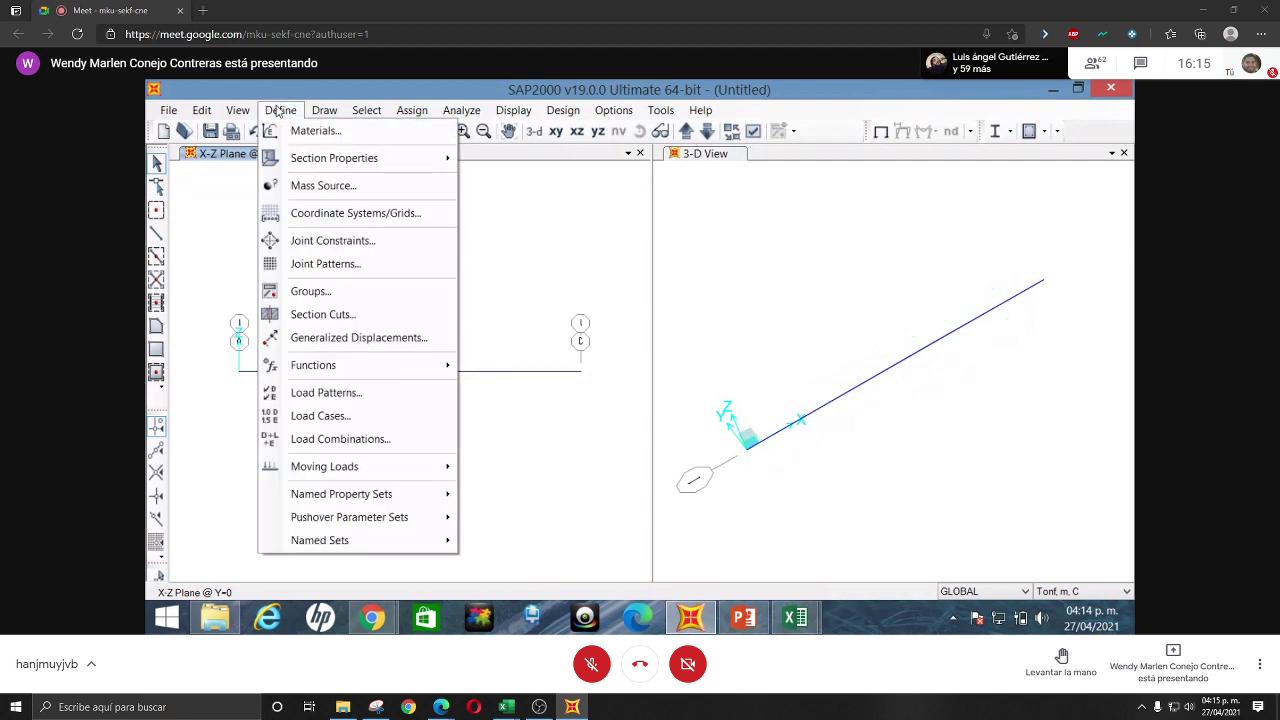
pyautogui.click(336, 393)
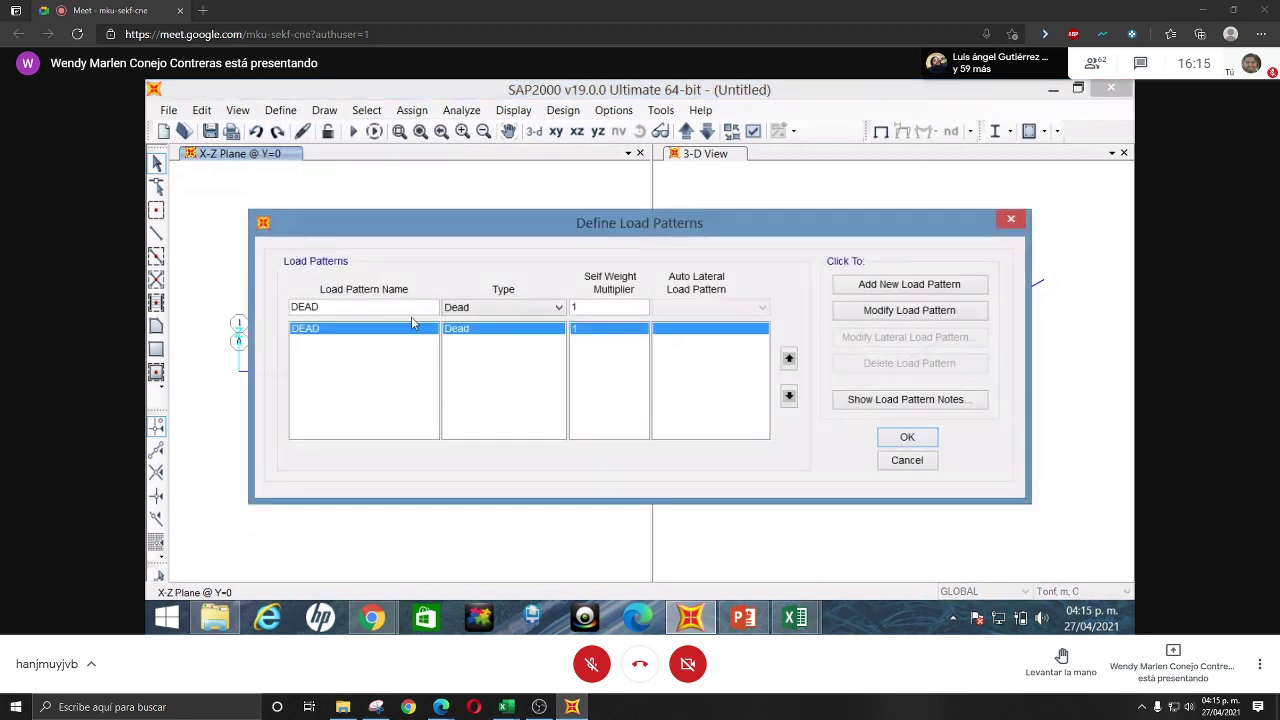
pyautogui.doubleClick(386, 311)
pyautogui.press('BackSpace')
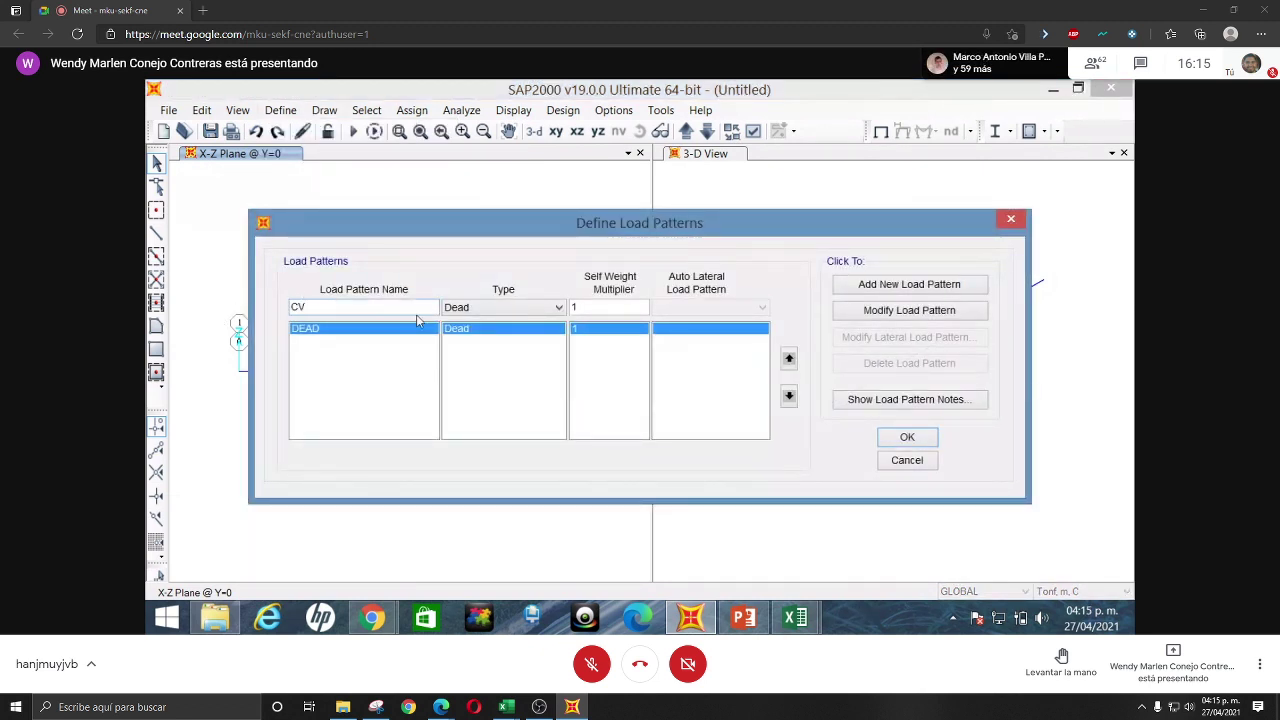
pyautogui.click(490, 308)
pyautogui.click(486, 338)
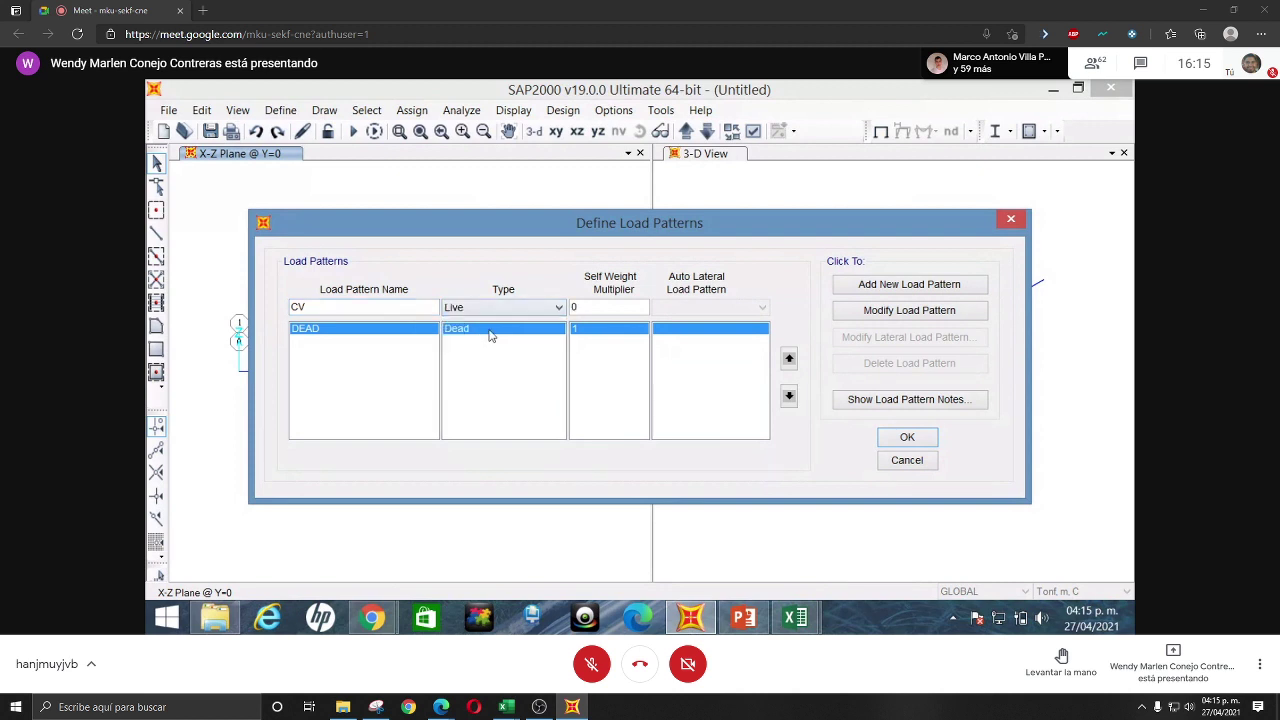
pyautogui.click(875, 287)
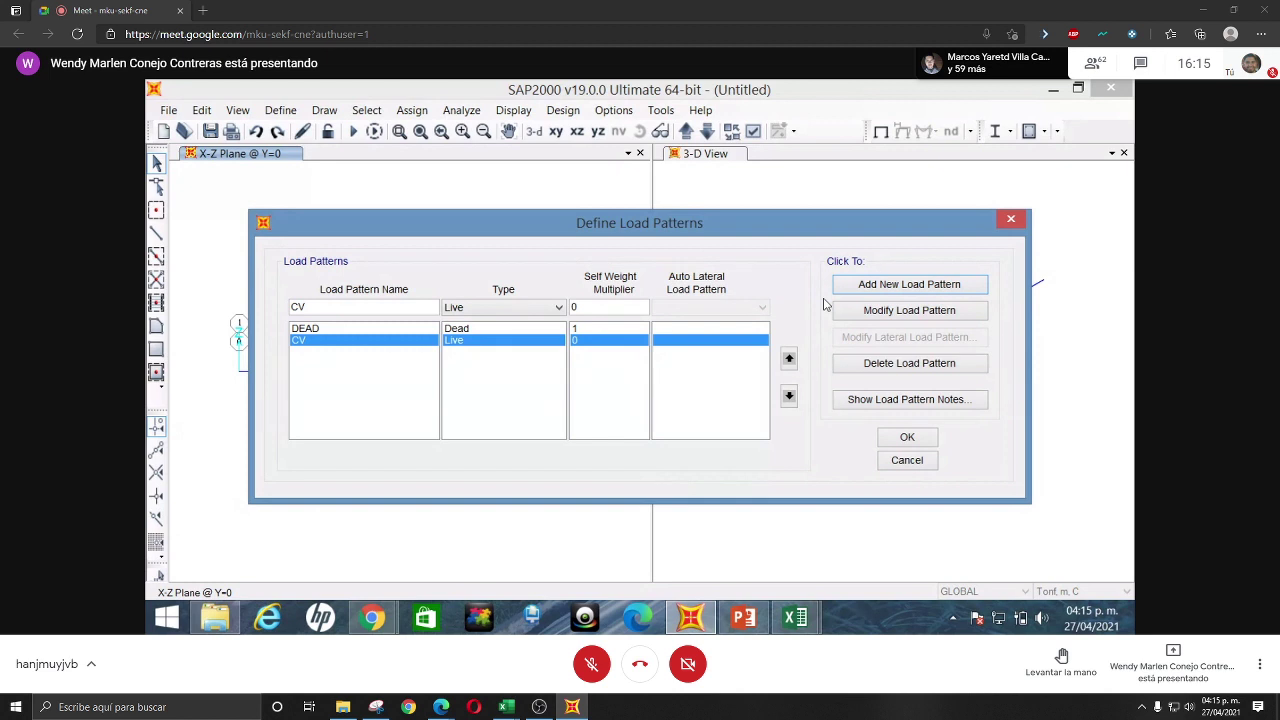
pyautogui.click(907, 438)
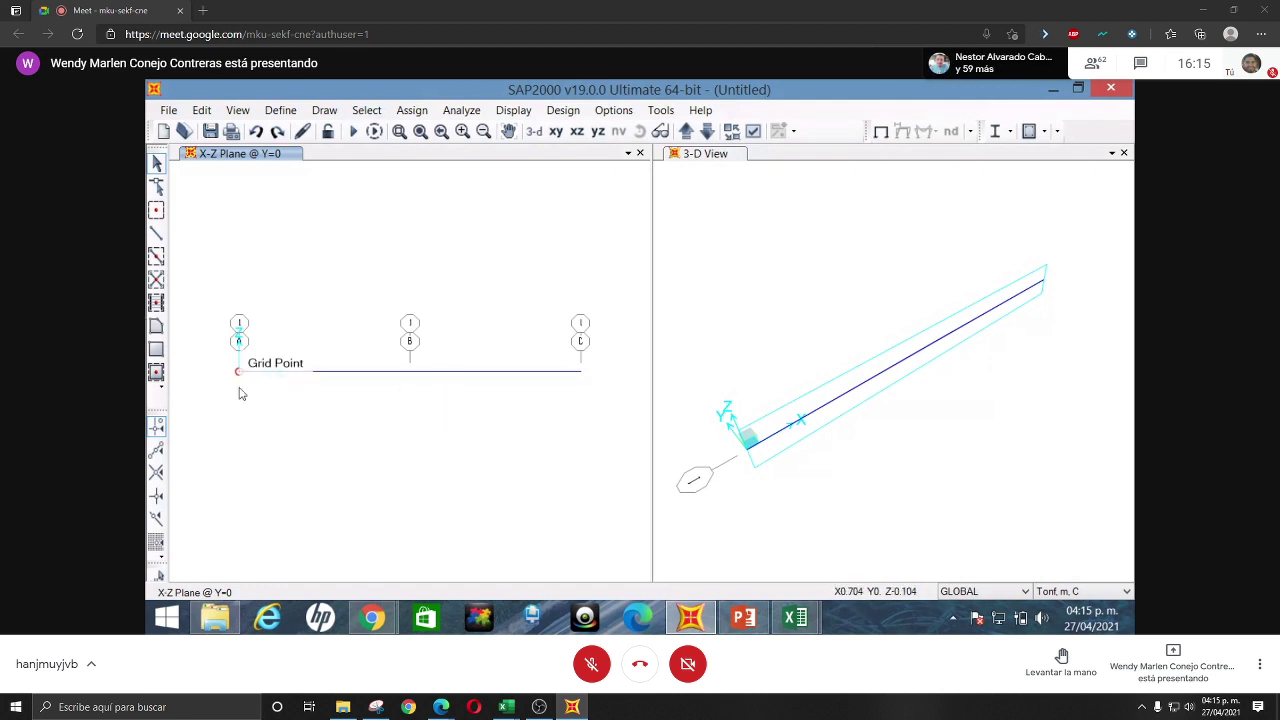
# - Consult the supports in the EJERCICIO 26 slide and assign fully fixed restraints to the beam's end joints at grid lines A and C
pyautogui.click(743, 618)
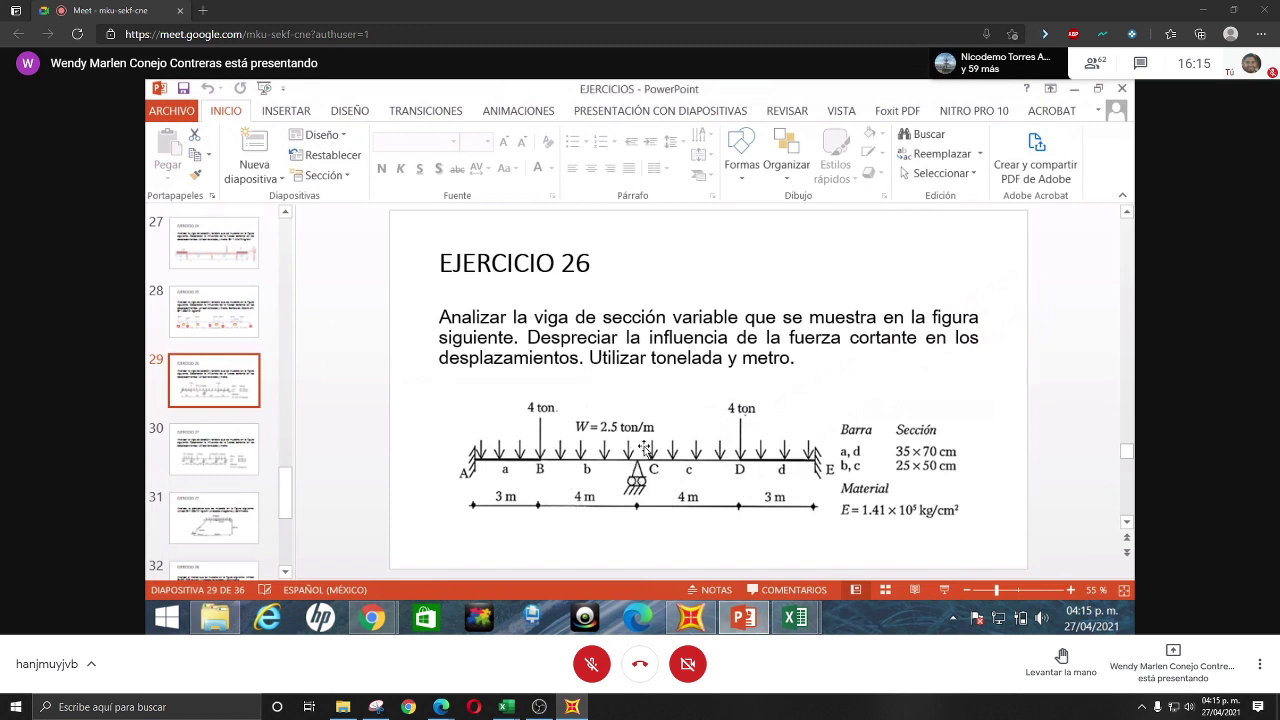
pyautogui.click(693, 618)
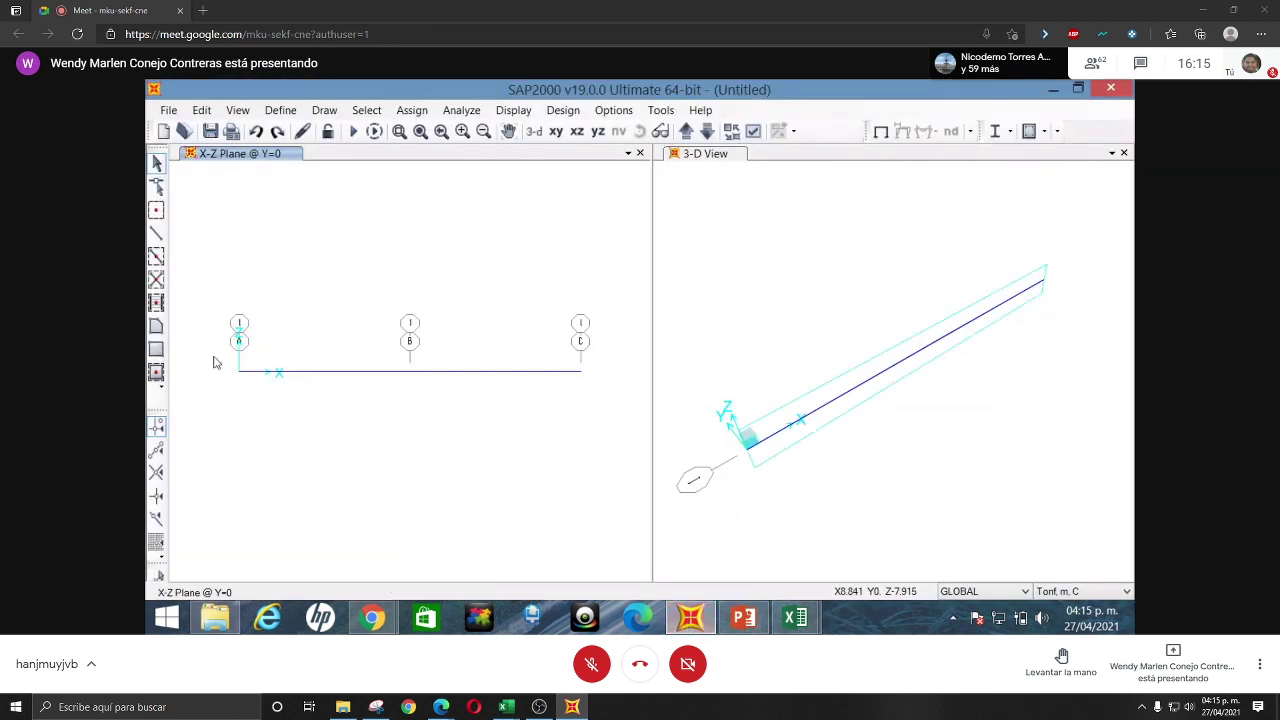
pyautogui.keyDown('ctrl'); pyautogui.click(582, 372); pyautogui.keyUp('ctrl')
pyautogui.click(560, 288)
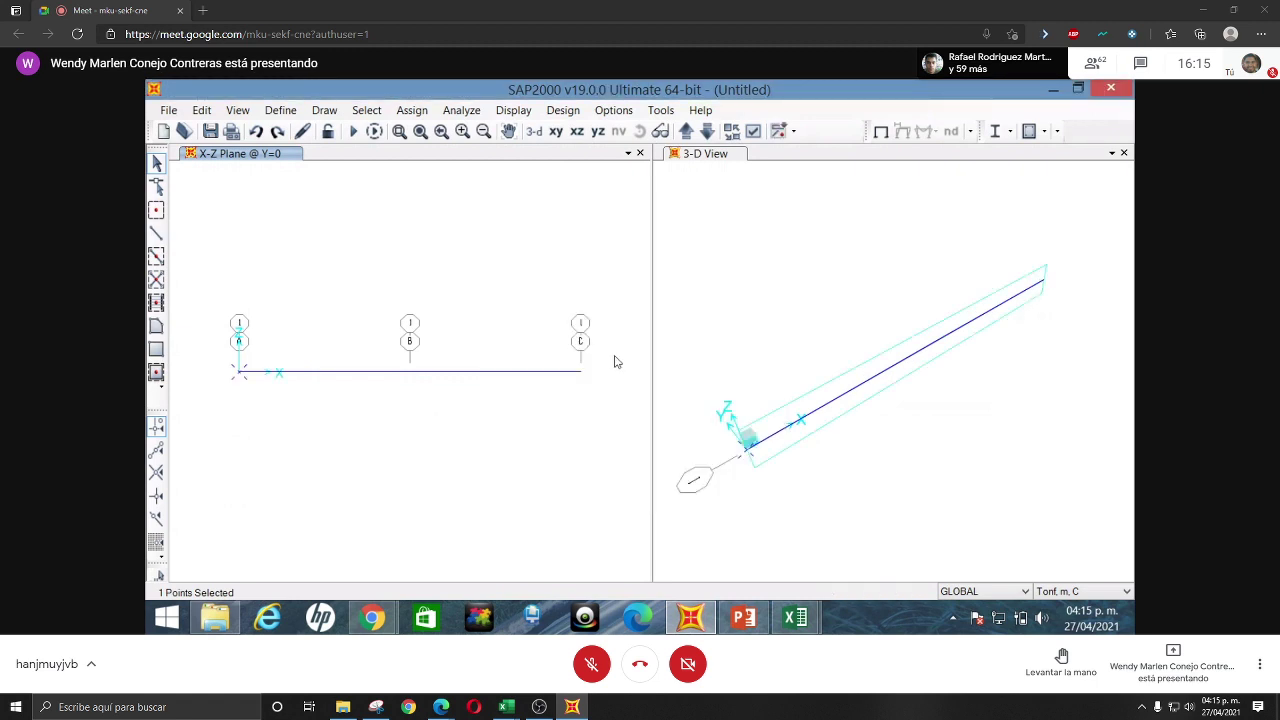
pyautogui.click(411, 110)
pyautogui.moveTo(493, 117)
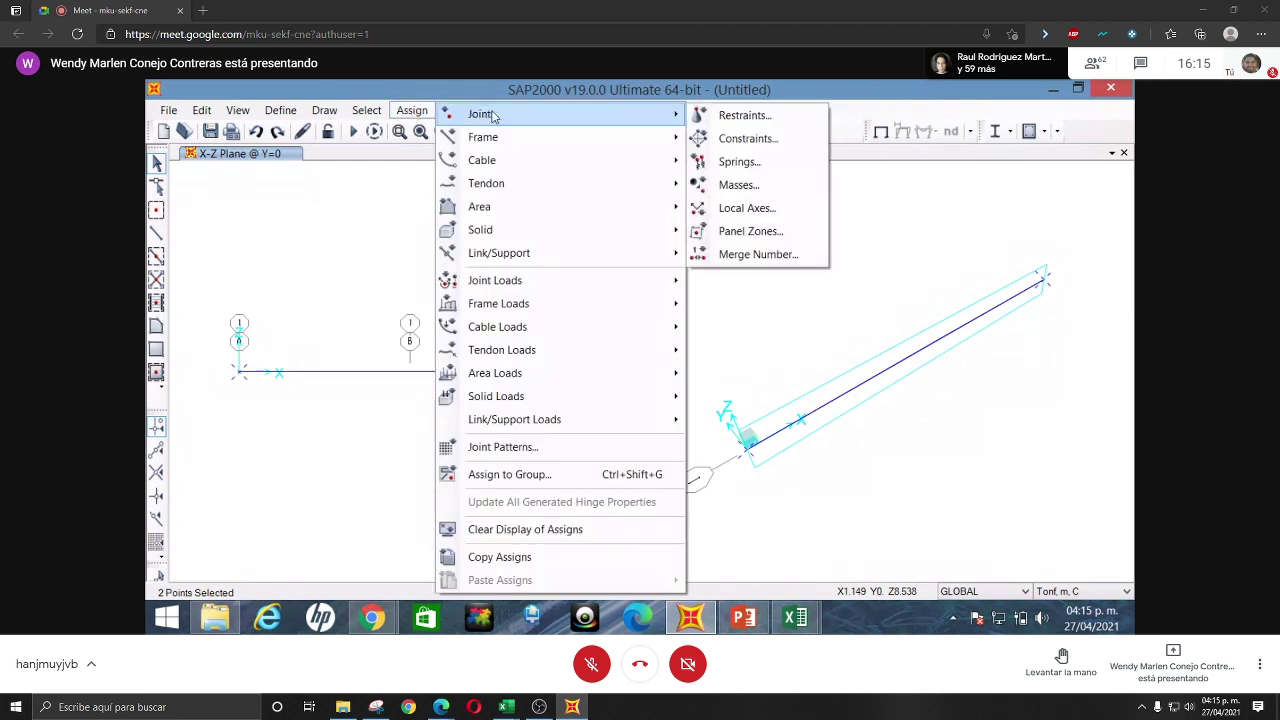
pyautogui.click(745, 115)
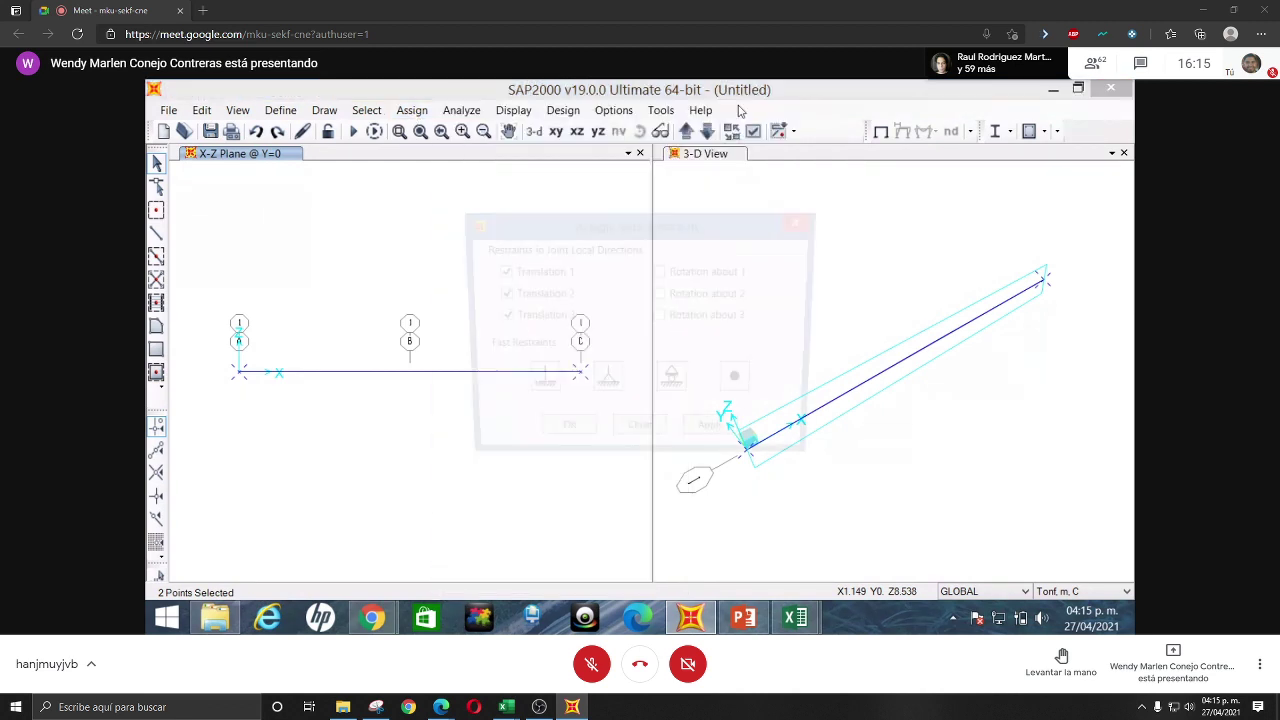
pyautogui.click(530, 394)
pyautogui.moveTo(649, 223); pyautogui.dragTo(981, 177)
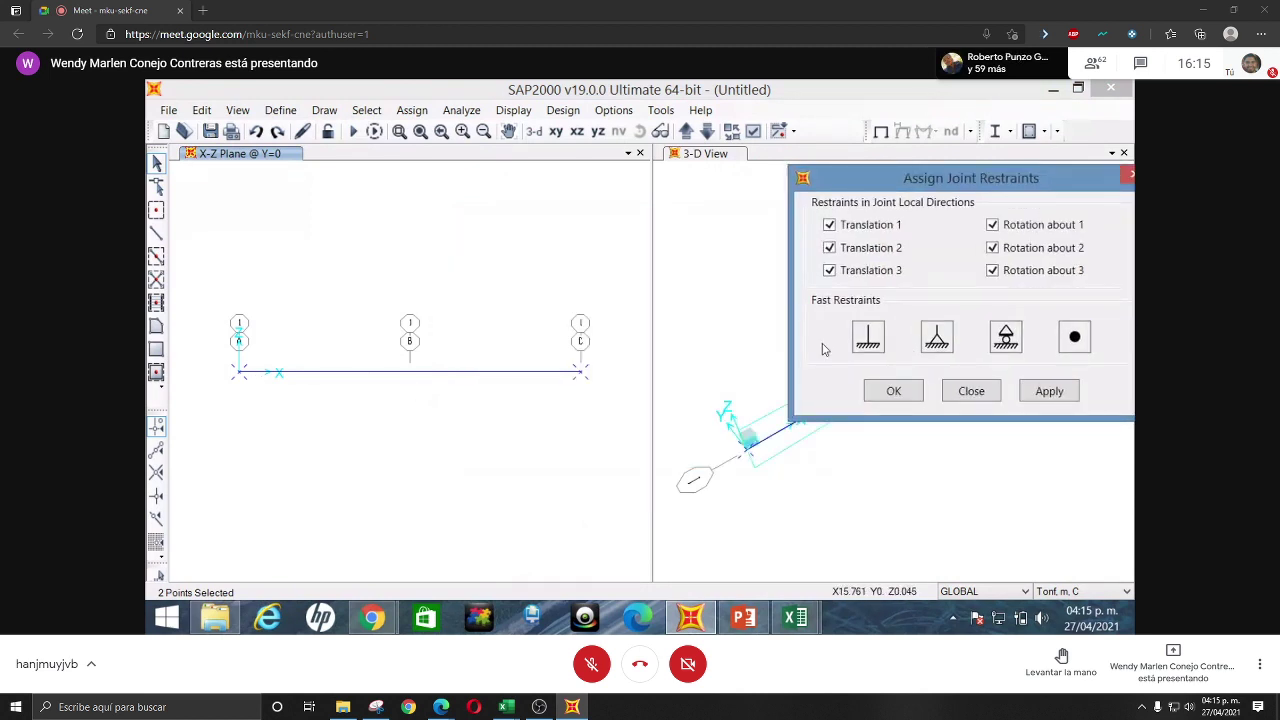
pyautogui.click(1050, 392)
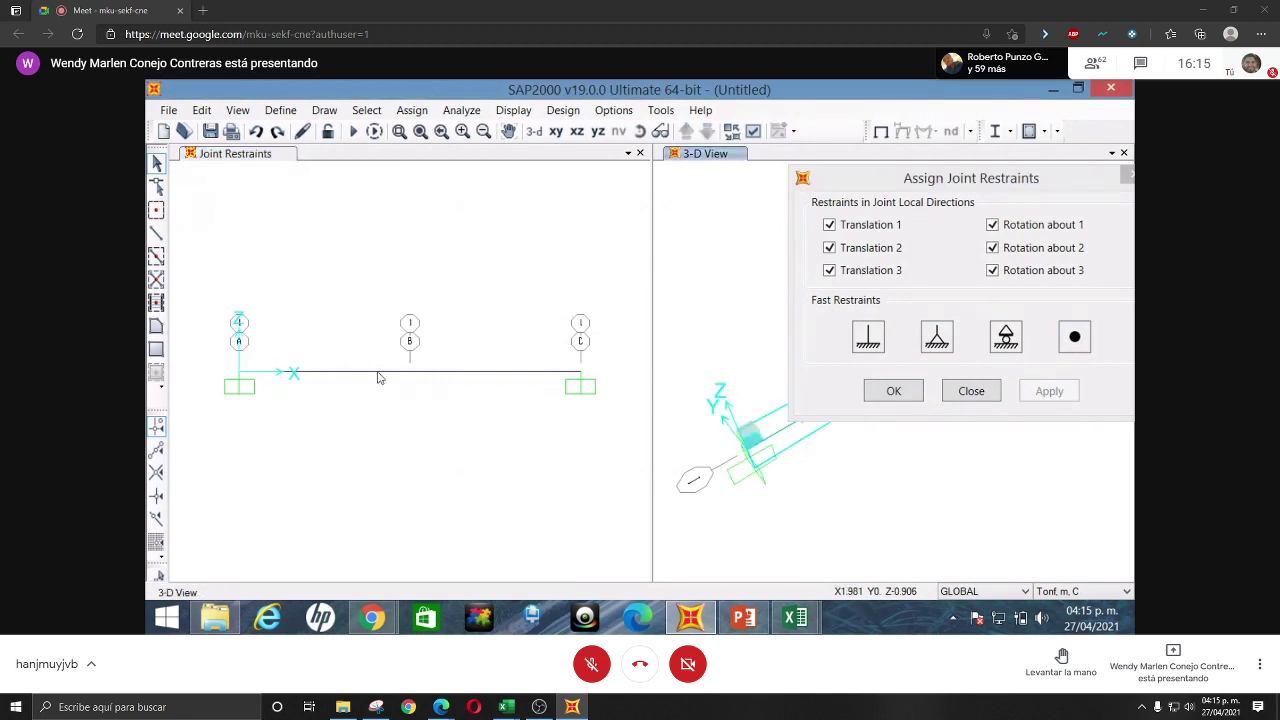
# - Assign a roller restraint with only Translation 3 fixed to the middle joint at grid line B, and finish the restraint assignment
pyautogui.click(410, 372)
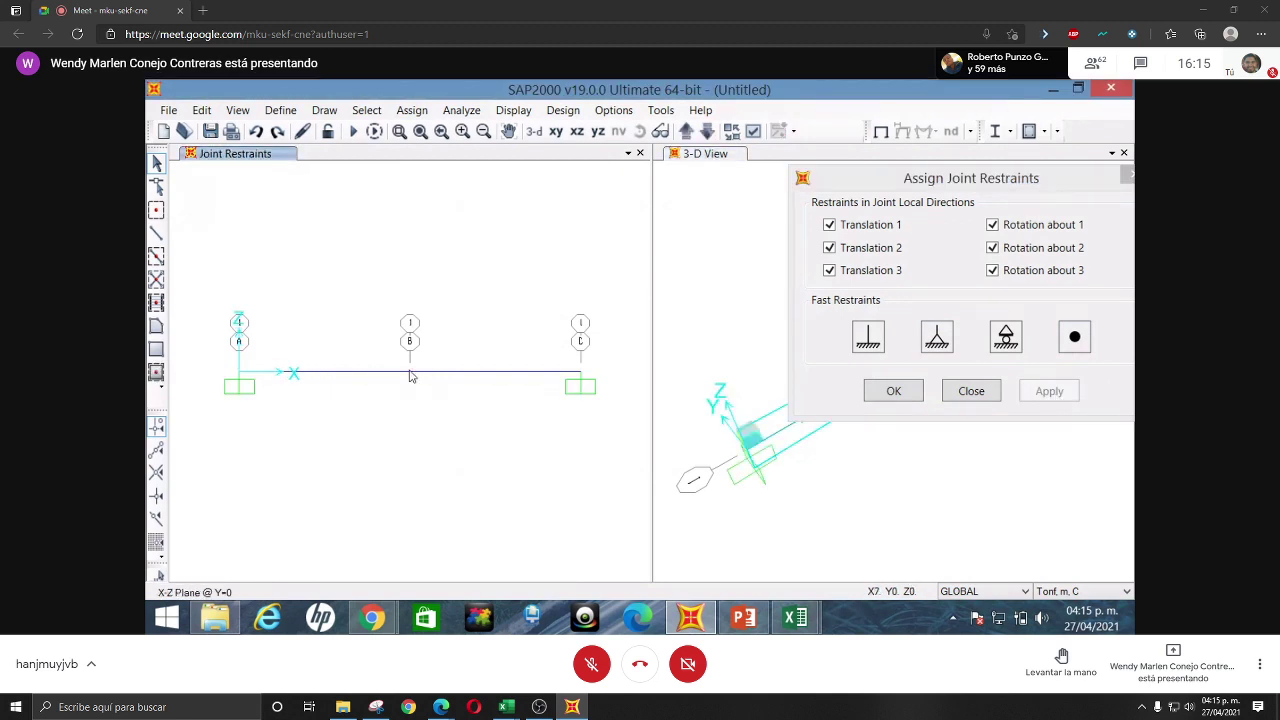
pyautogui.click(1006, 340)
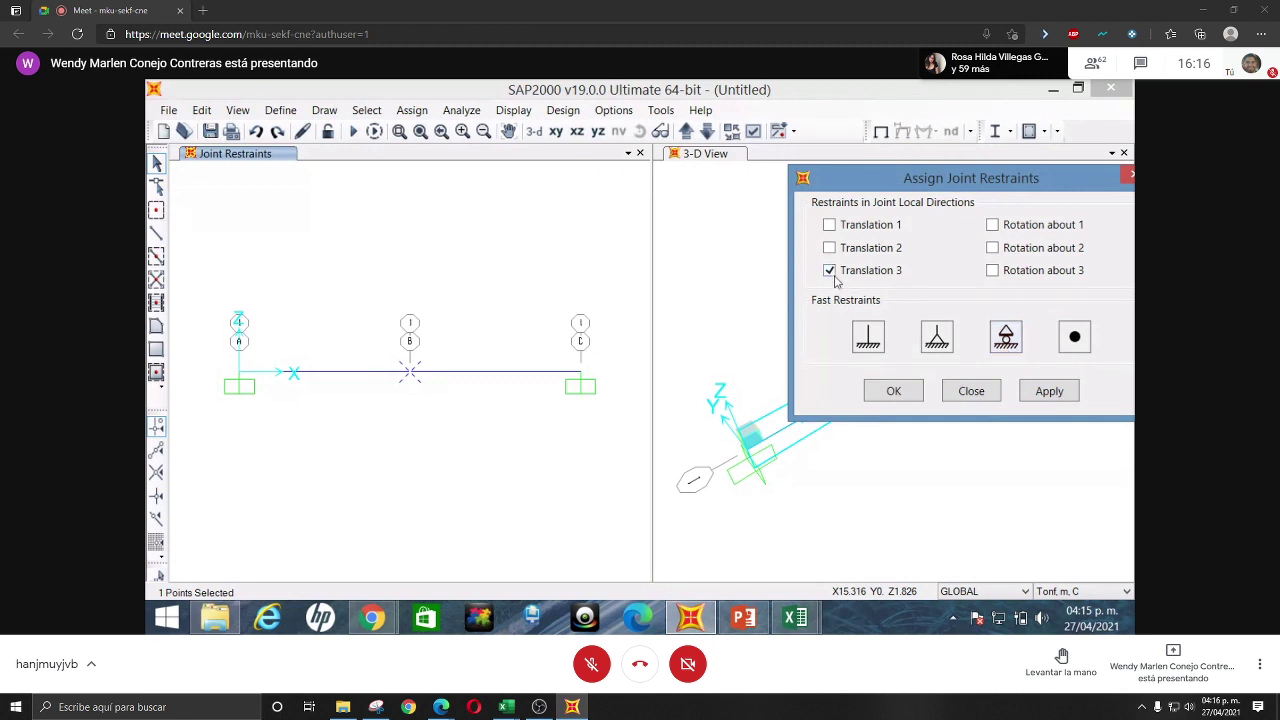
pyautogui.click(1050, 391)
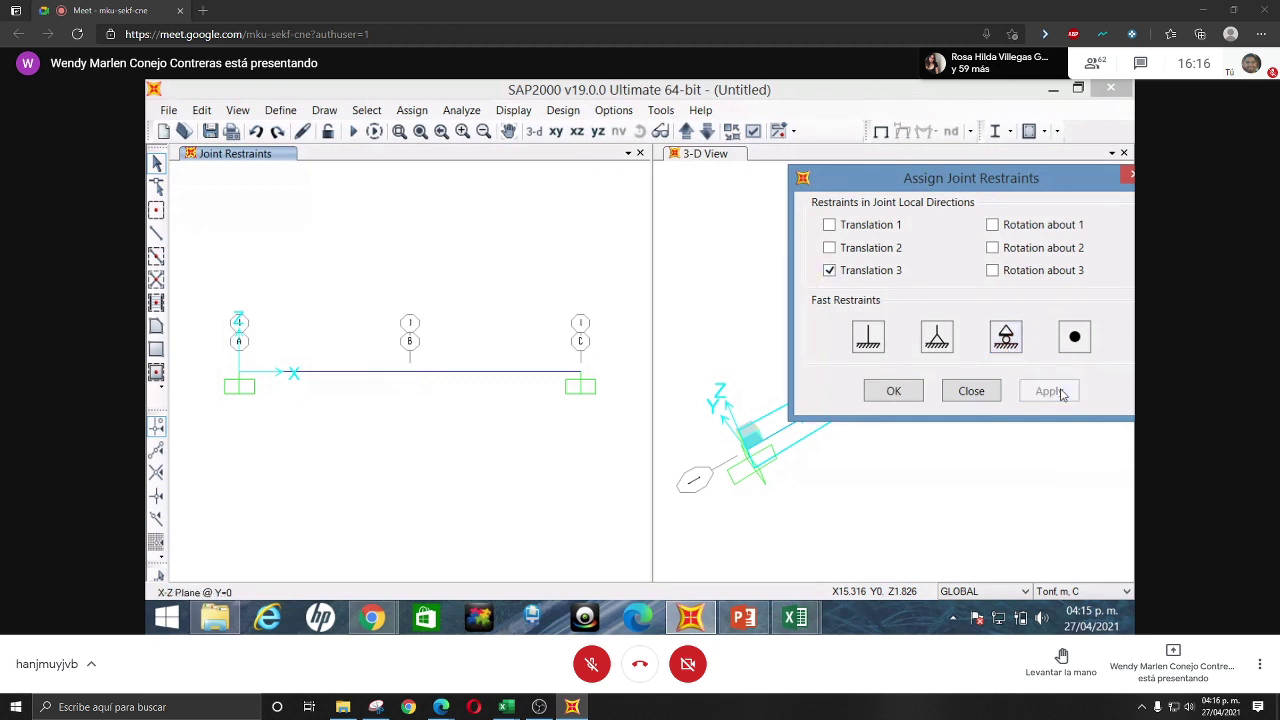
pyautogui.click(880, 392)
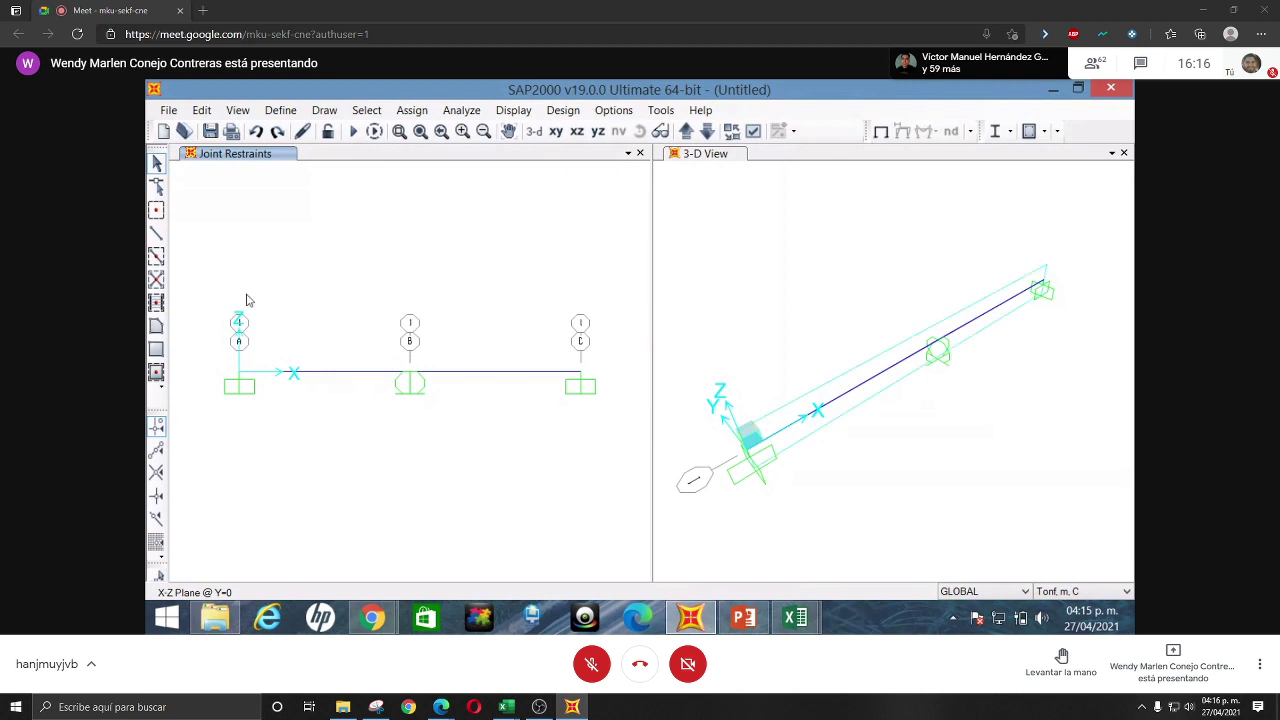
# - Assign the viga izq section with default nonprismatic parameters to the span between grid lines A and B
pyautogui.moveTo(336, 426); pyautogui.dragTo(290, 296)
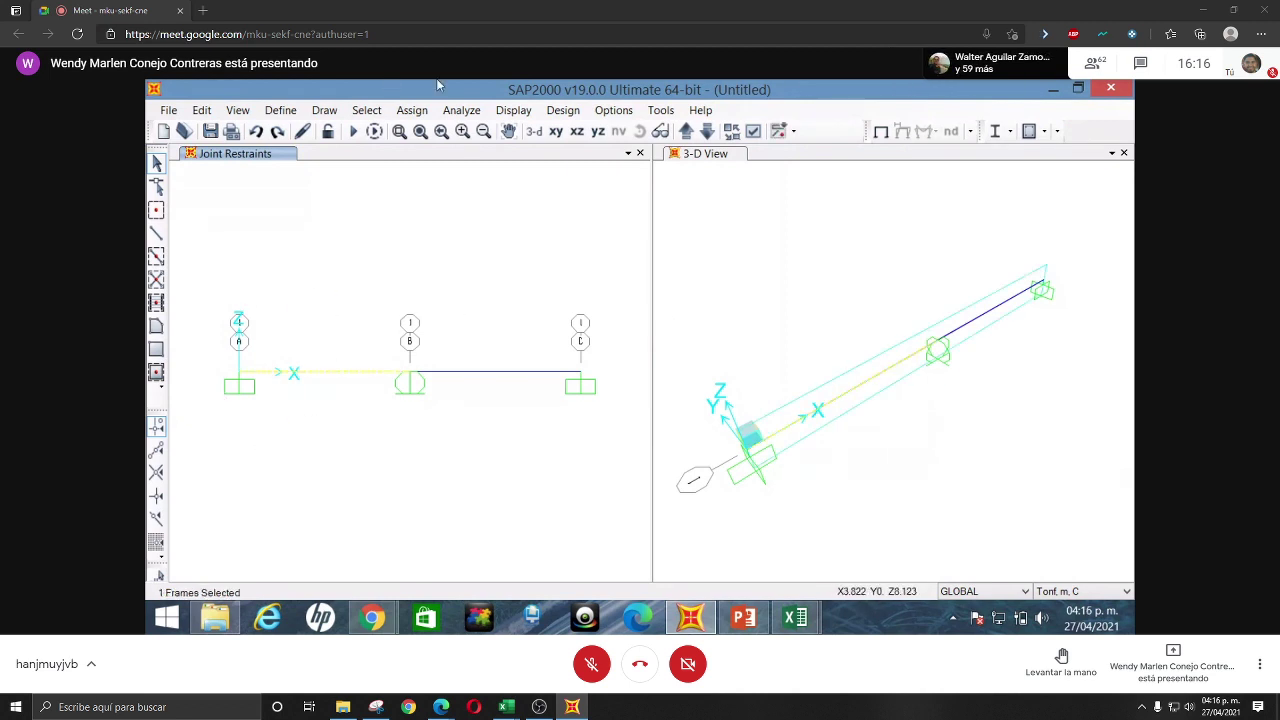
pyautogui.click(419, 117)
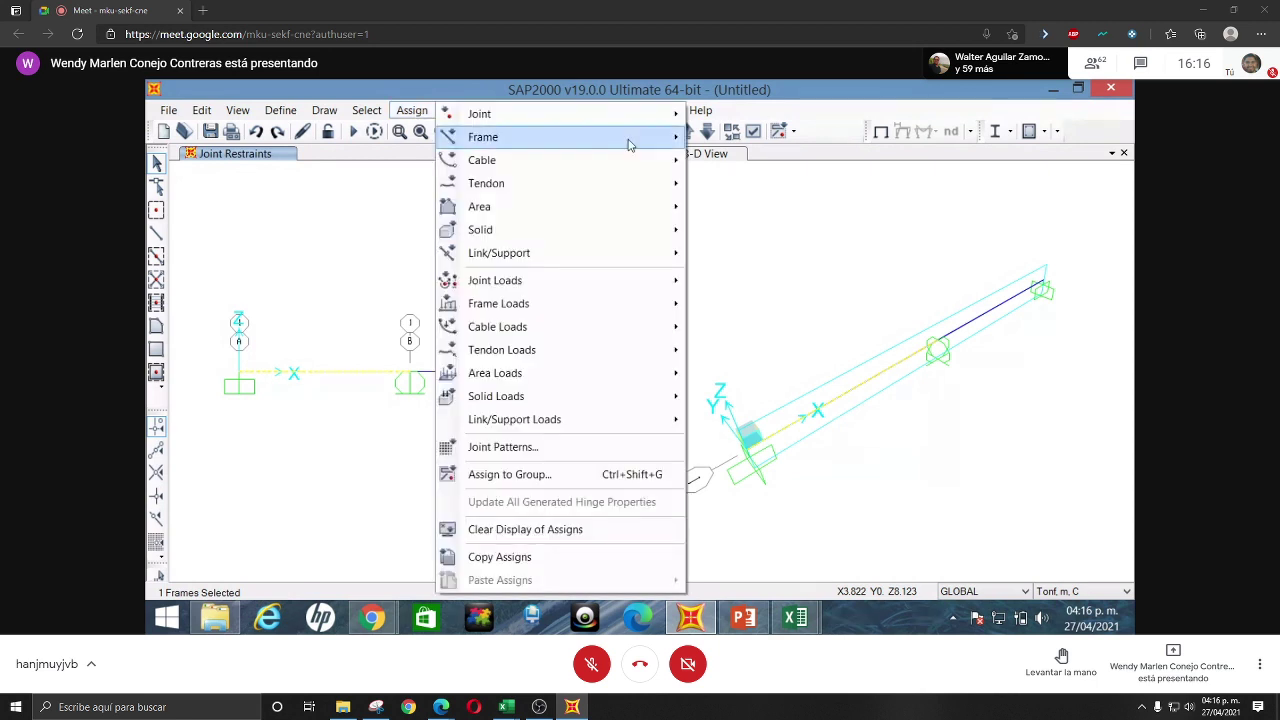
pyautogui.moveTo(637, 135)
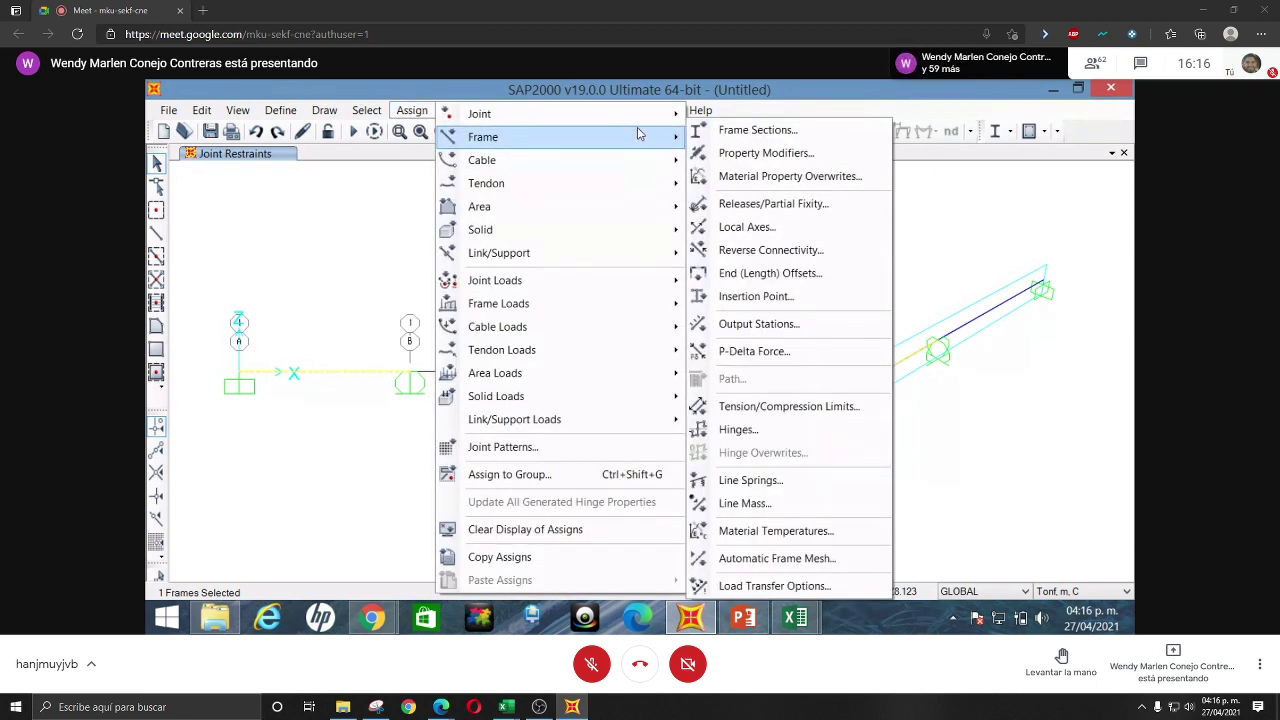
pyautogui.click(764, 131)
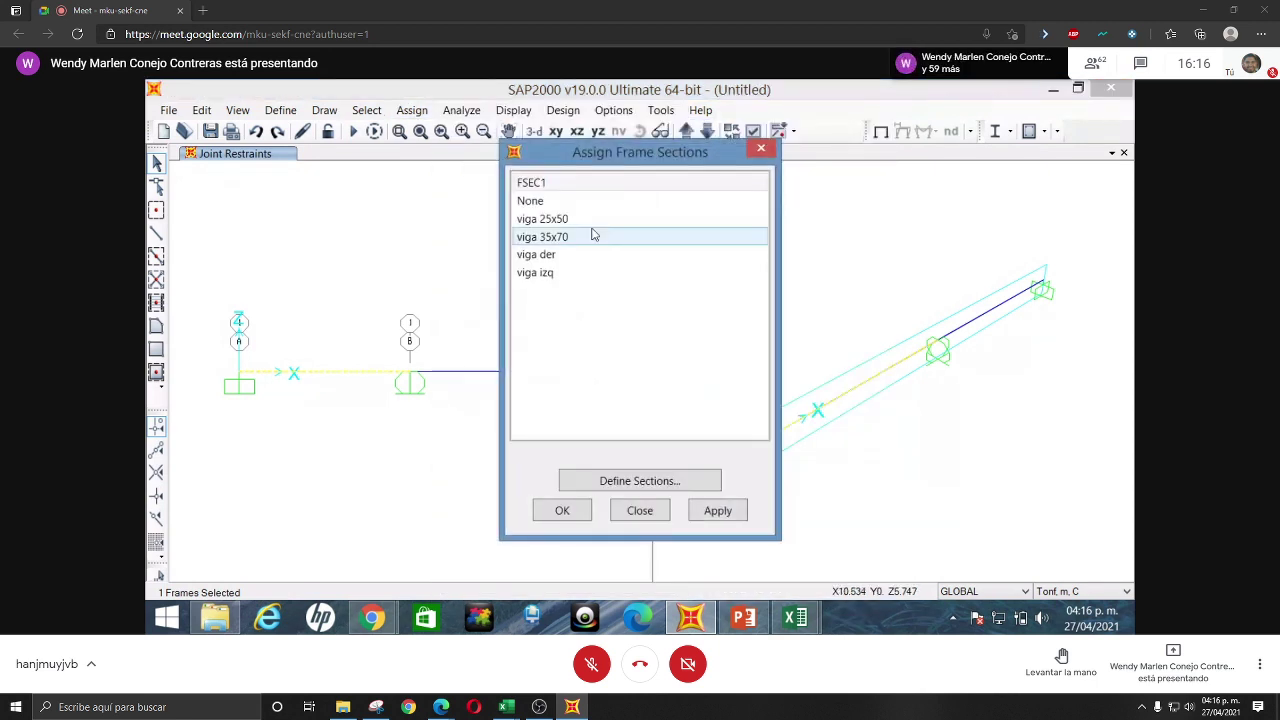
pyautogui.moveTo(641, 168); pyautogui.dragTo(836, 166)
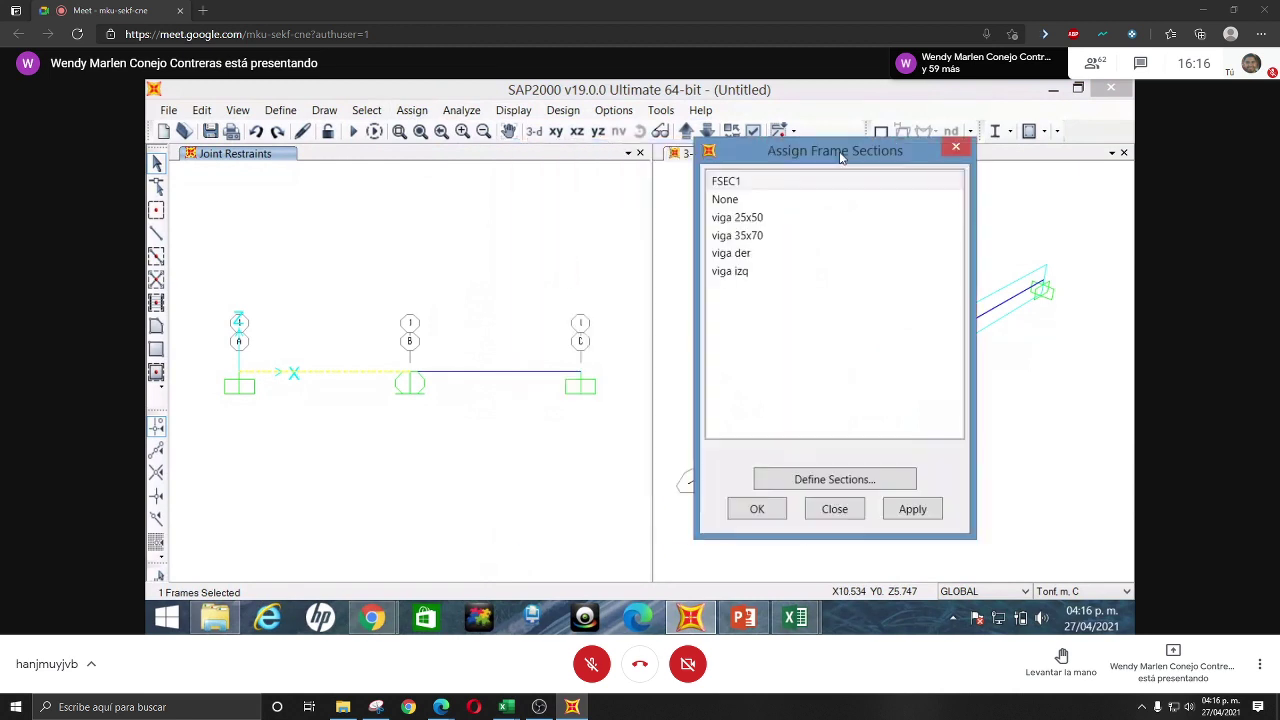
pyautogui.click(758, 274)
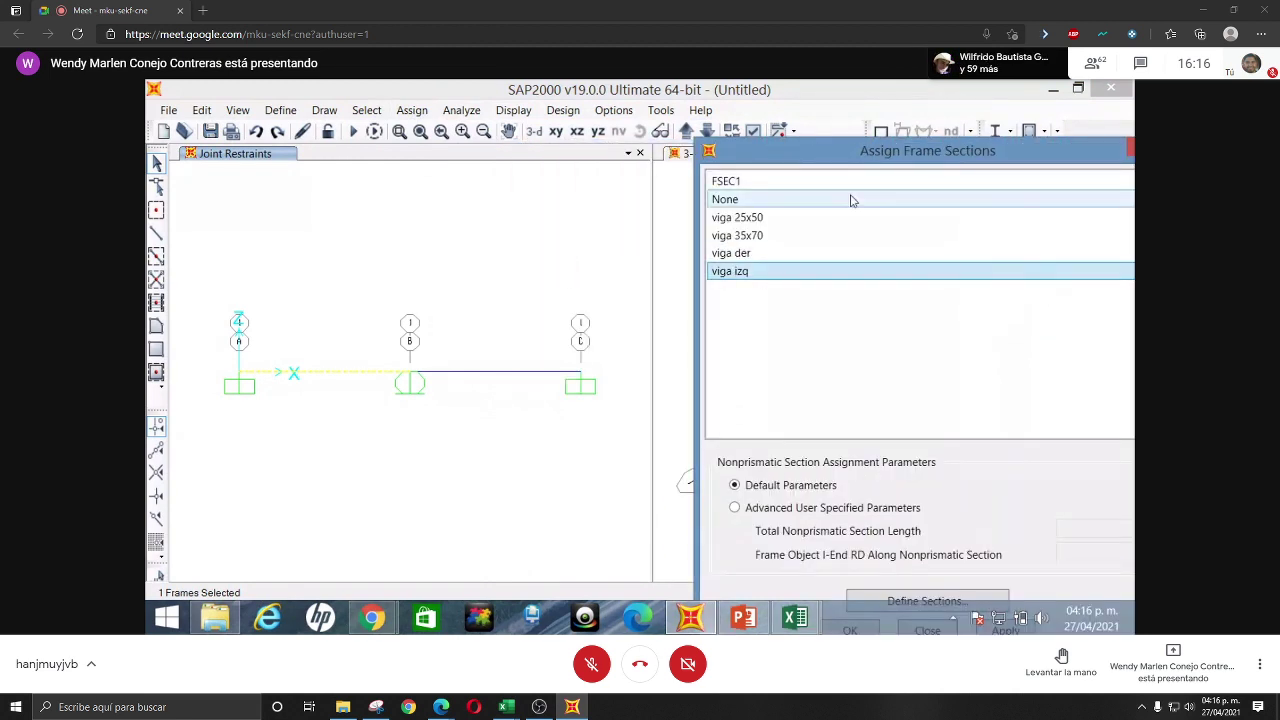
pyautogui.moveTo(875, 157); pyautogui.dragTo(569, 92)
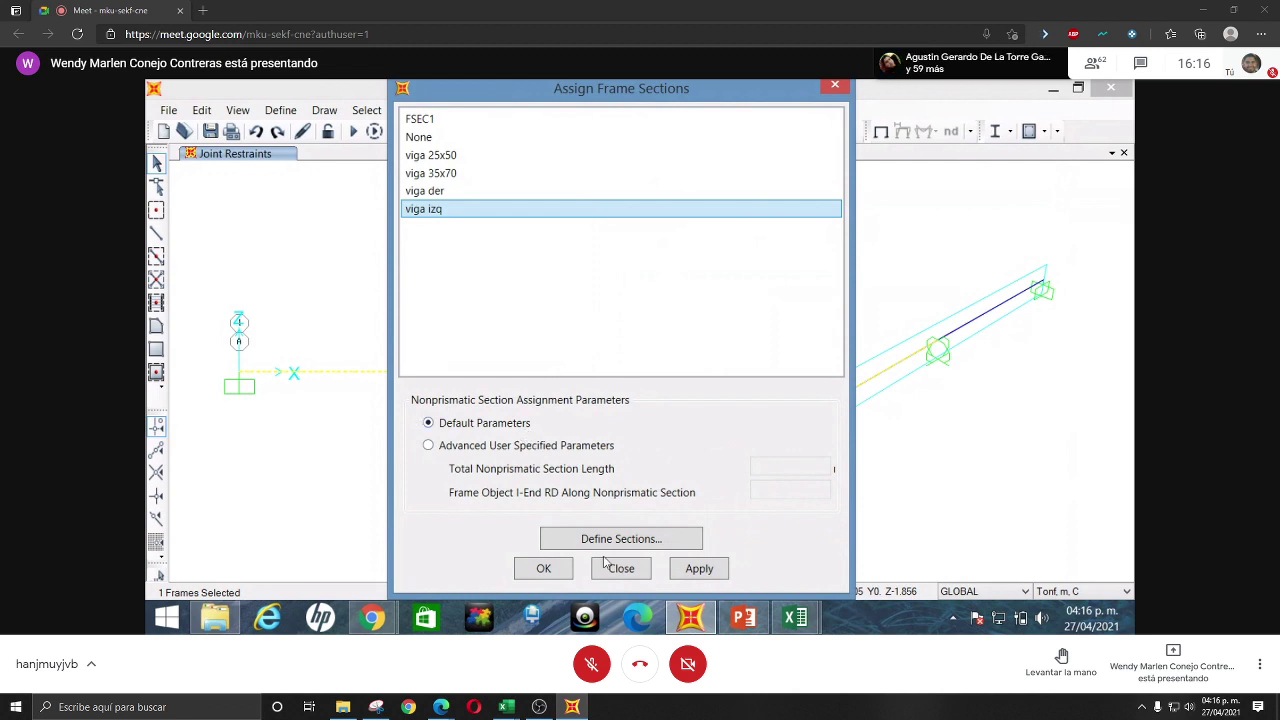
pyautogui.click(699, 569)
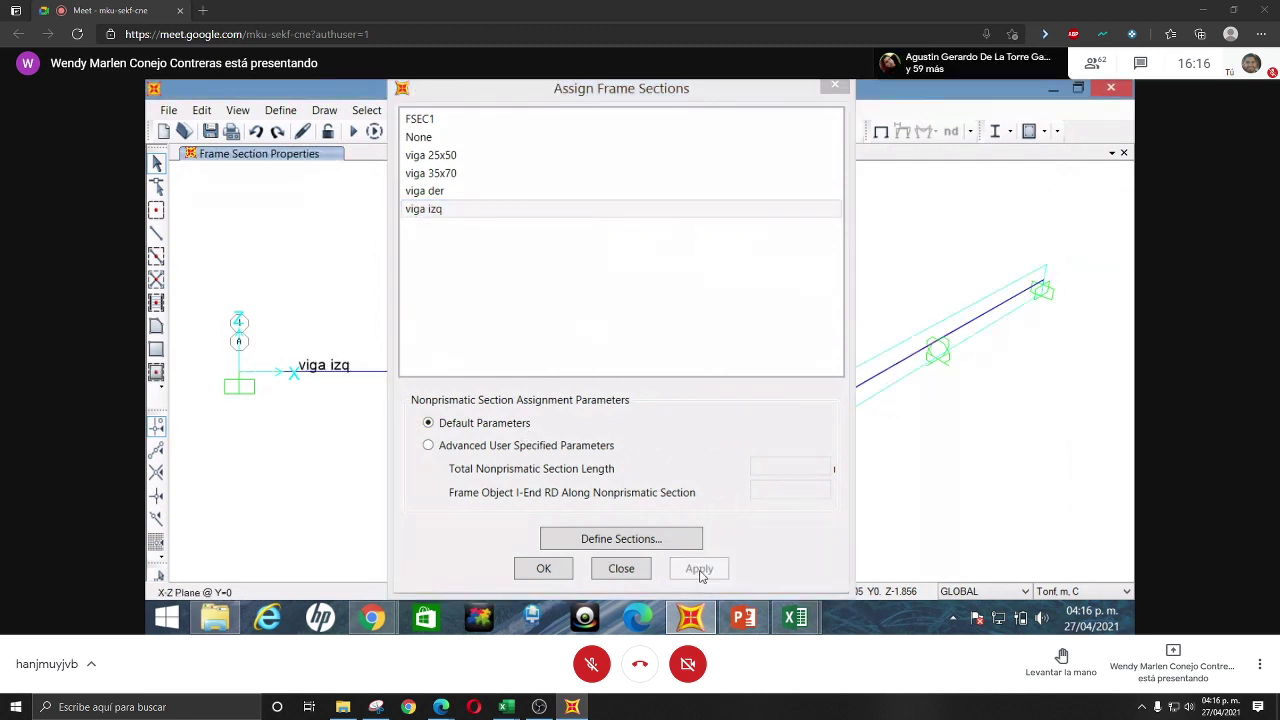
# - Assign the viga der section with default nonprismatic parameters to the span between grid lines B and C, and finish the section assignment
pyautogui.moveTo(648, 96); pyautogui.dragTo(964, 139)
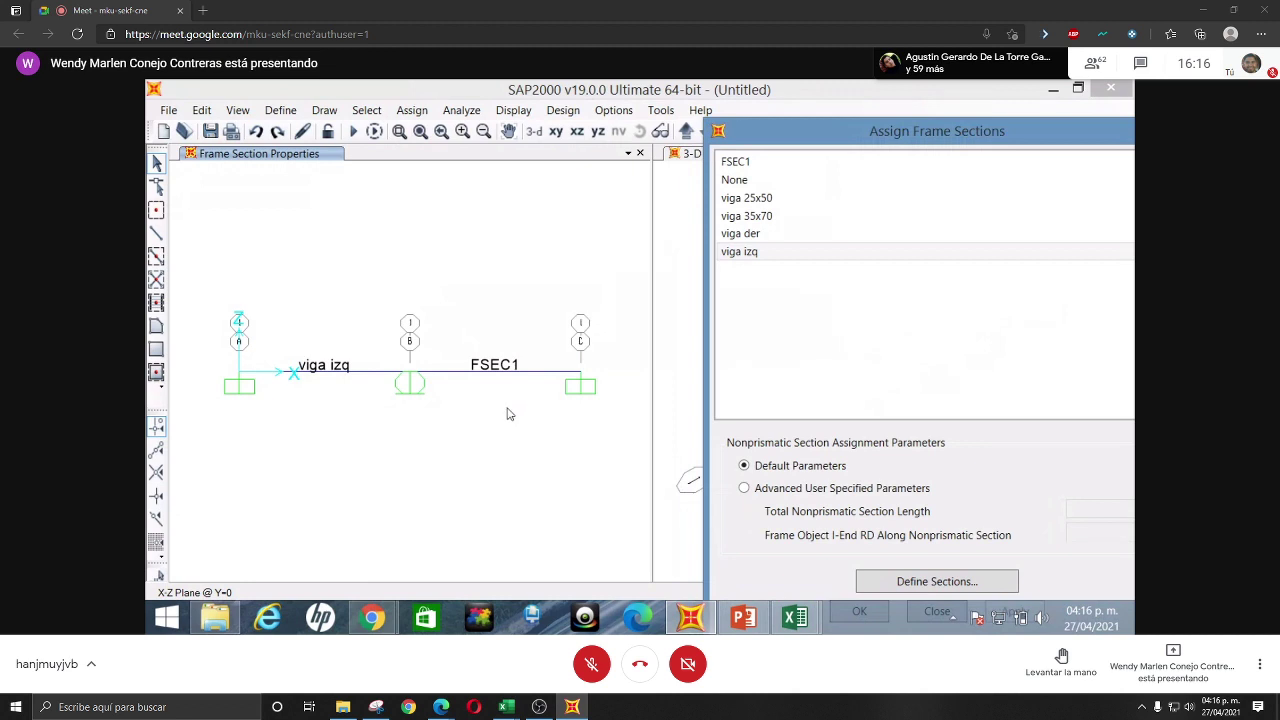
pyautogui.click(500, 371)
pyautogui.click(785, 217)
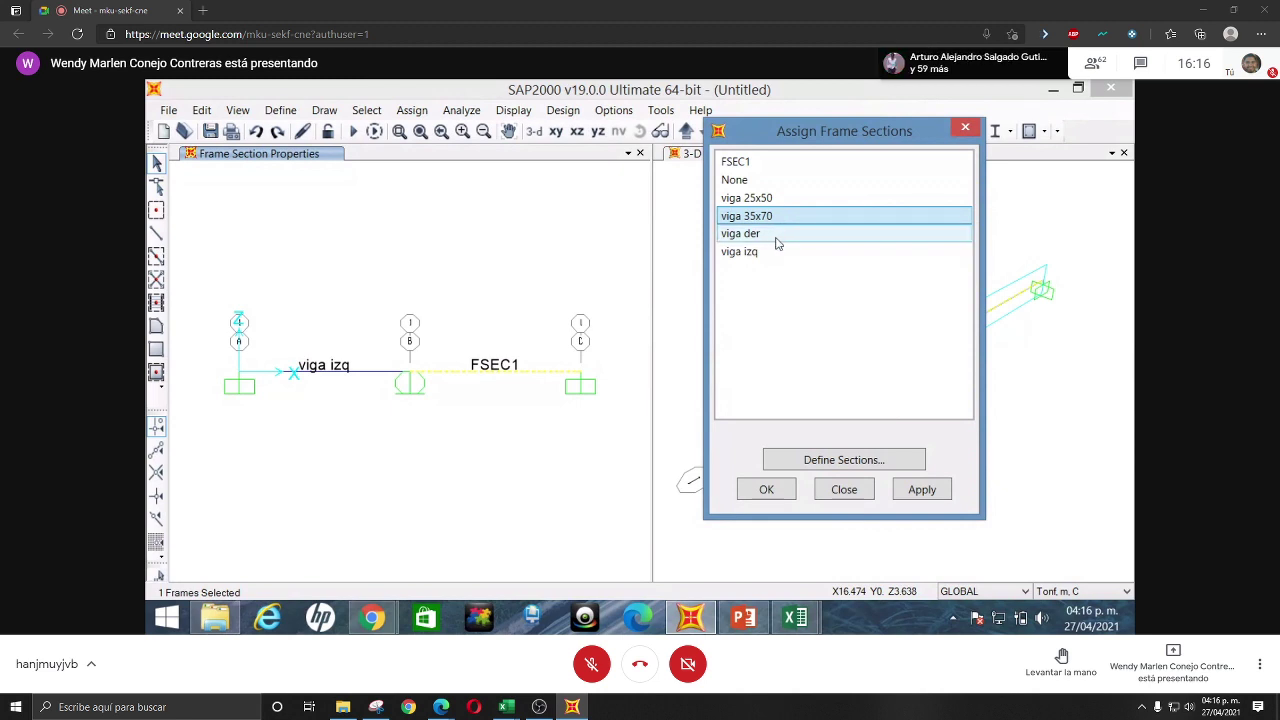
pyautogui.click(778, 243)
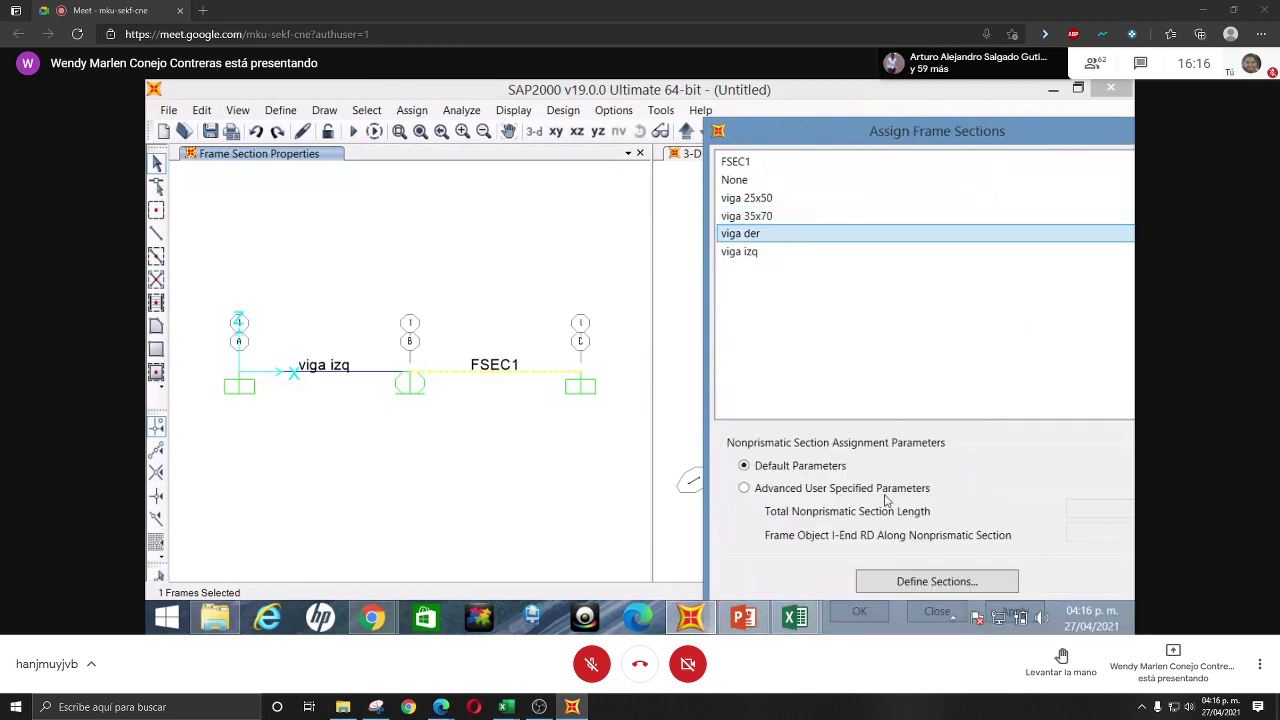
pyautogui.moveTo(886, 130); pyautogui.dragTo(764, 89)
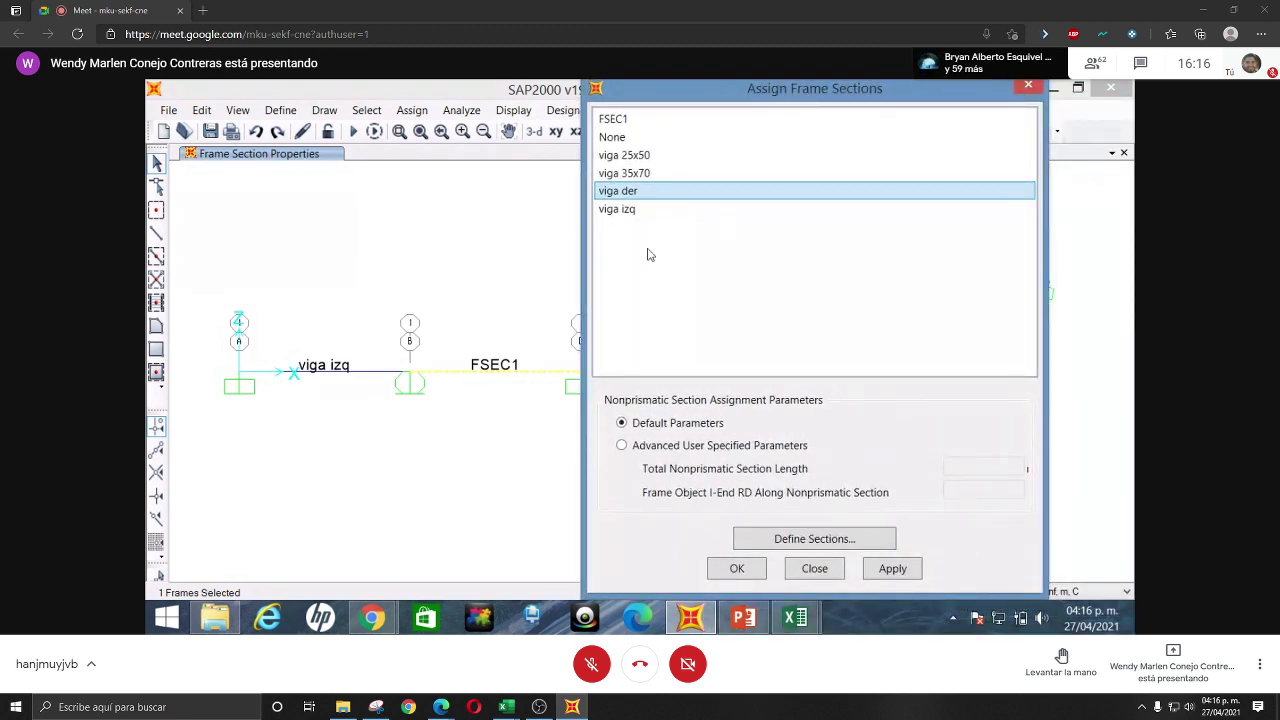
pyautogui.click(903, 577)
pyautogui.moveTo(697, 89); pyautogui.dragTo(902, 89)
pyautogui.click(157, 428)
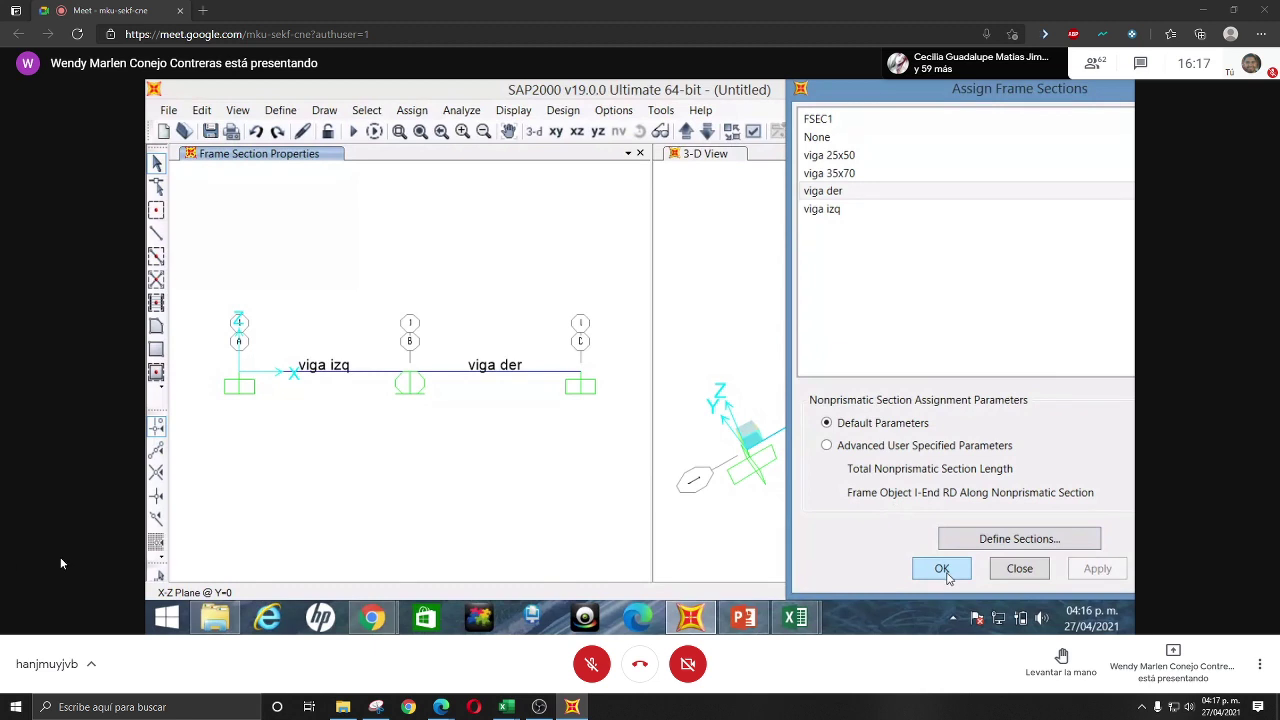
pyautogui.click(943, 570)
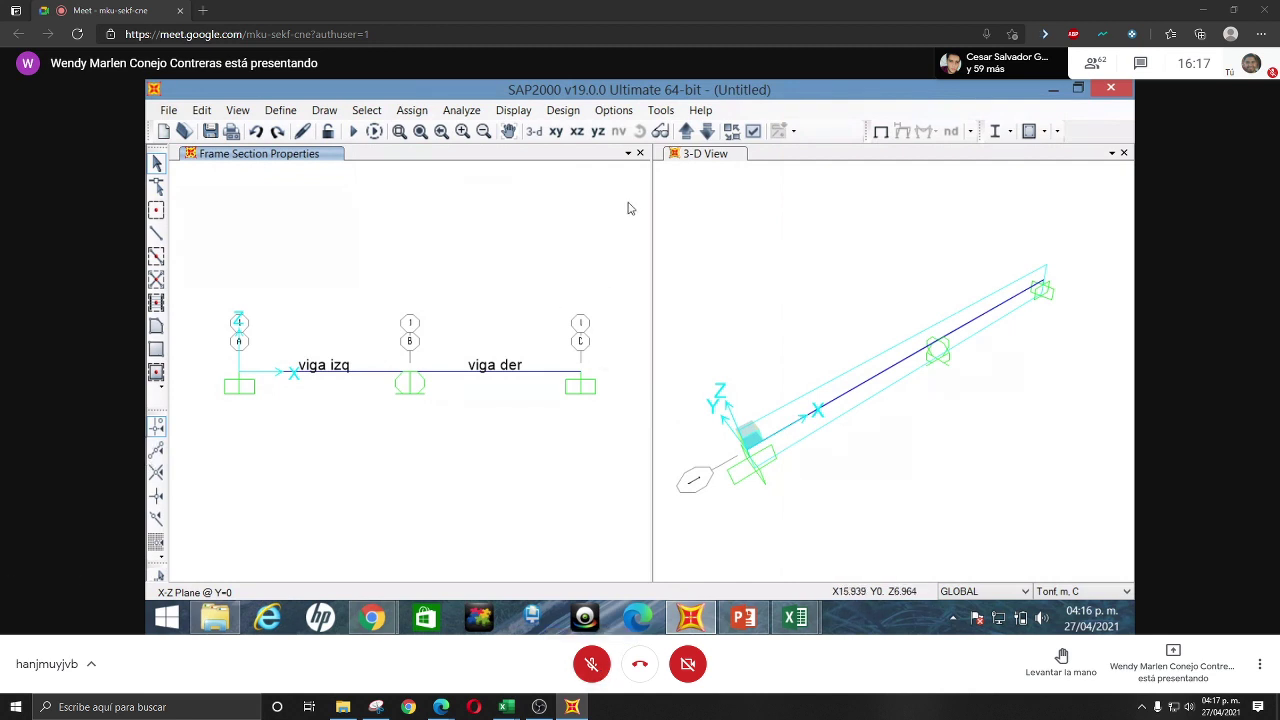
# - Display the 3-D view with extruded frame sections and shrink the objects so the two spans are separated
pyautogui.click(816, 227)
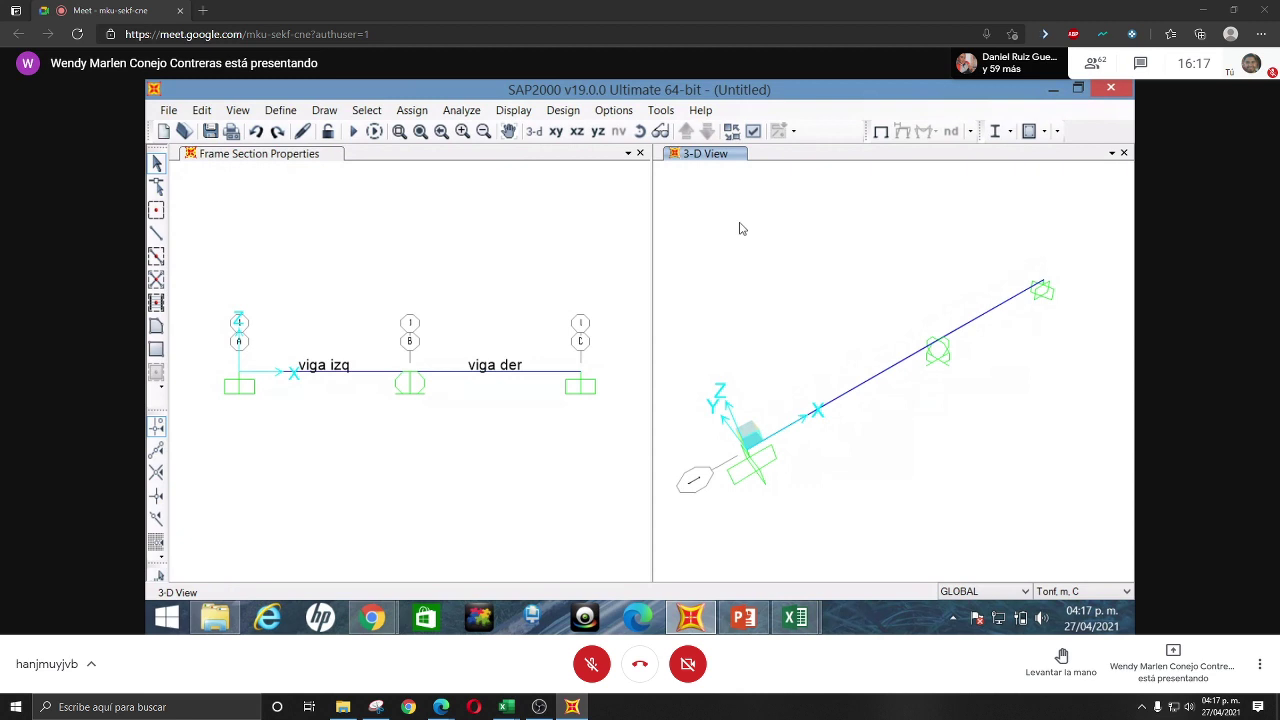
pyautogui.click(753, 133)
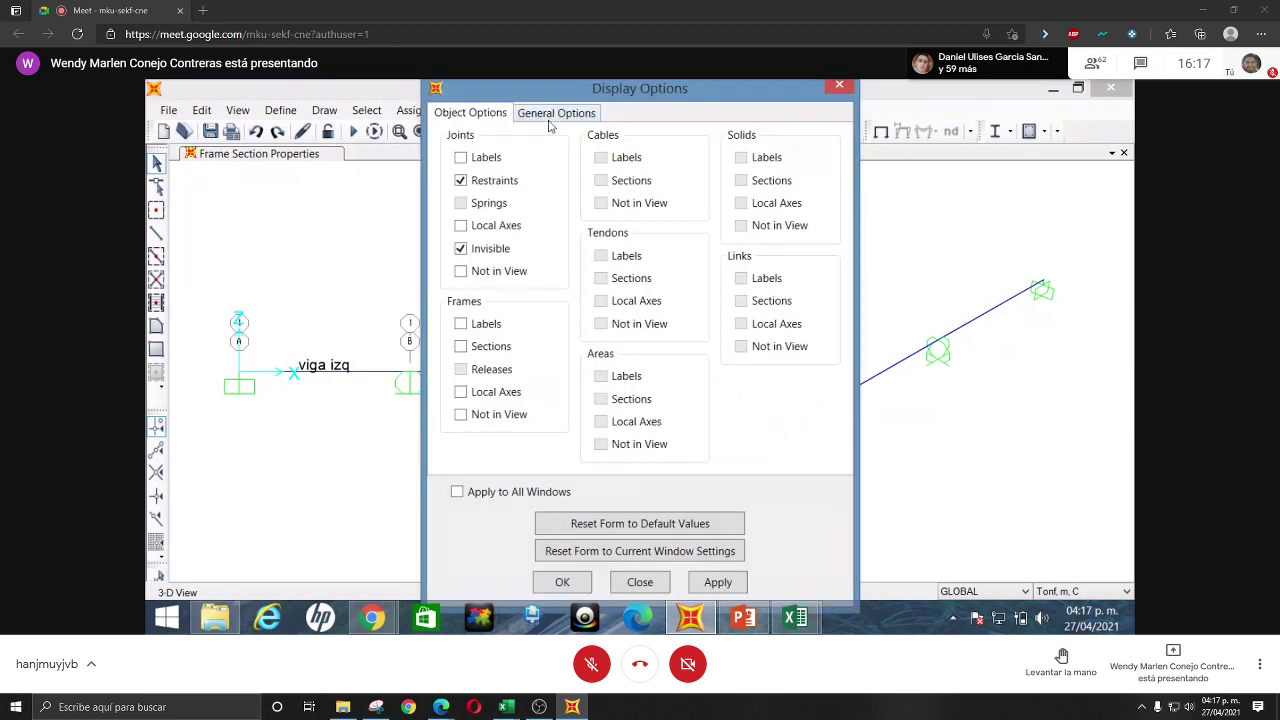
pyautogui.click(553, 114)
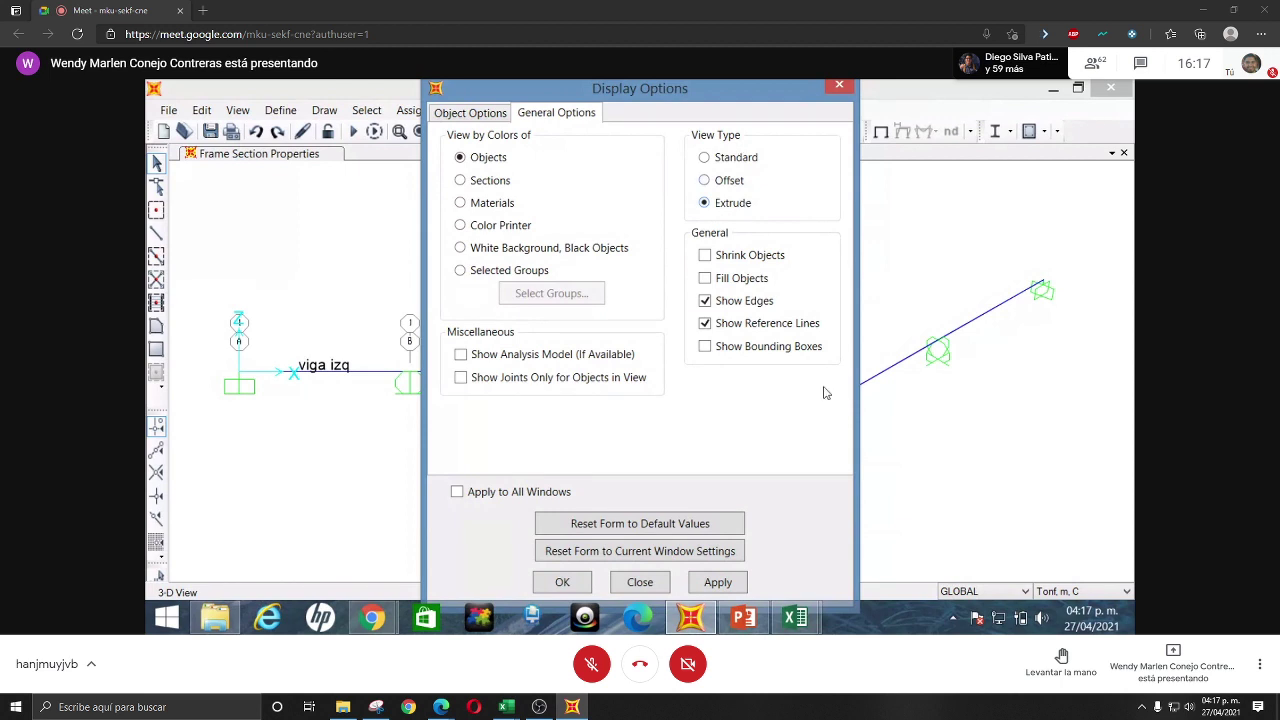
pyautogui.click(718, 583)
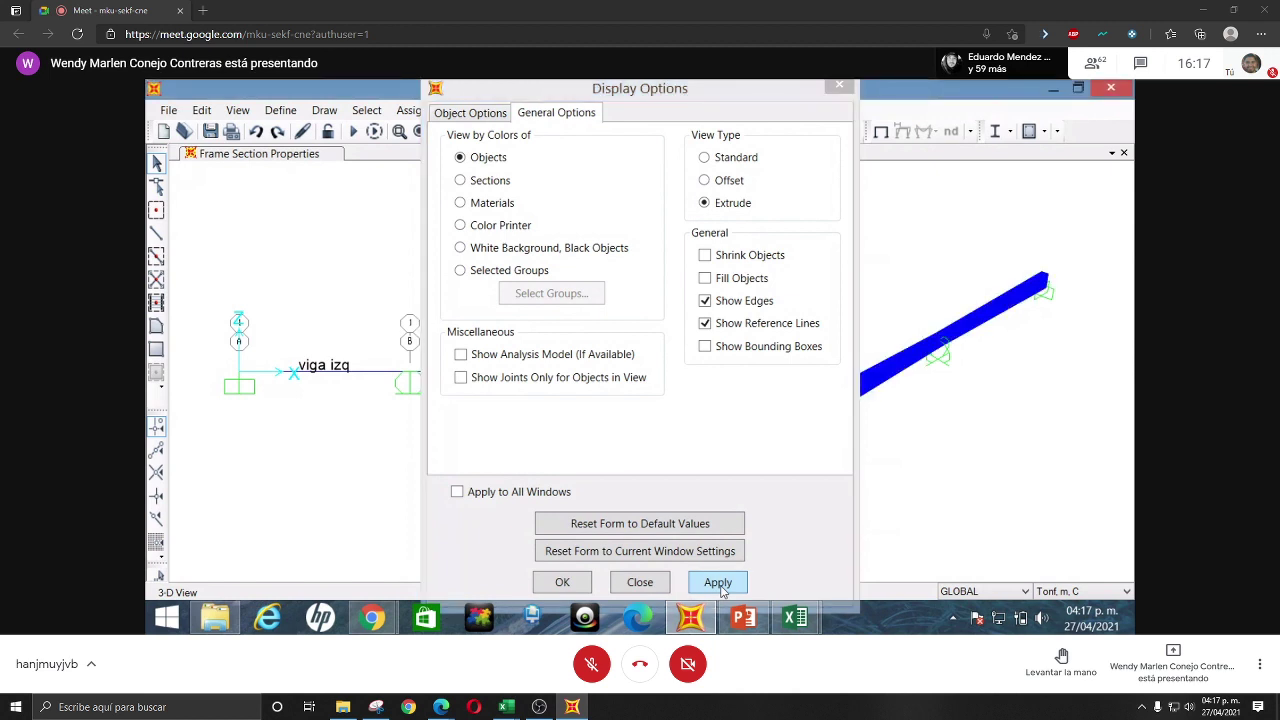
pyautogui.click(565, 583)
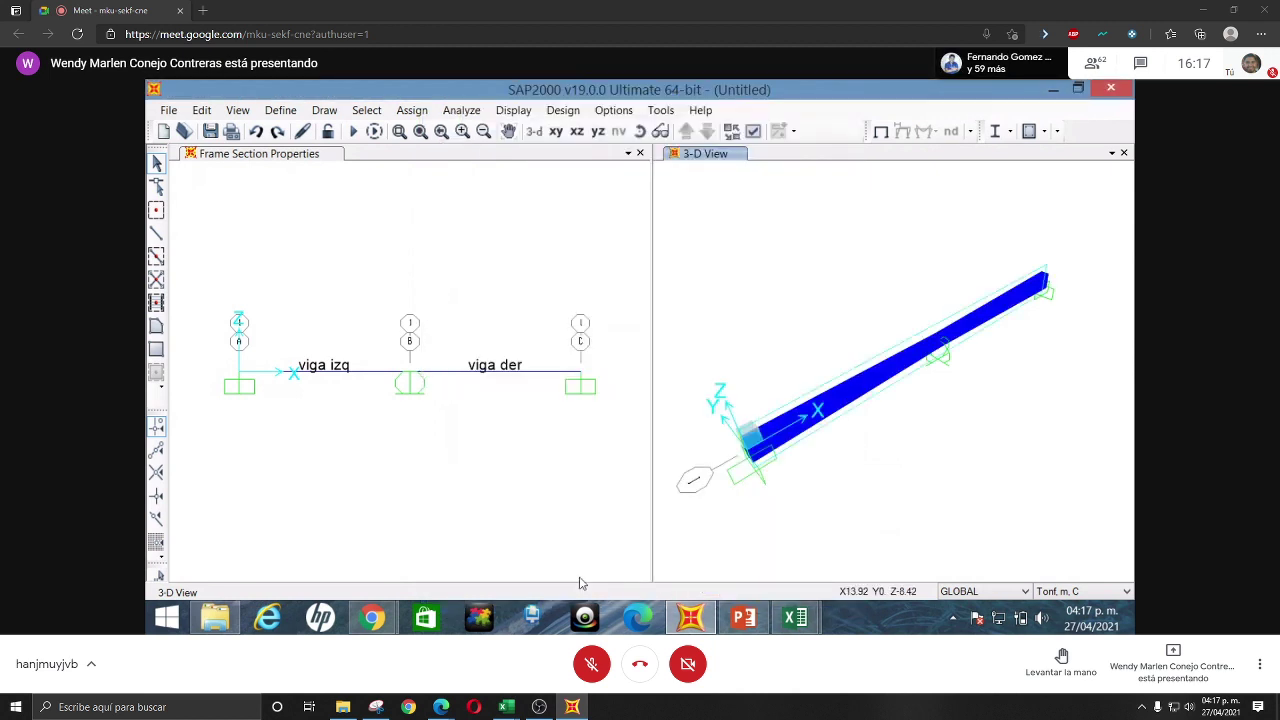
pyautogui.click(729, 133)
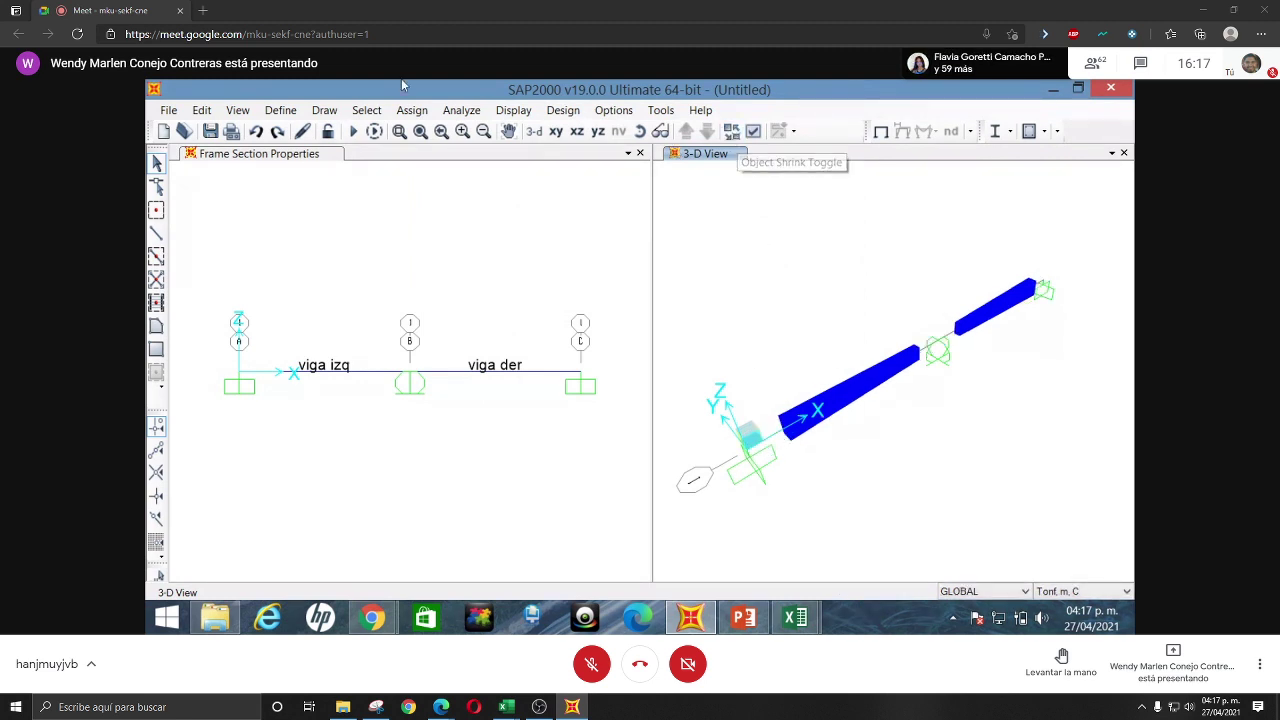
# - Examine the extruded beam in the 3-D view along both spans, checking the section variation from end to end
pyautogui.click(399, 131)
pyautogui.moveTo(755, 390); pyautogui.dragTo(851, 503)
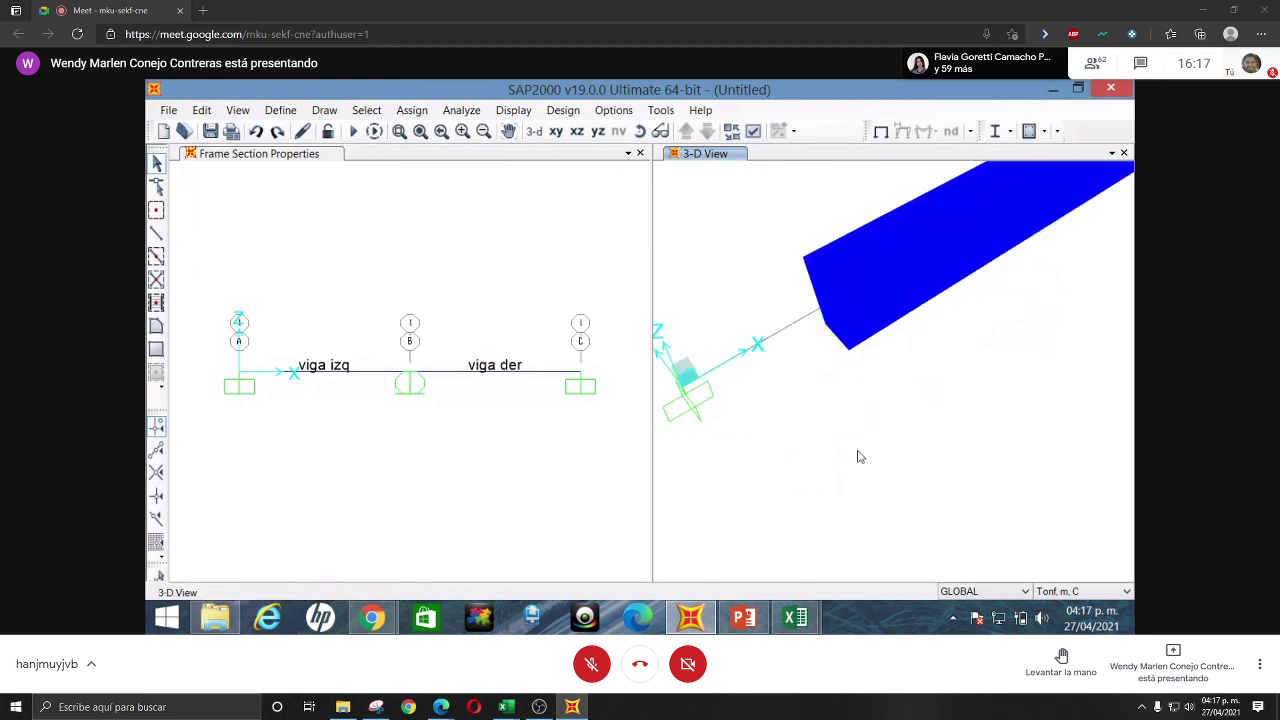
pyautogui.click(508, 131)
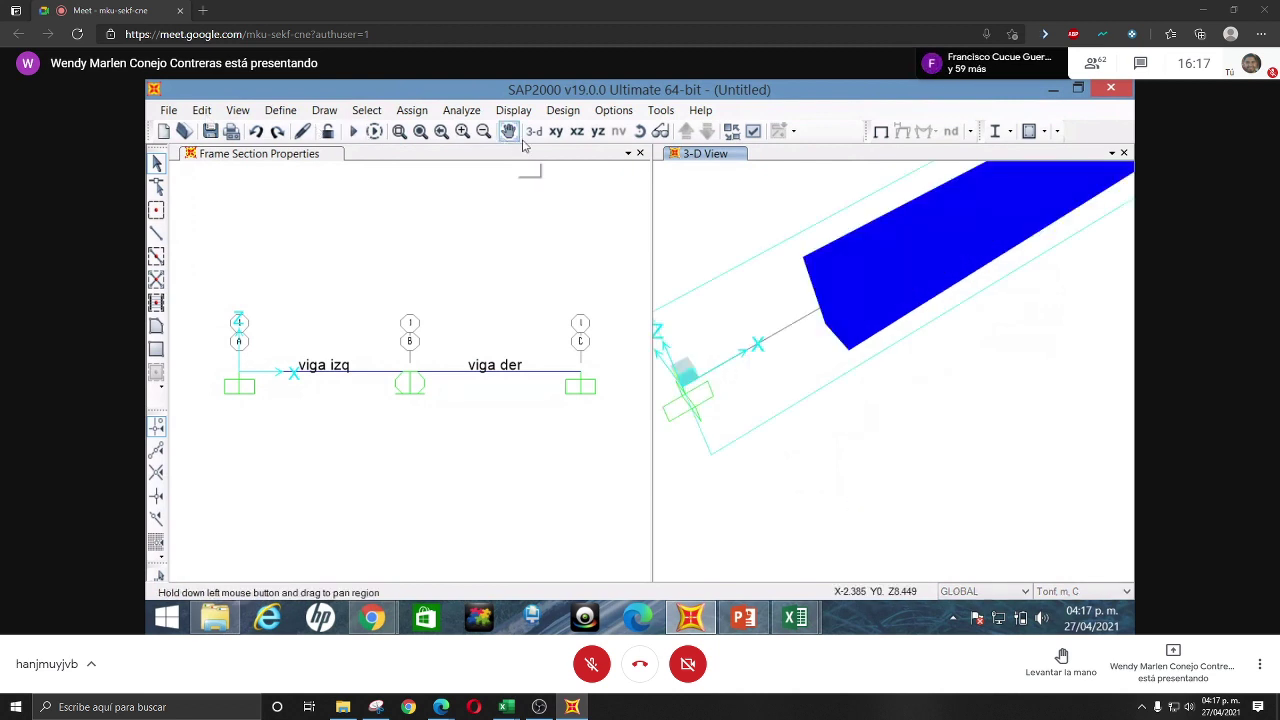
pyautogui.moveTo(980, 286); pyautogui.dragTo(929, 366)
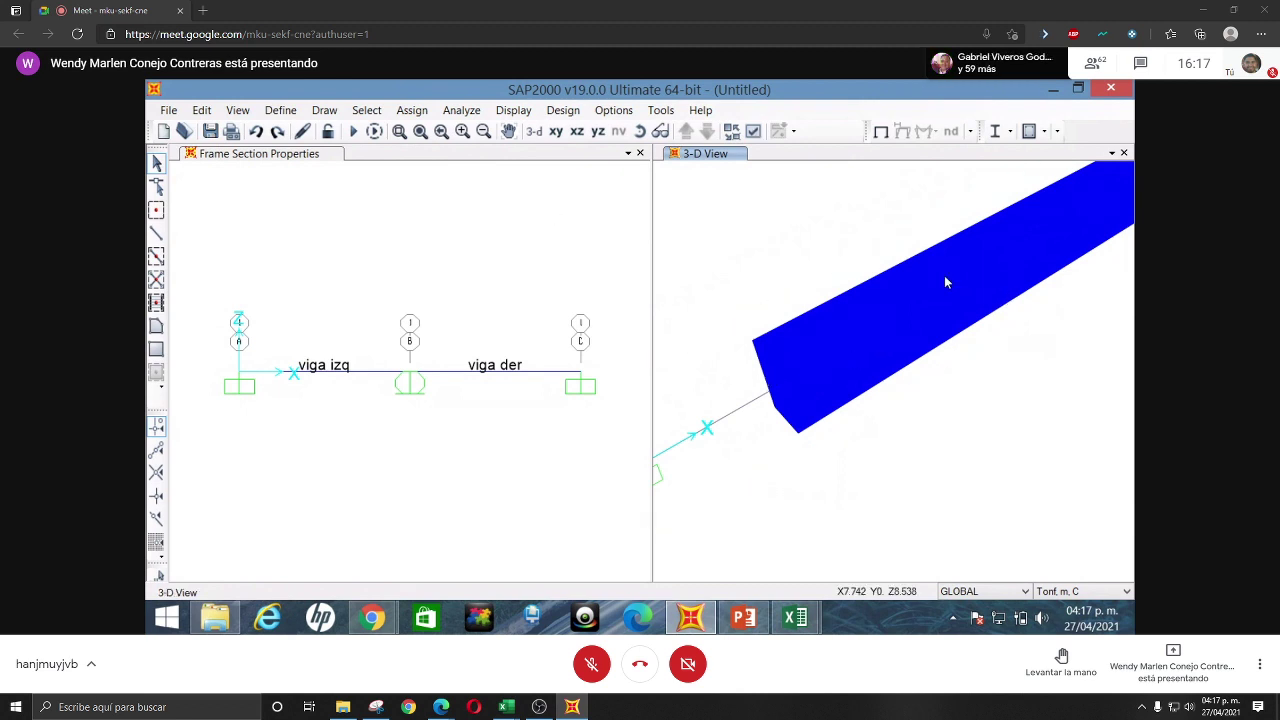
pyautogui.click(509, 133)
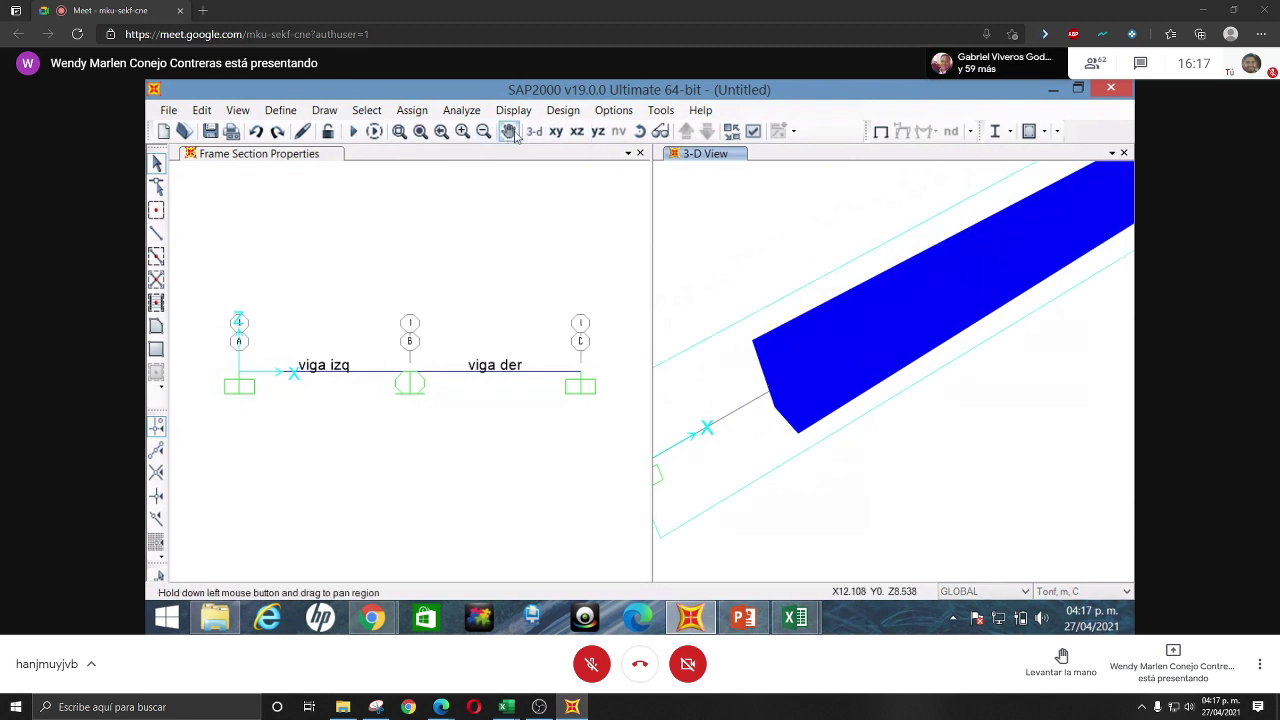
pyautogui.moveTo(1088, 251); pyautogui.dragTo(691, 471)
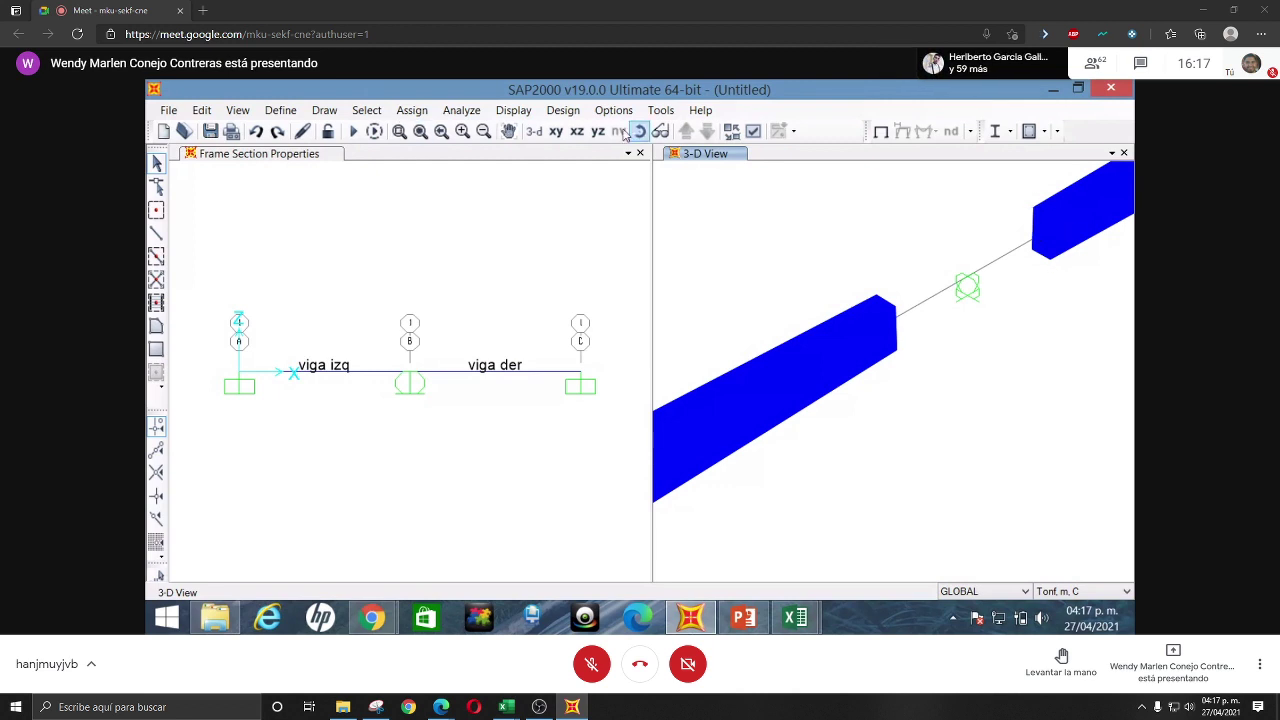
pyautogui.click(509, 131)
pyautogui.moveTo(904, 250); pyautogui.dragTo(932, 226)
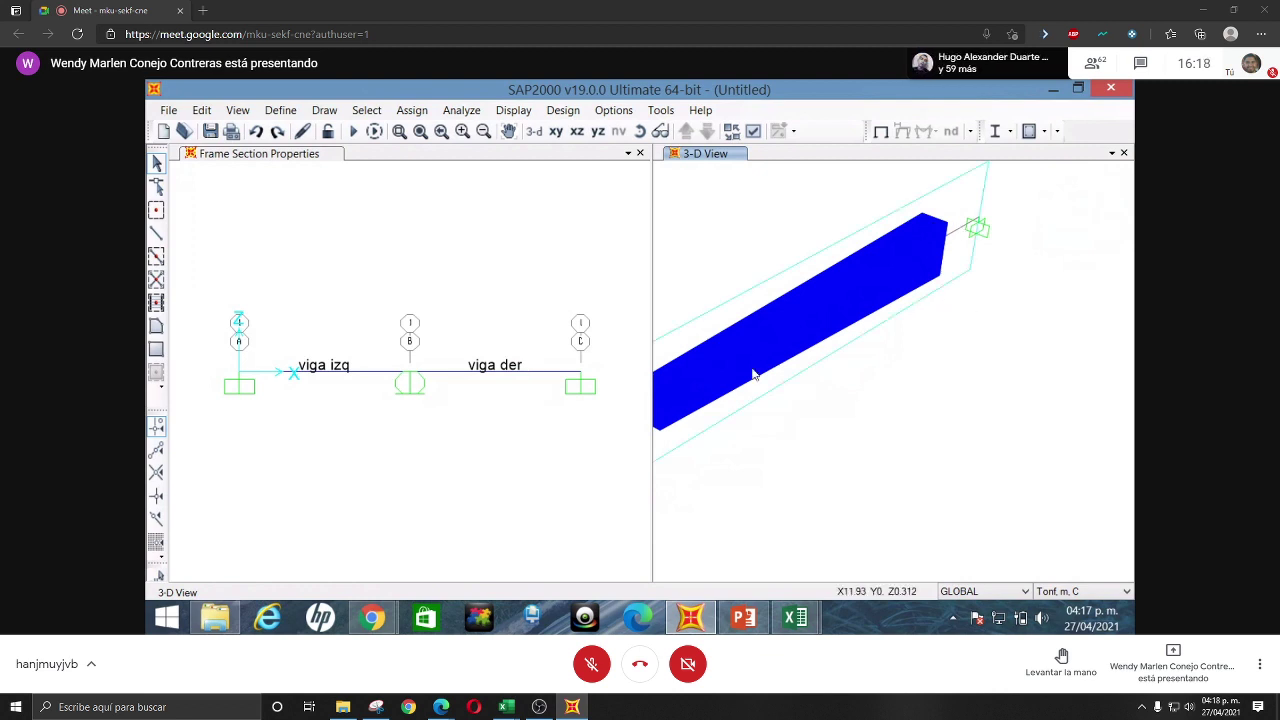
pyautogui.scroll(-2, 894, 360)
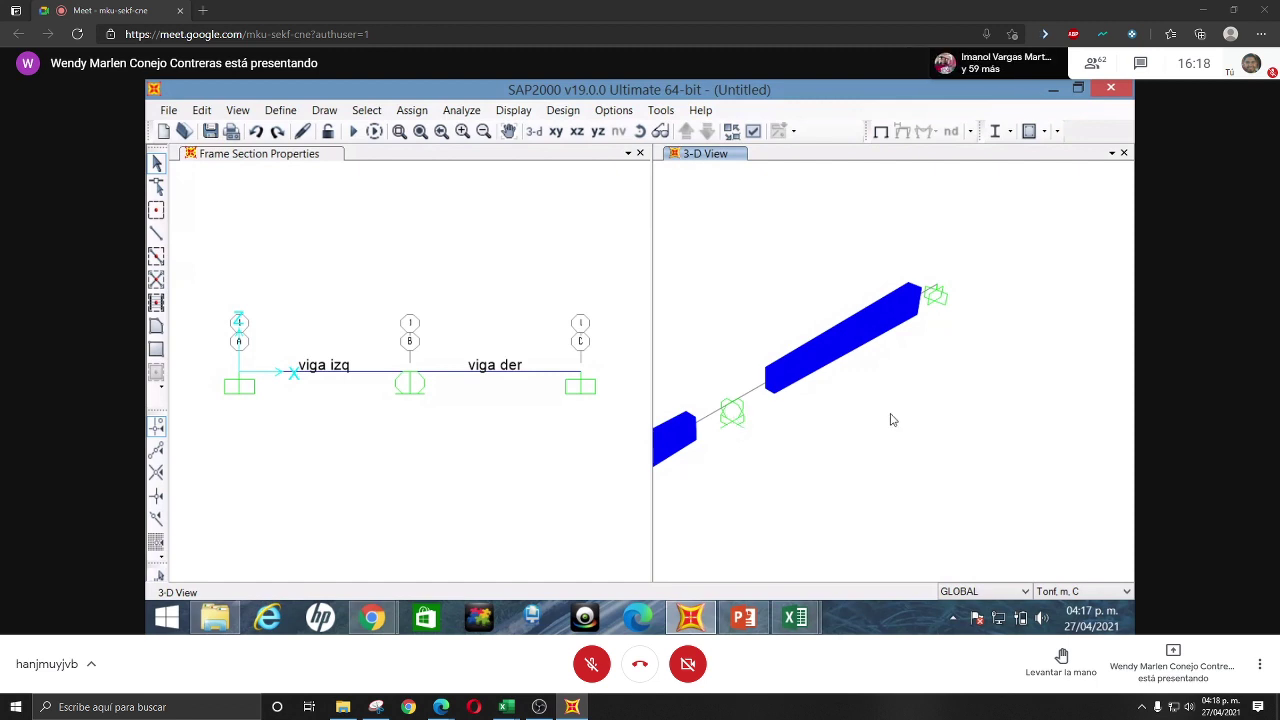
pyautogui.scroll(-3, 894, 420)
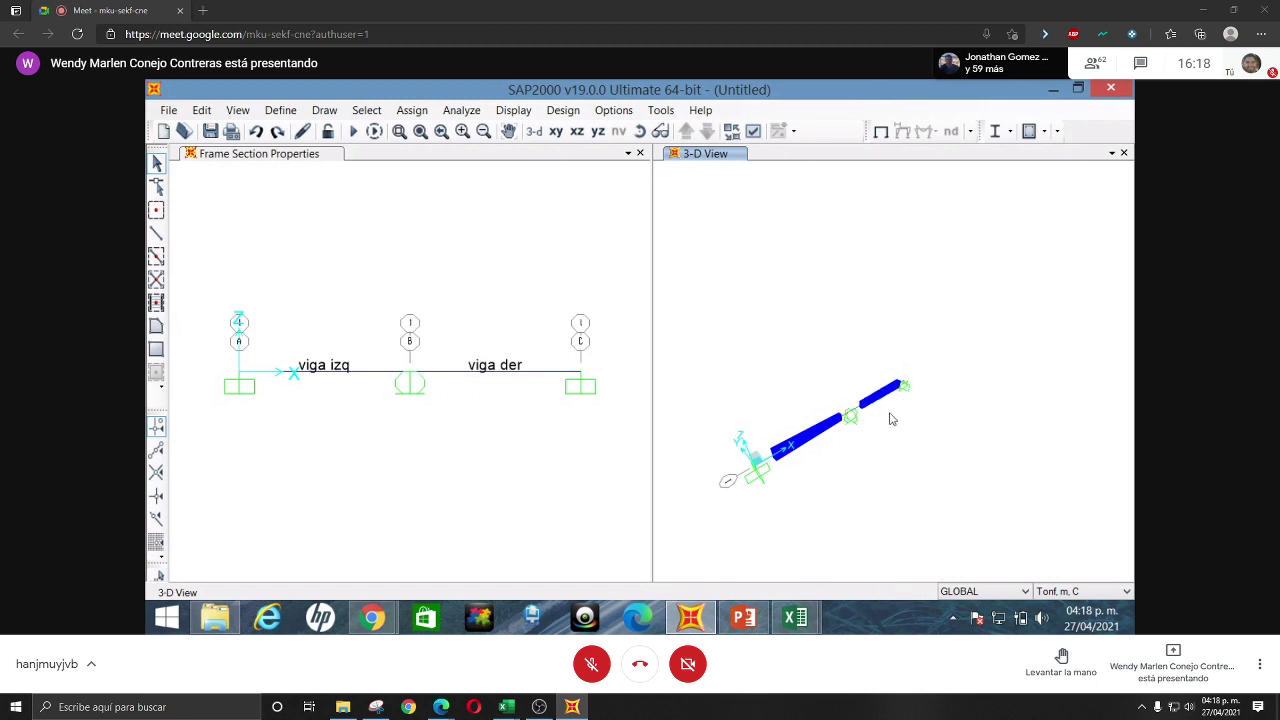
# - Start a distributed frame load assignment with the span between grid lines A and B selected, and consult the loads in the EJERCICIO 26 slide
pyautogui.click(535, 490)
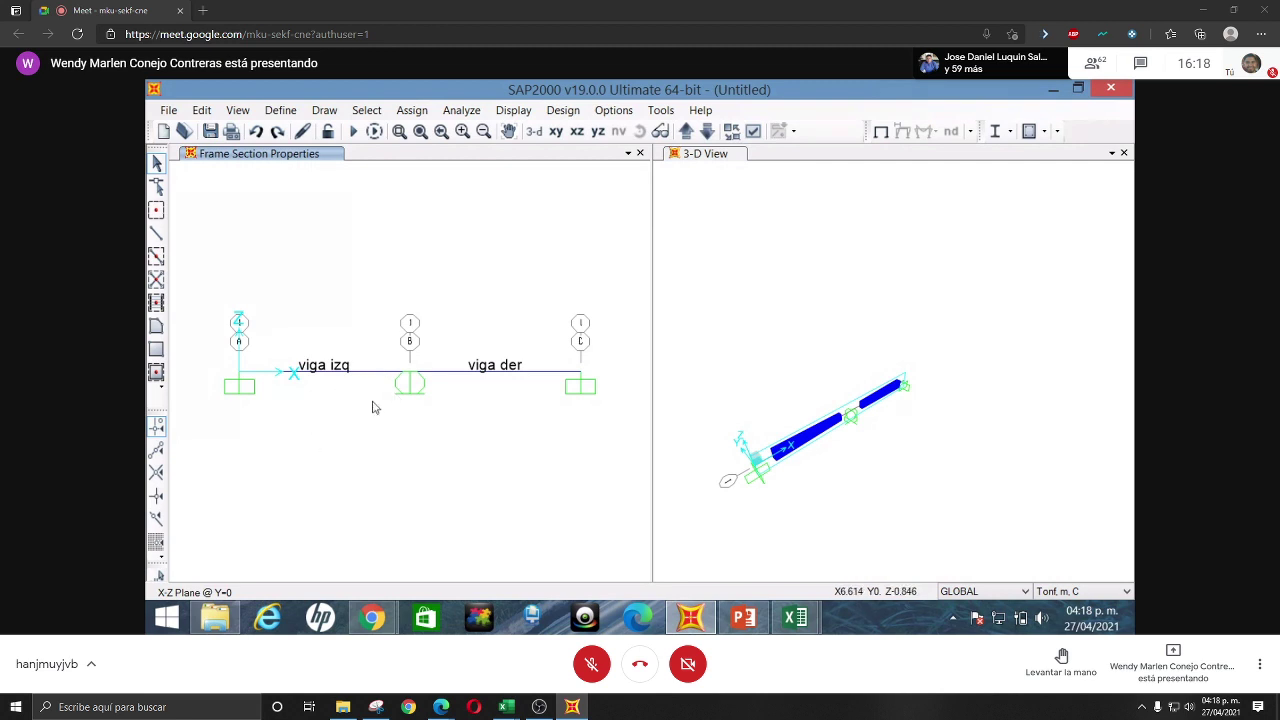
pyautogui.moveTo(368, 405); pyautogui.dragTo(296, 344)
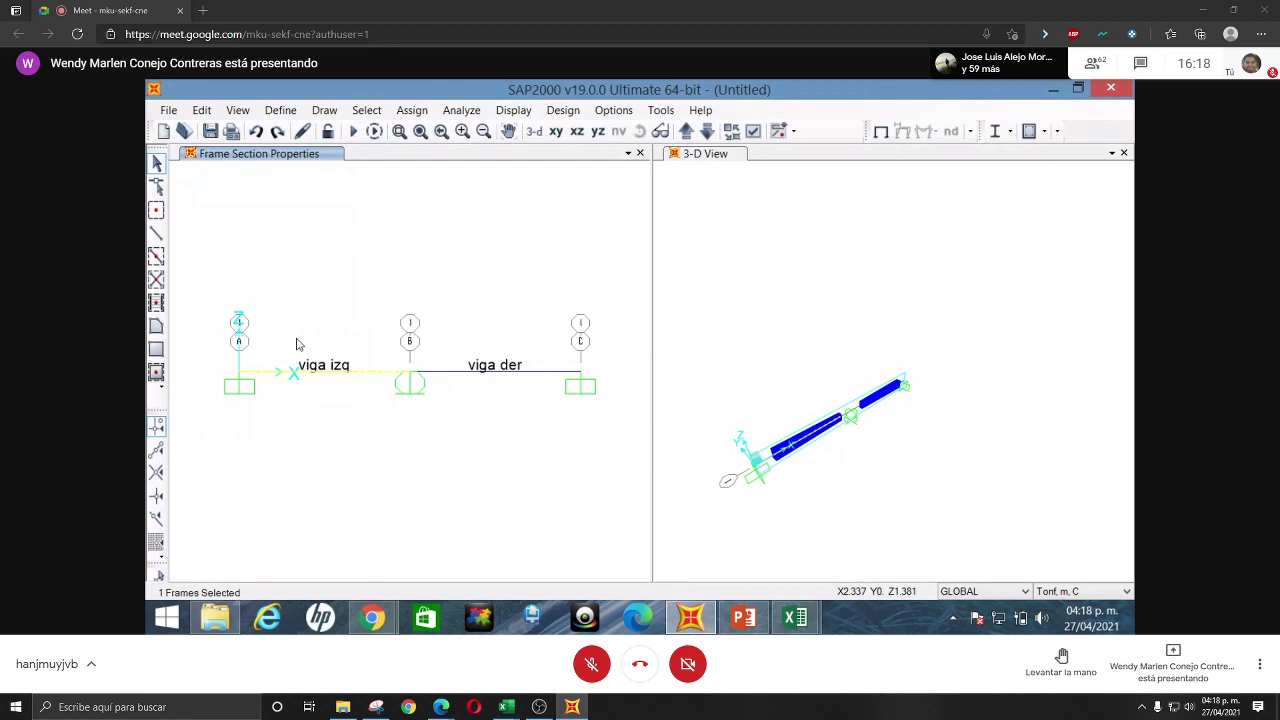
pyautogui.click(411, 112)
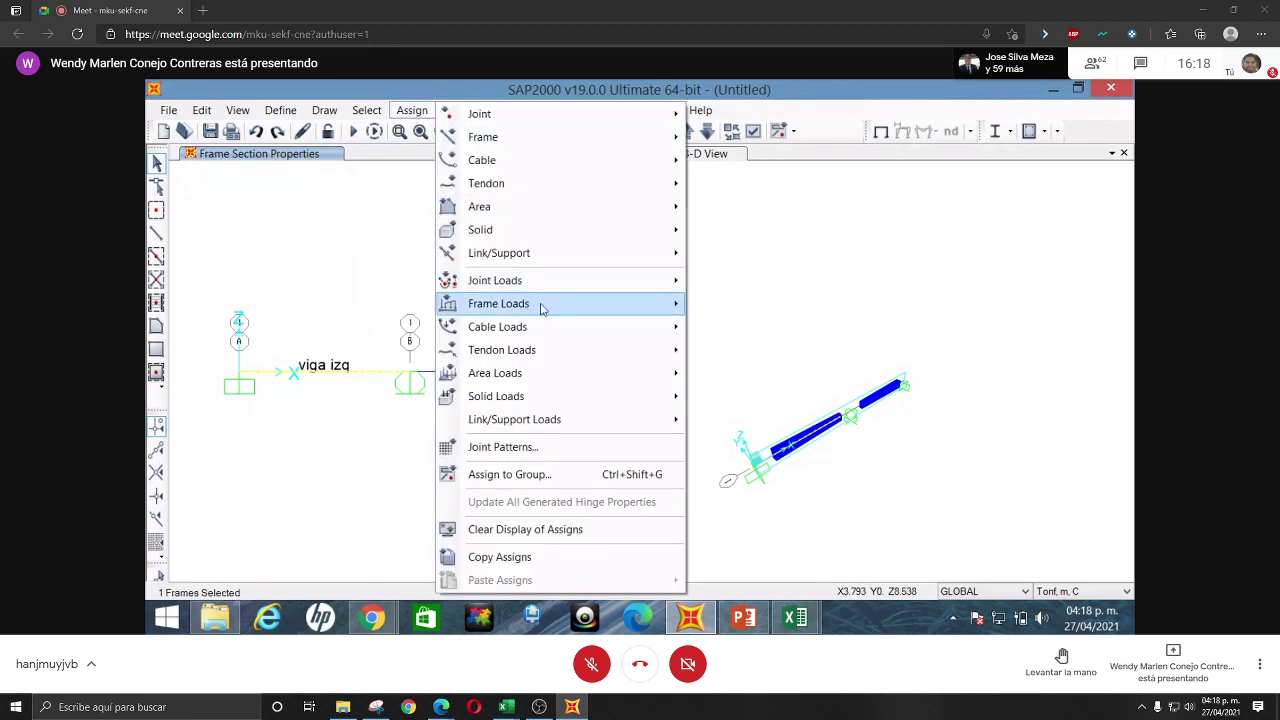
pyautogui.moveTo(541, 308)
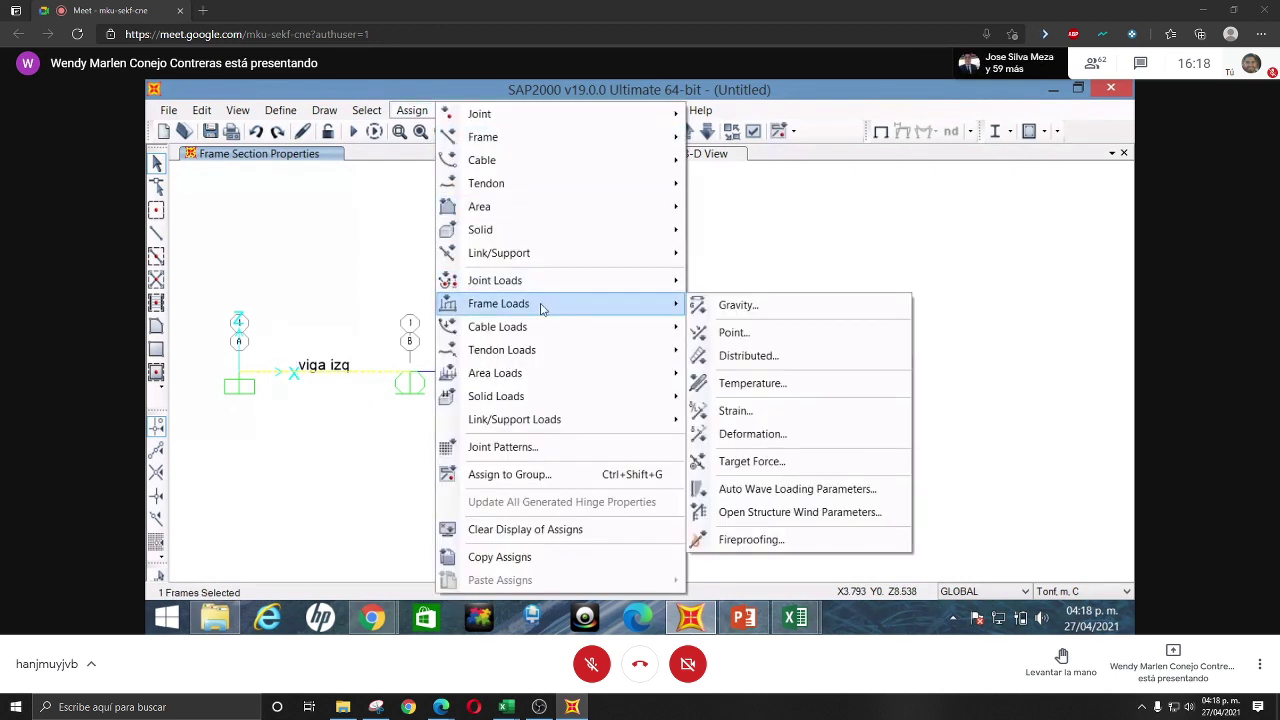
pyautogui.click(746, 356)
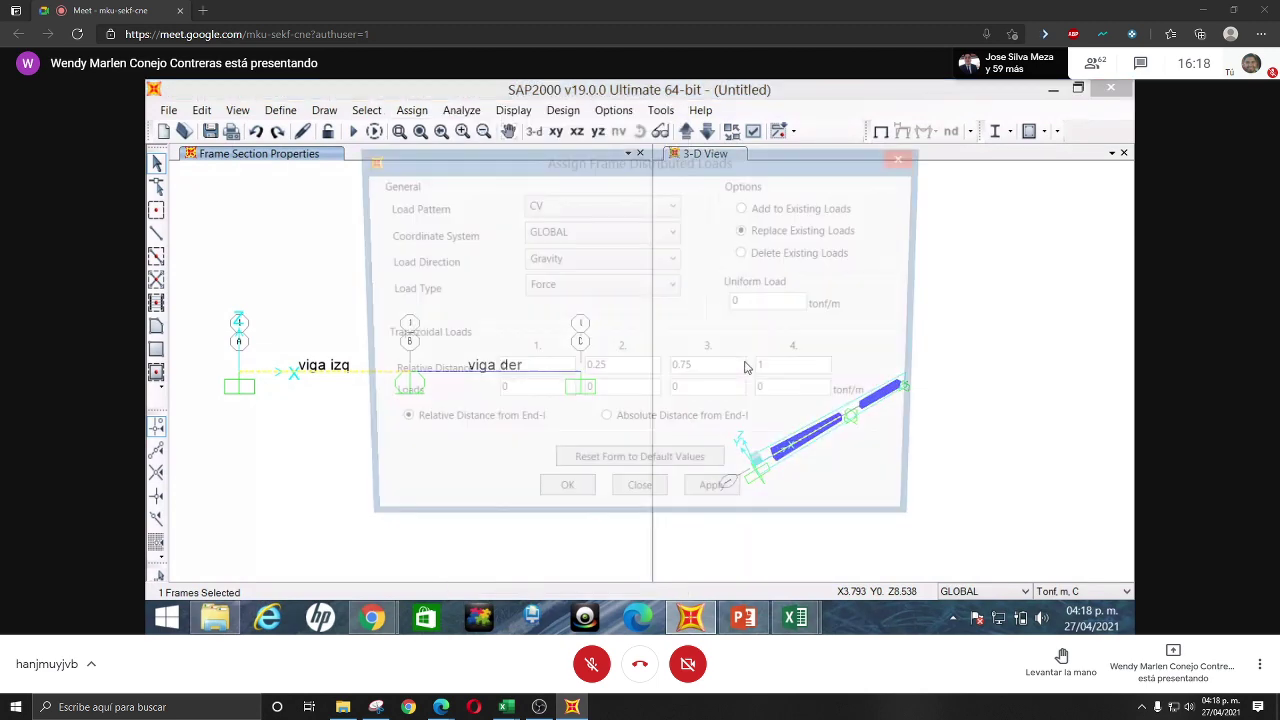
pyautogui.moveTo(573, 155); pyautogui.dragTo(936, 160)
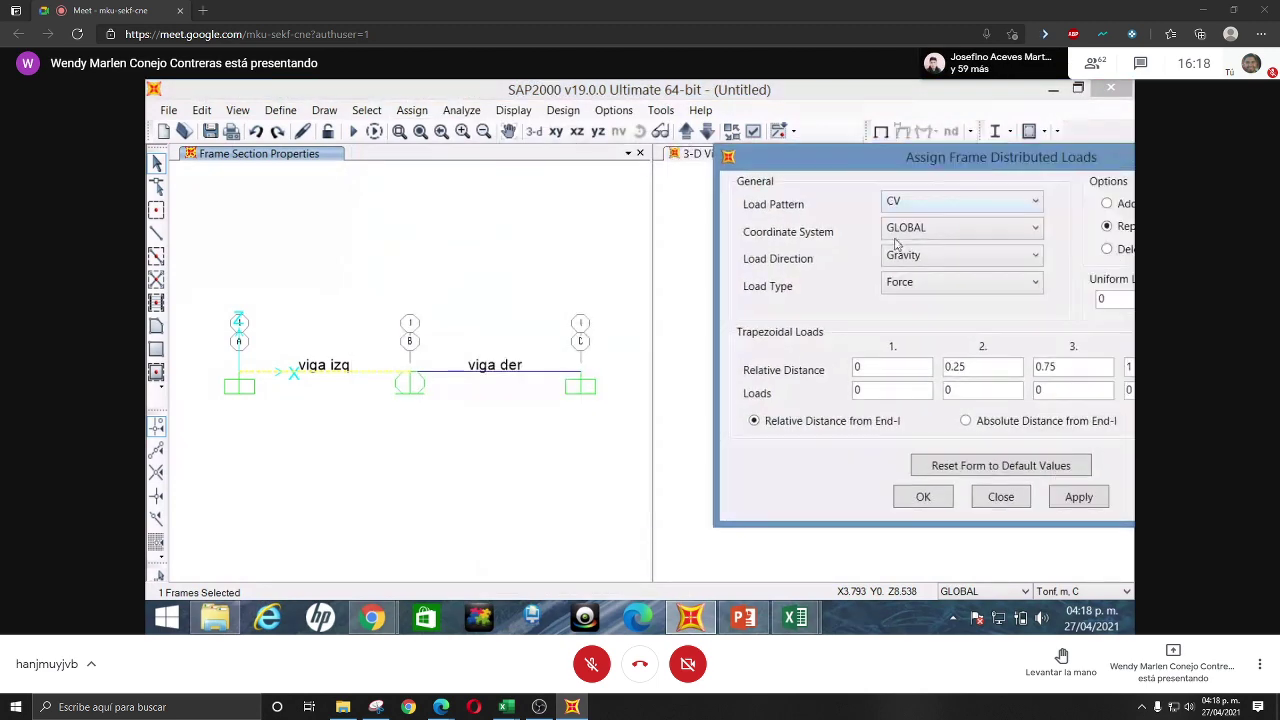
pyautogui.click(743, 617)
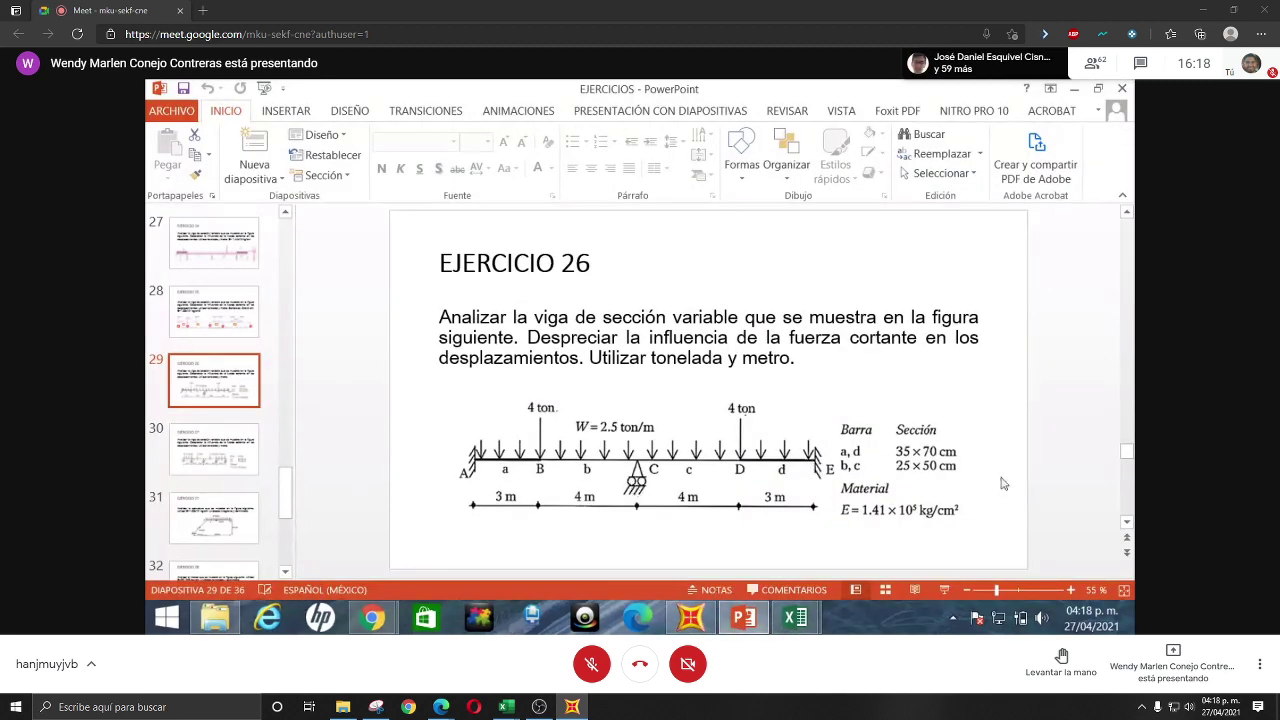
pyautogui.click(1071, 90)
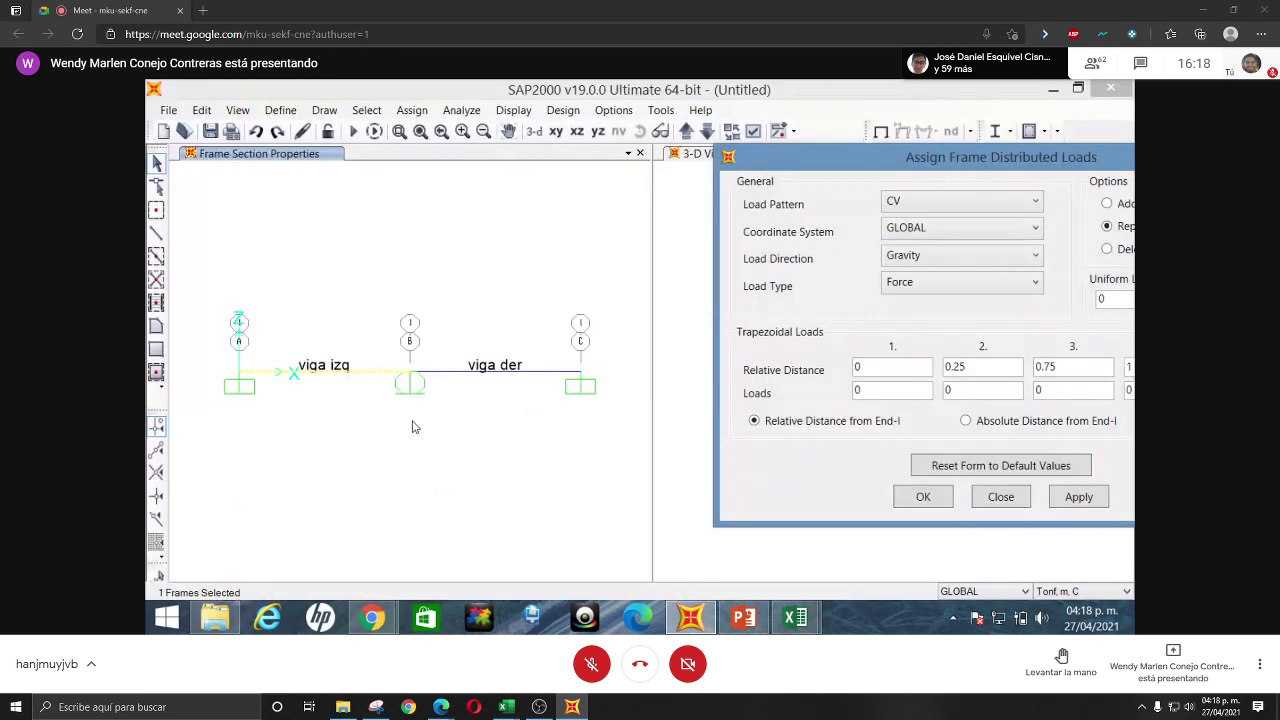
# - Add the span between grid lines B and C to the selection and assign a 2.5 tonf/m uniform gravity load in pattern CV, replacing existing loads
pyautogui.click(494, 368)
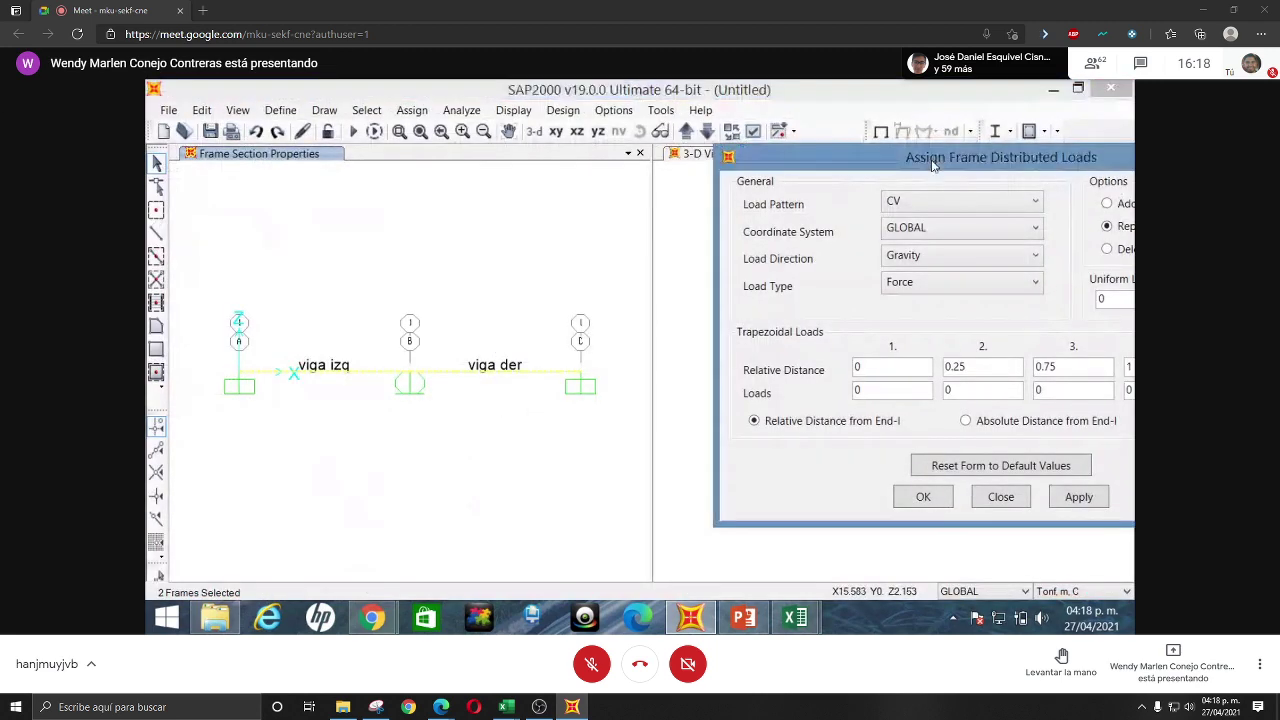
pyautogui.moveTo(950, 157); pyautogui.dragTo(816, 122)
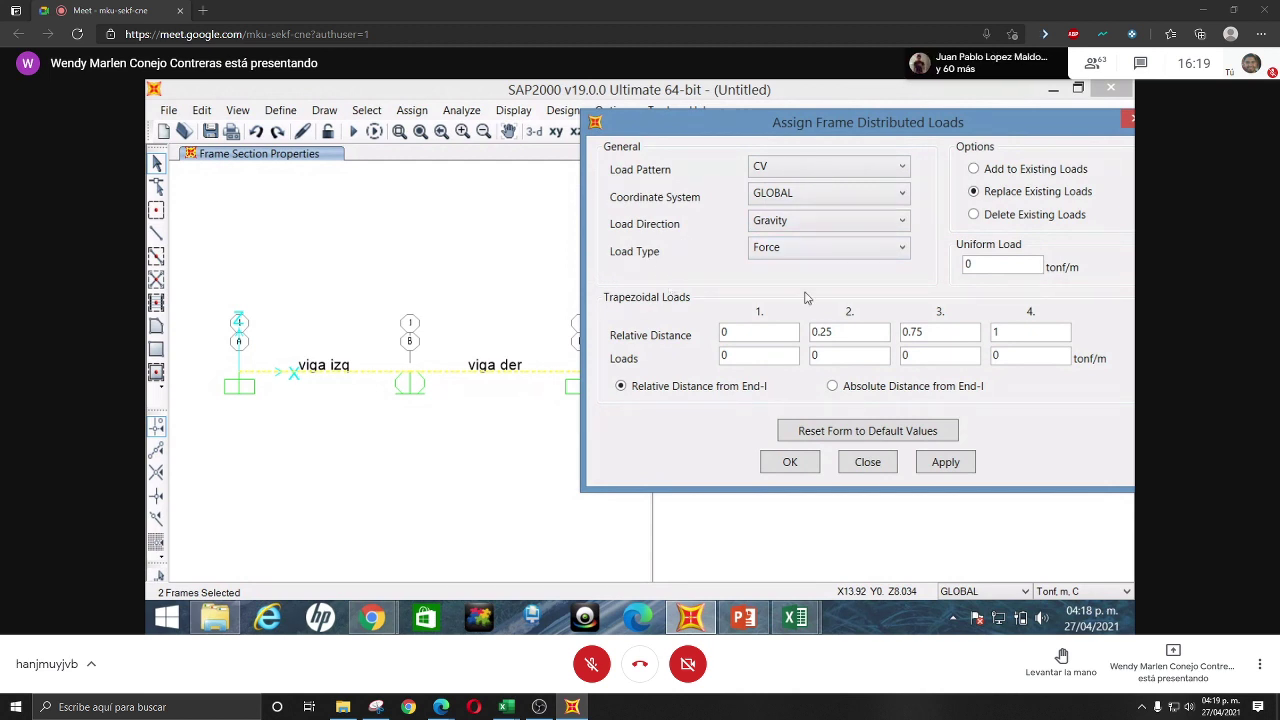
pyautogui.press('Tab')
pyautogui.click(945, 462)
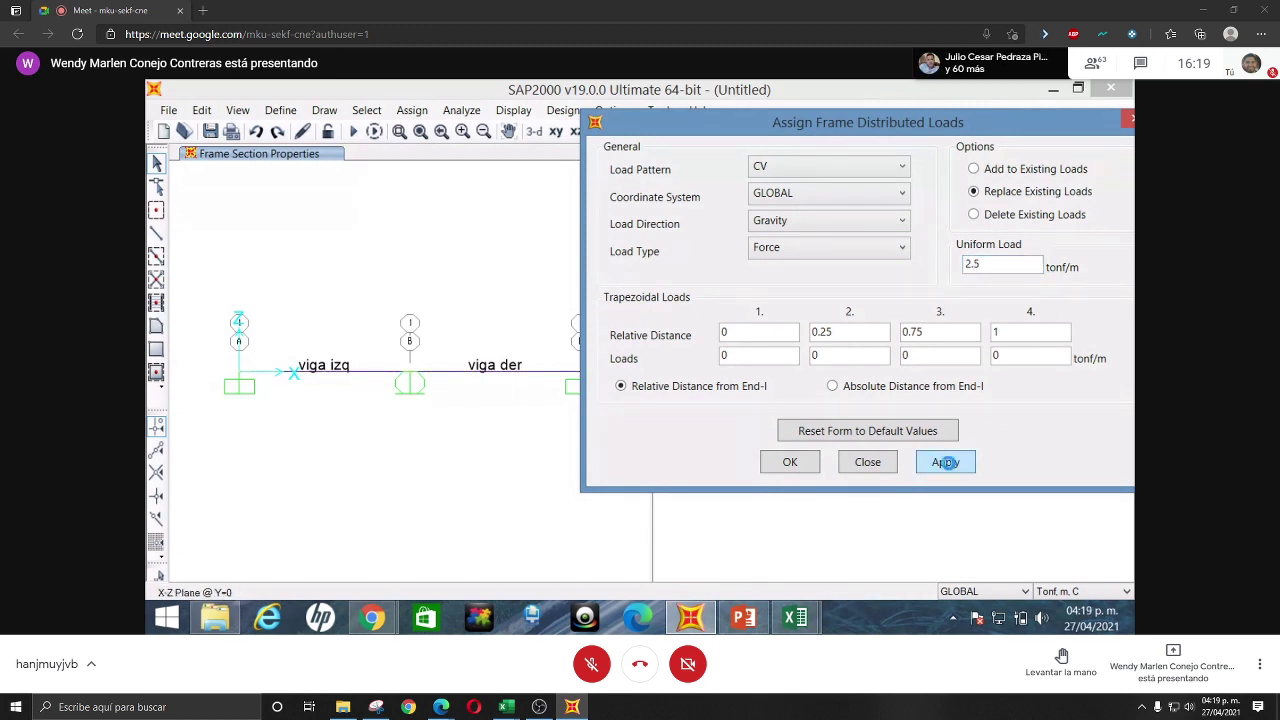
pyautogui.click(789, 463)
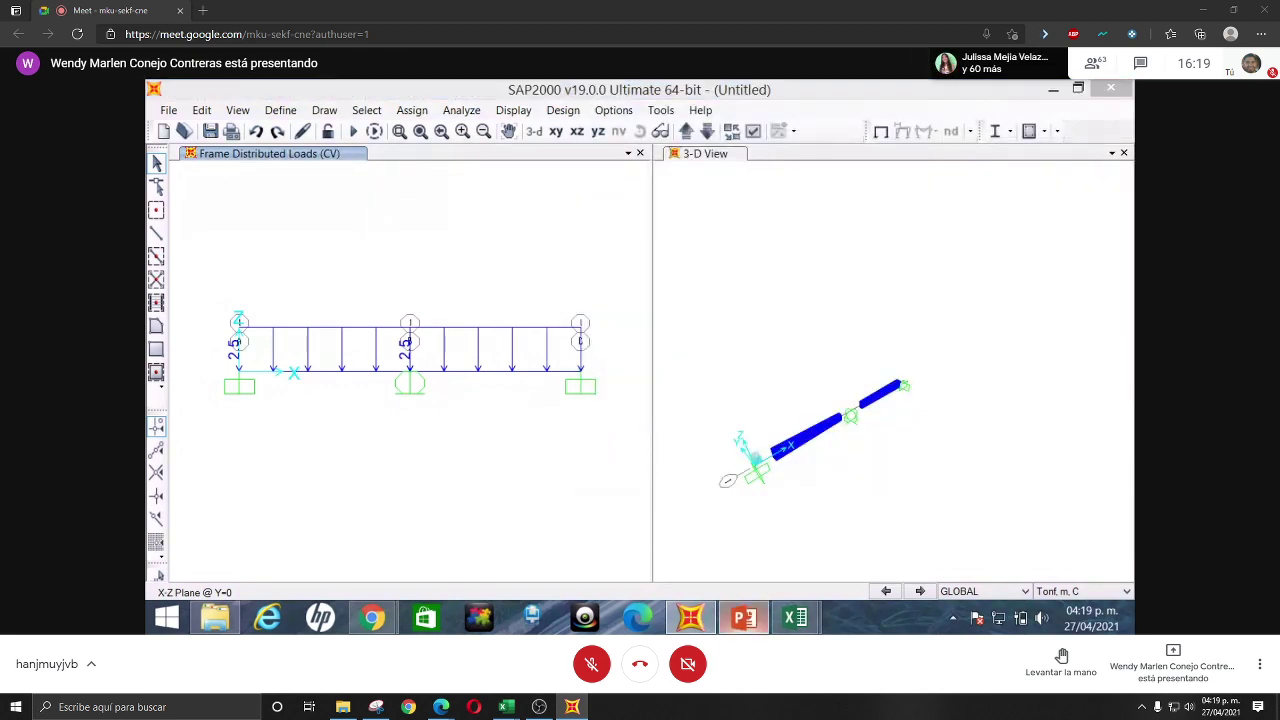
# - Assign a 4 tonf gravity point load at an absolute distance of 3 m on the span between grid lines A and B, pattern CV
pyautogui.click(743, 617)
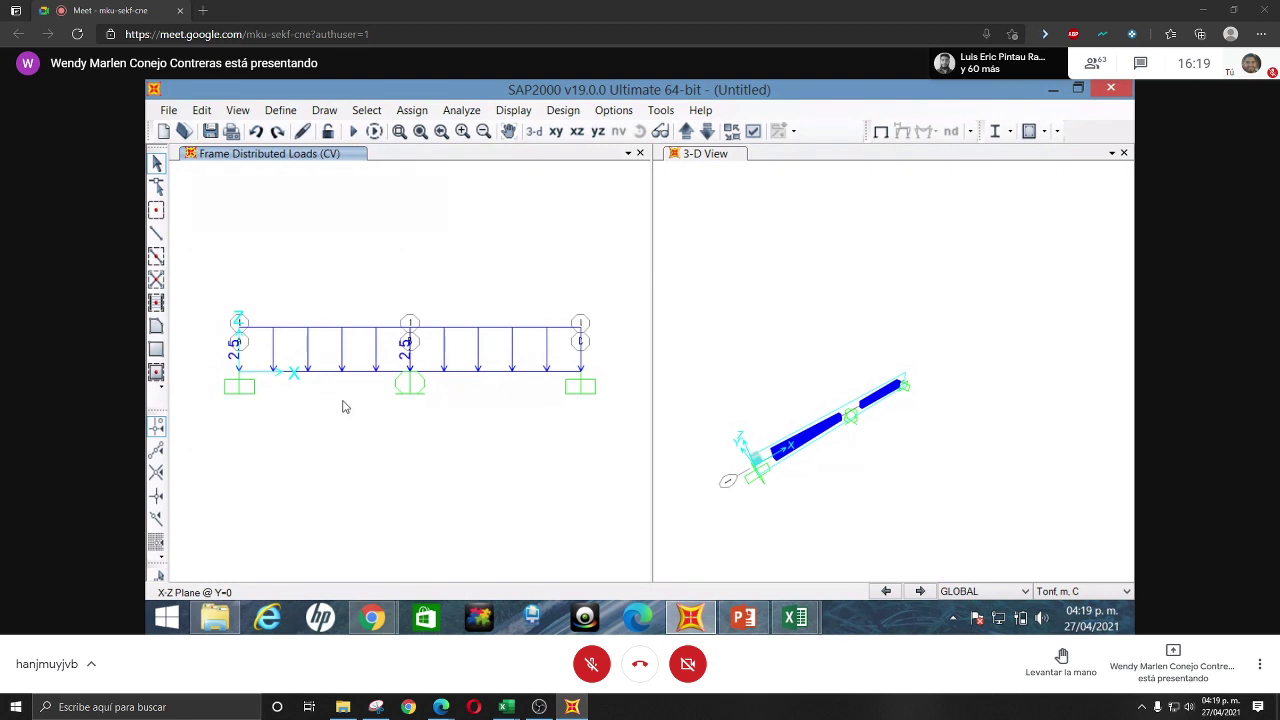
pyautogui.click(411, 110)
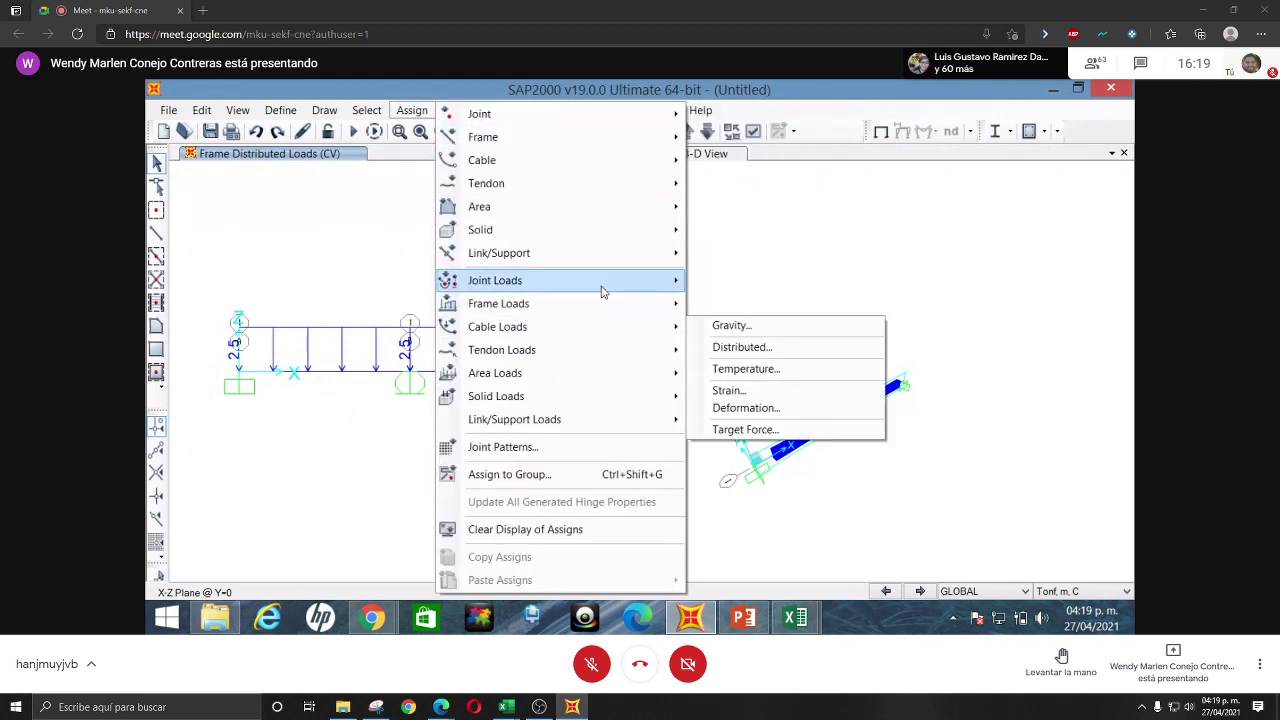
pyautogui.moveTo(595, 309)
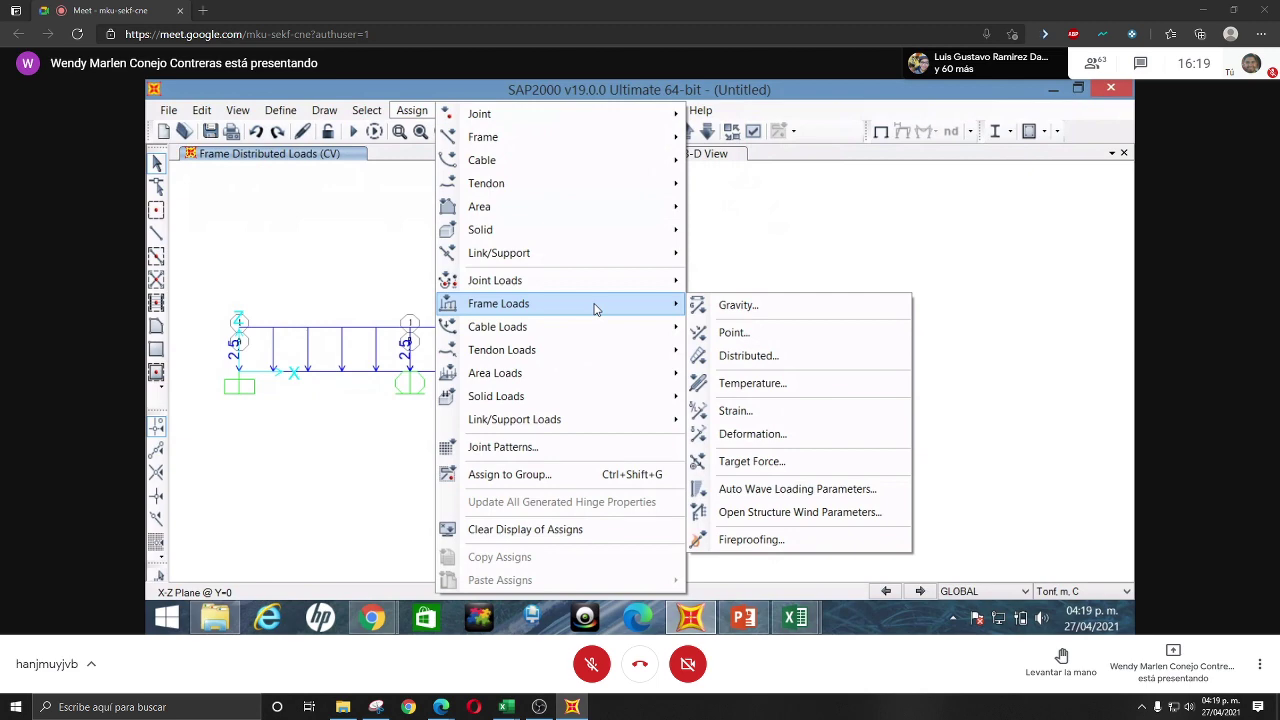
pyautogui.click(733, 332)
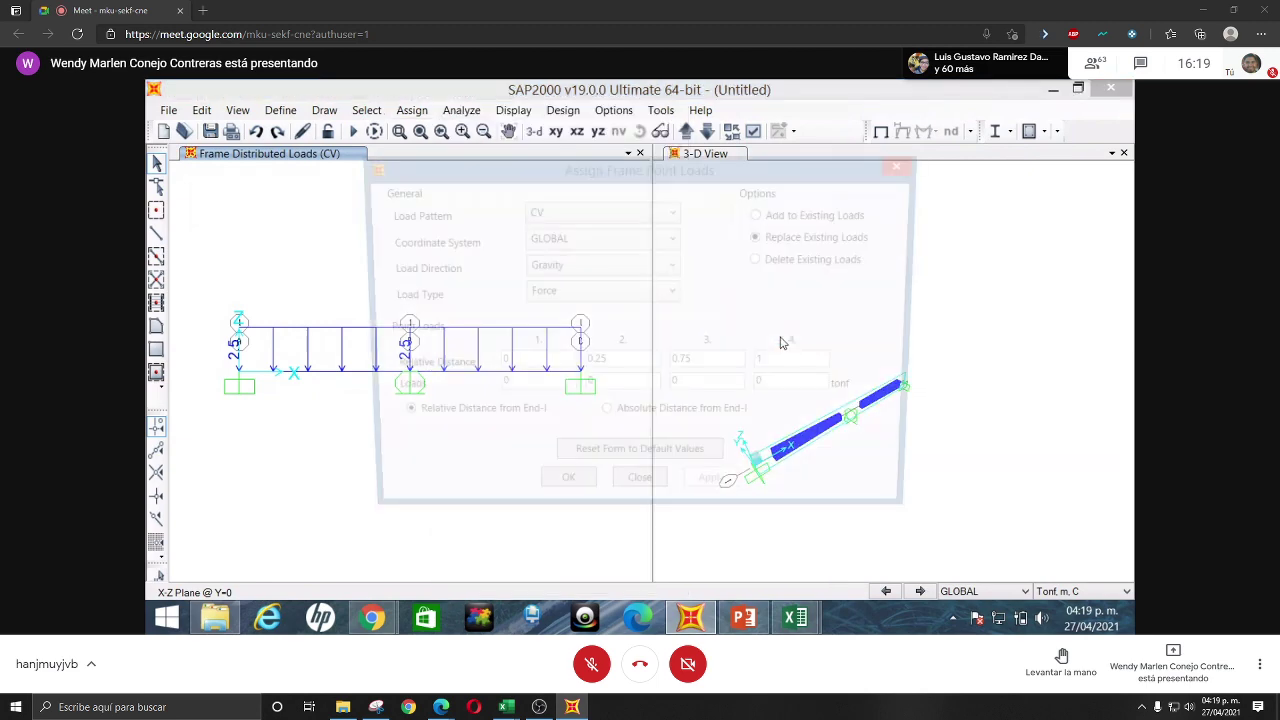
pyautogui.moveTo(556, 166); pyautogui.dragTo(749, 115)
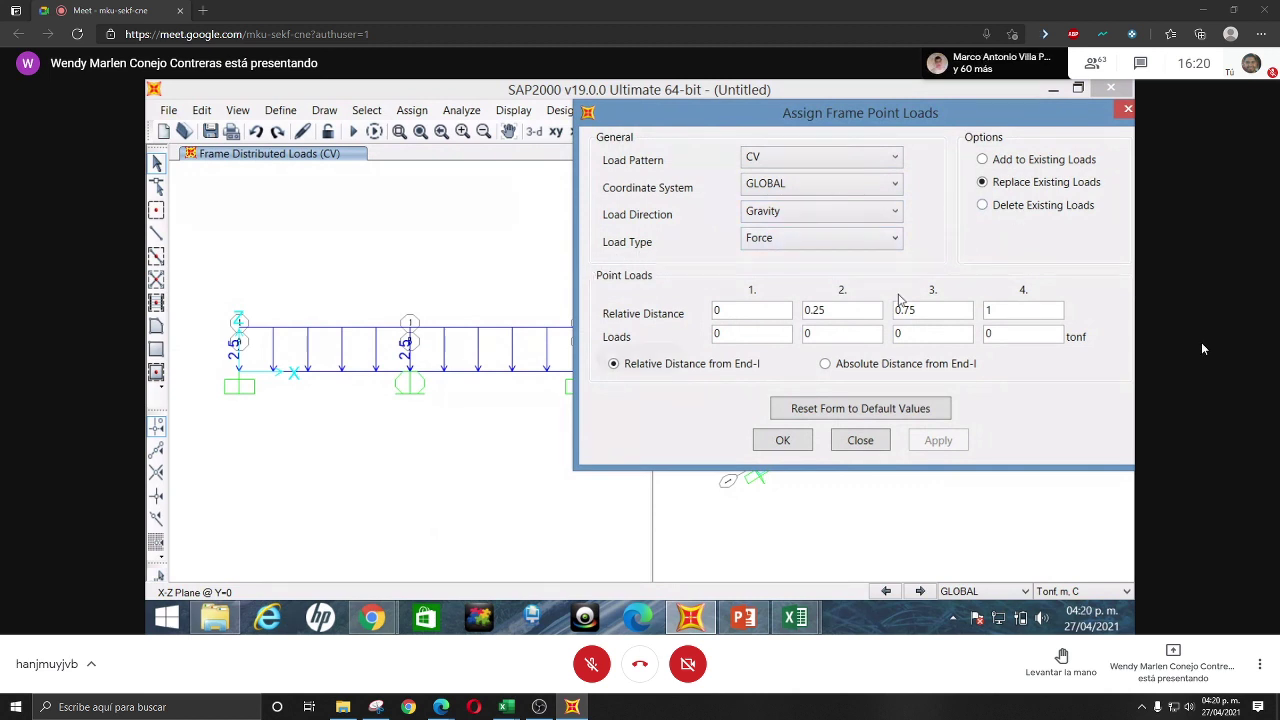
pyautogui.click(893, 366)
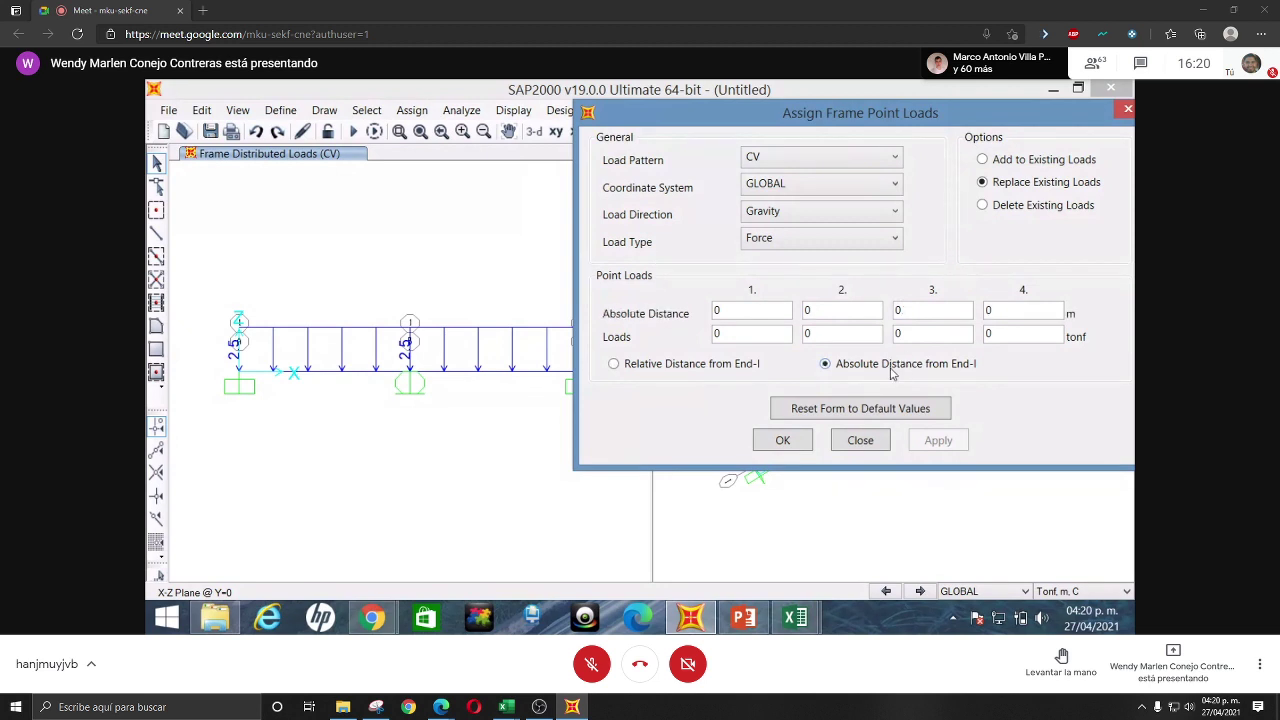
pyautogui.click(733, 315)
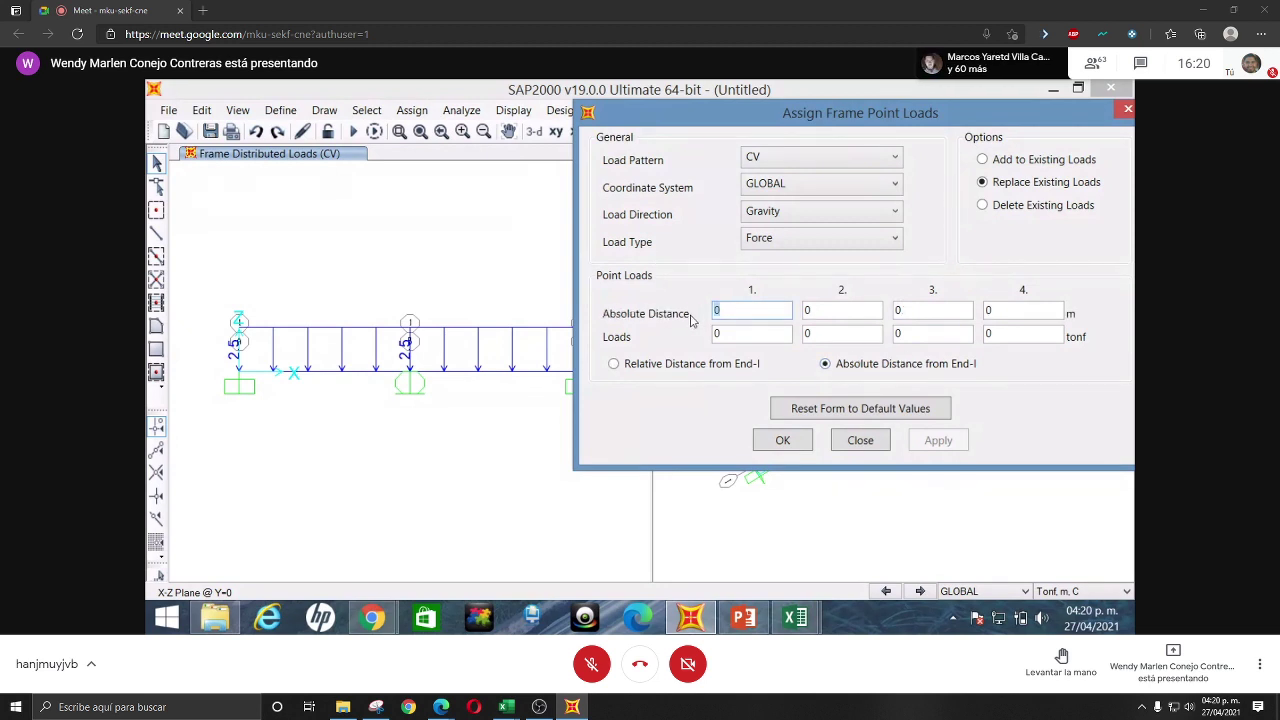
pyautogui.write('3')
pyautogui.click(748, 333)
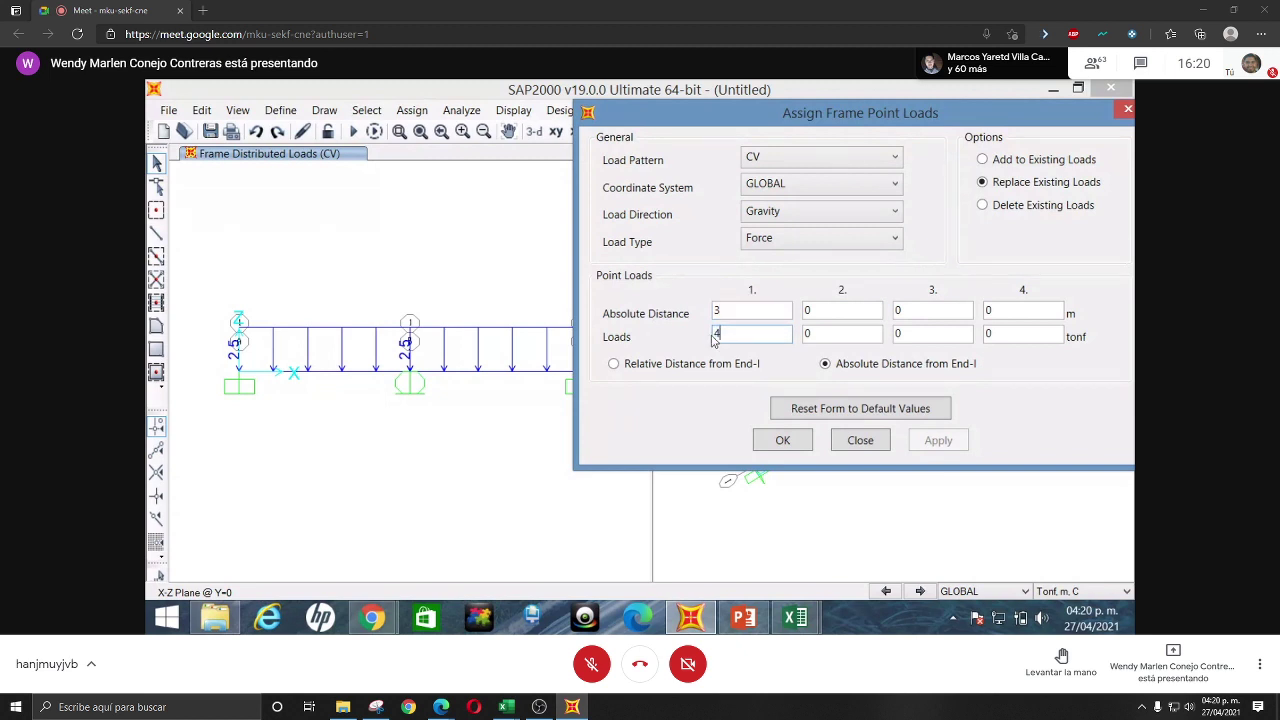
pyautogui.write('4')
pyautogui.click(305, 368)
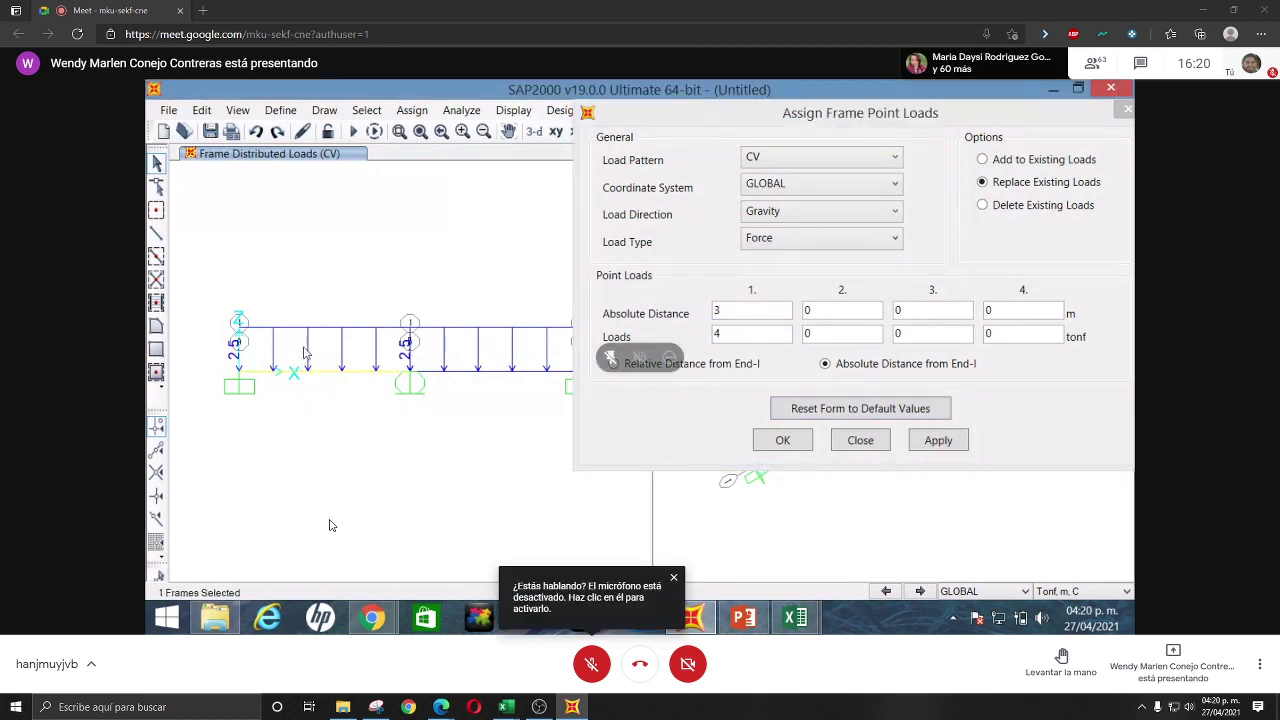
pyautogui.click(954, 447)
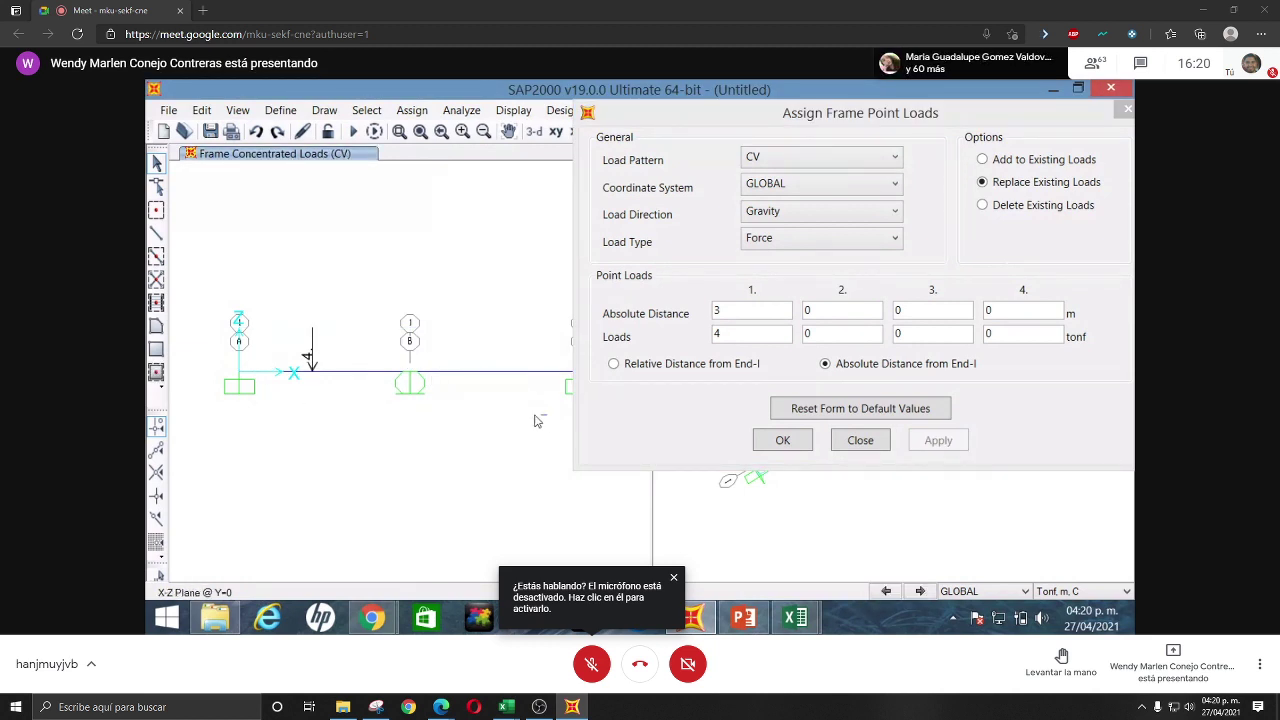
# - Assign a 4 tonf gravity point load at an absolute distance of 4 m on the span between grid lines B and C
pyautogui.moveTo(540, 416); pyautogui.dragTo(477, 332)
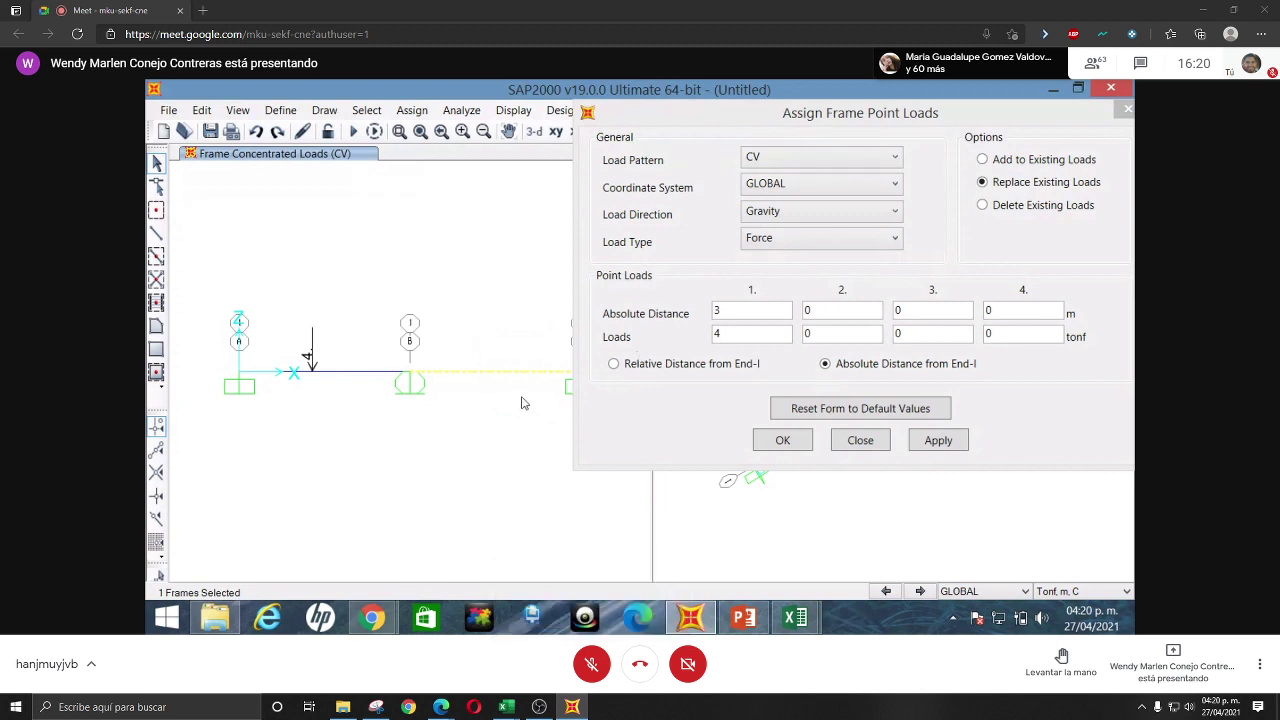
pyautogui.click(717, 312)
pyautogui.doubleClick(744, 311)
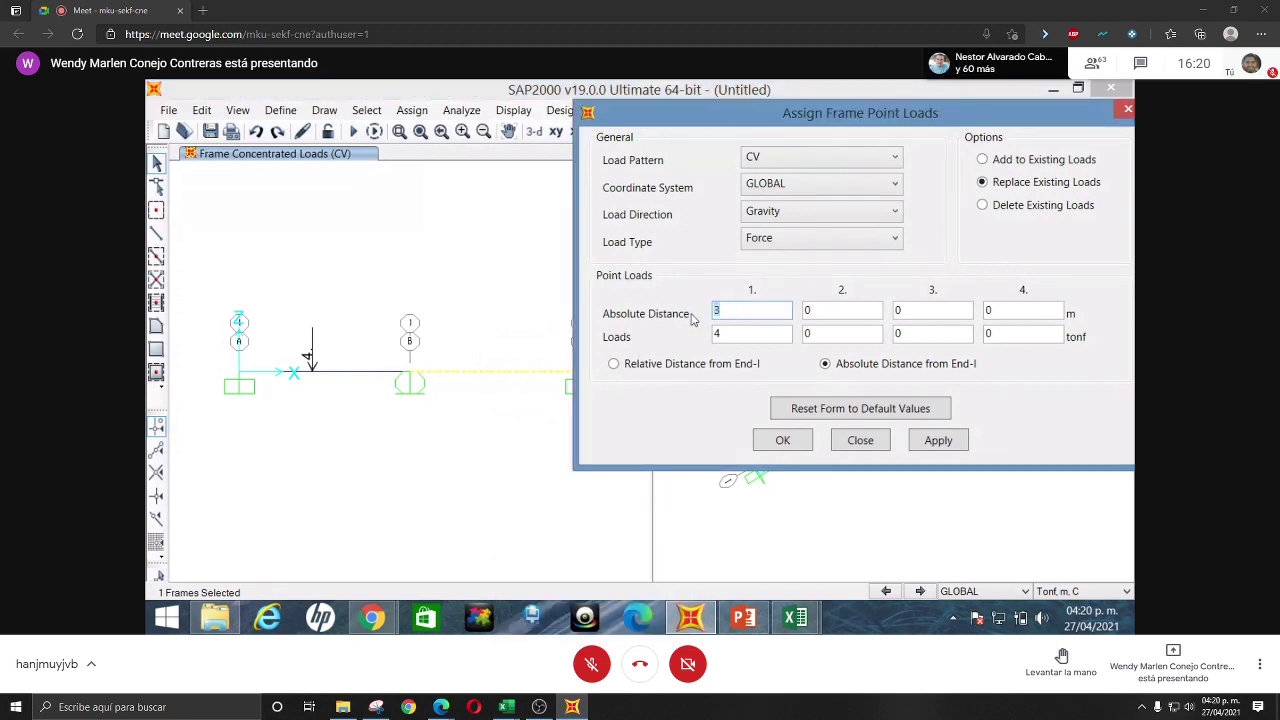
pyautogui.click(745, 618)
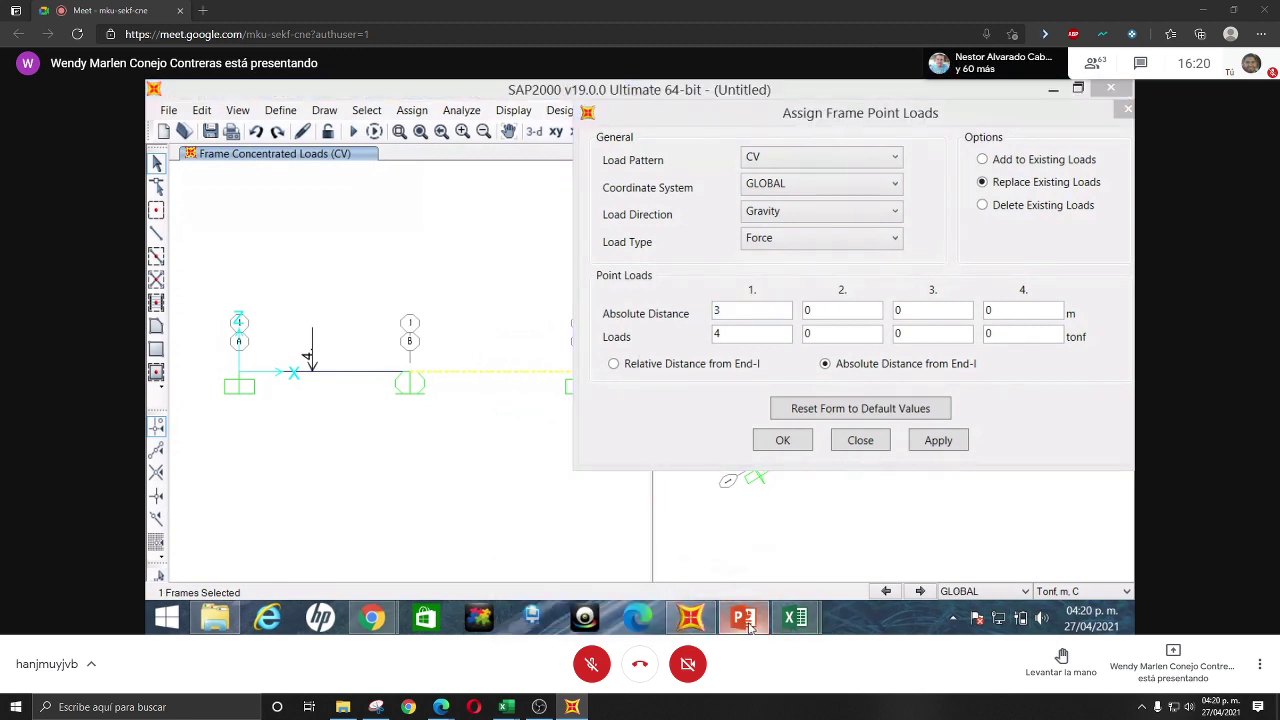
pyautogui.click(746, 620)
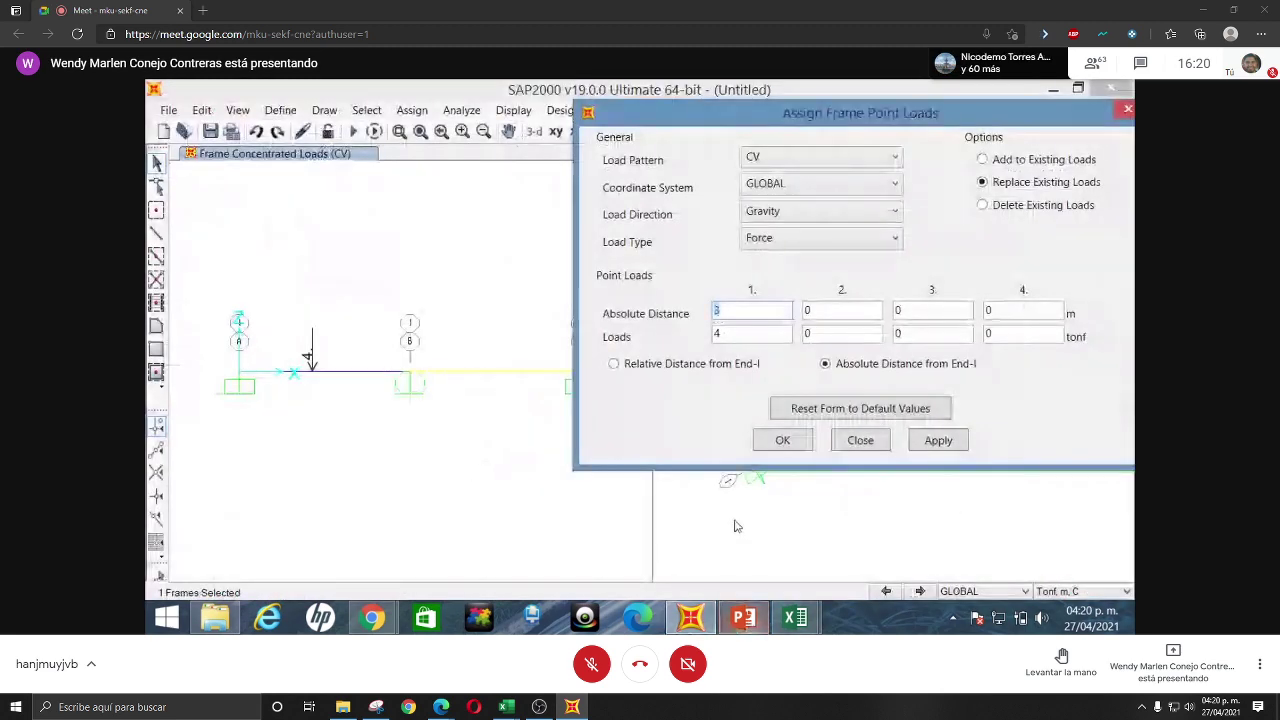
pyautogui.write('4')
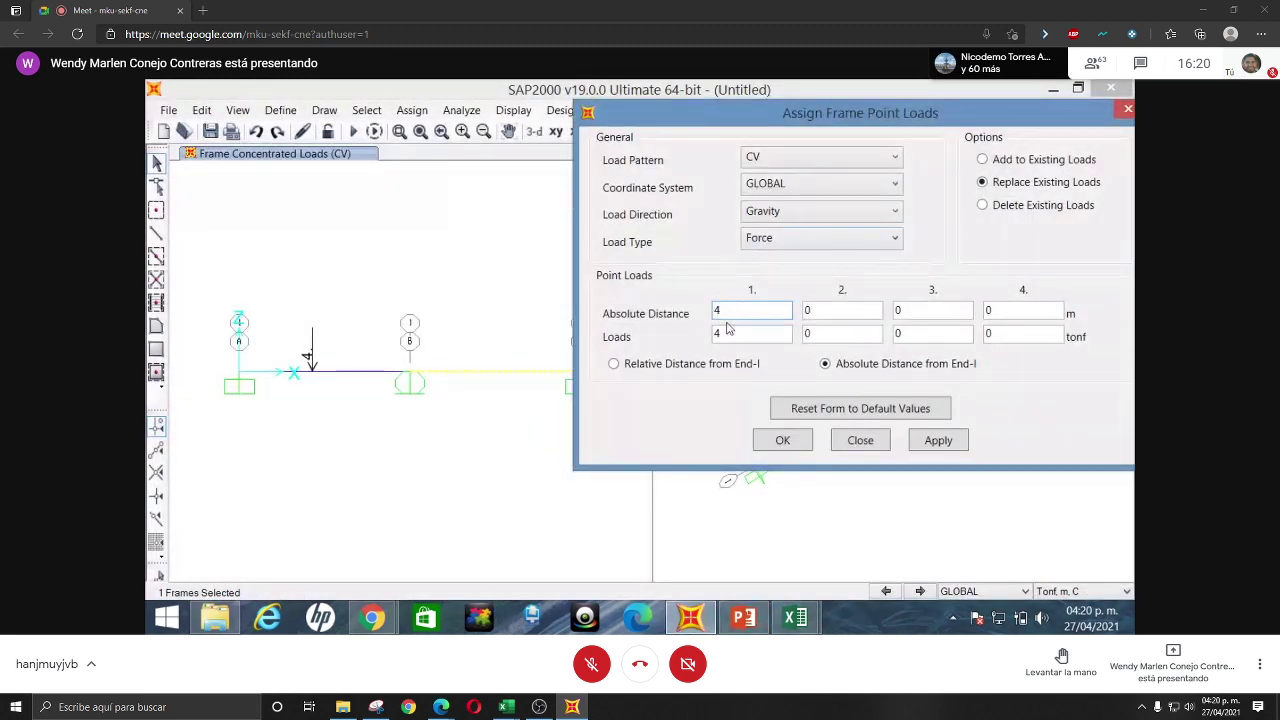
pyautogui.click(940, 441)
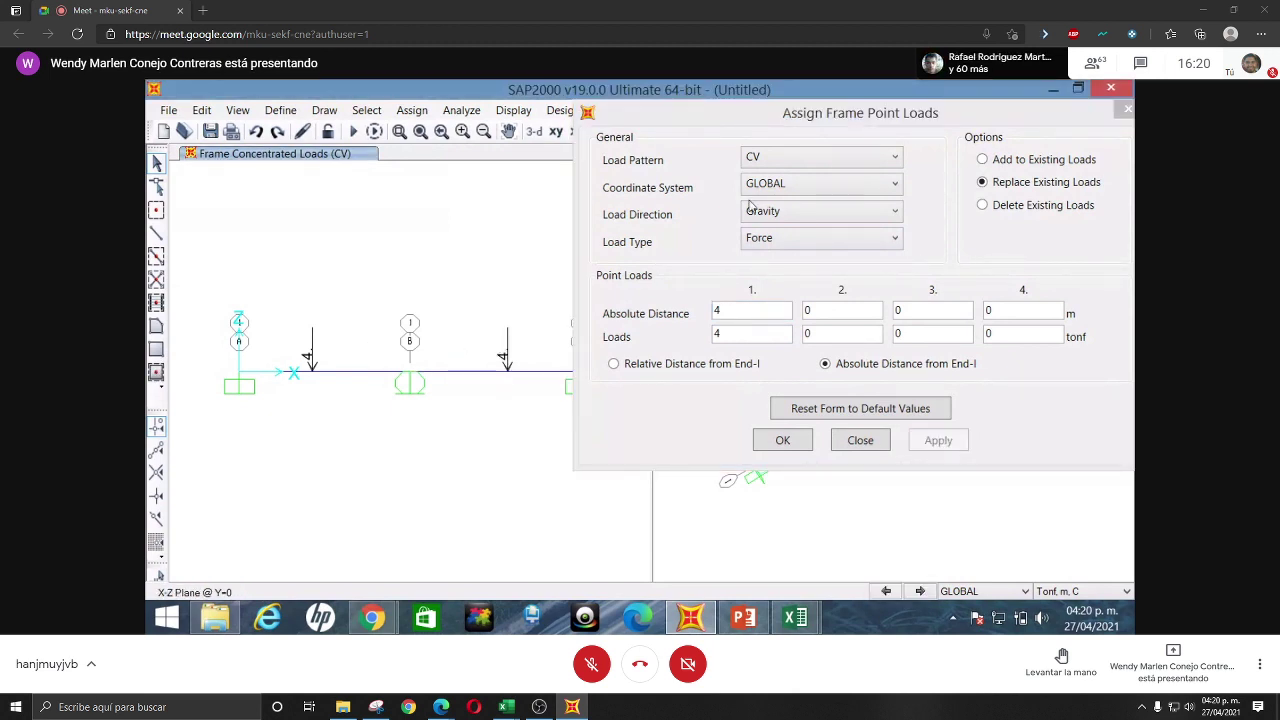
# - Switch to the EJERCICIOS presentation in PowerPoint and examine the beam loadings in the slides from EJERCICIO 20 to 26, including applied moments
pyautogui.moveTo(834, 119)
pyautogui.mouseDown()
pyautogui.moveTo(1027, 130)
pyautogui.moveTo(812, 124)
pyautogui.mouseUp()
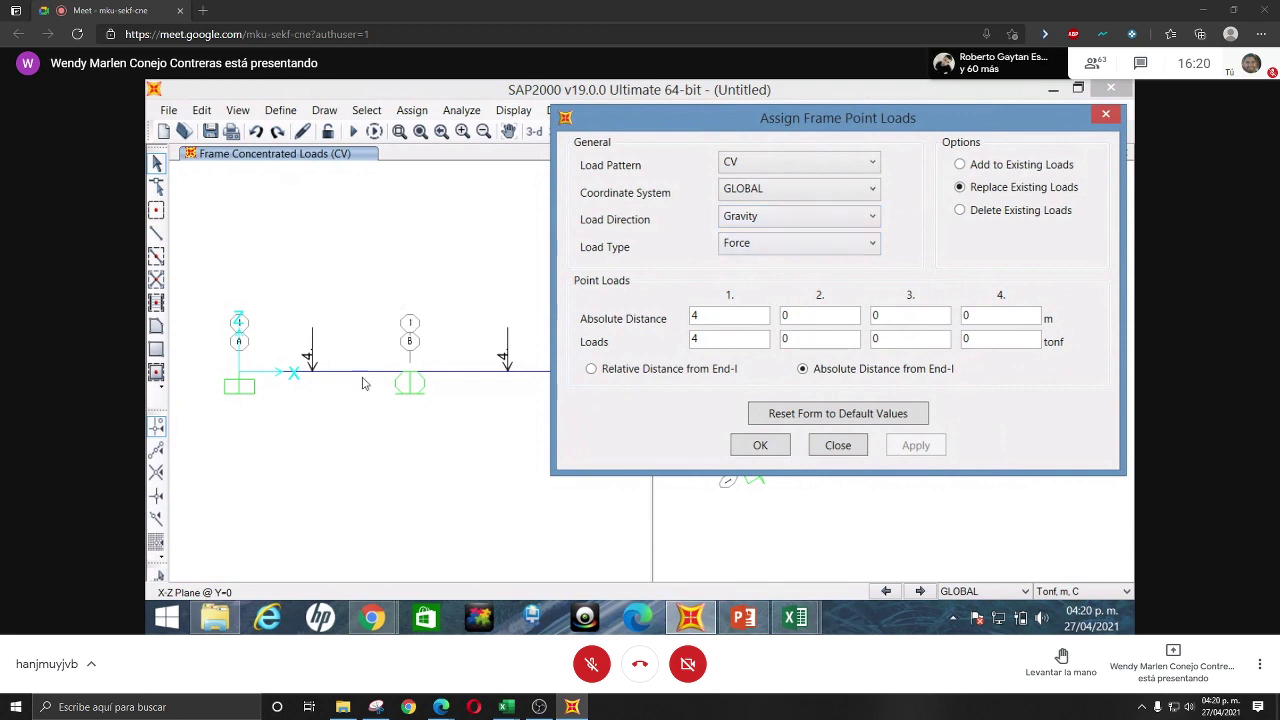
pyautogui.click(743, 618)
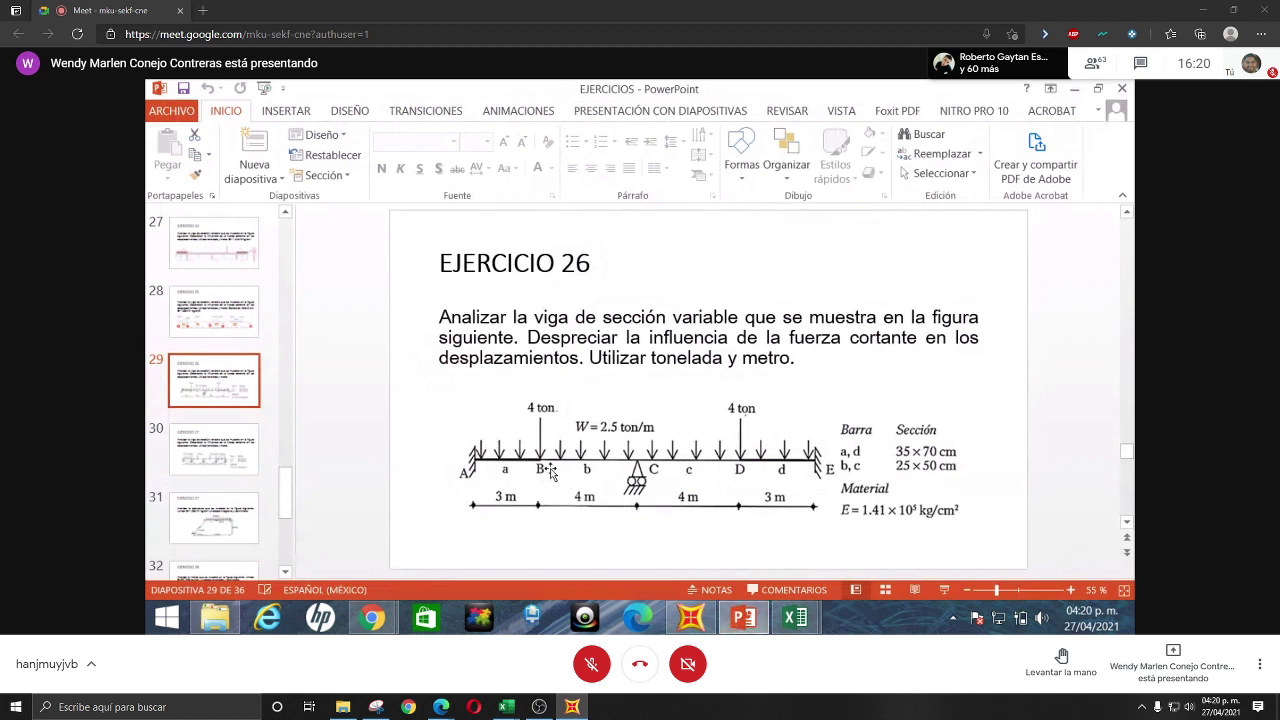
pyautogui.click(214, 312)
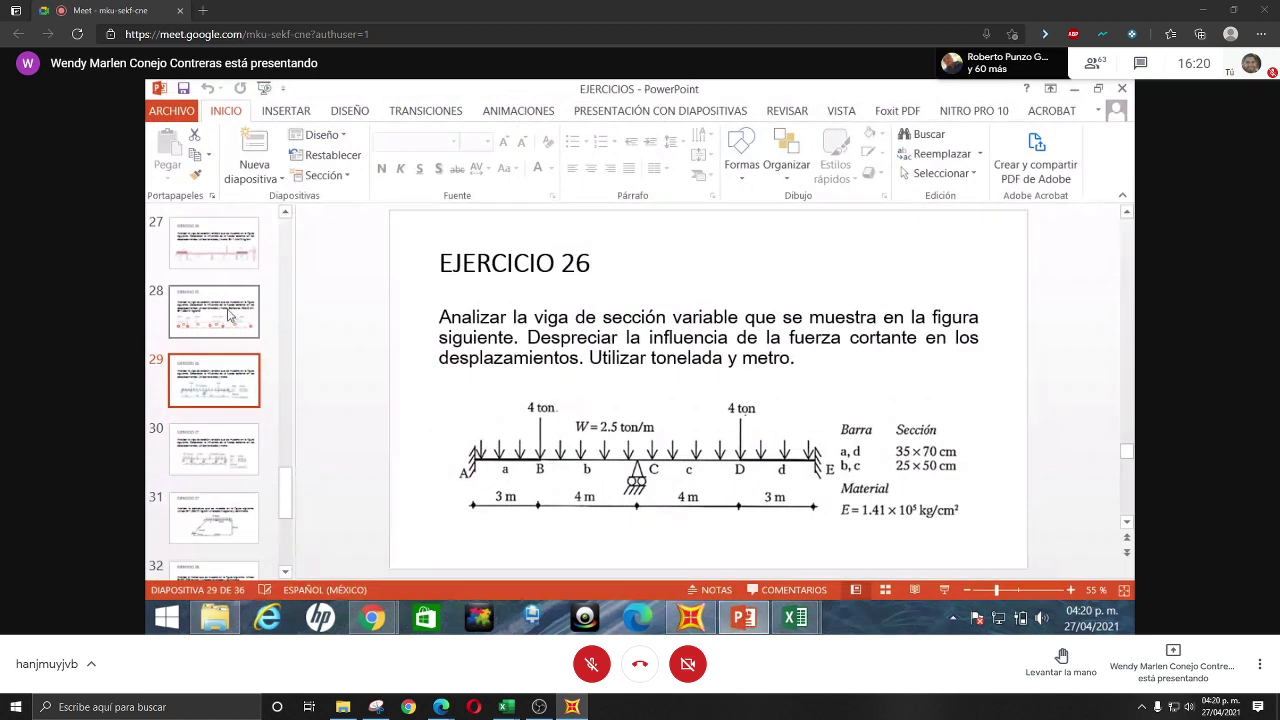
pyautogui.click(222, 248)
pyautogui.scroll(2, 230, 265)
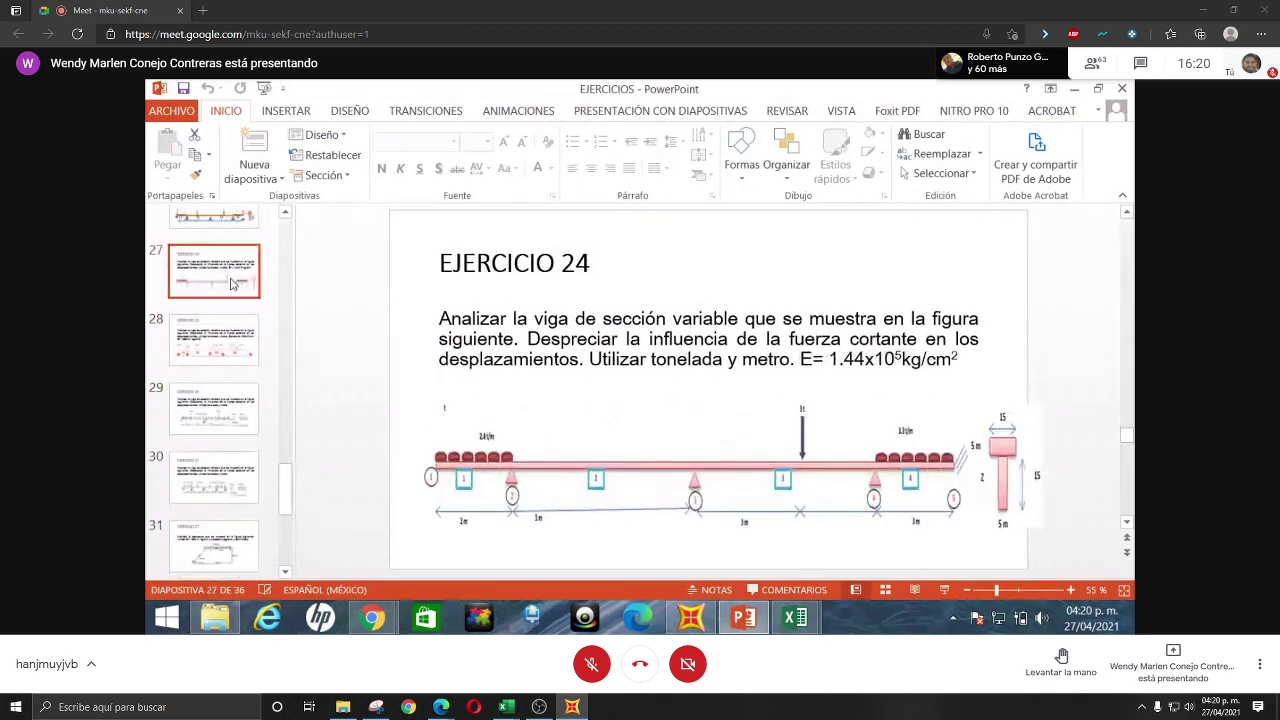
pyautogui.click(225, 350)
pyautogui.scroll(1, 227, 318)
pyautogui.click(227, 318)
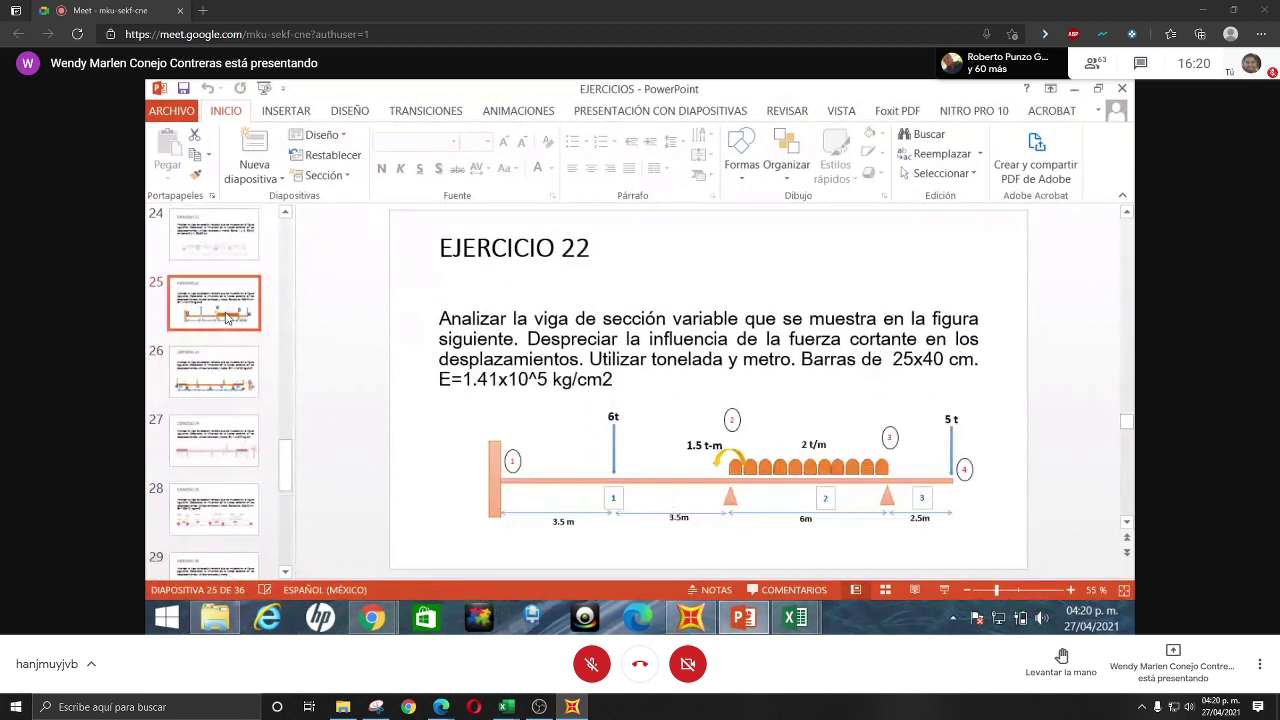
pyautogui.scroll(1, 227, 318)
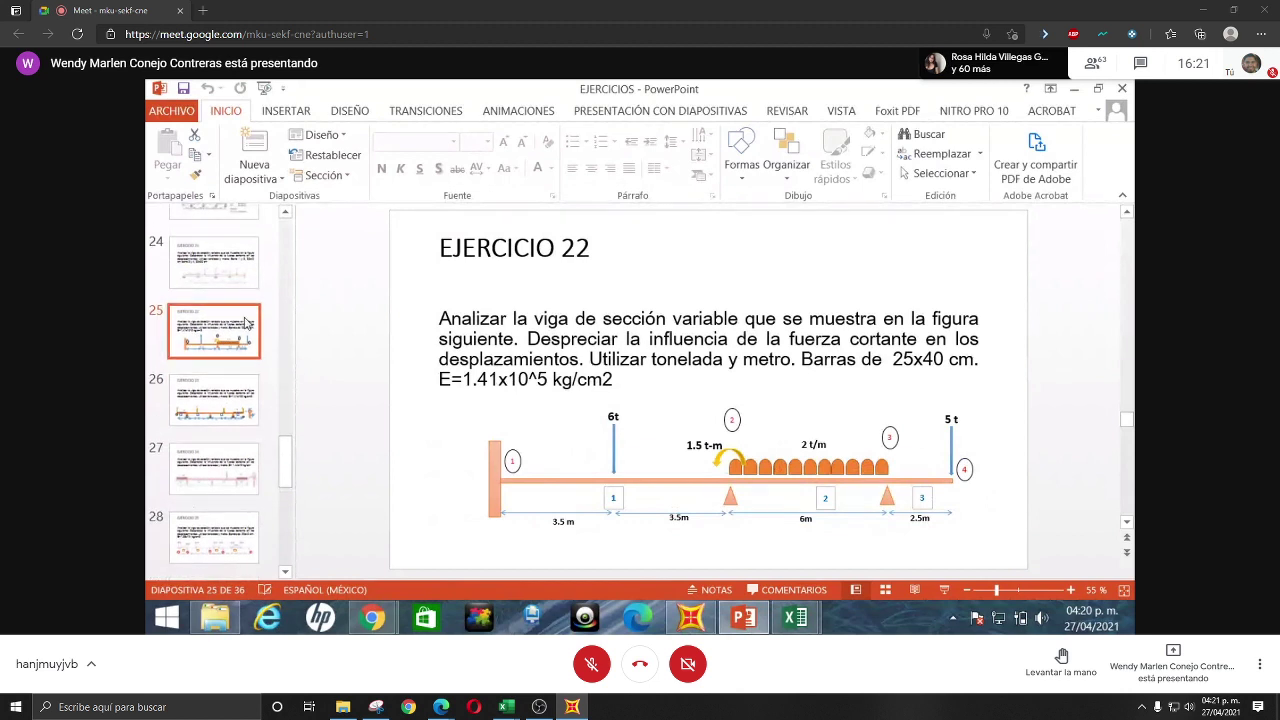
pyautogui.scroll(2, 343, 388)
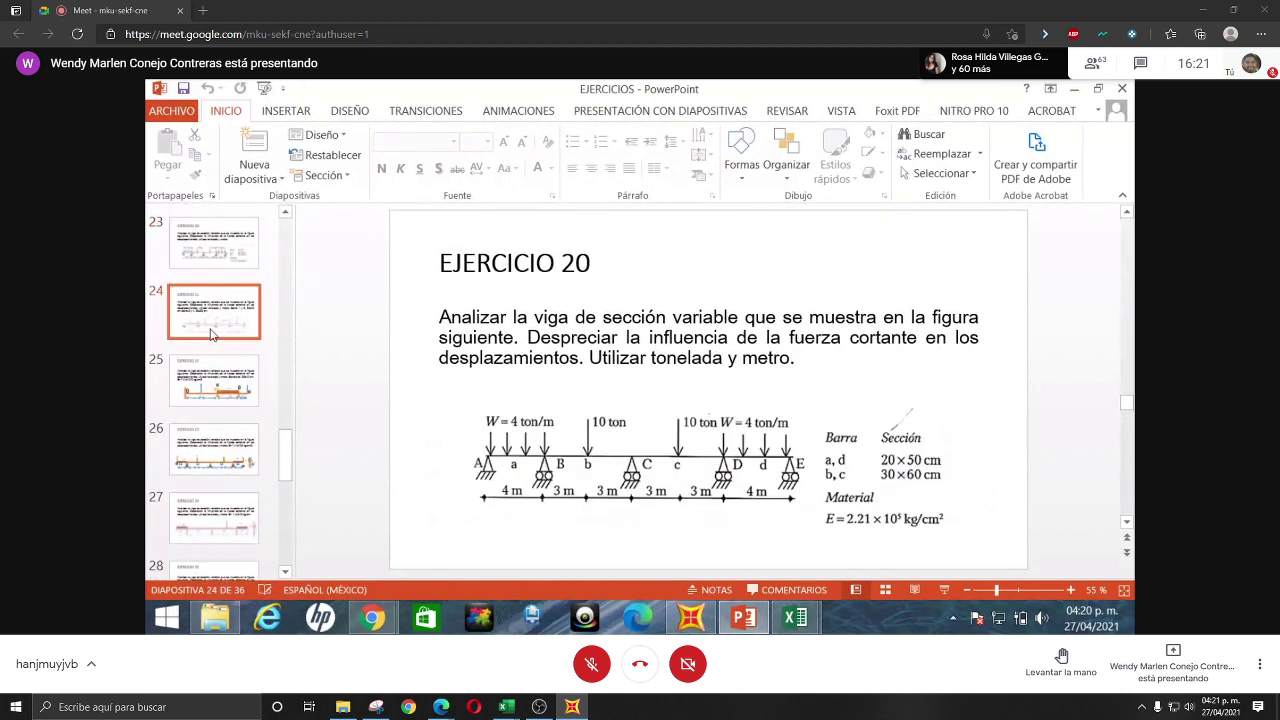
pyautogui.click(212, 334)
pyautogui.click(224, 260)
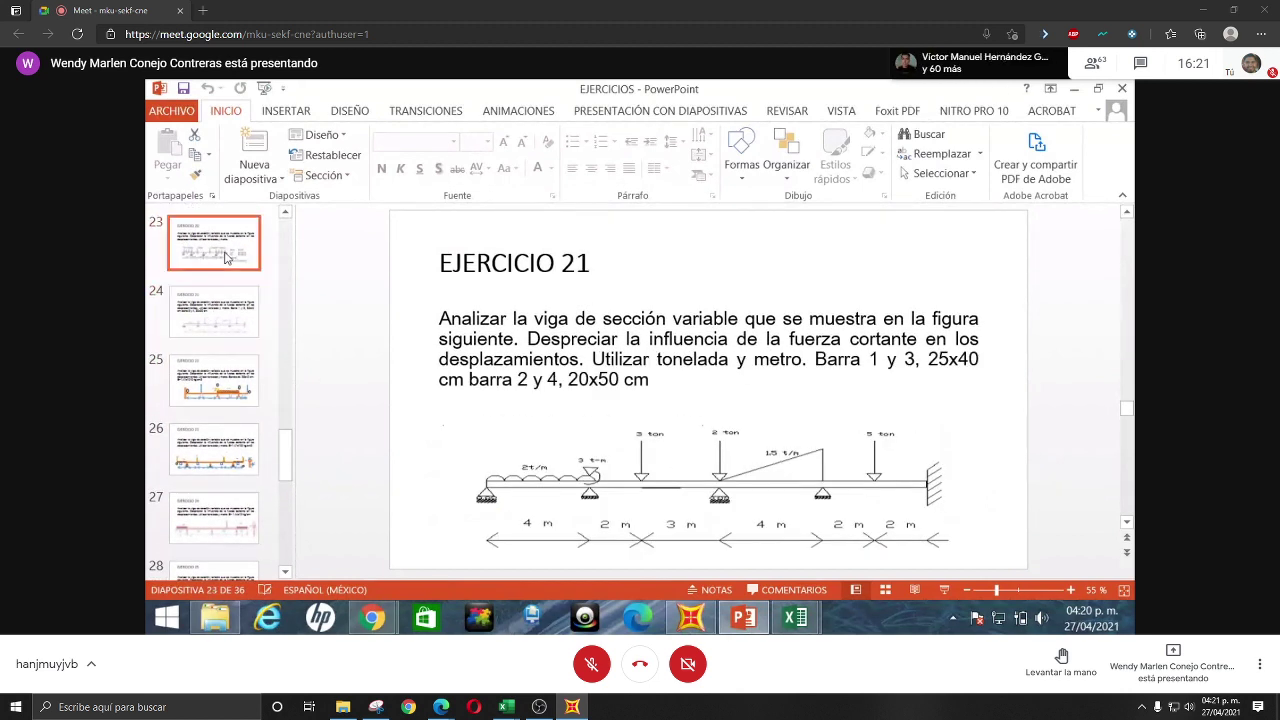
pyautogui.click(216, 316)
pyautogui.click(230, 390)
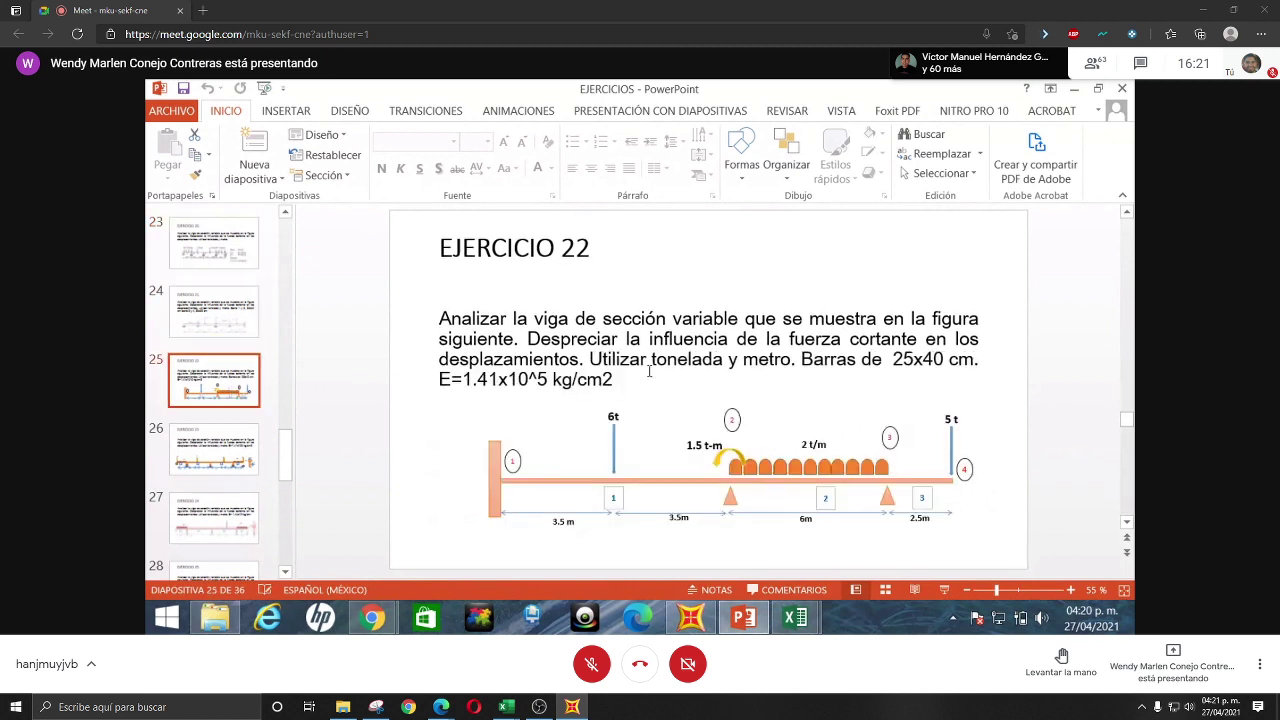
pyautogui.click(222, 323)
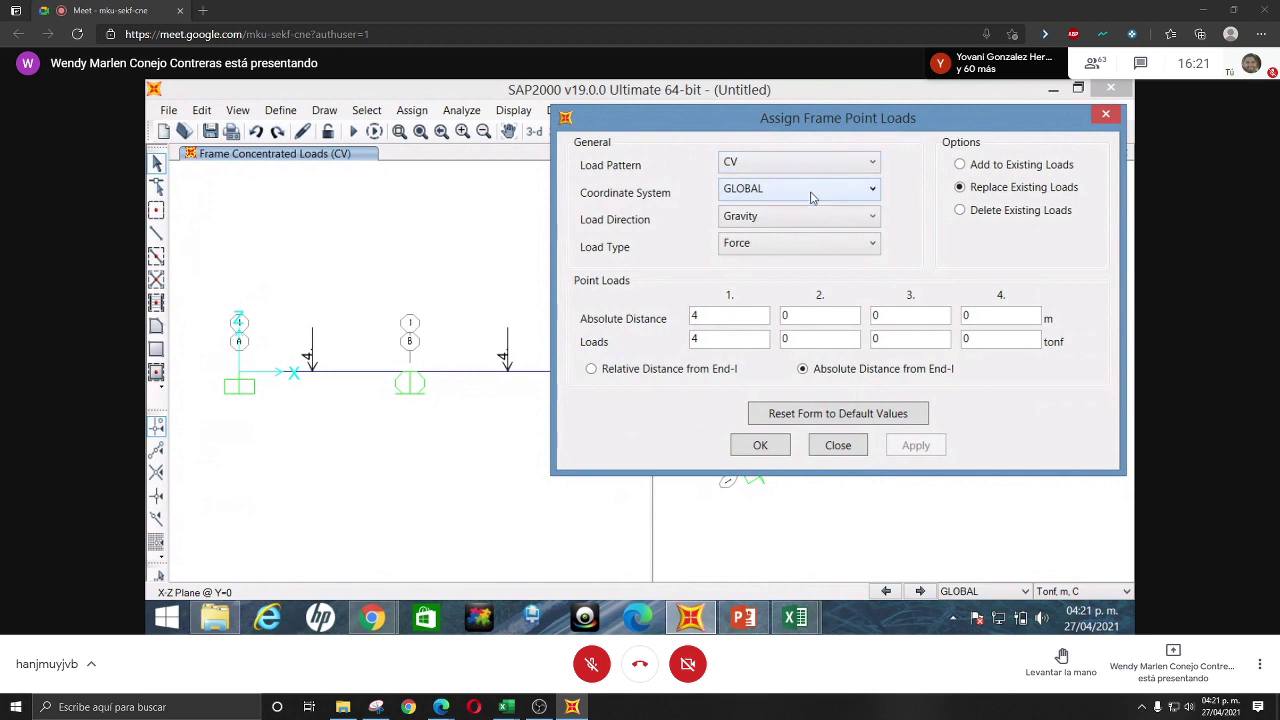
# - Set the frame point load type to Moment in the Local coordinate system with load direction 3, pattern CV
pyautogui.click(777, 248)
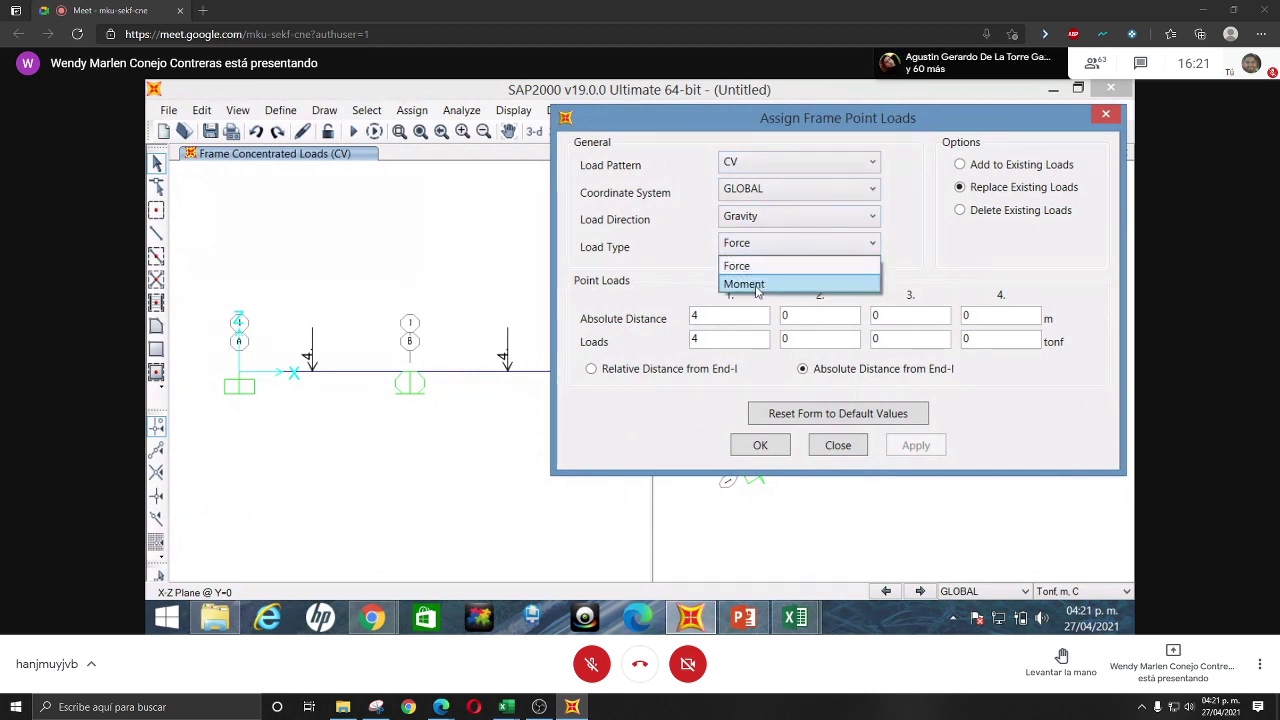
pyautogui.click(756, 287)
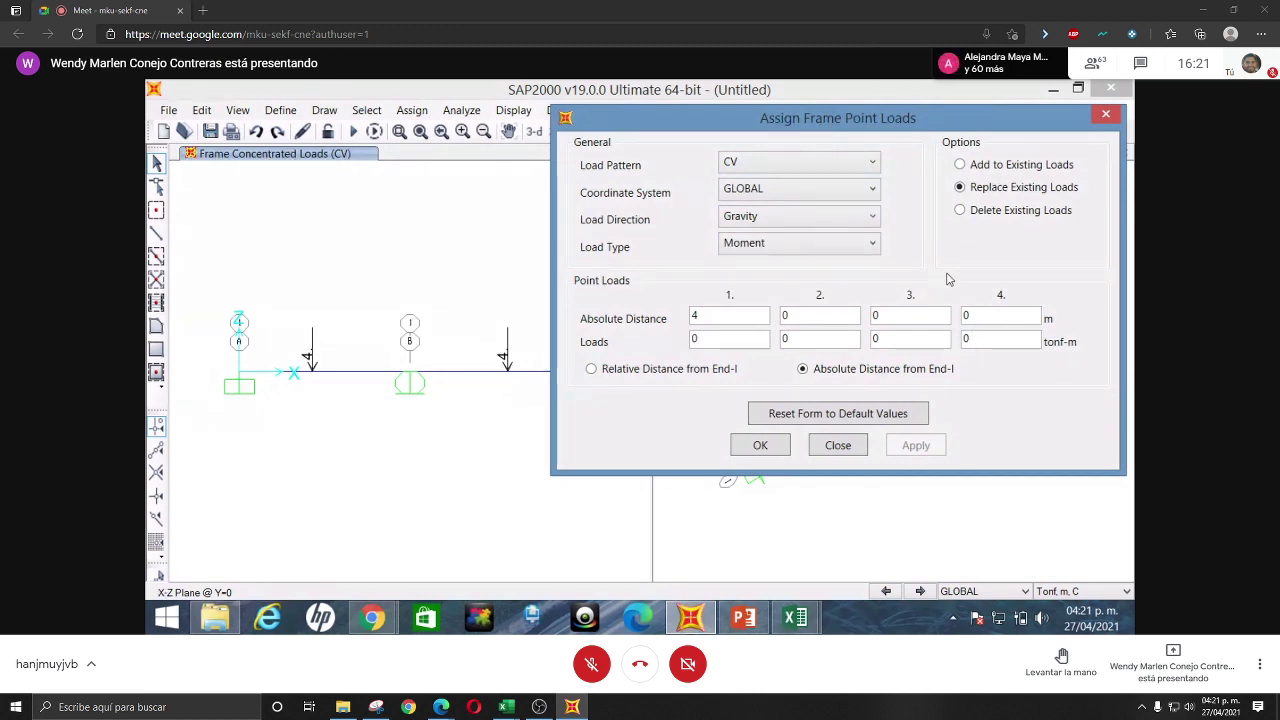
pyautogui.click(760, 222)
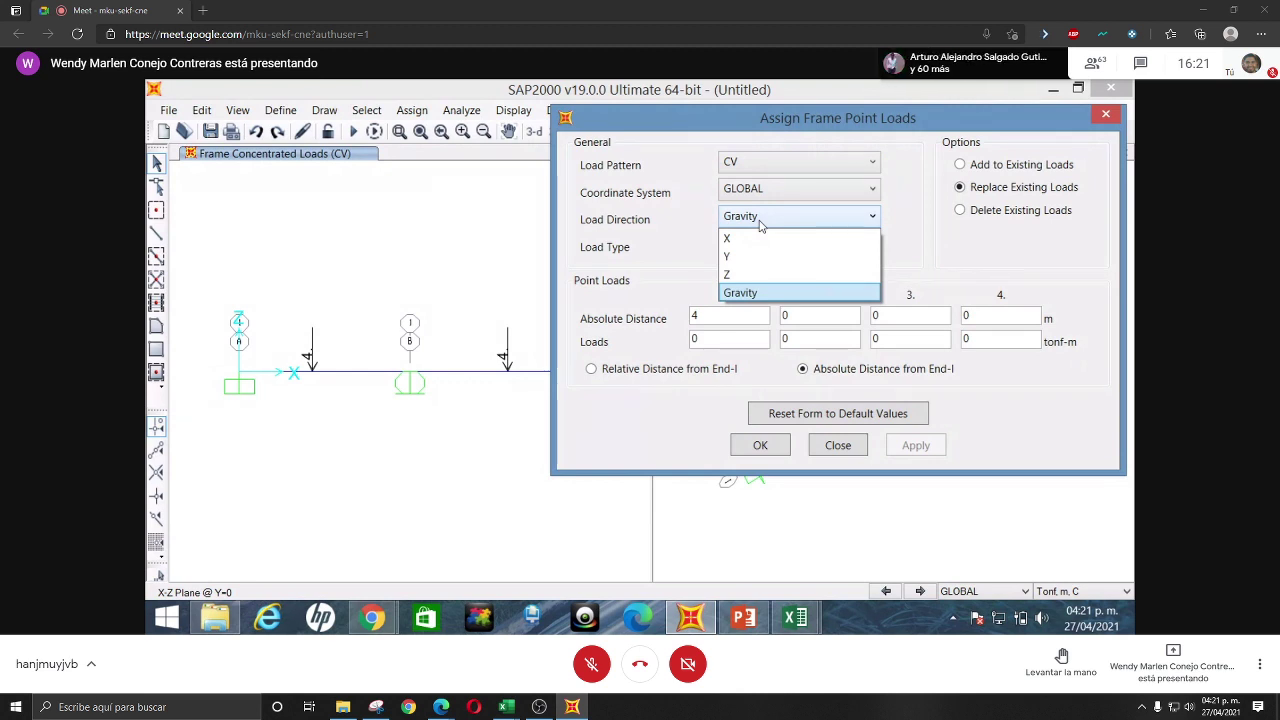
pyautogui.click(760, 222)
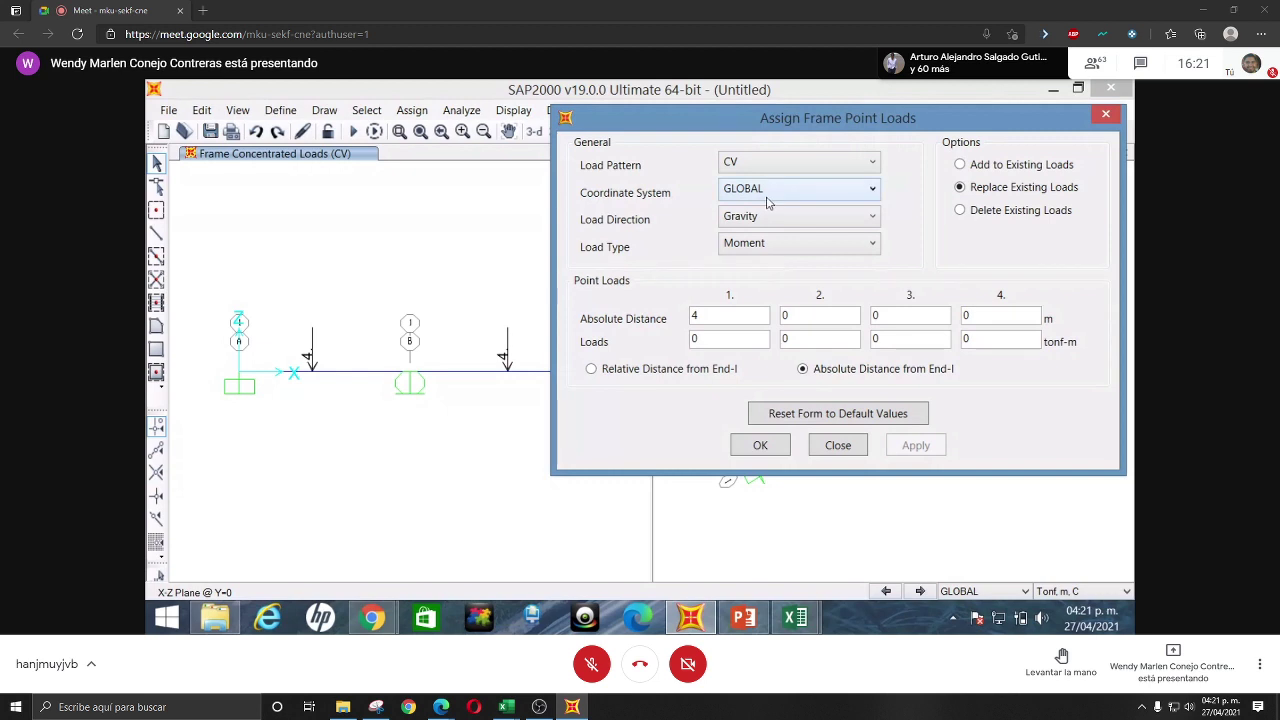
pyautogui.click(767, 196)
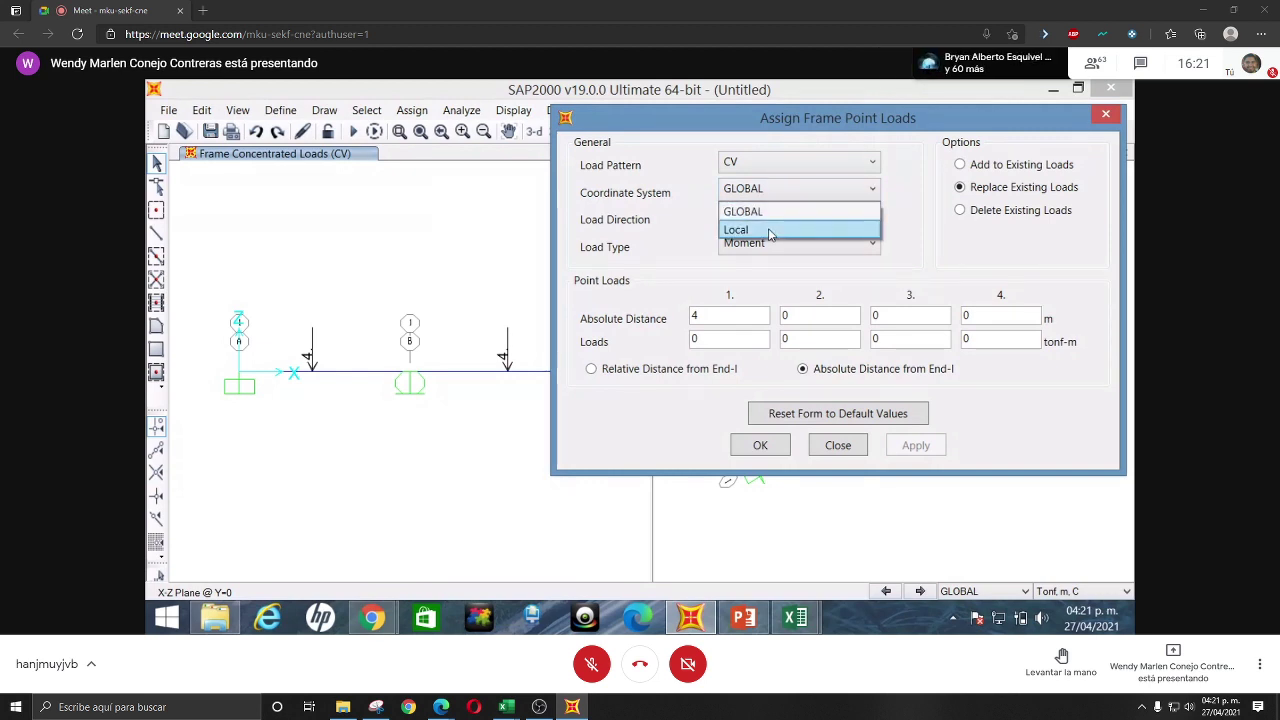
pyautogui.click(770, 232)
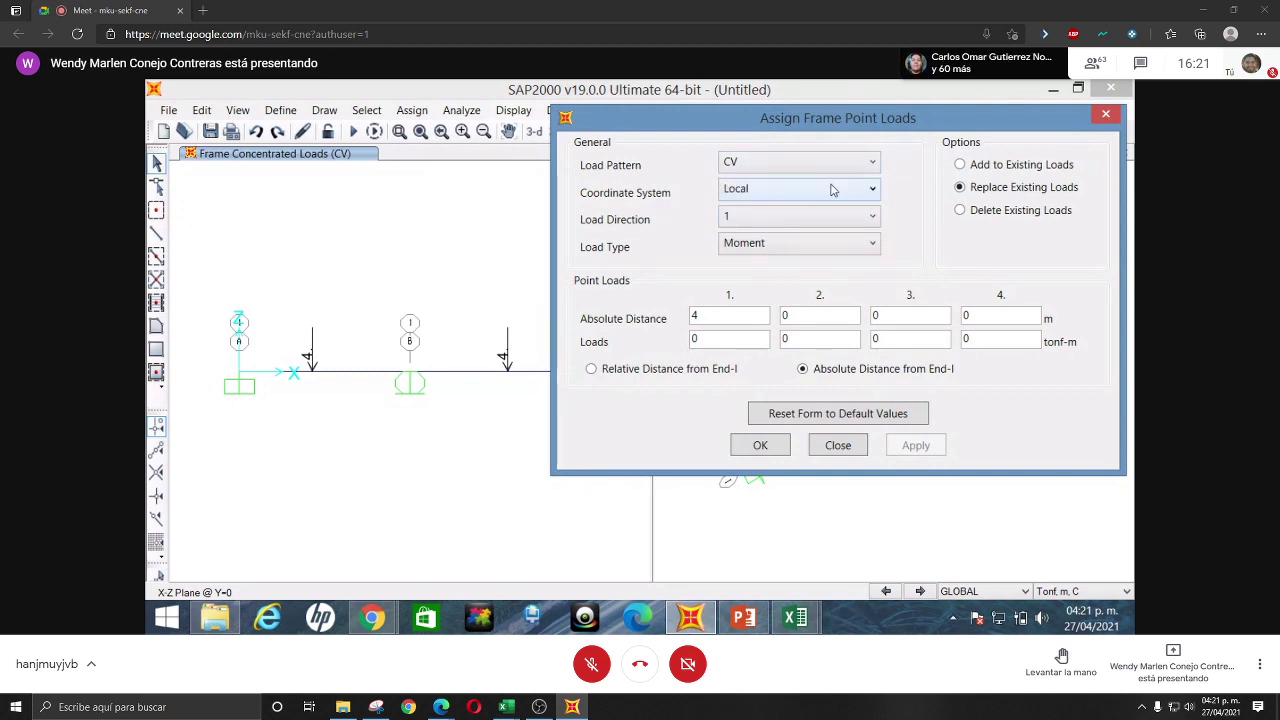
pyautogui.click(793, 220)
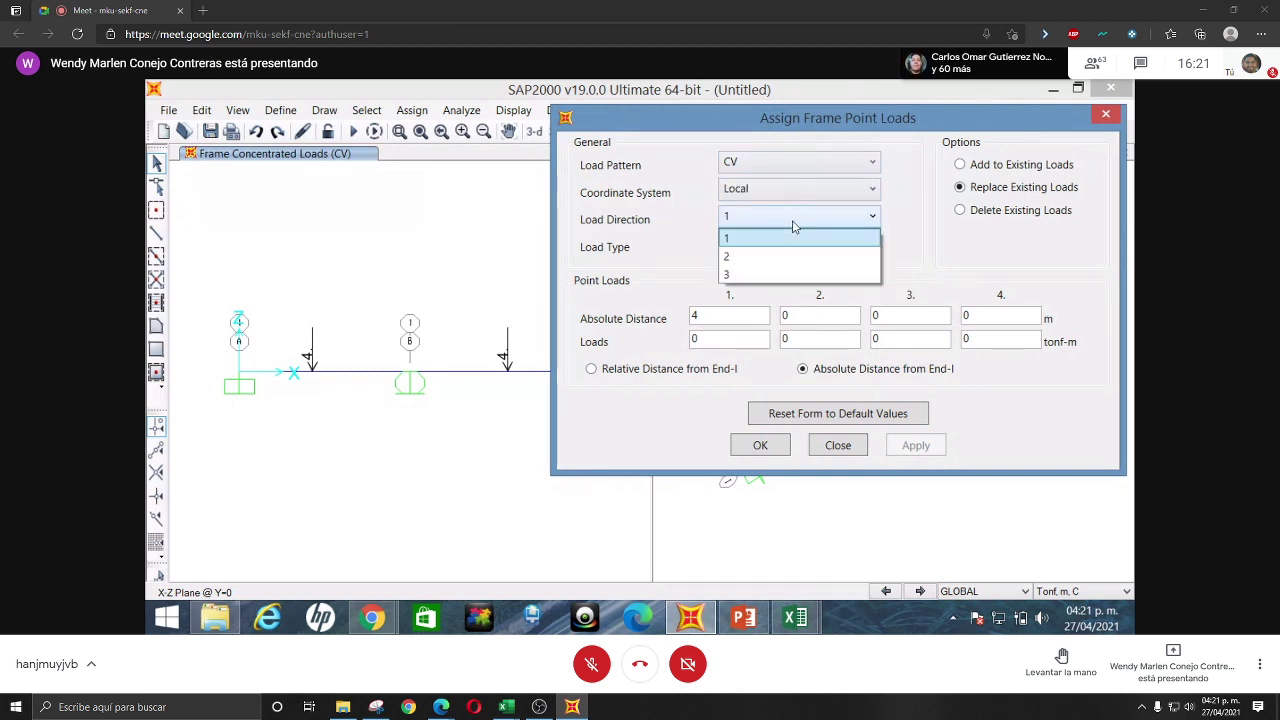
pyautogui.click(745, 275)
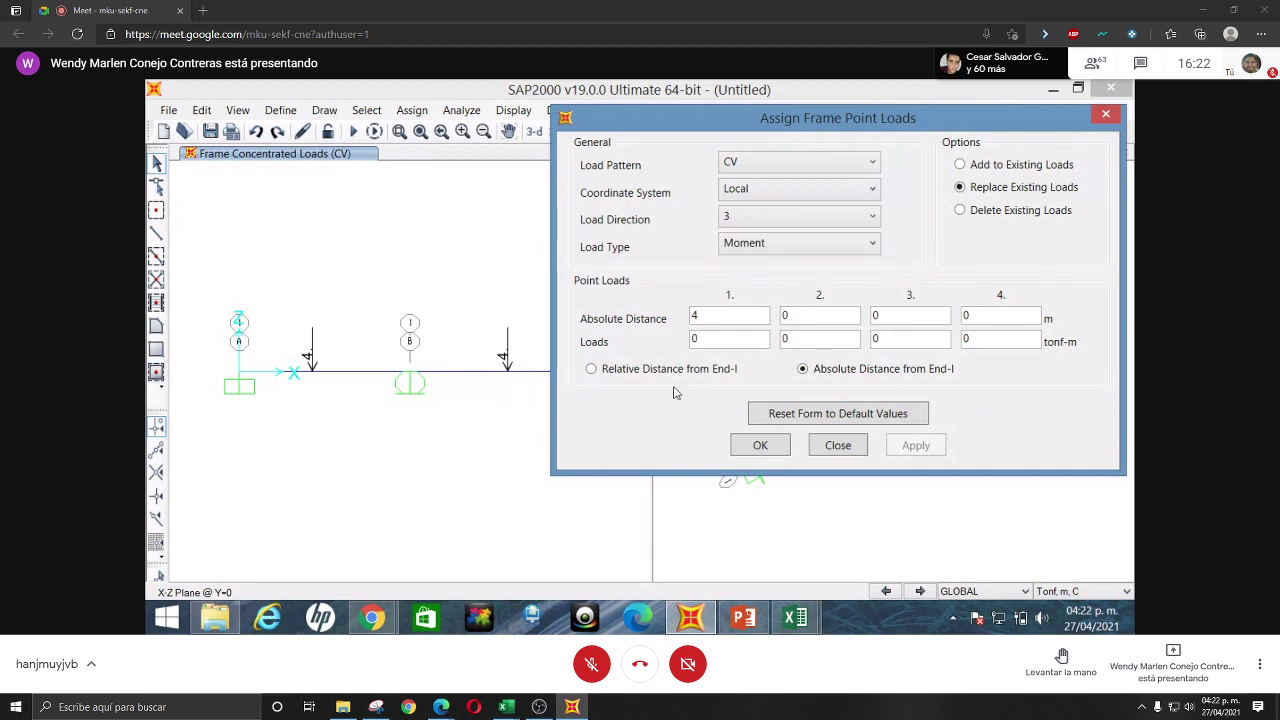
# - Assign a 2 tonf-m concentrated moment at an absolute distance of 1 m on the span between grid lines A and B
pyautogui.click(354, 378)
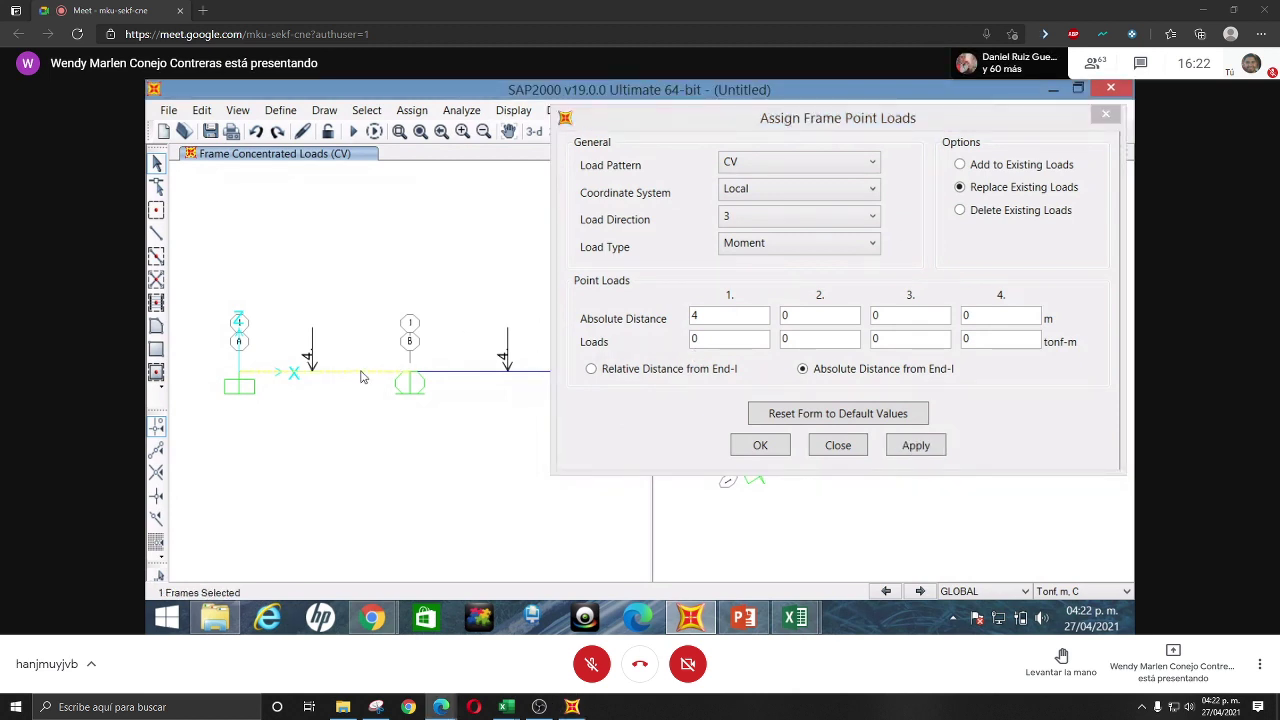
pyautogui.click(703, 318)
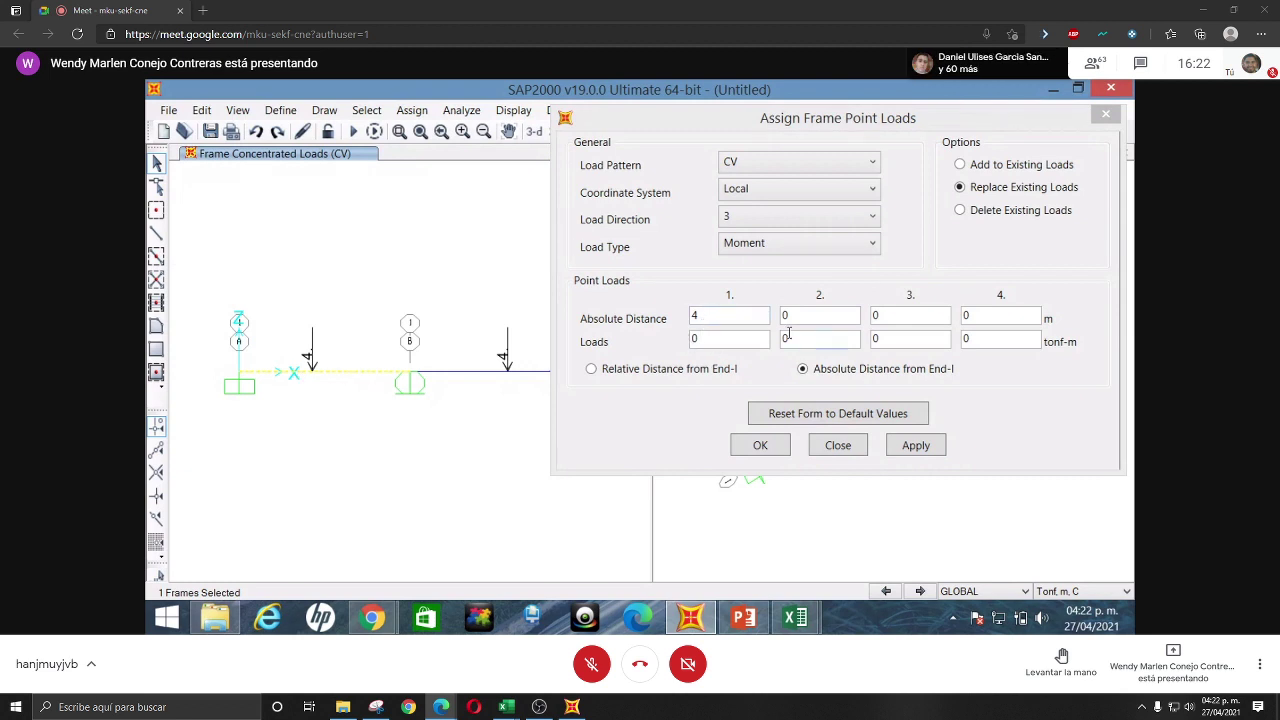
pyautogui.click(671, 325)
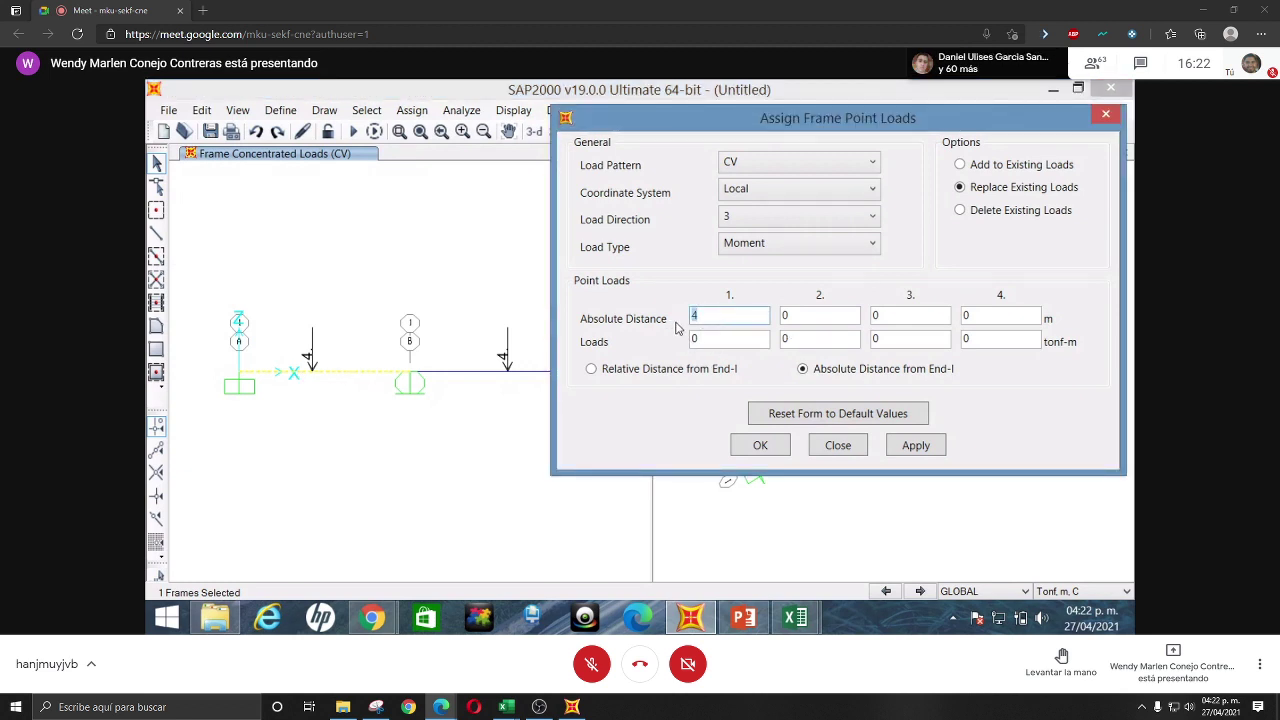
pyautogui.write('1')
pyautogui.press('Tab')
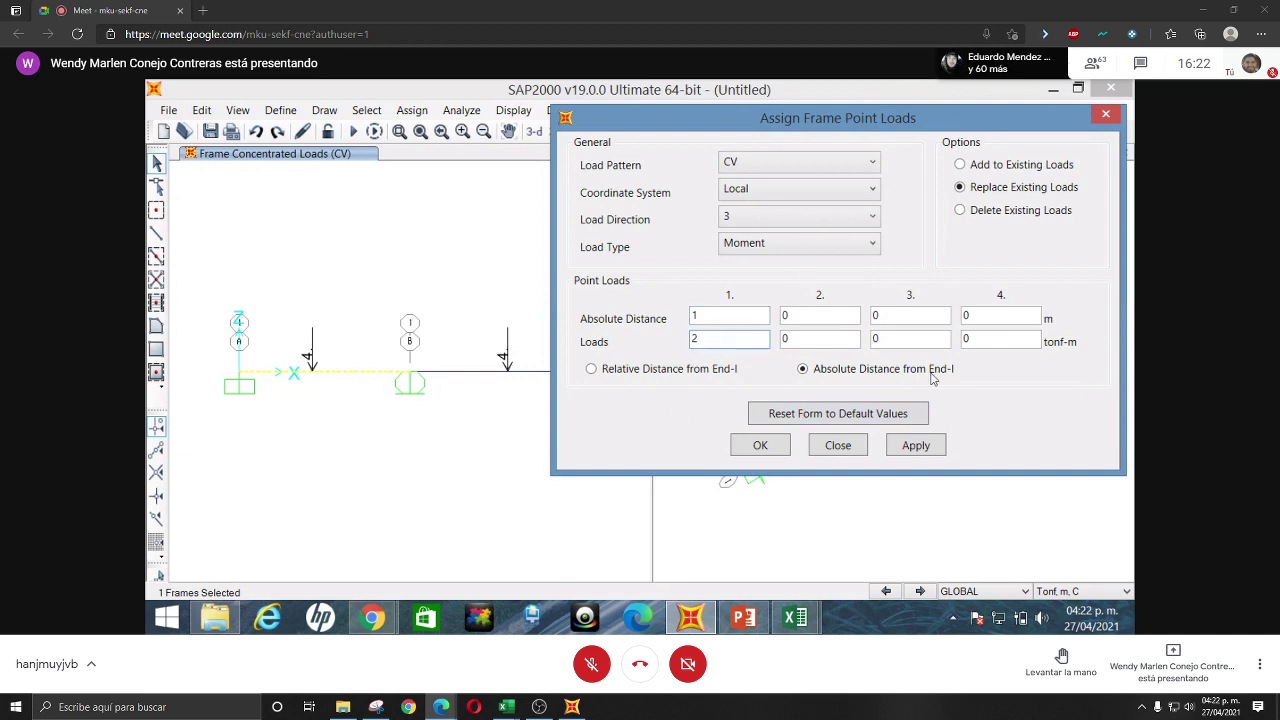
pyautogui.click(917, 455)
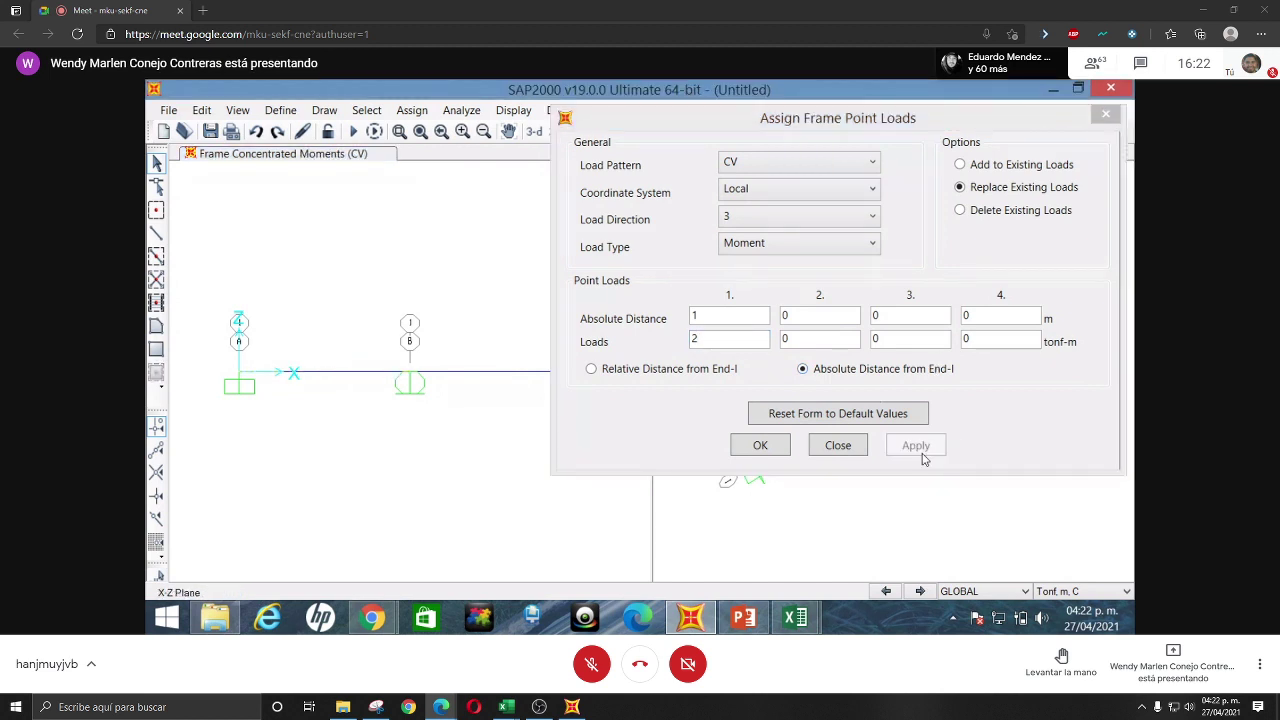
# - Inspect the assigned moment in the XY plane view and return to the XZ view
pyautogui.moveTo(793, 110); pyautogui.dragTo(1028, 274)
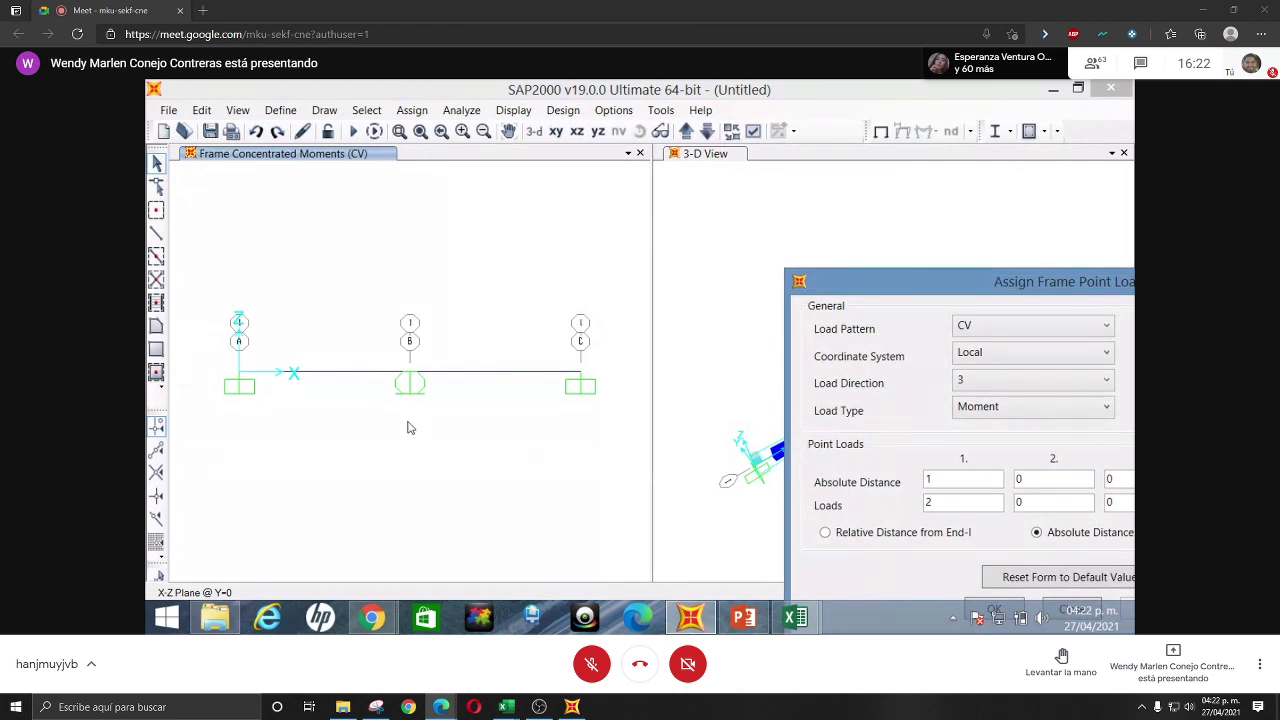
pyautogui.click(555, 131)
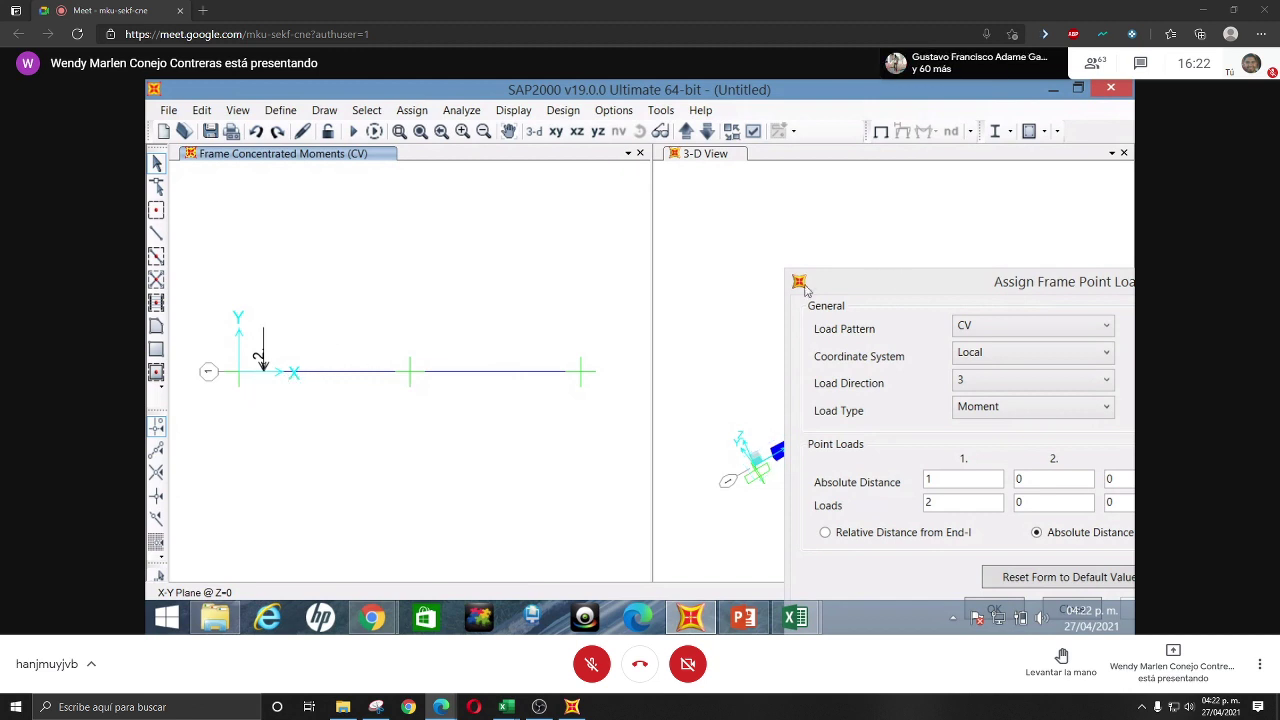
pyautogui.moveTo(961, 284); pyautogui.dragTo(822, 145)
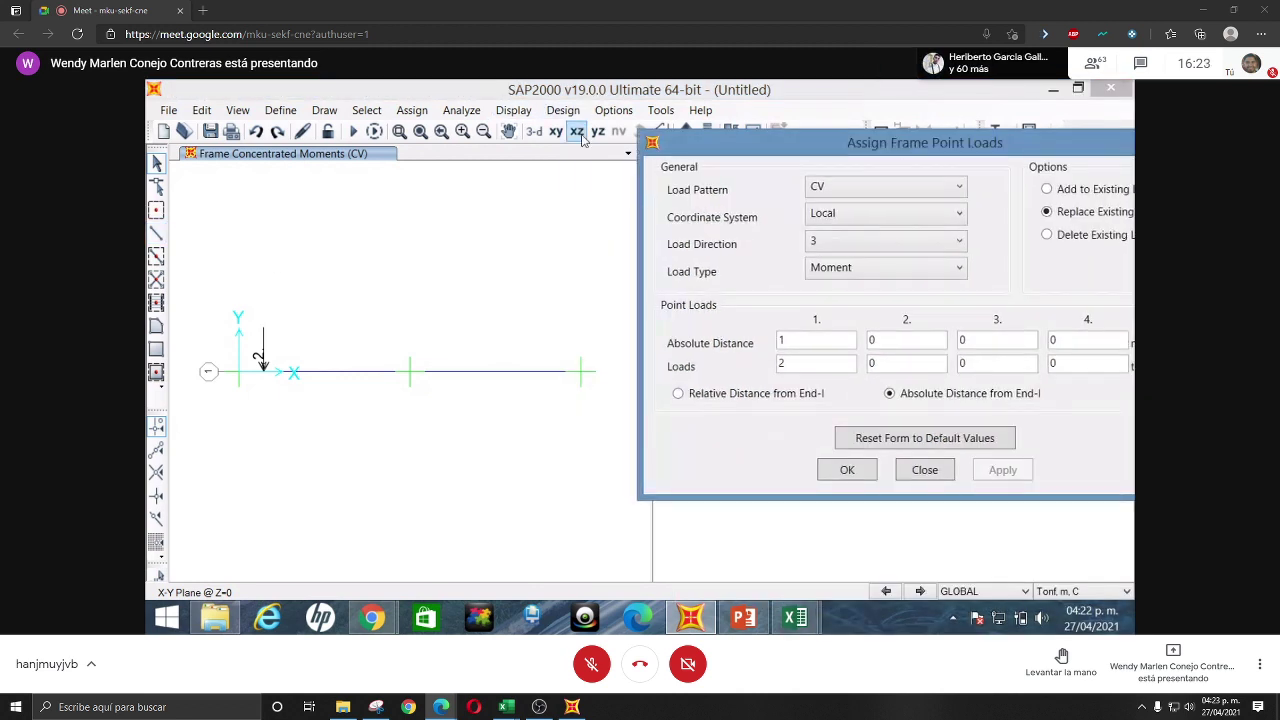
pyautogui.click(348, 263)
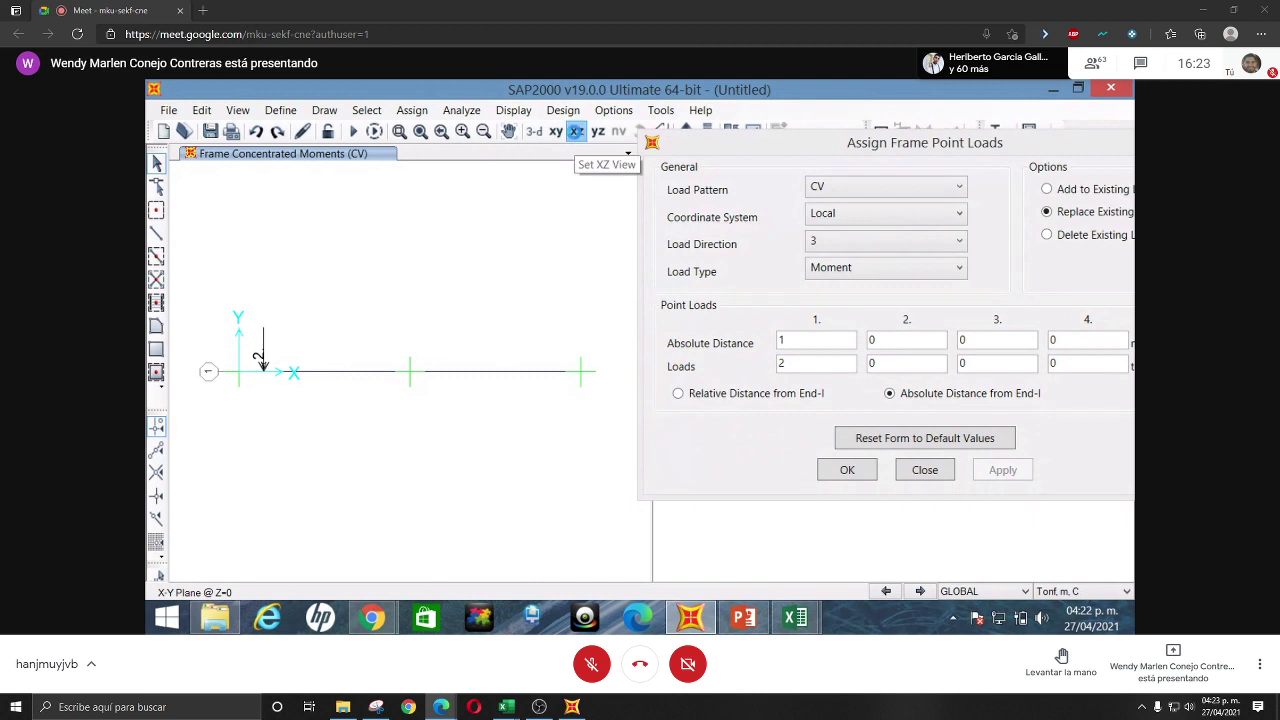
pyautogui.click(577, 131)
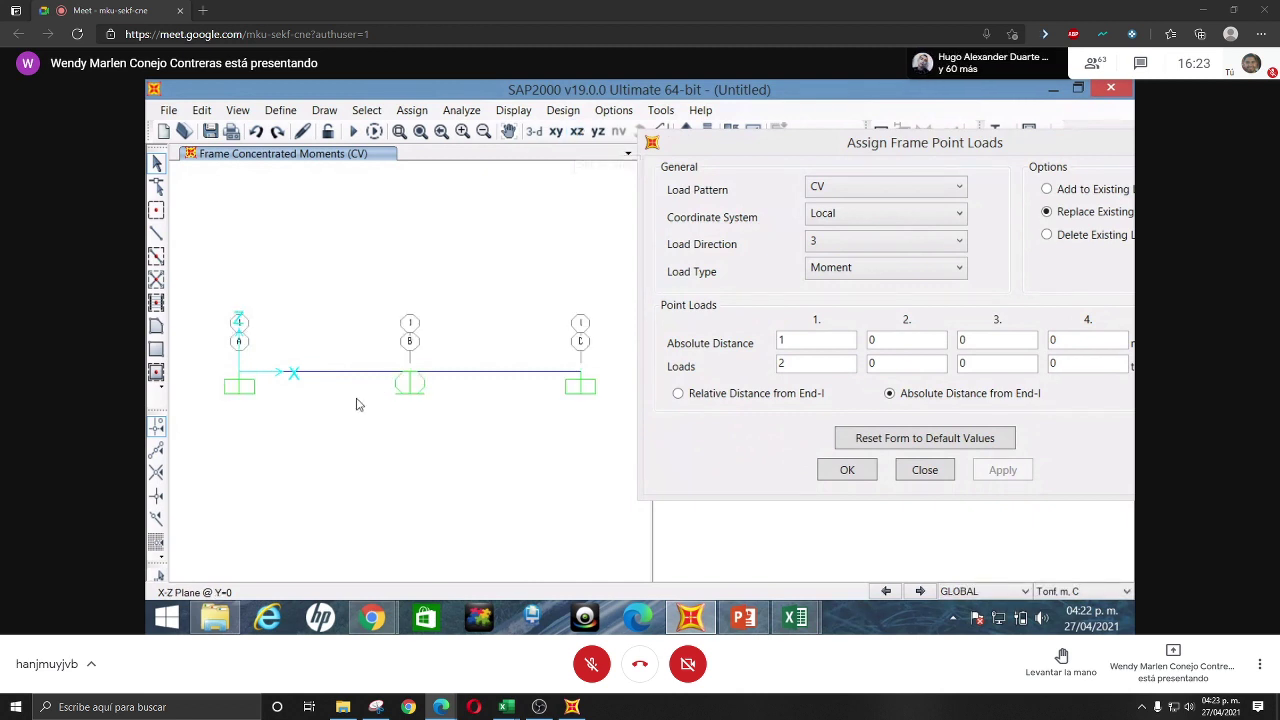
# - Delete the existing CV point loads from the span between grid lines A and B
pyautogui.moveTo(354, 403); pyautogui.dragTo(290, 276)
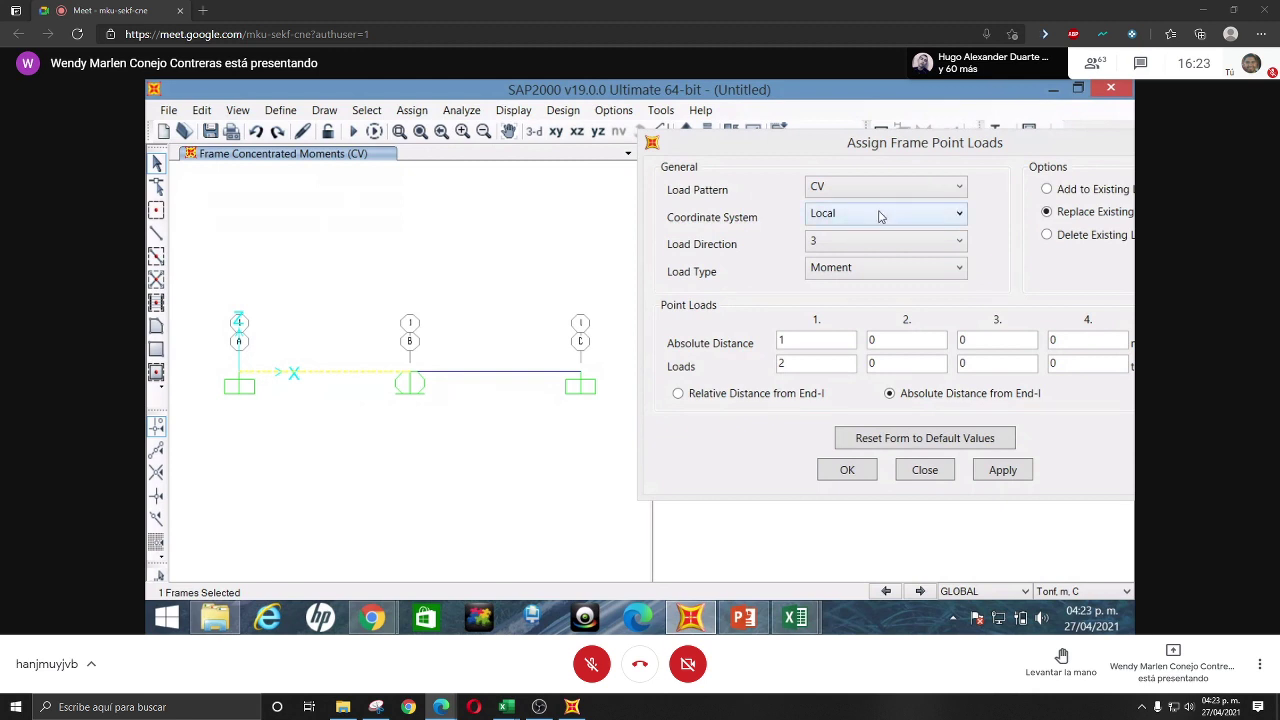
pyautogui.click(1082, 236)
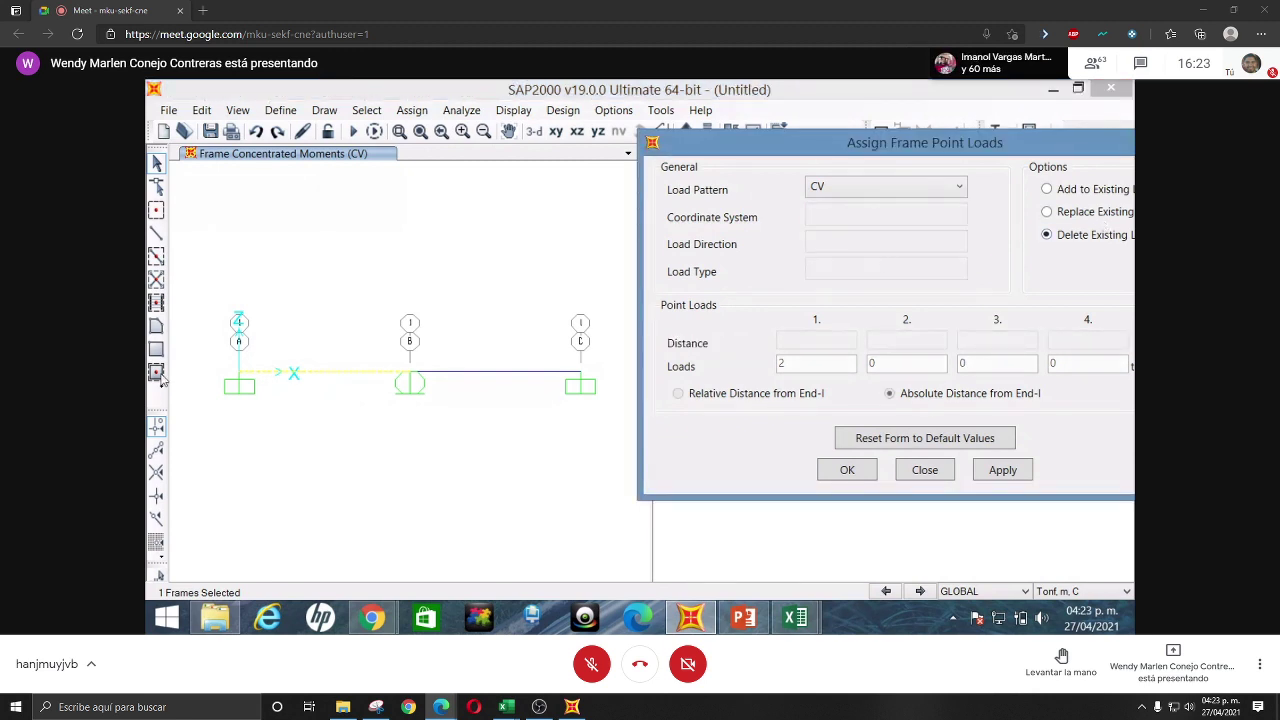
pyautogui.click(1000, 476)
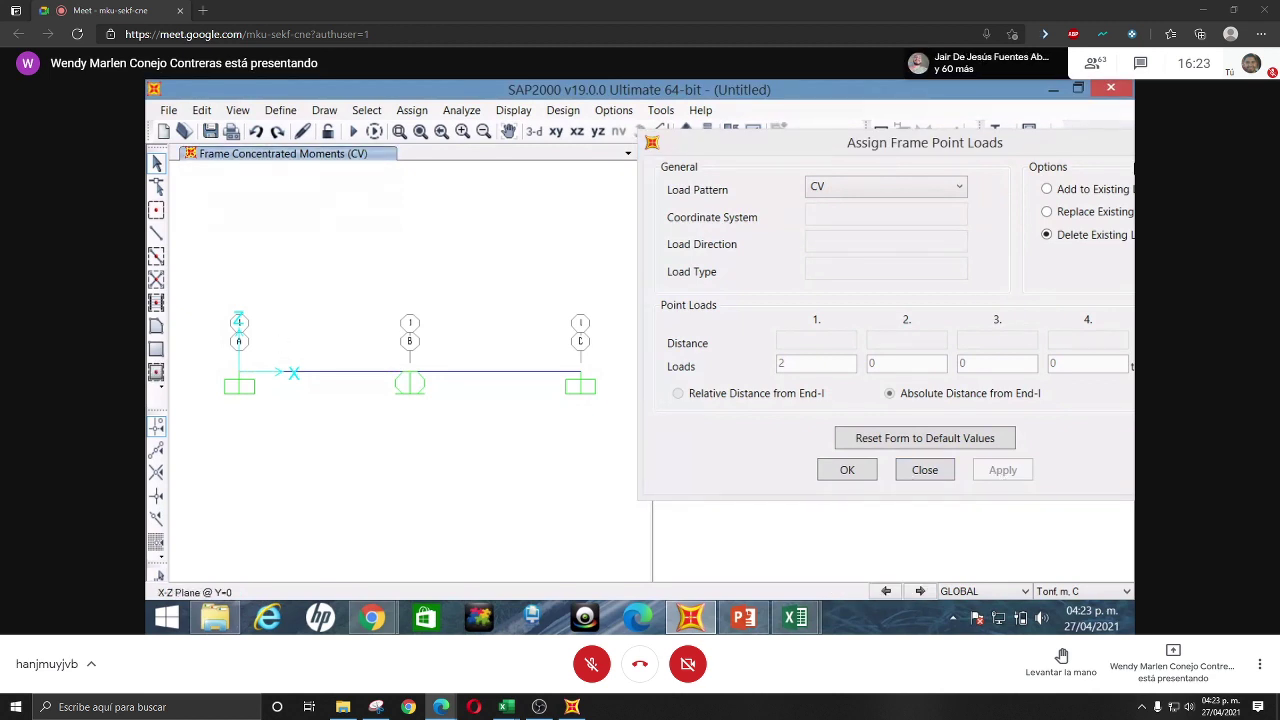
# - Set the frame point loads to replace existing loads, using the GLOBAL coordinate system, Gravity direction and Force type
pyautogui.click(1047, 213)
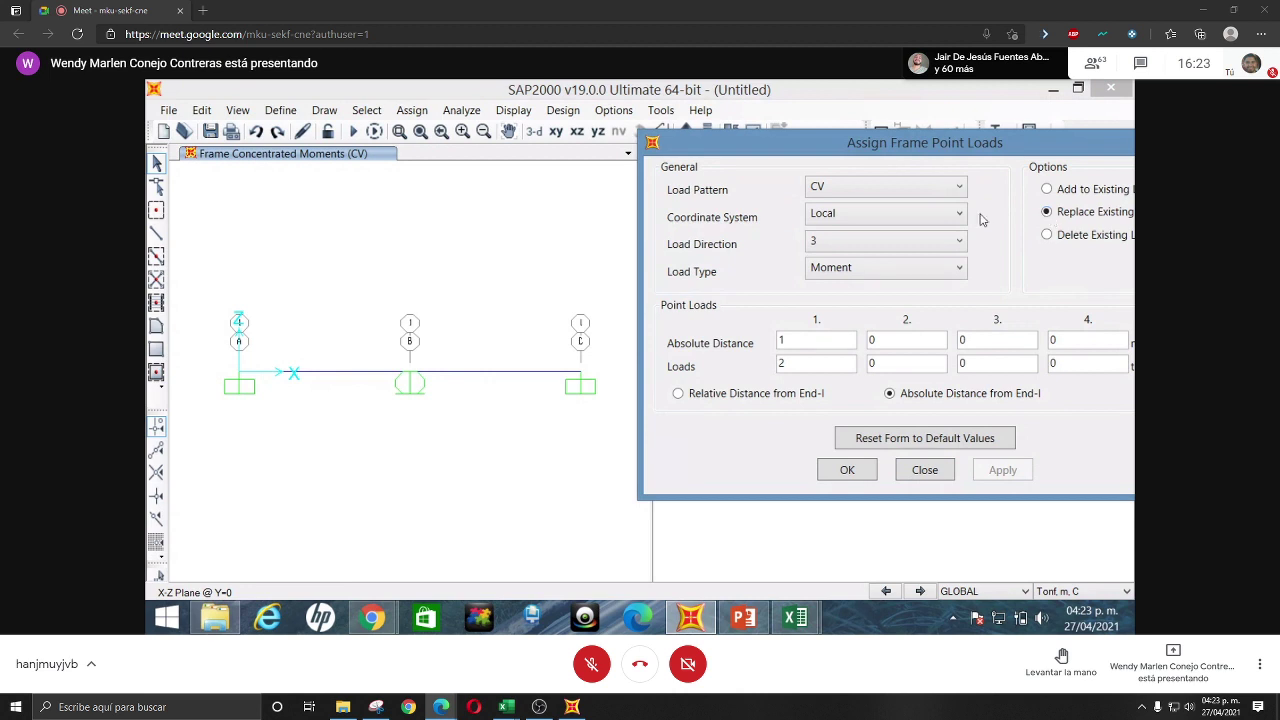
pyautogui.click(855, 216)
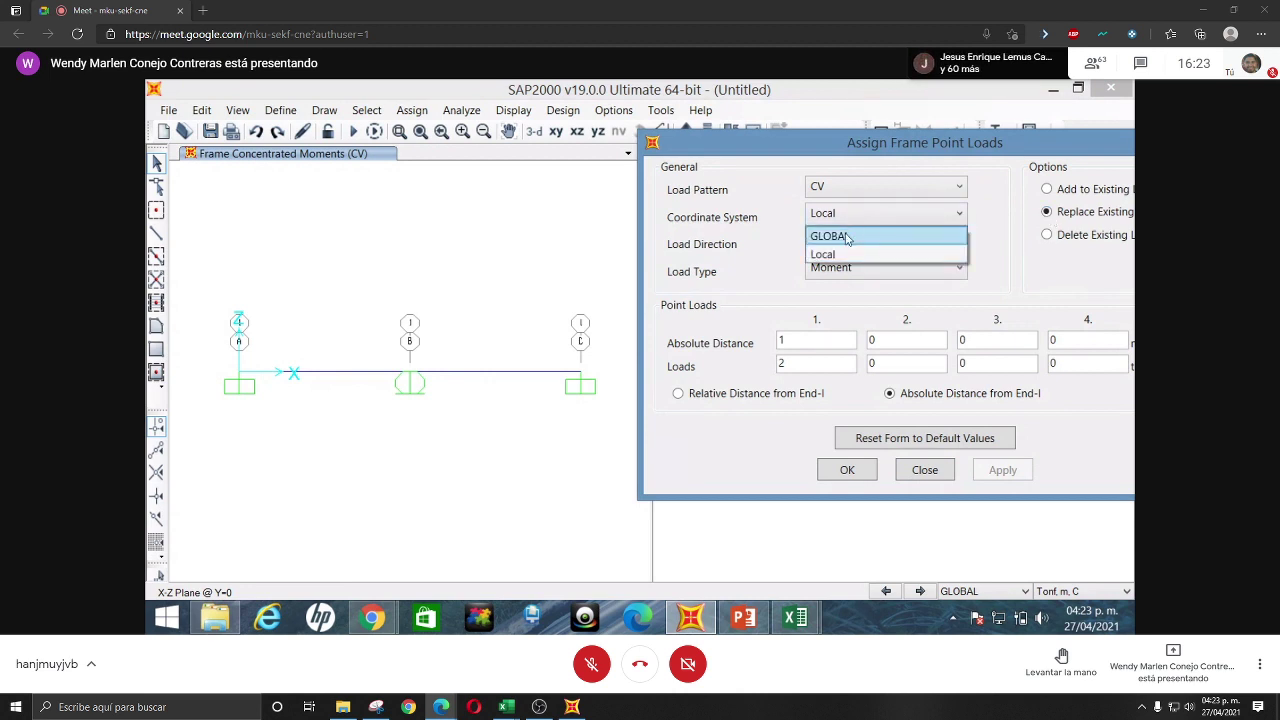
pyautogui.click(846, 237)
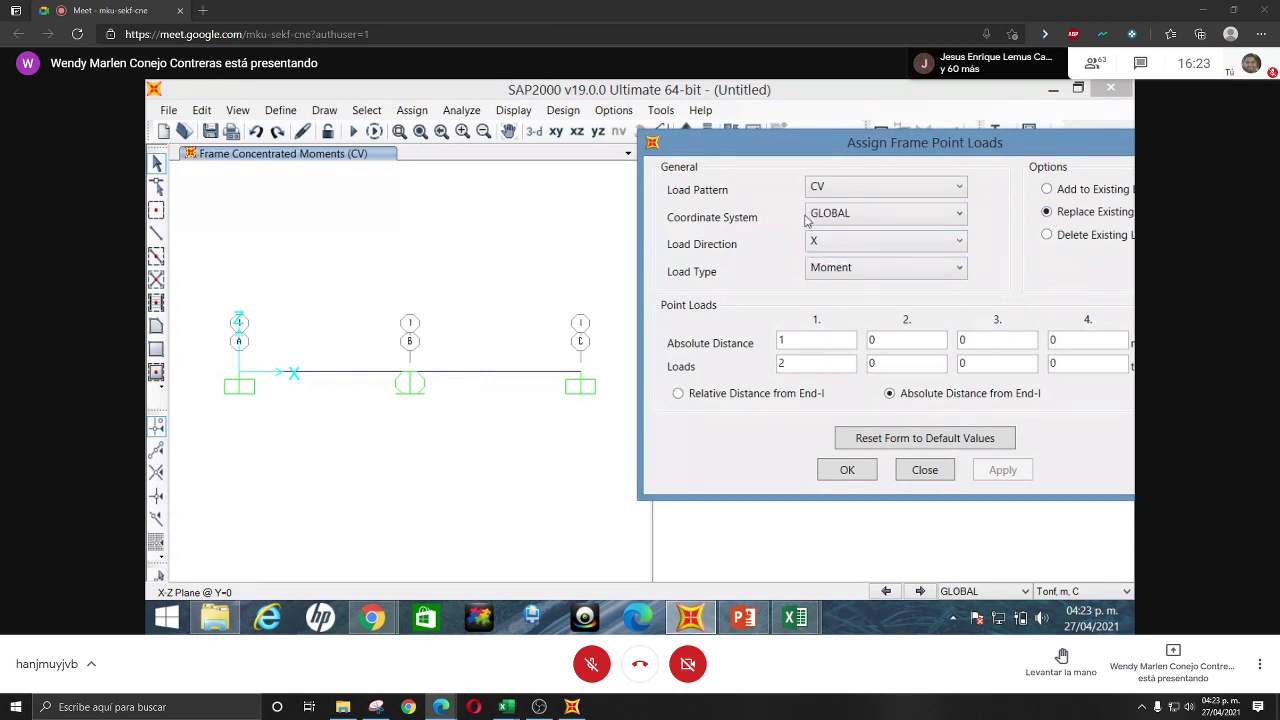
pyautogui.click(846, 249)
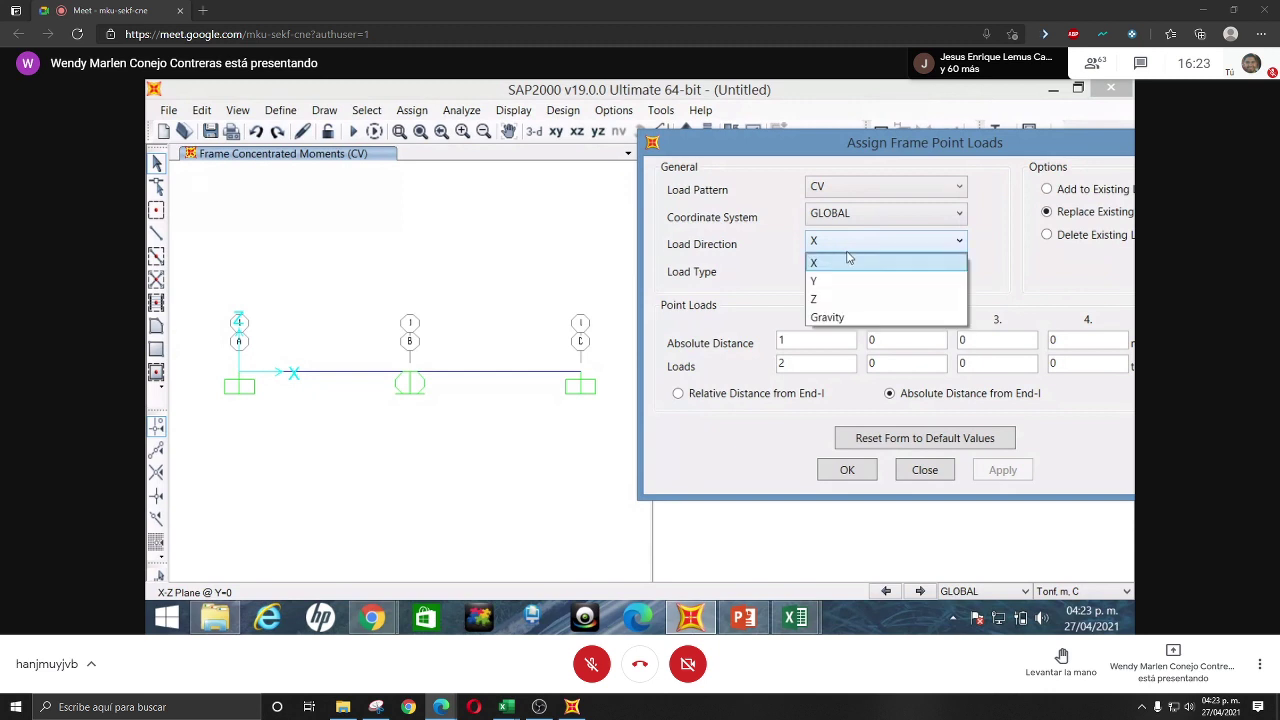
pyautogui.click(827, 318)
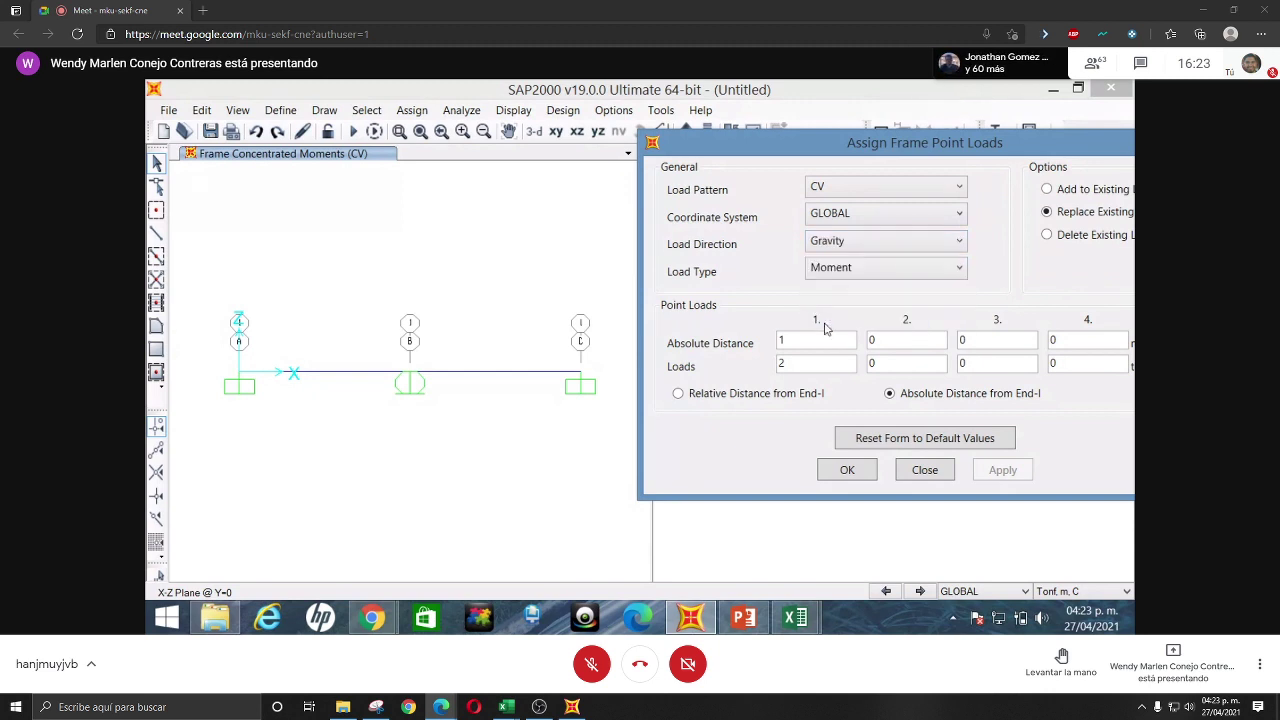
pyautogui.click(881, 274)
pyautogui.click(859, 289)
# - Reassign the 4 tonf gravity point load at an absolute distance of 3 m on the span between grid lines A and B
pyautogui.moveTo(937, 155); pyautogui.dragTo(812, 120)
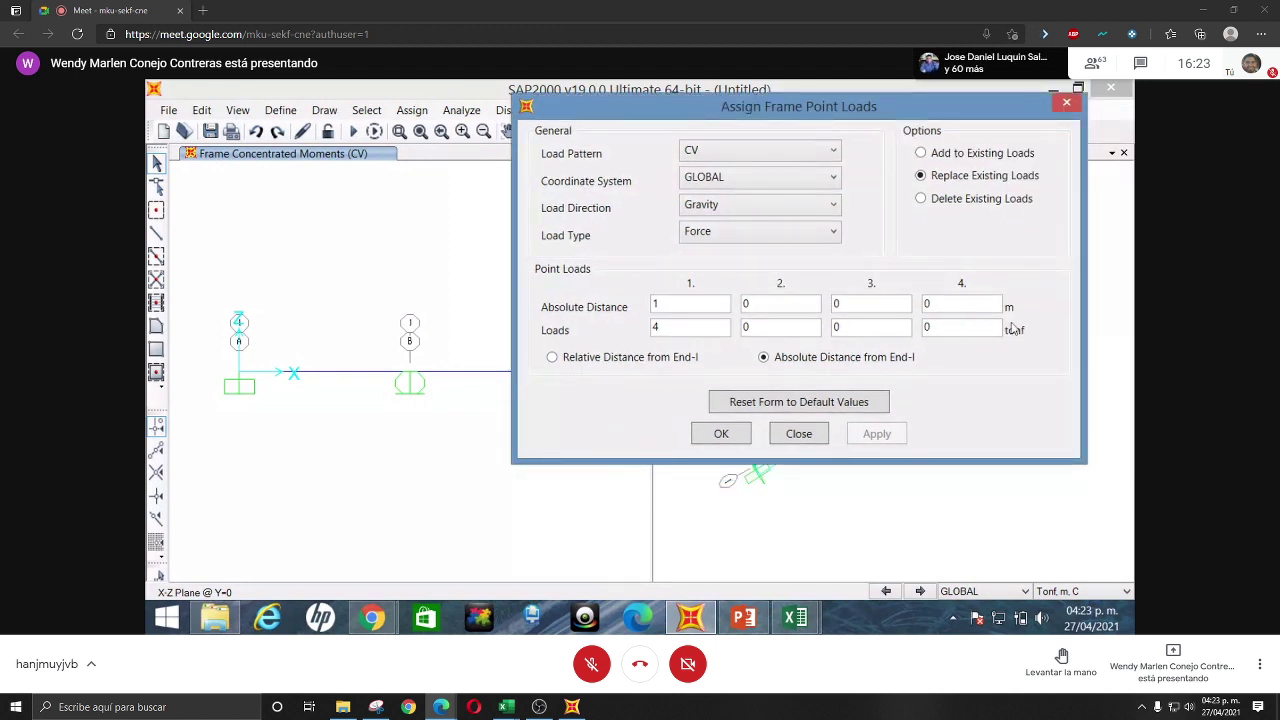
pyautogui.moveTo(687, 304); pyautogui.dragTo(628, 308)
pyautogui.write('3')
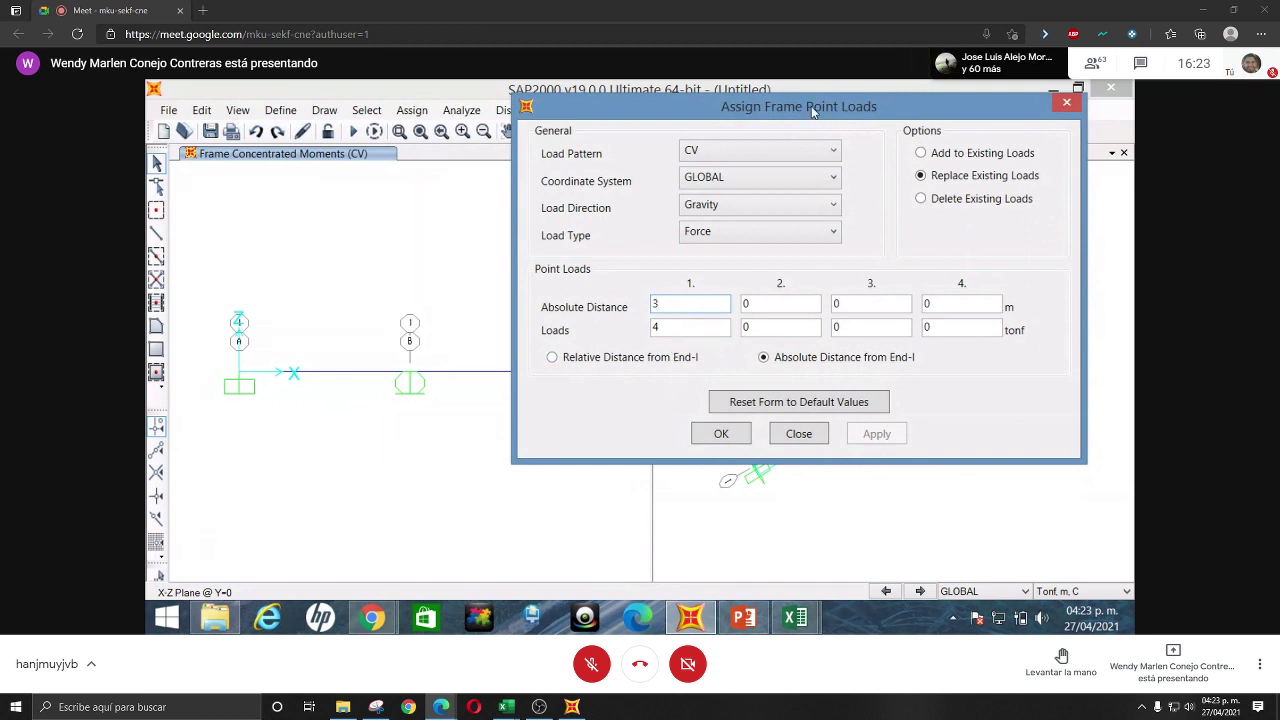
pyautogui.moveTo(812, 112); pyautogui.dragTo(880, 97)
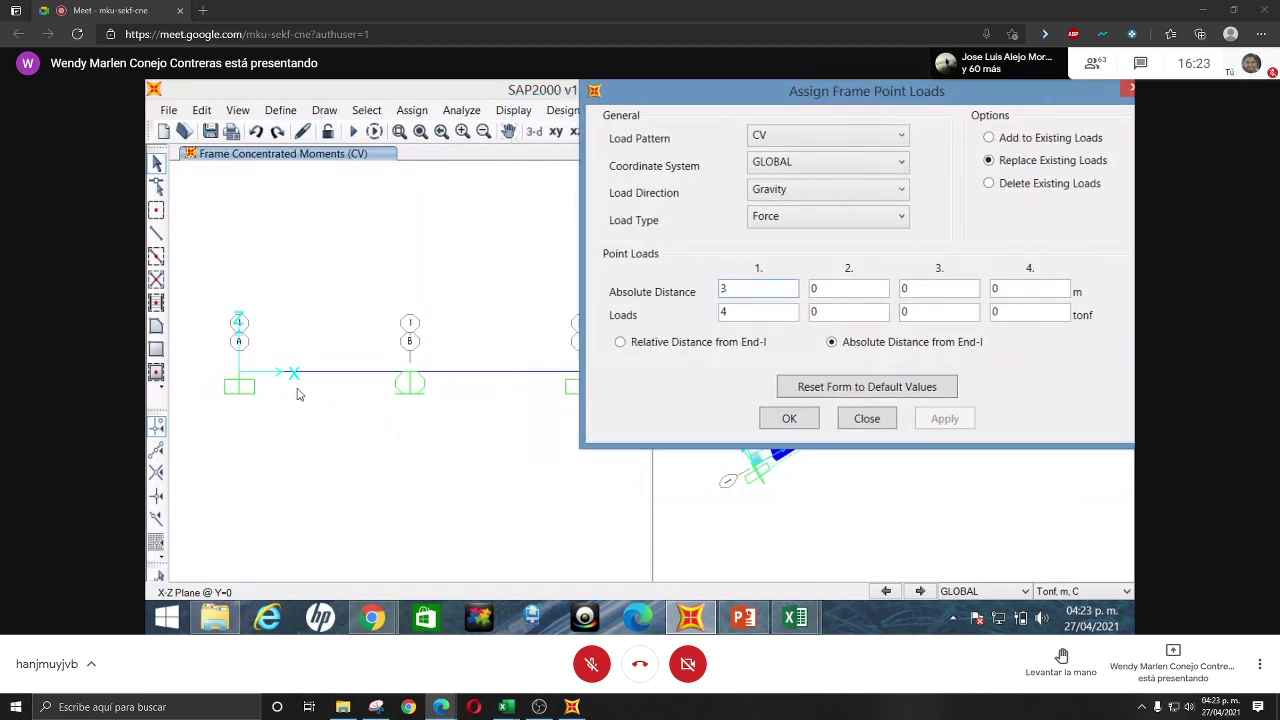
pyautogui.click(292, 373)
pyautogui.click(945, 420)
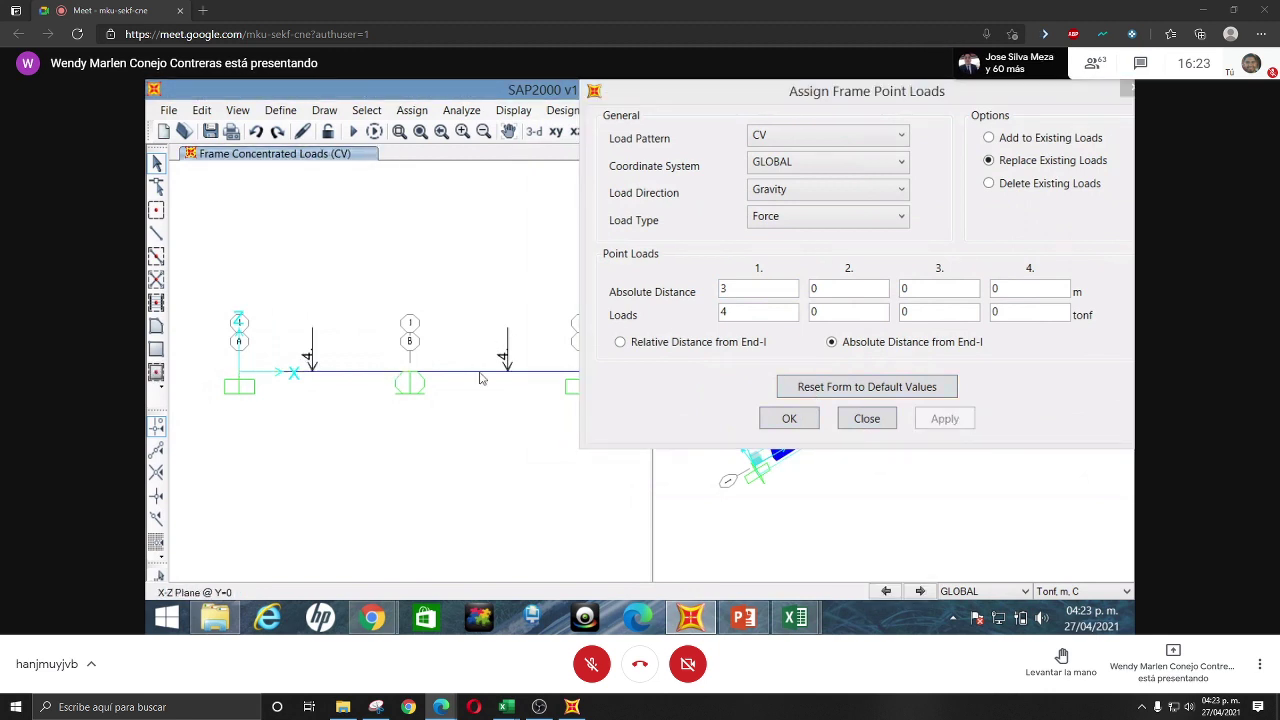
pyautogui.click(789, 419)
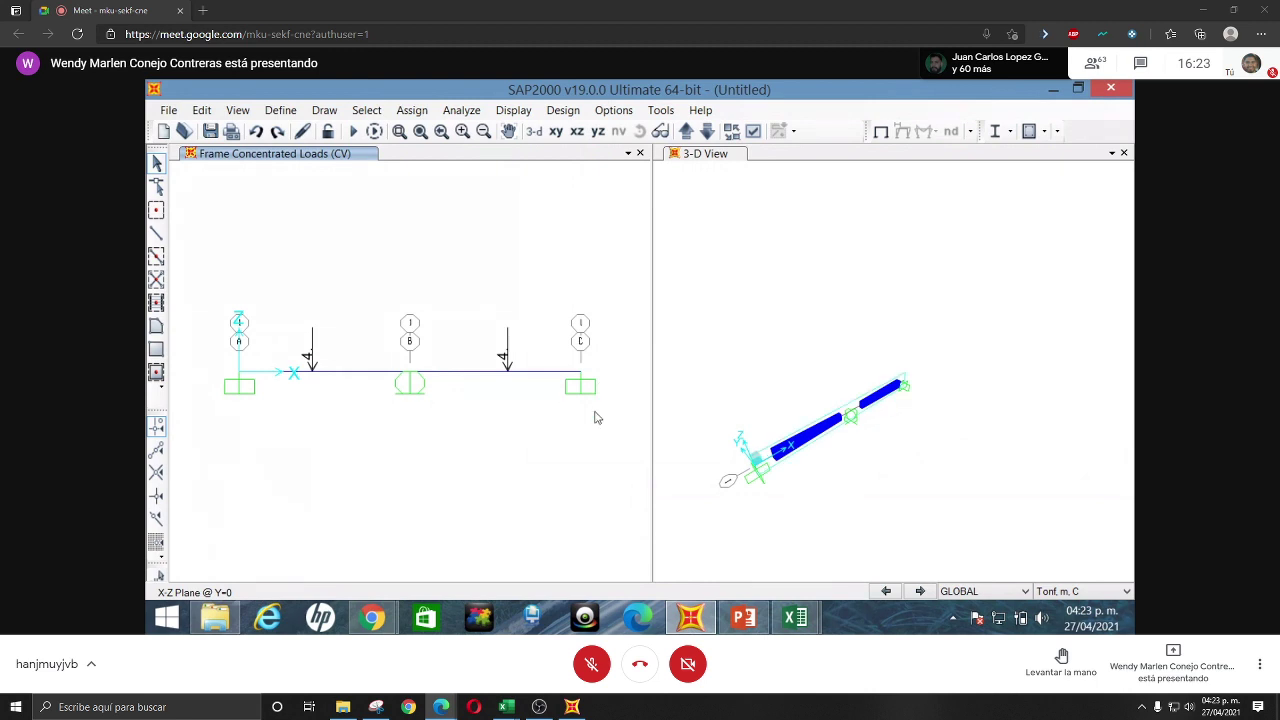
# - Disable the UX degree of freedom in the analysis options, leaving only UZ and RY available for the beam
pyautogui.moveTo(614, 428); pyautogui.dragTo(199, 290)
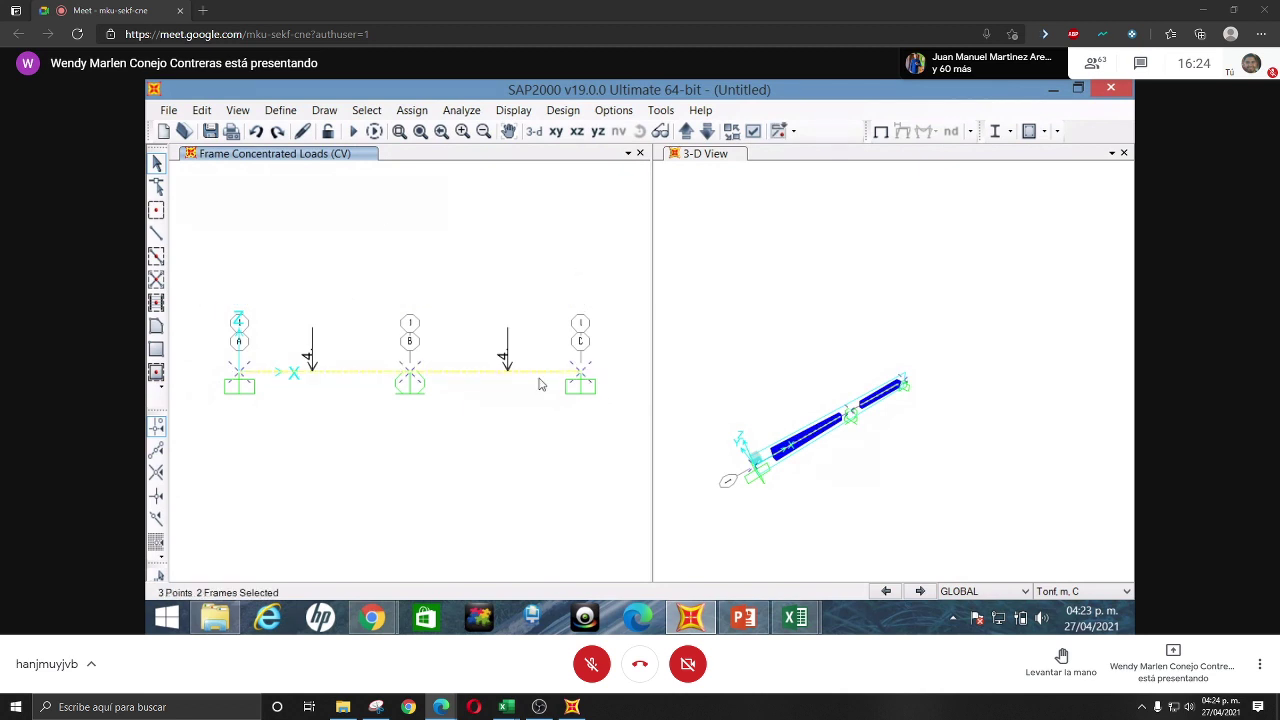
pyautogui.click(461, 110)
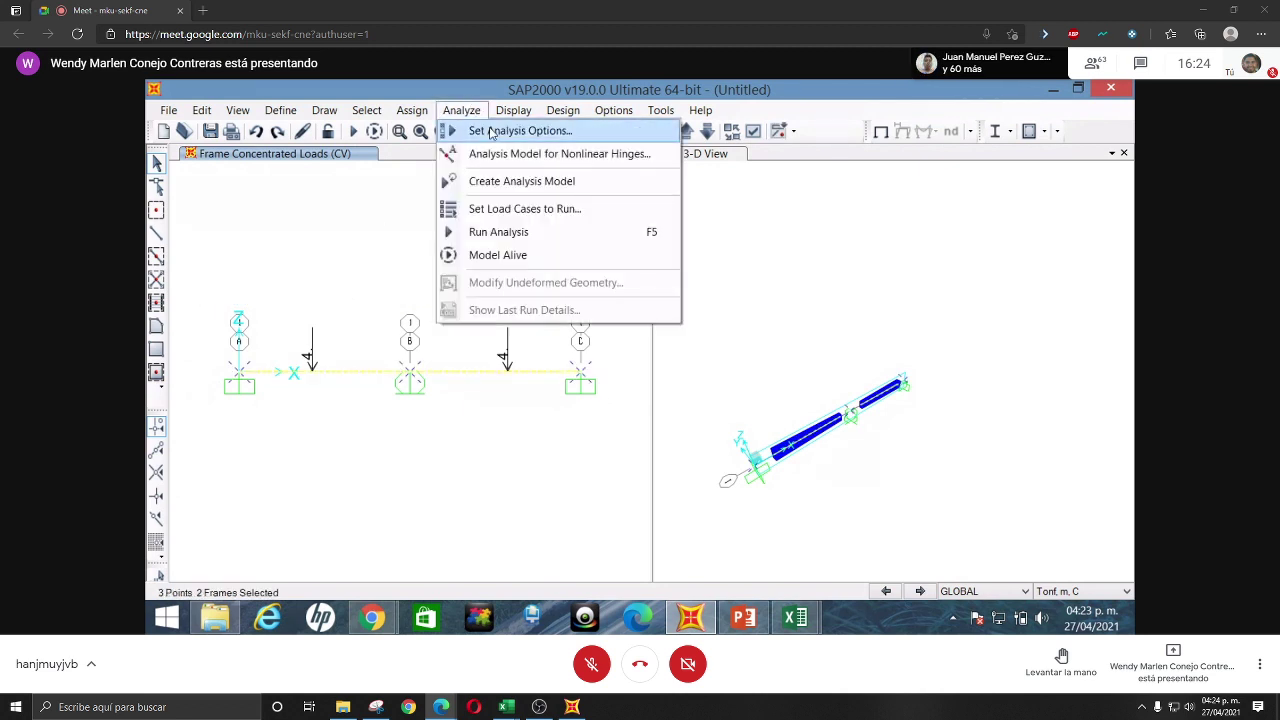
pyautogui.click(491, 133)
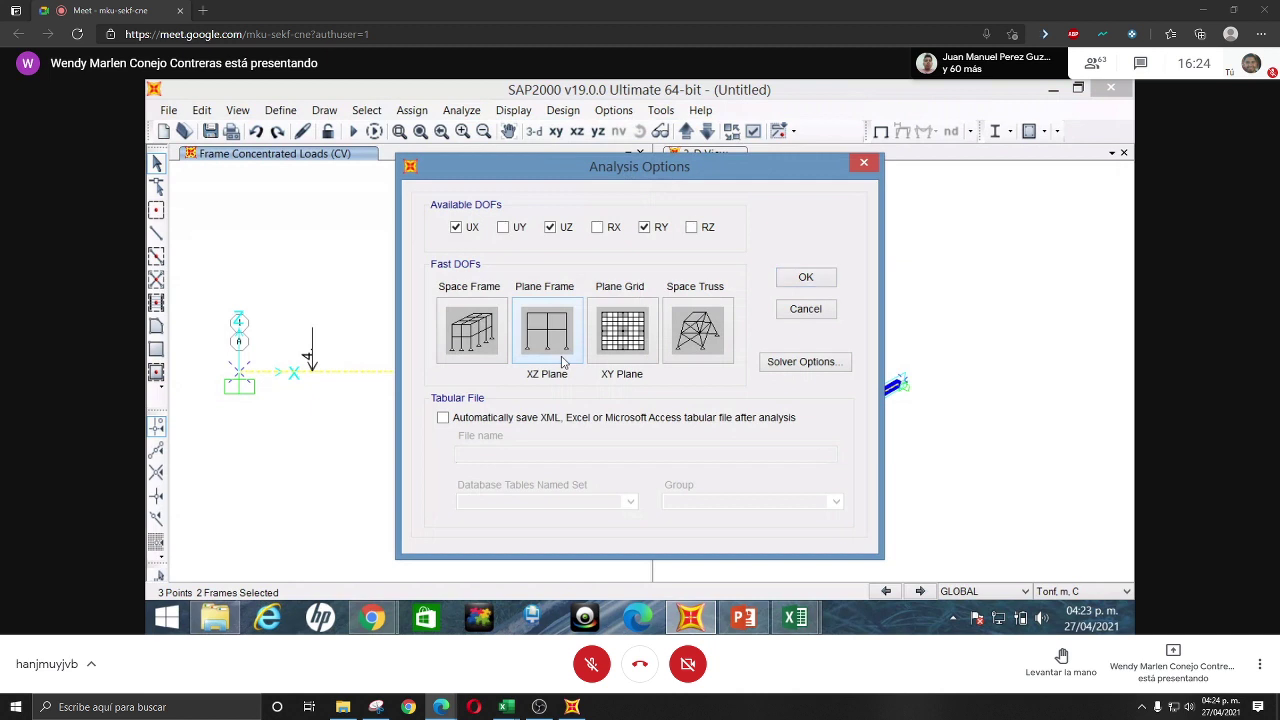
pyautogui.click(470, 228)
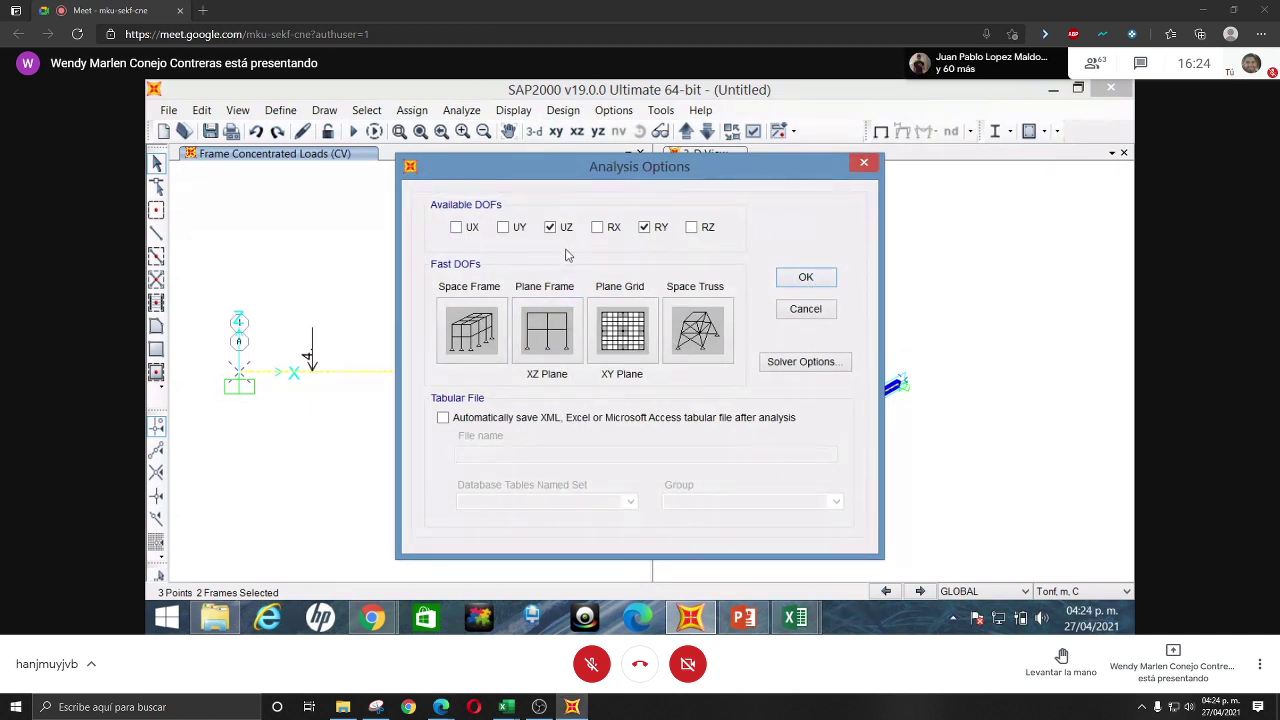
pyautogui.click(816, 277)
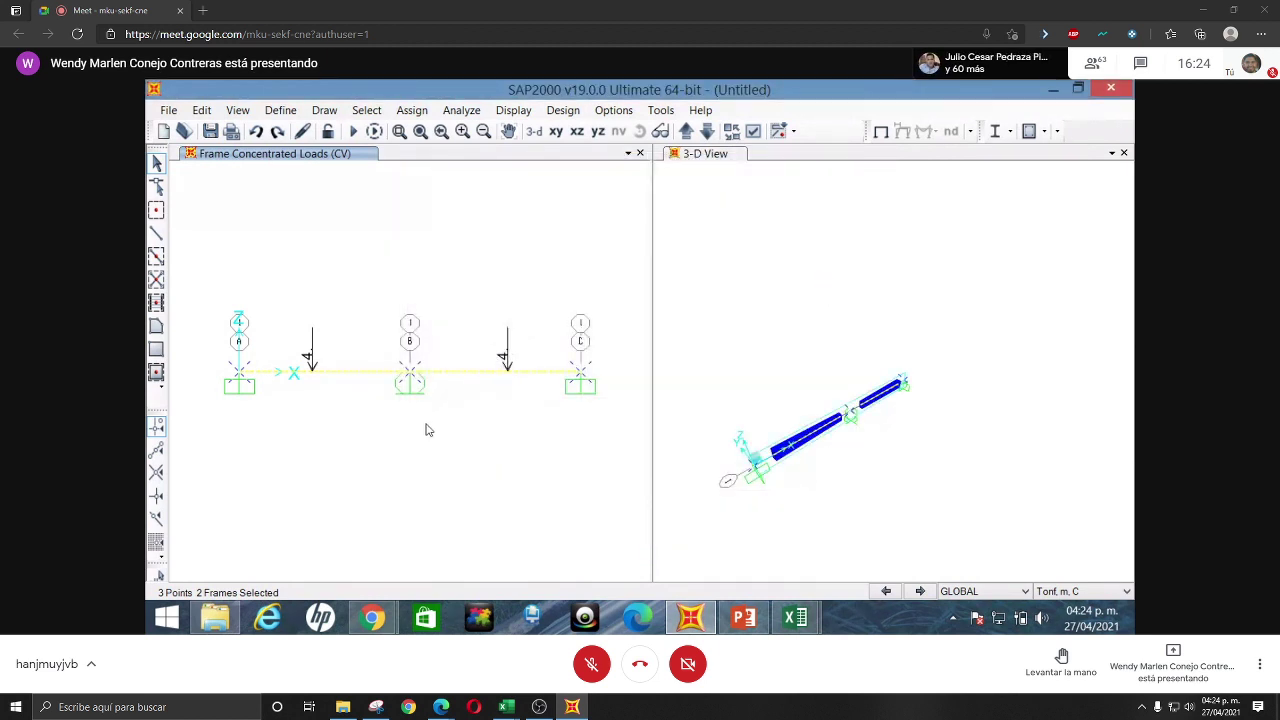
# - Set the MODAL load case to Do Not Run and start the analysis for the DEAD and CV cases
pyautogui.click(375, 141)
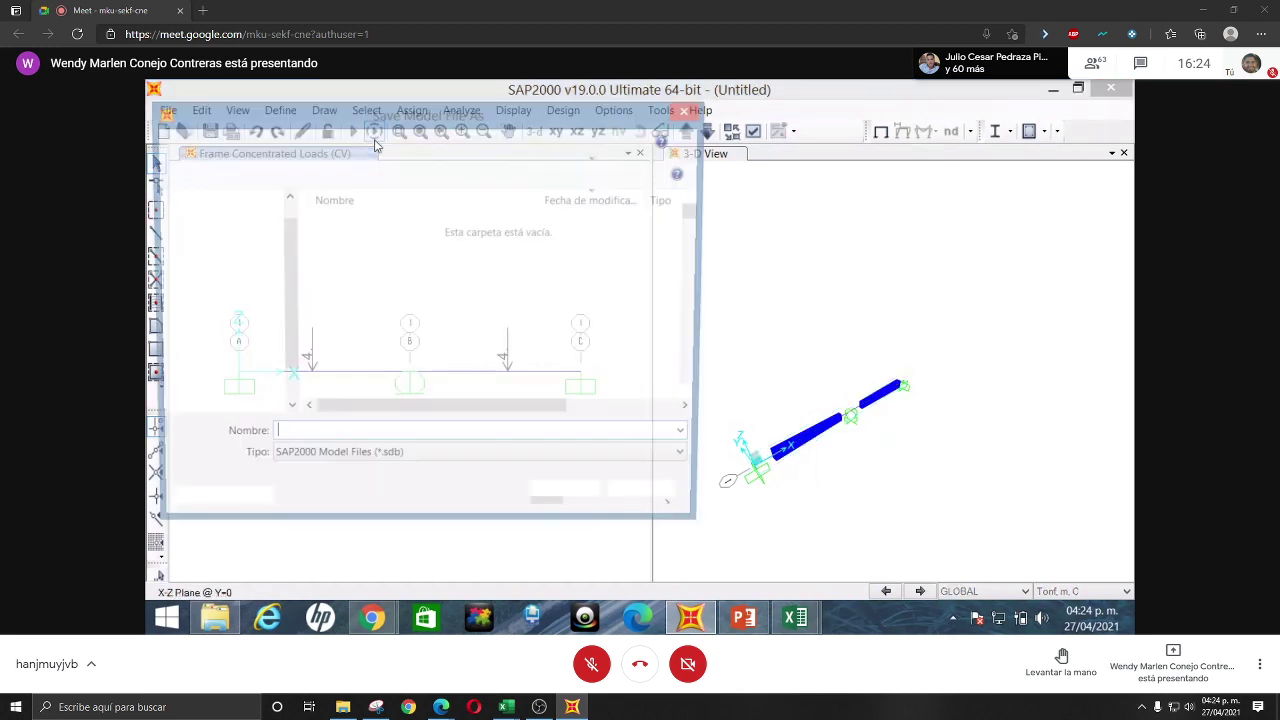
pyautogui.press('Escape')
pyautogui.click(352, 132)
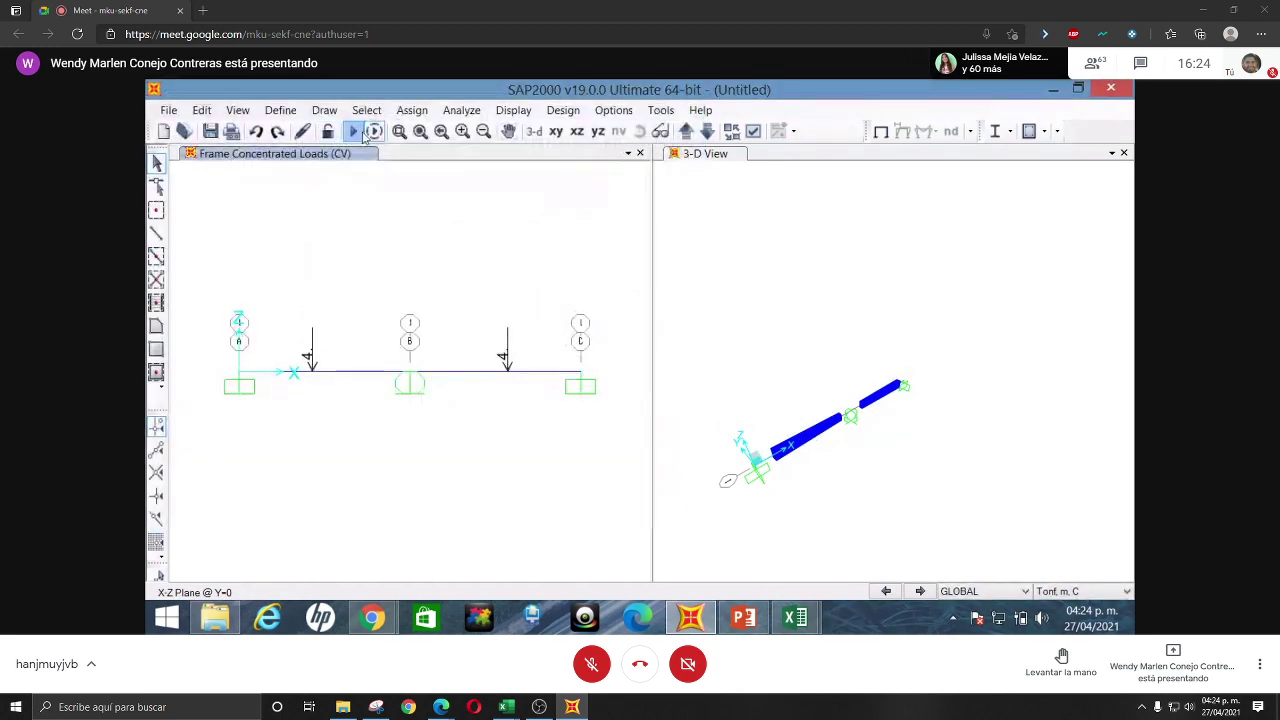
pyautogui.click(515, 273)
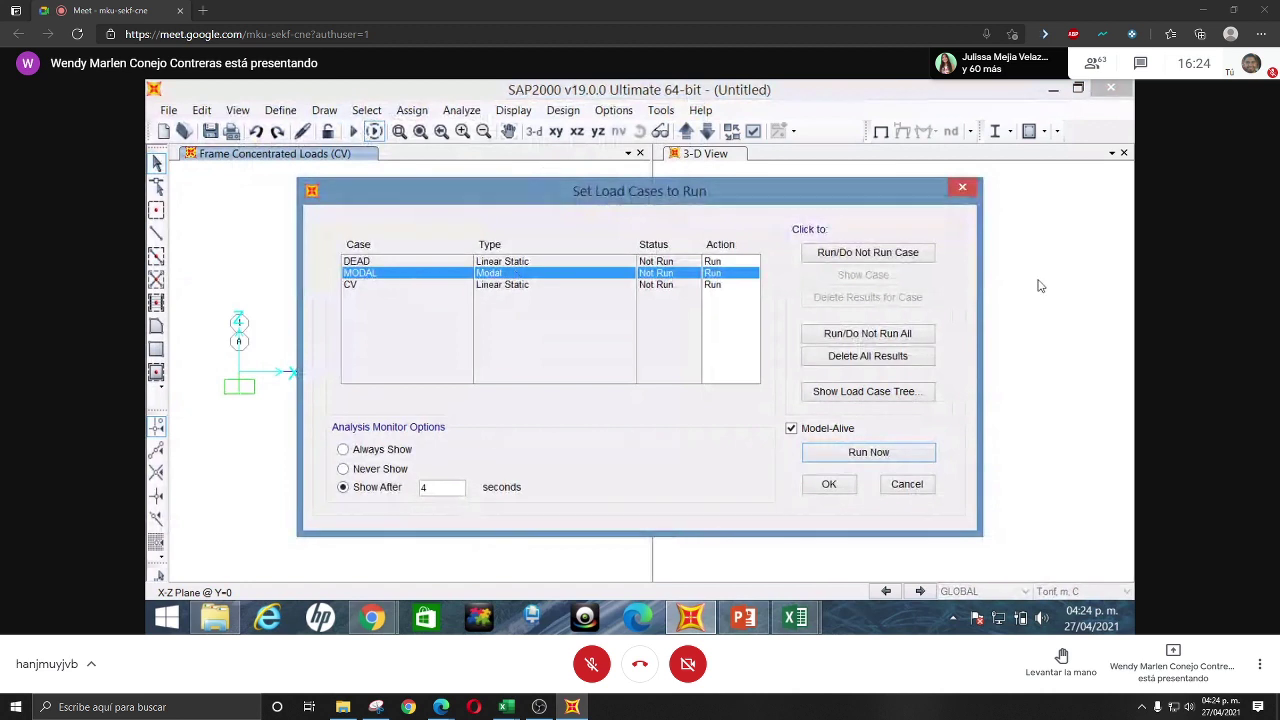
pyautogui.click(855, 254)
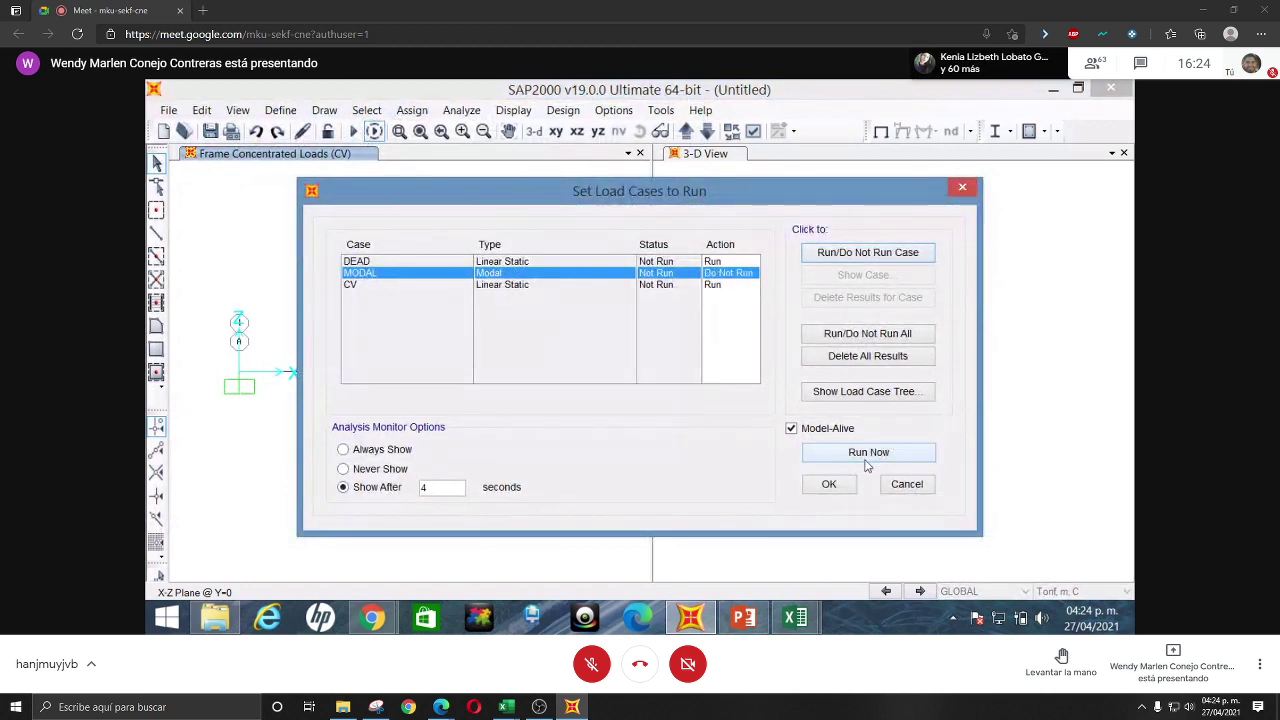
pyautogui.click(897, 456)
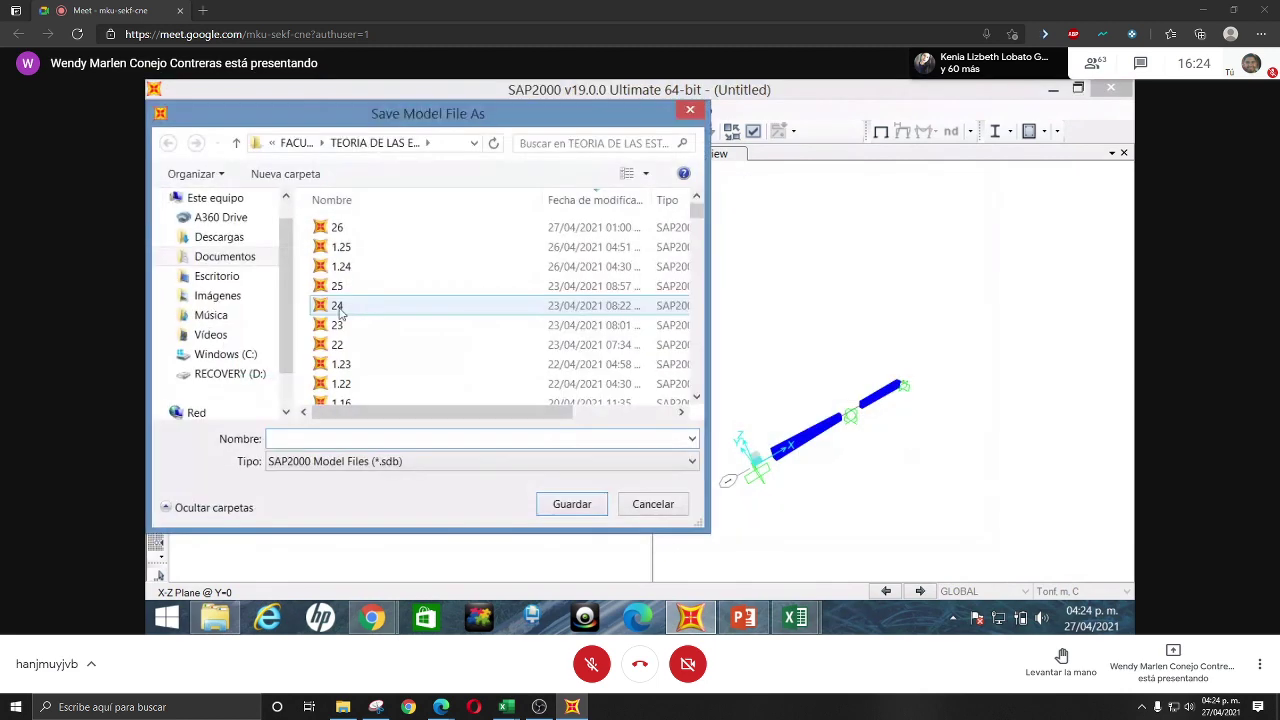
# - Save the model file as 1.26
pyautogui.write('1.26')
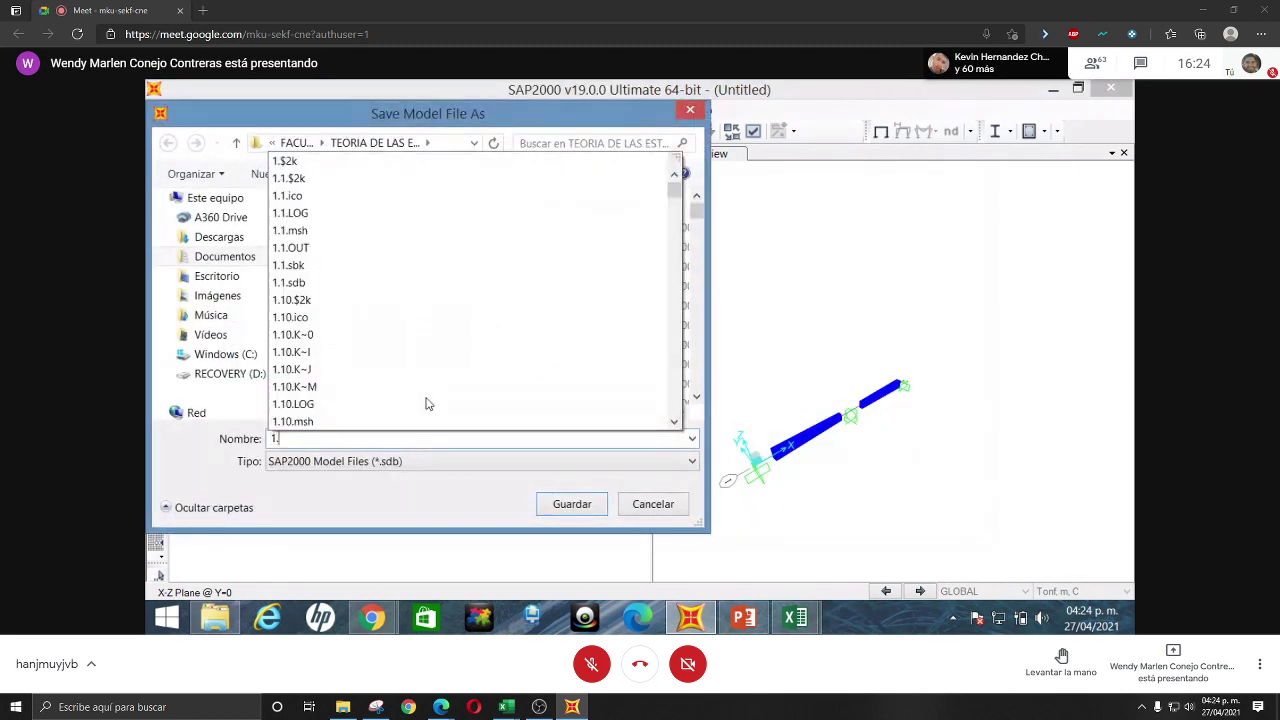
pyautogui.click(580, 503)
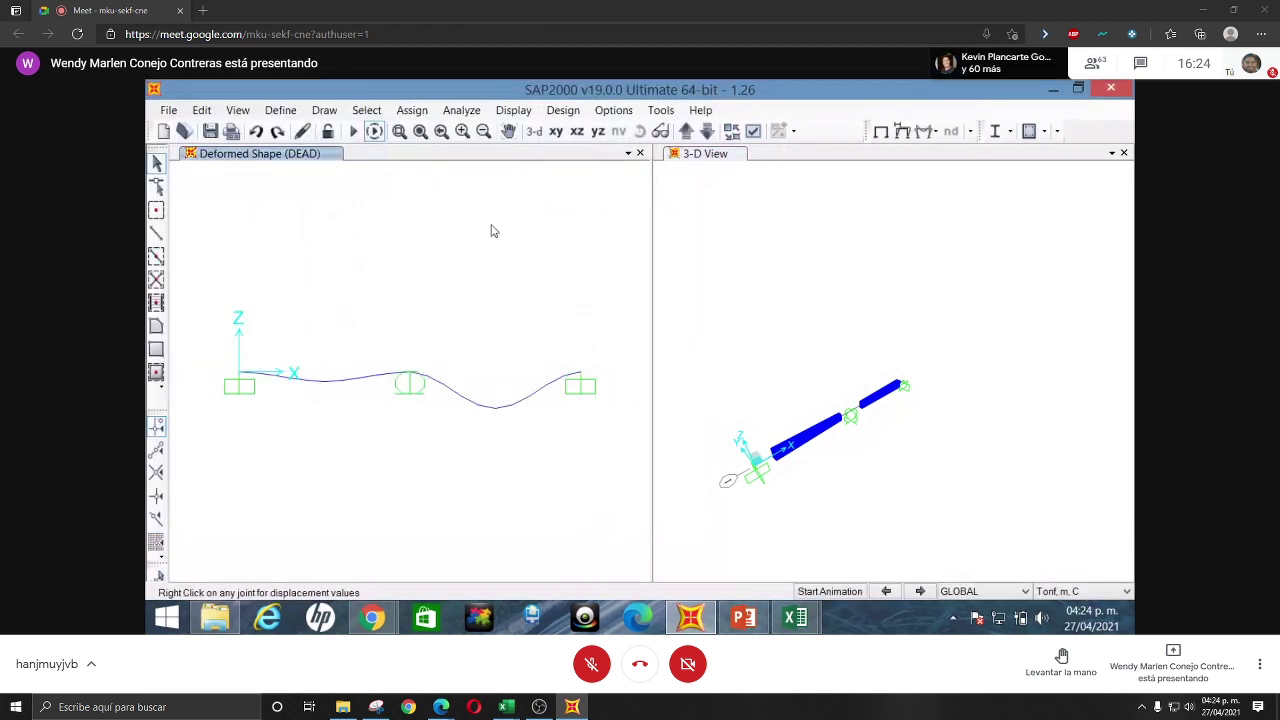
# - Show the deformed shape for the CV load case and check the joint displacements at the two end supports and the middle support
pyautogui.click(920, 592)
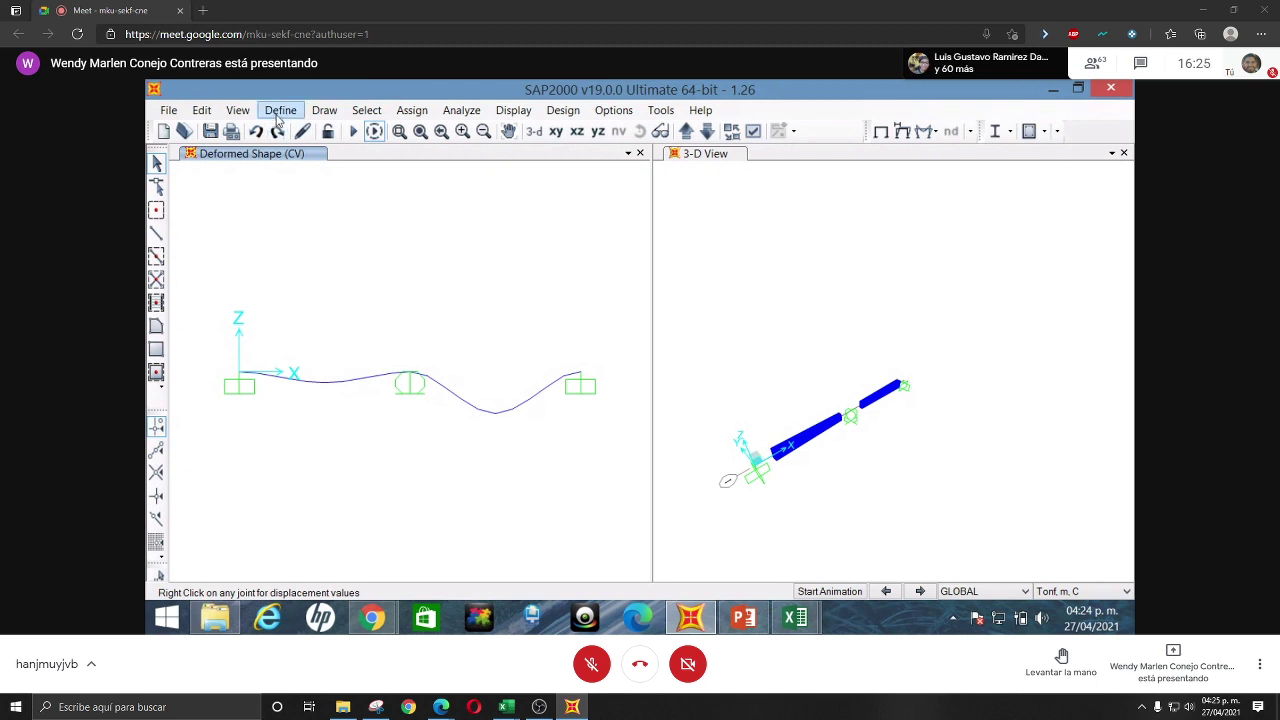
pyautogui.rightClick(240, 376)
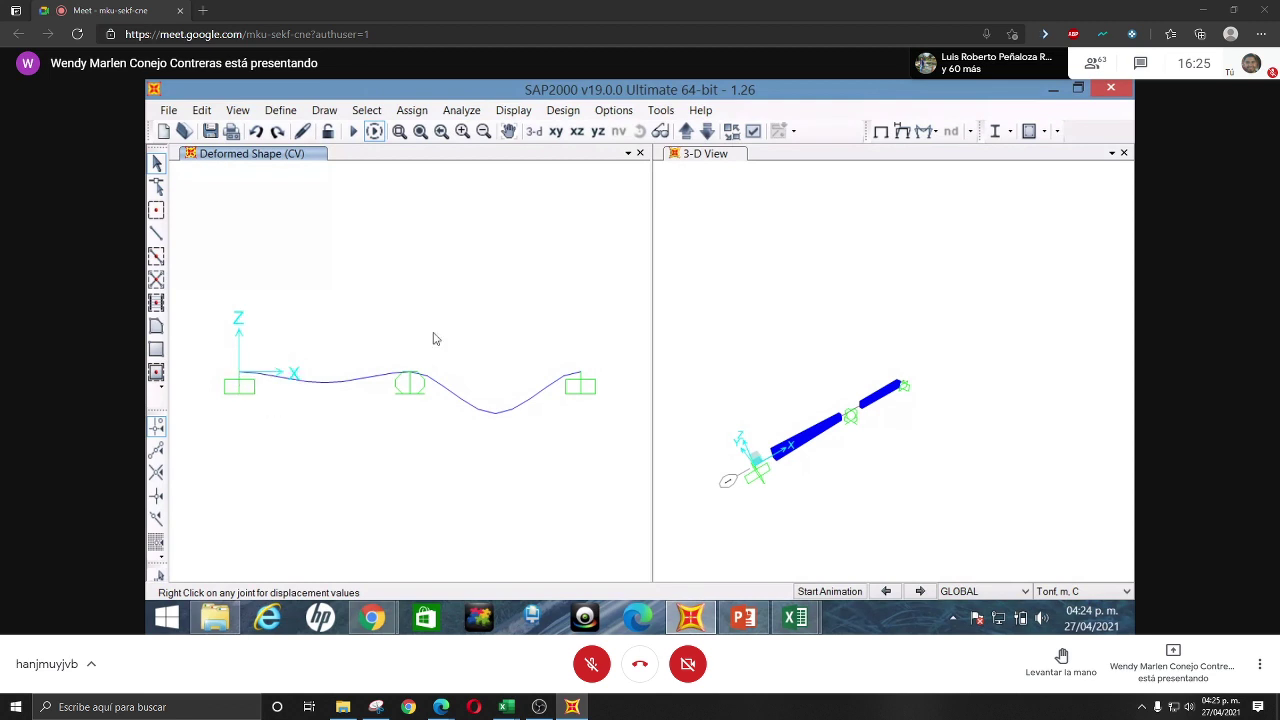
pyautogui.rightClick(584, 376)
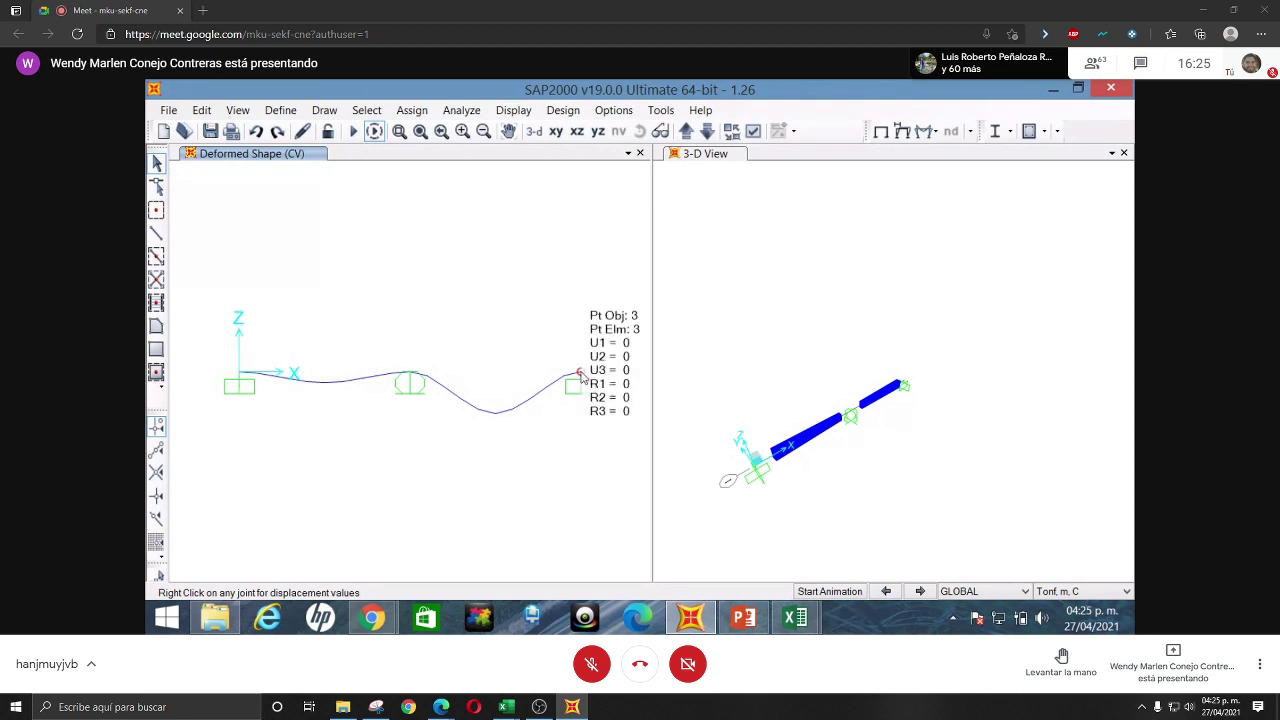
pyautogui.rightClick(409, 379)
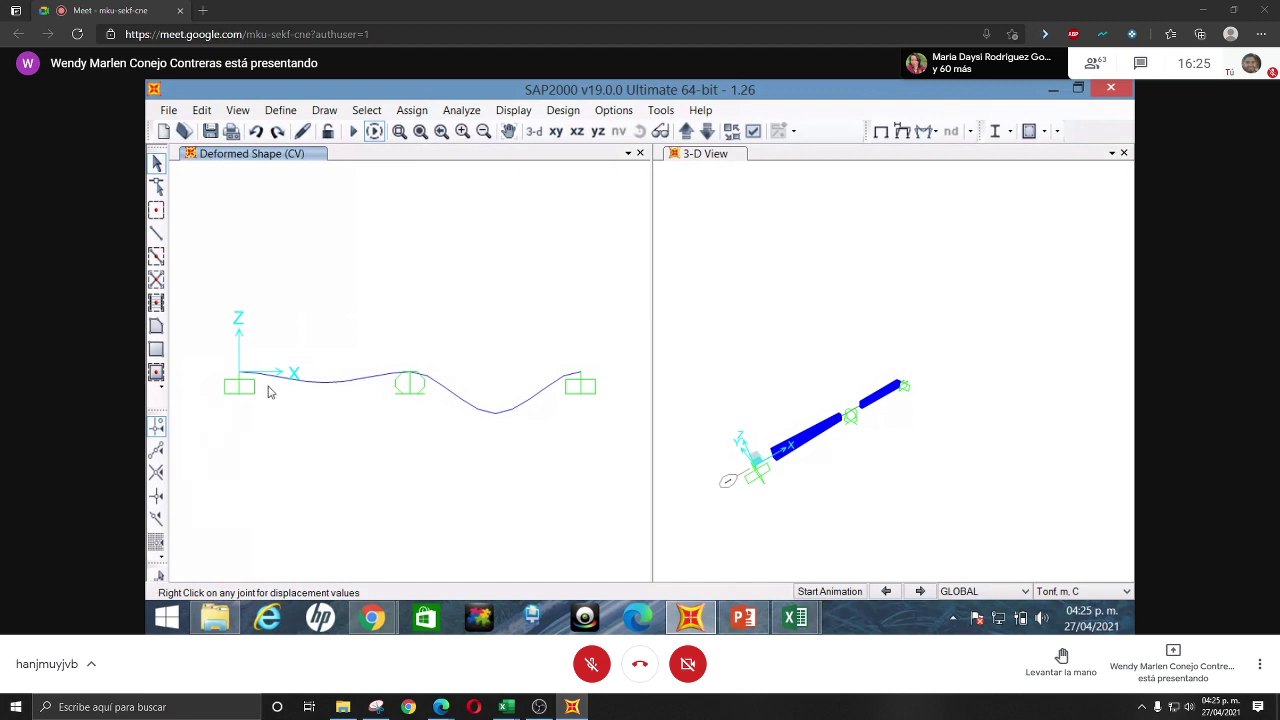
# - Switch to the PowerPoint exercises, review the EJERCICIO 26 beam statement on slide 29, and return to SAP2000
pyautogui.click(742, 618)
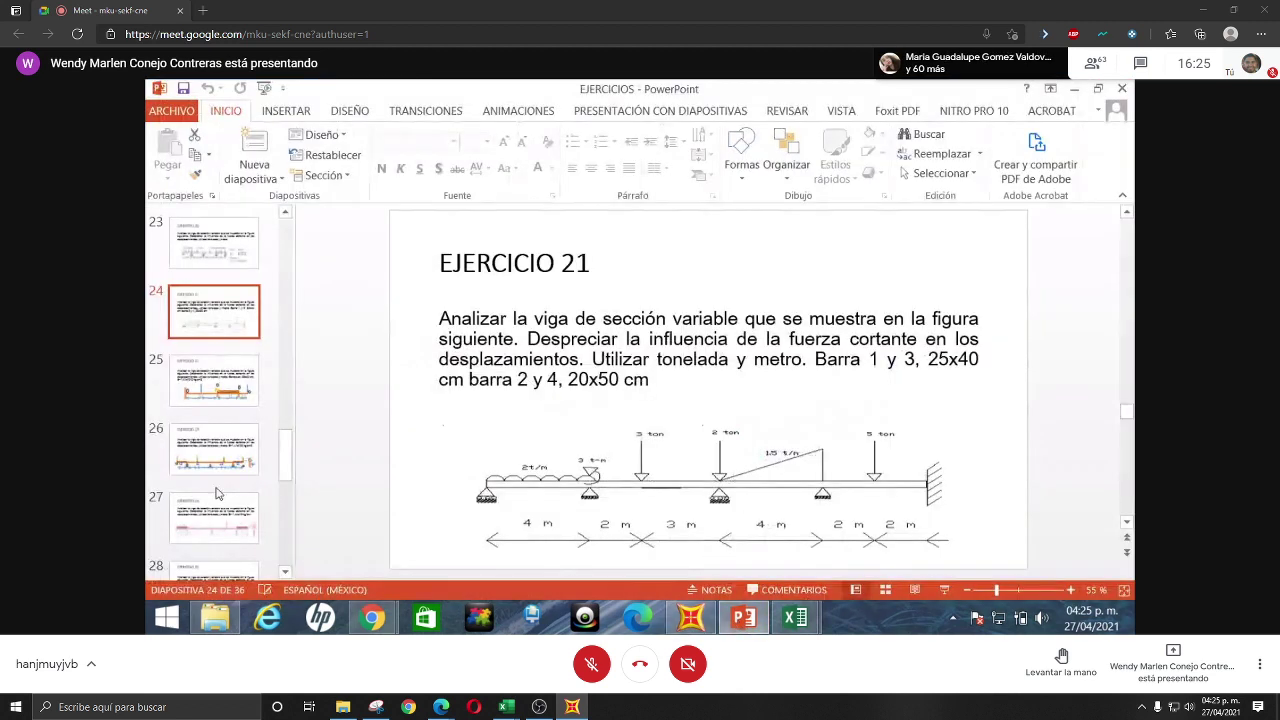
pyautogui.click(212, 515)
pyautogui.scroll(-1, 181, 527)
pyautogui.scroll(-2, 181, 527)
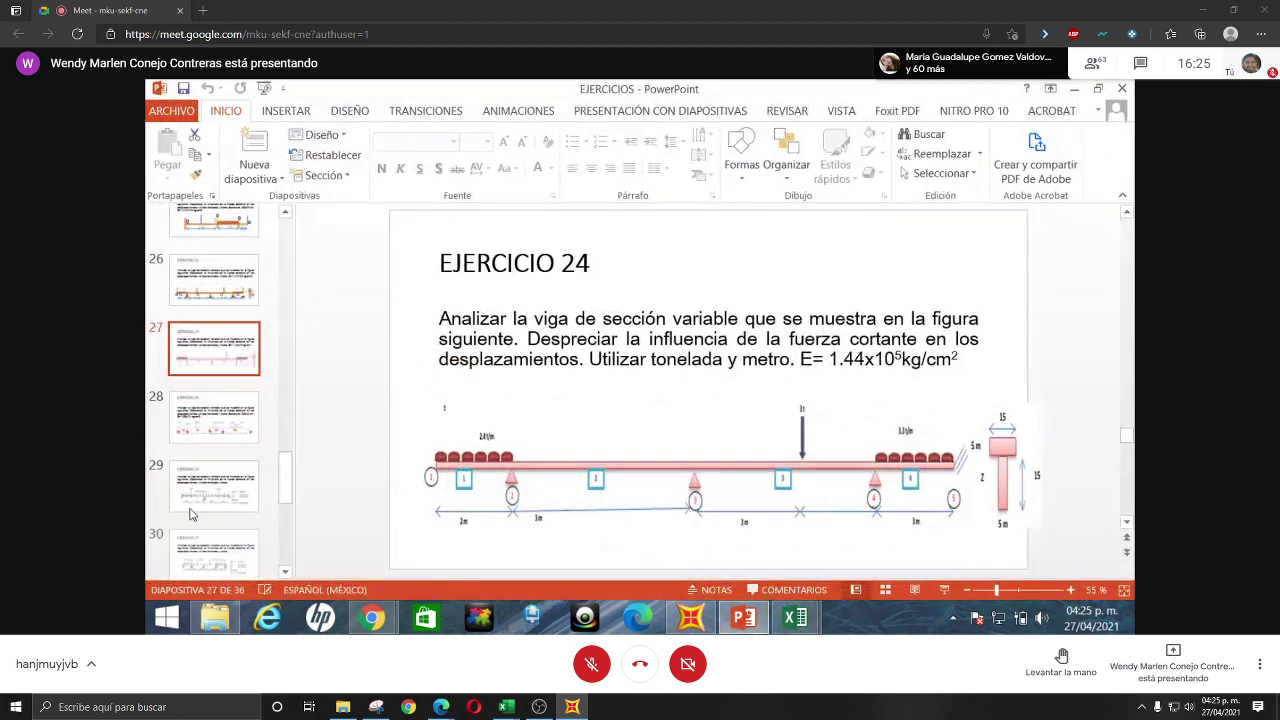
pyautogui.click(210, 488)
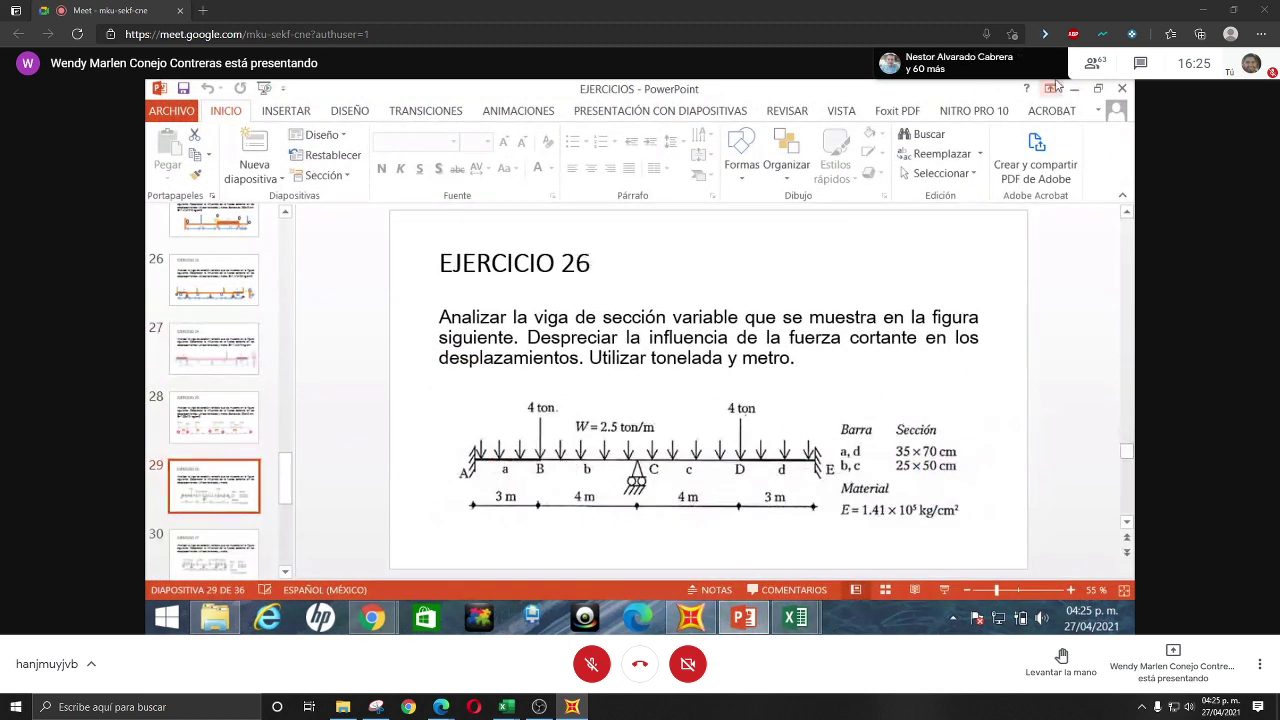
pyautogui.hotkey('alt', 'Tab')
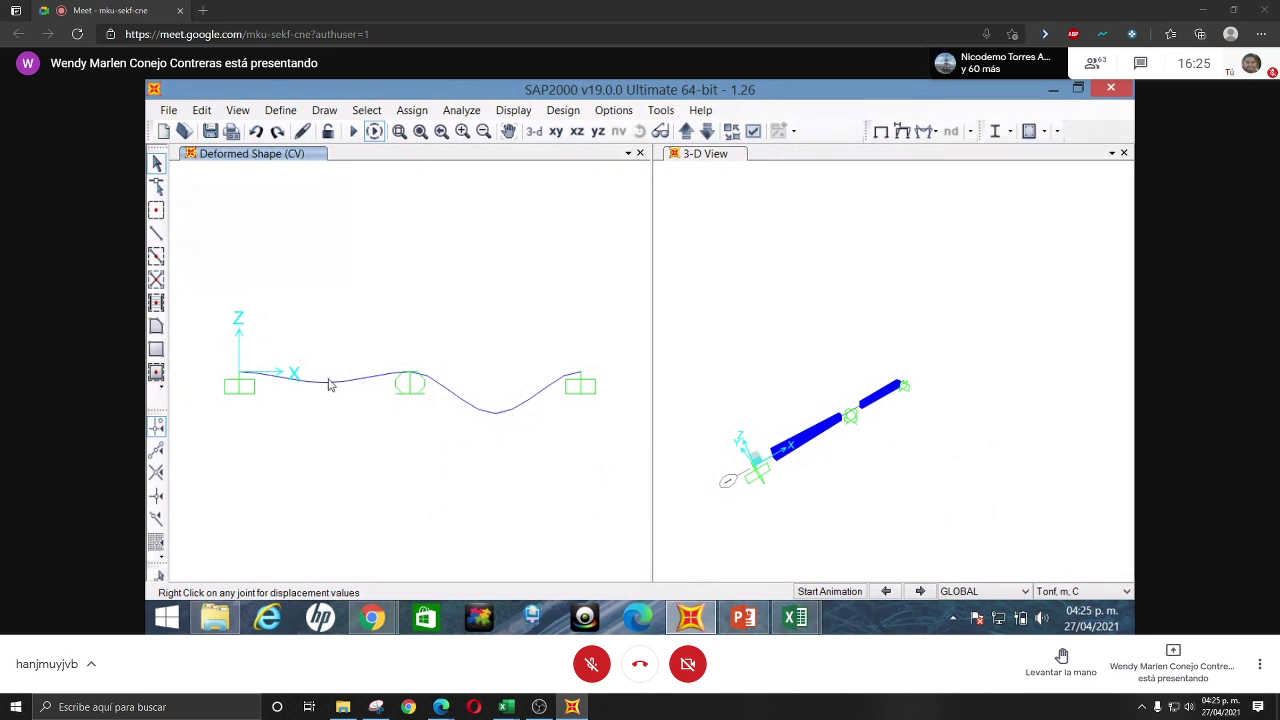
# - Display the Shear 2-2 force diagram of the frames for the CV case with Show Values
pyautogui.click(925, 131)
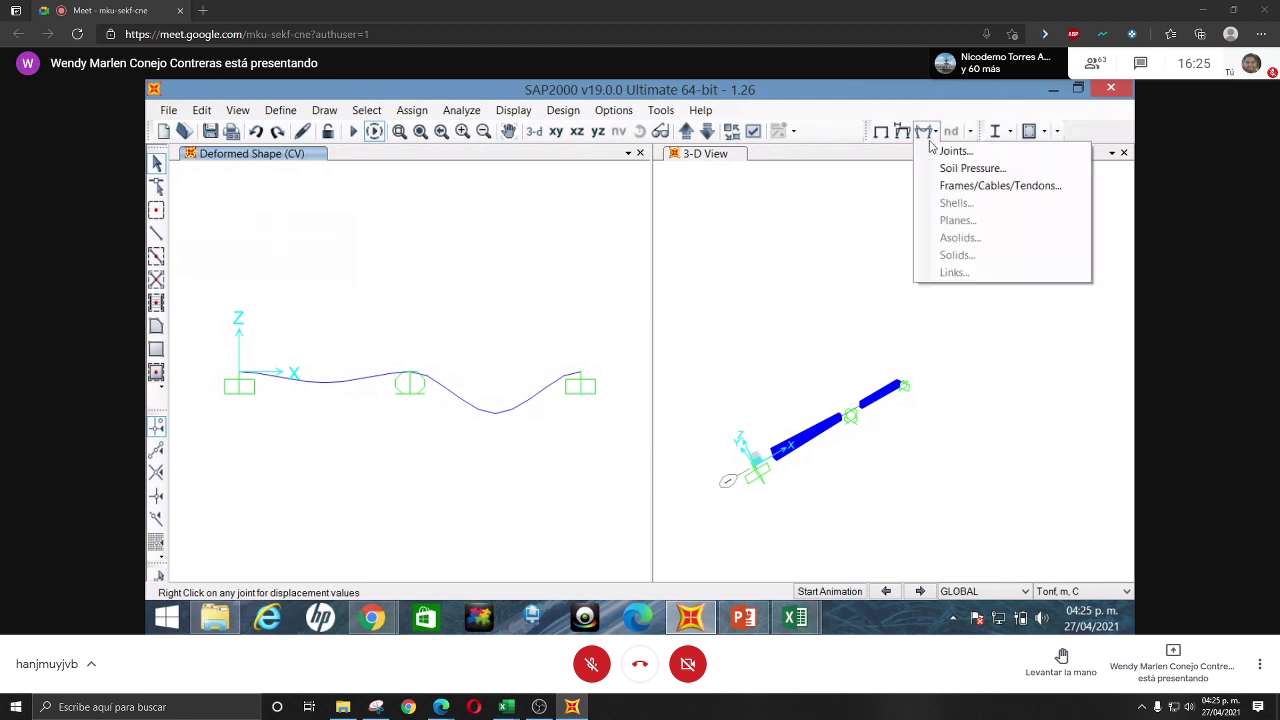
pyautogui.click(980, 186)
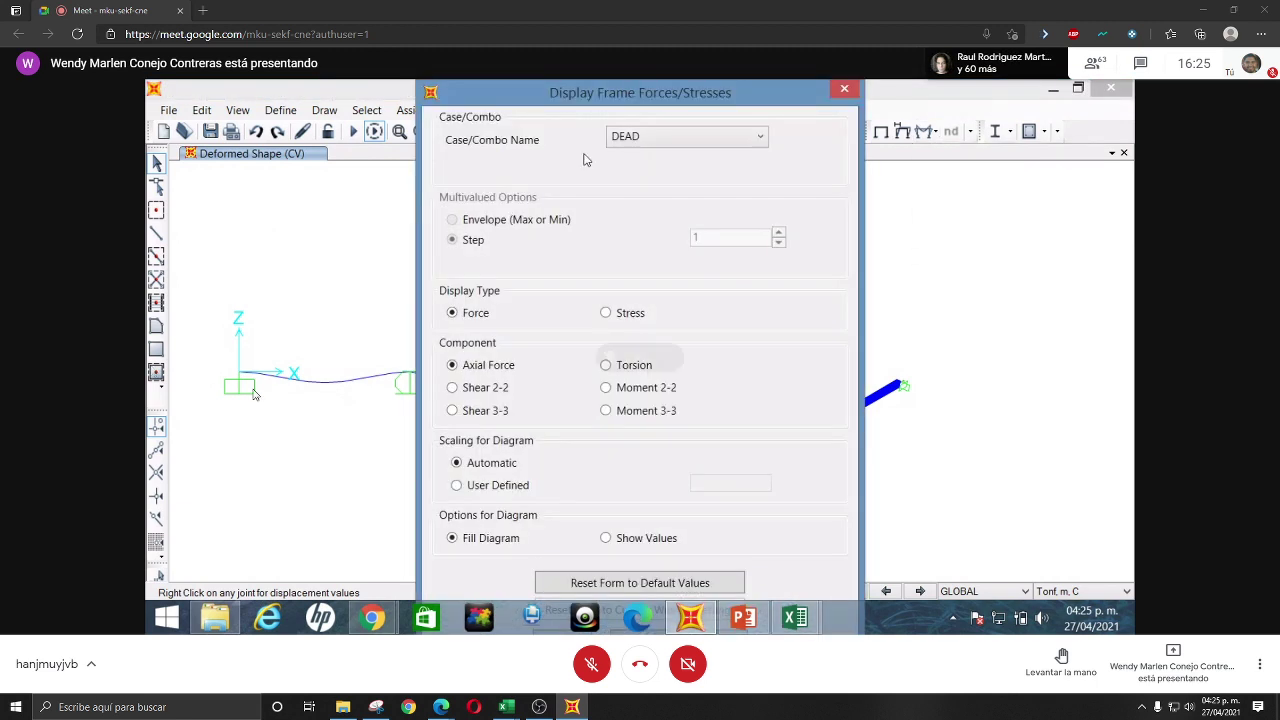
pyautogui.click(617, 147)
pyautogui.click(615, 171)
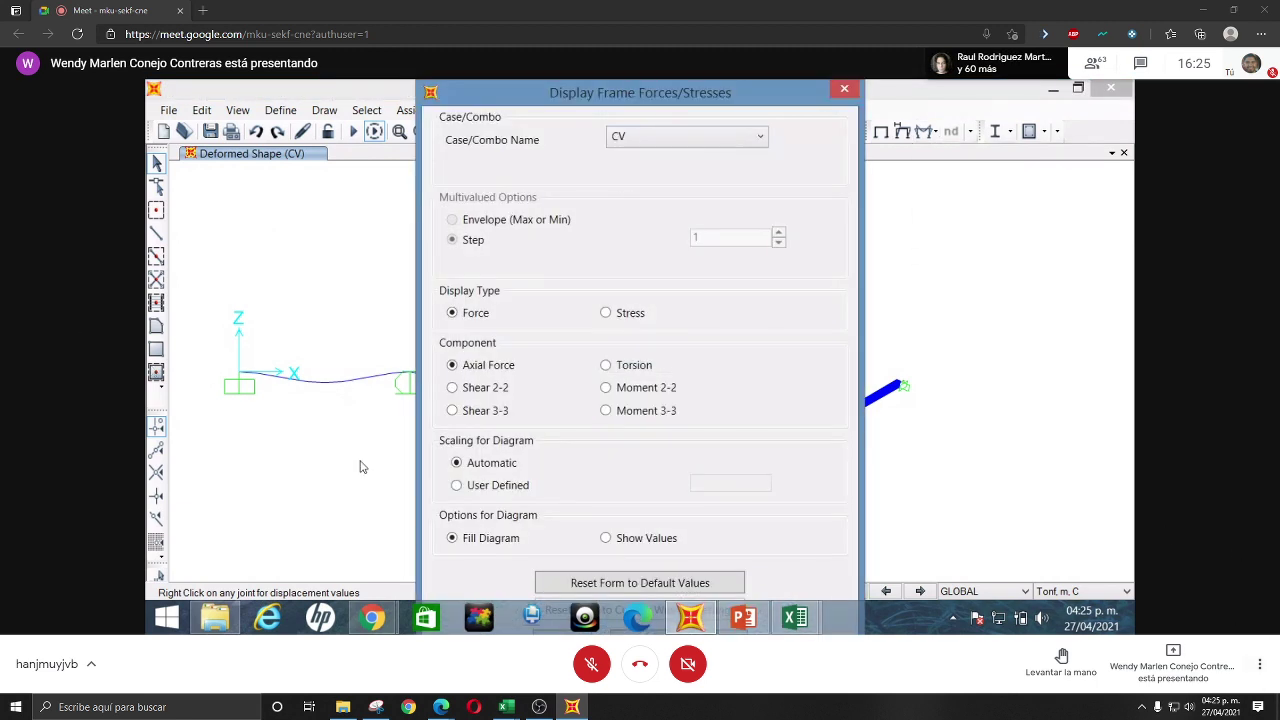
pyautogui.click(485, 390)
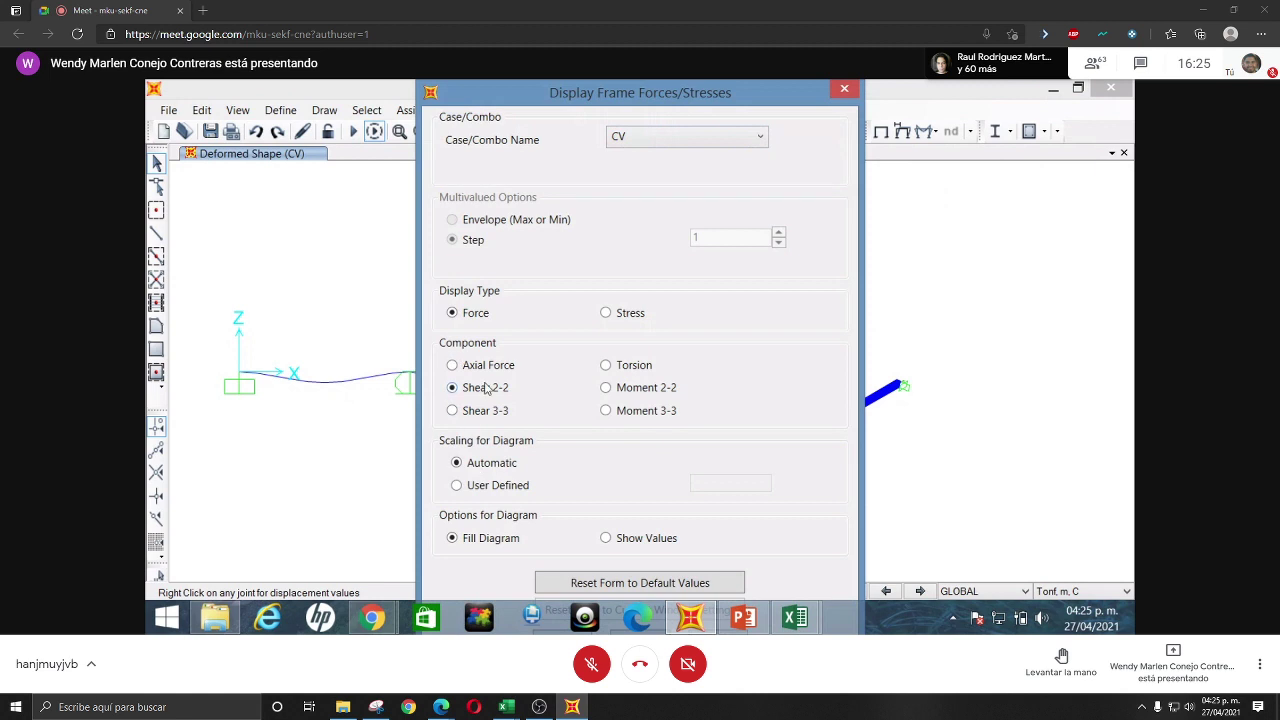
pyautogui.click(664, 539)
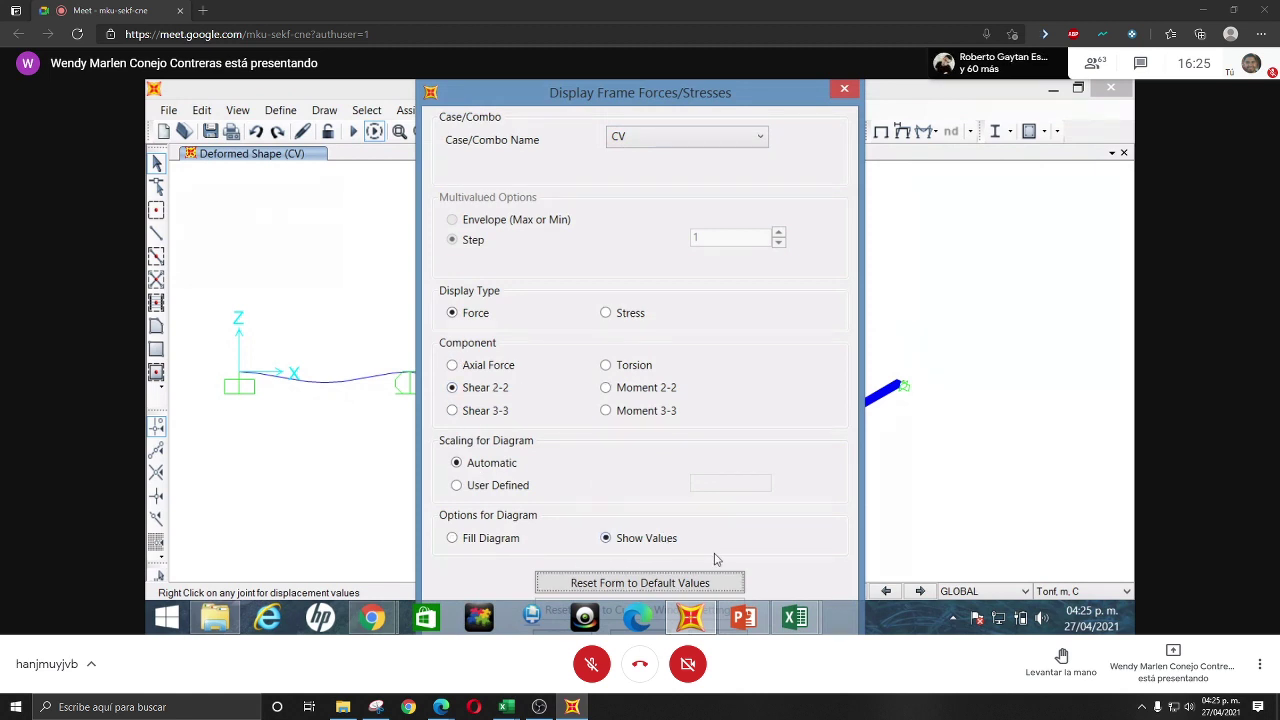
pyautogui.press('Return')
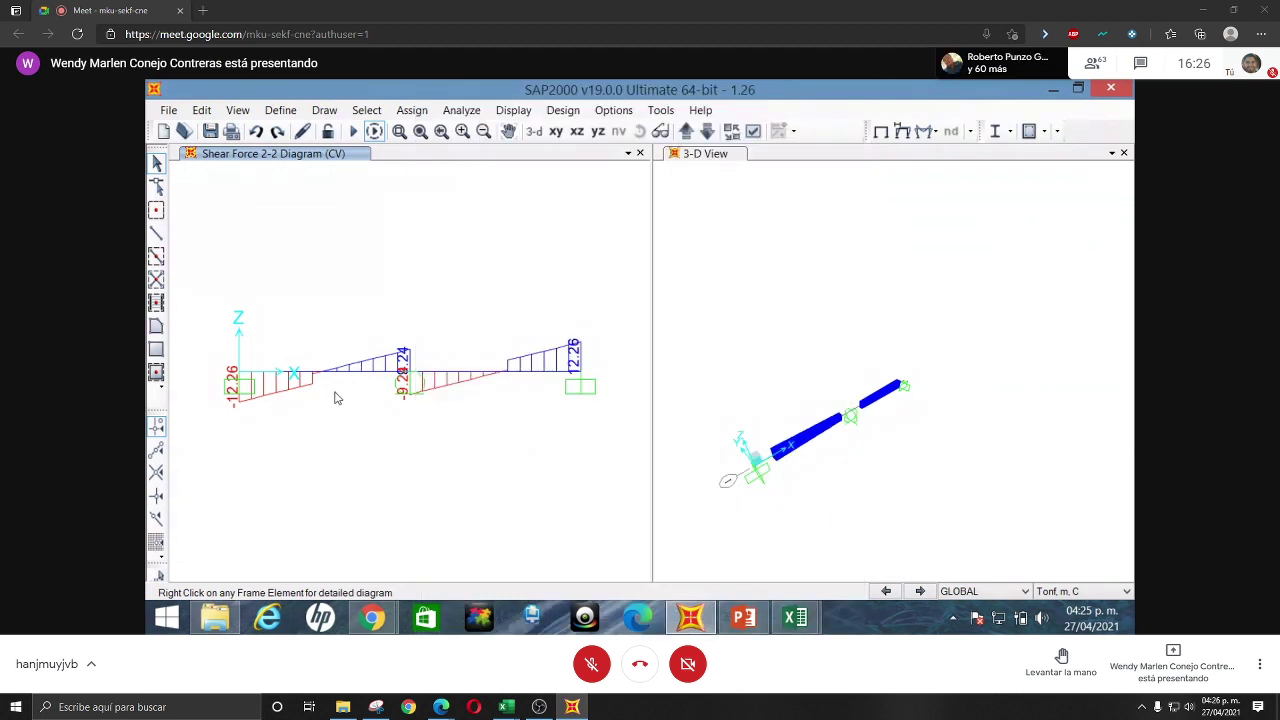
# - Inspect the detailed diagrams of the left beam span at location 3 m using Scroll for Values
pyautogui.moveTo(326, 378)
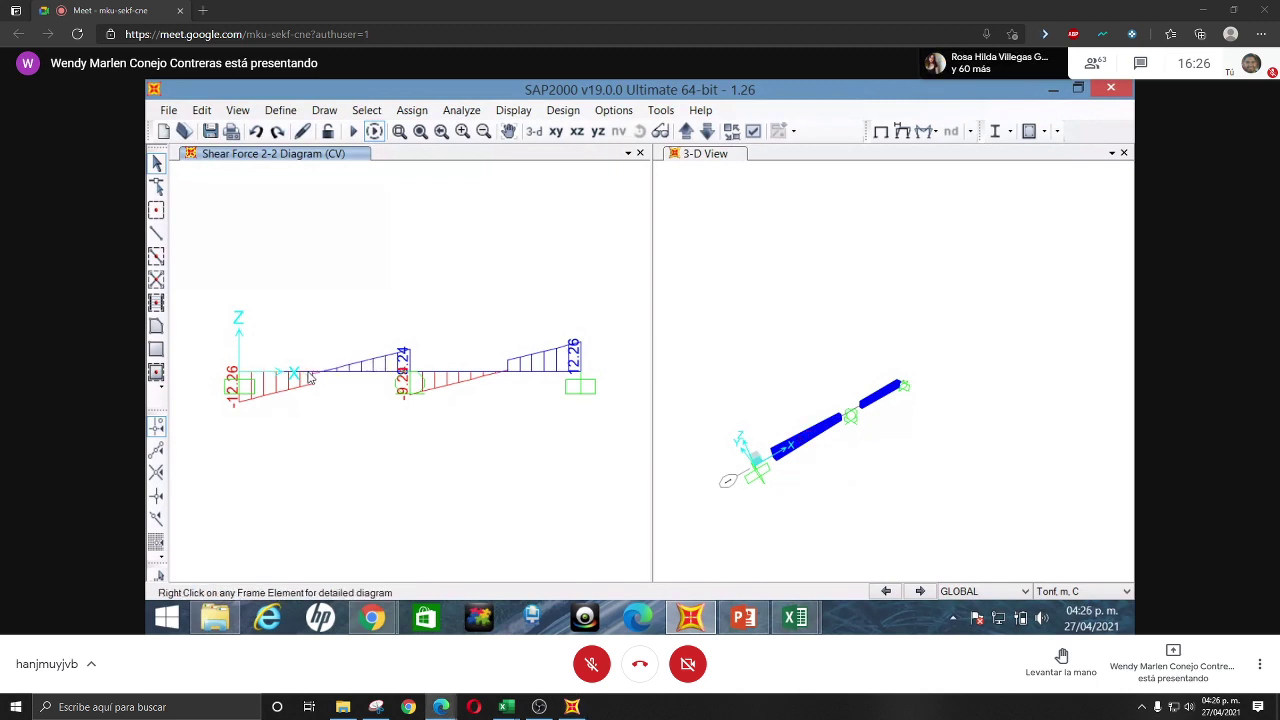
pyautogui.rightClick(310, 378)
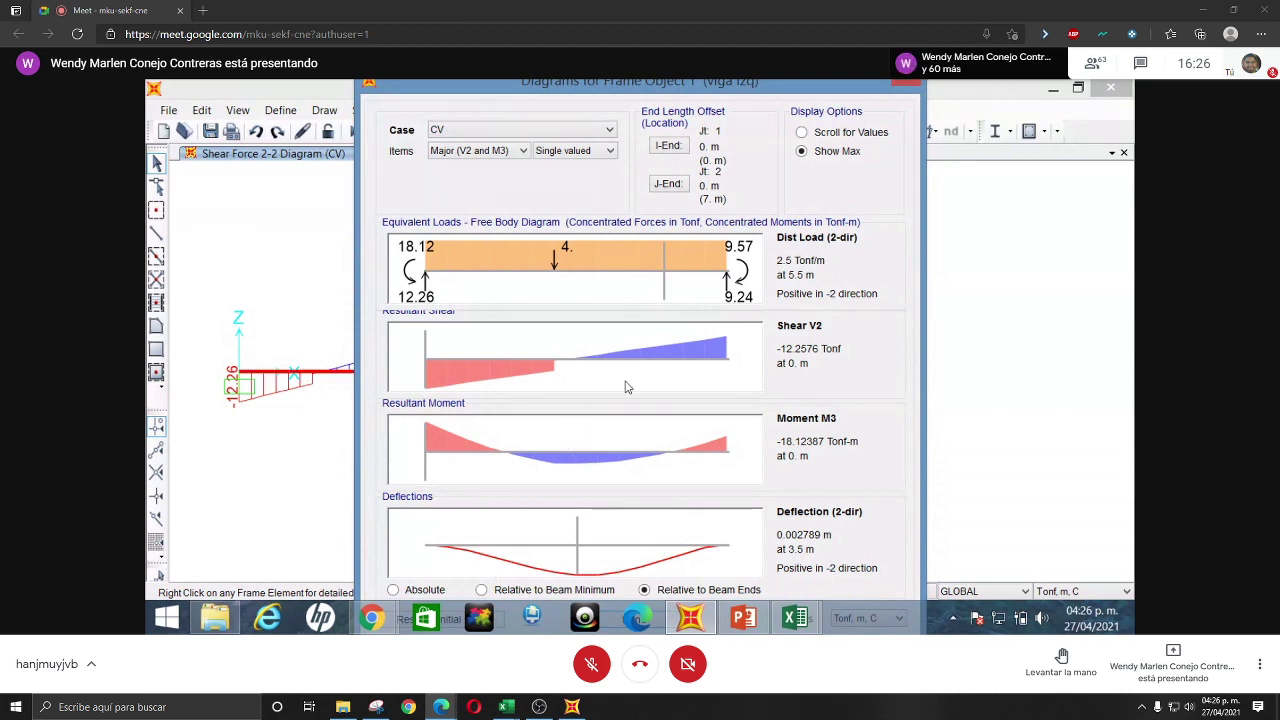
pyautogui.click(826, 134)
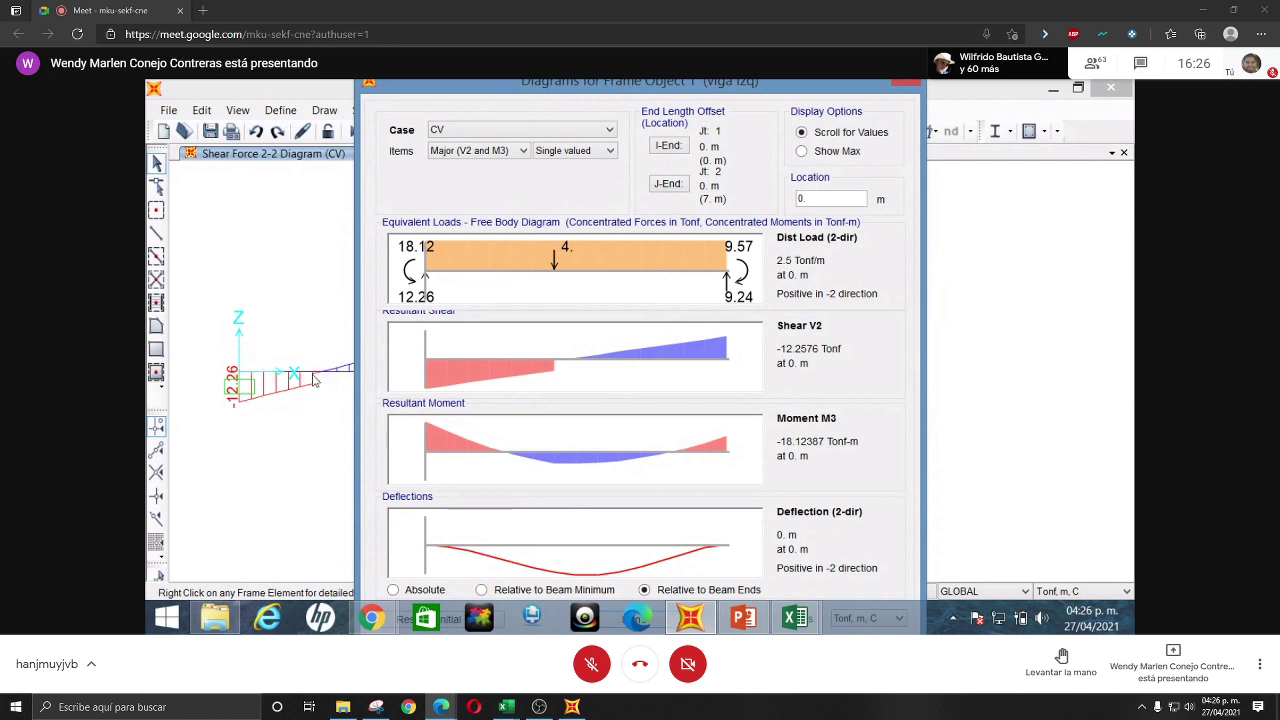
pyautogui.moveTo(838, 200); pyautogui.dragTo(786, 200)
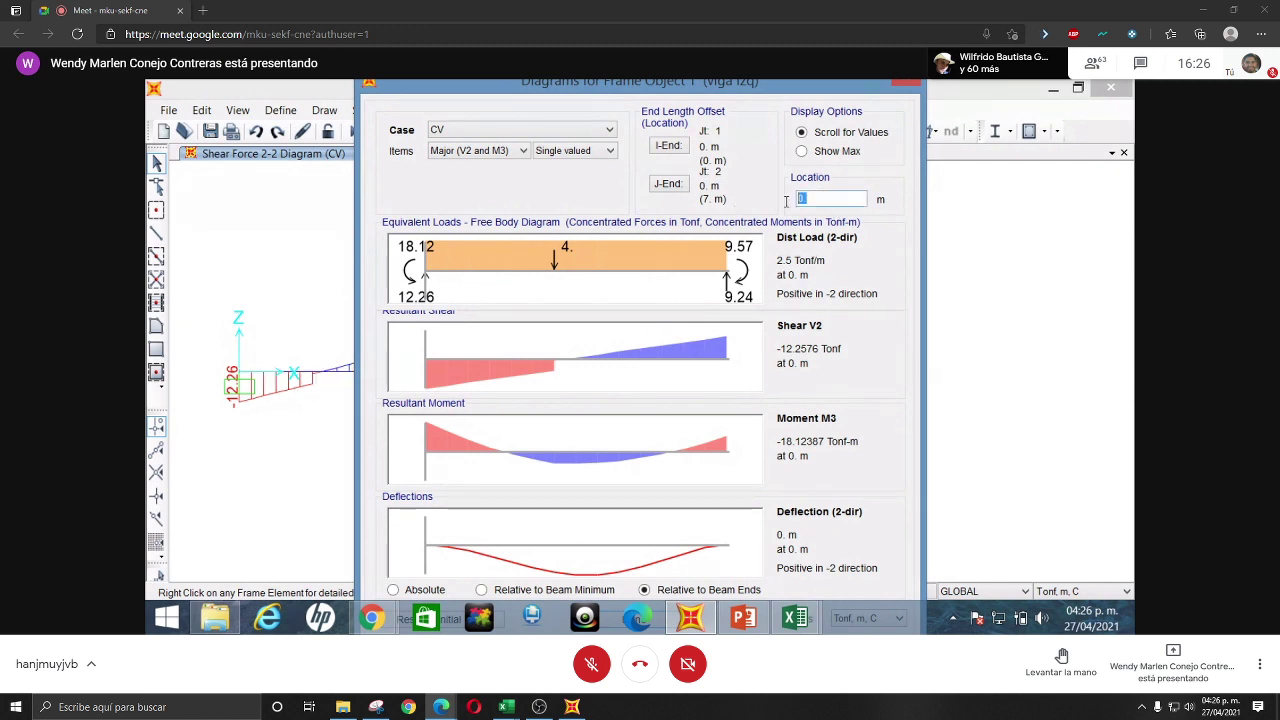
pyautogui.write('3')
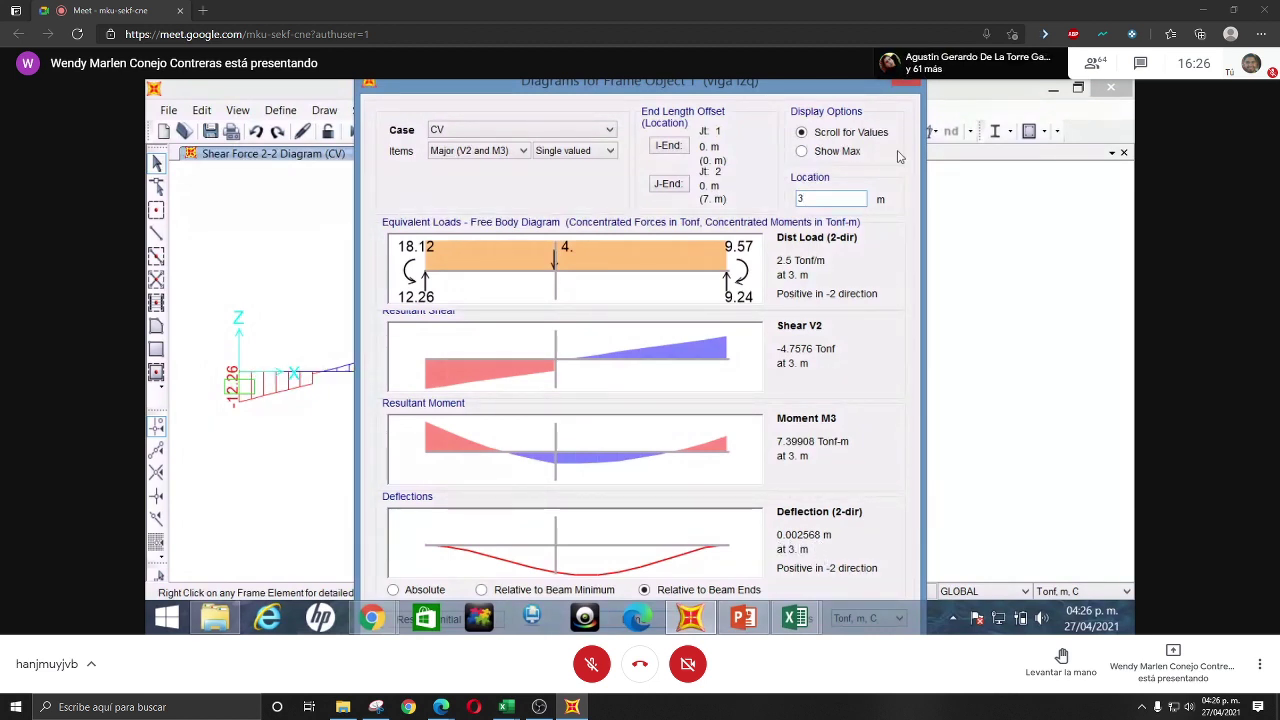
pyautogui.click(905, 84)
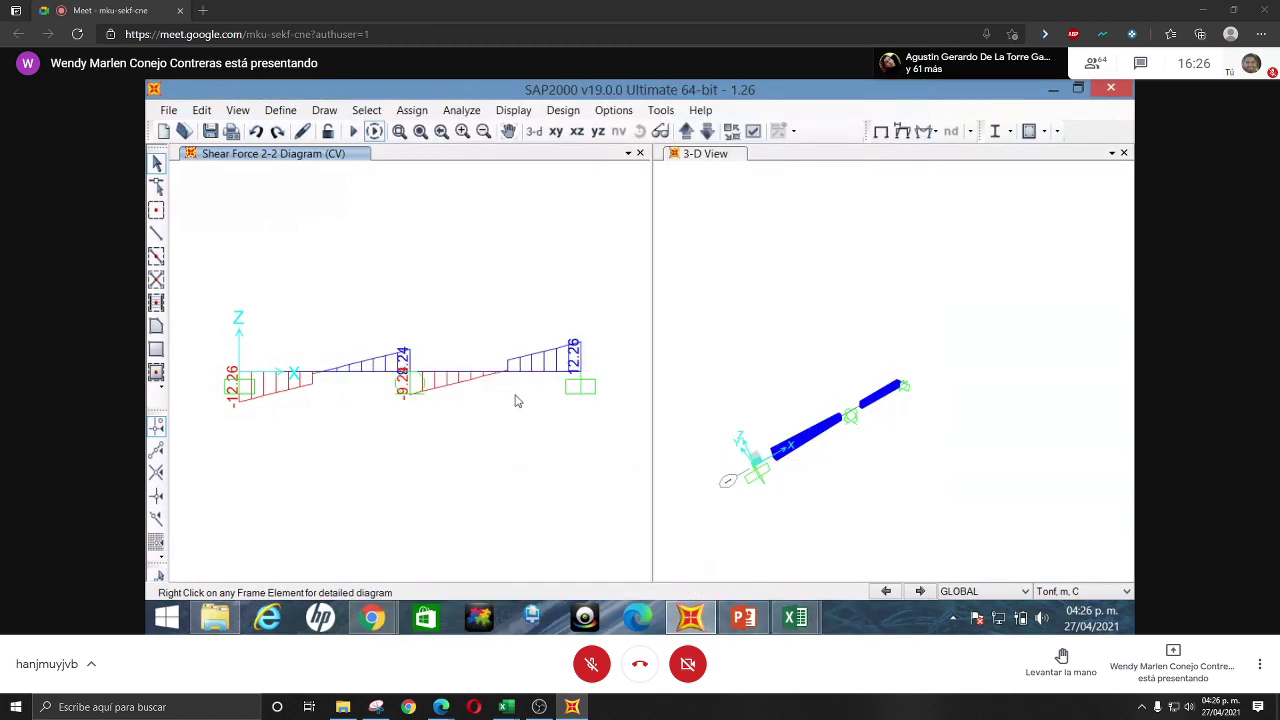
# - Inspect the detailed diagrams of the right beam span at location 4 m using Scroll for Values
pyautogui.moveTo(515, 397); pyautogui.dragTo(476, 323)
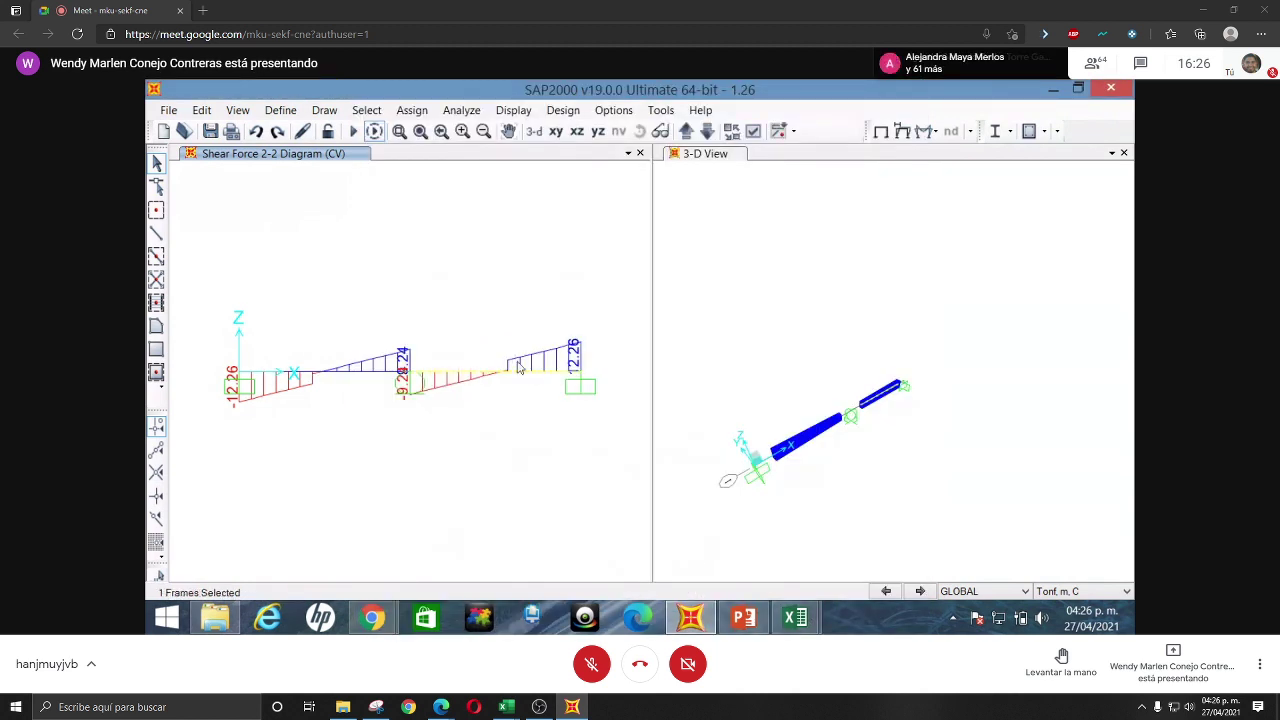
pyautogui.moveTo(509, 378)
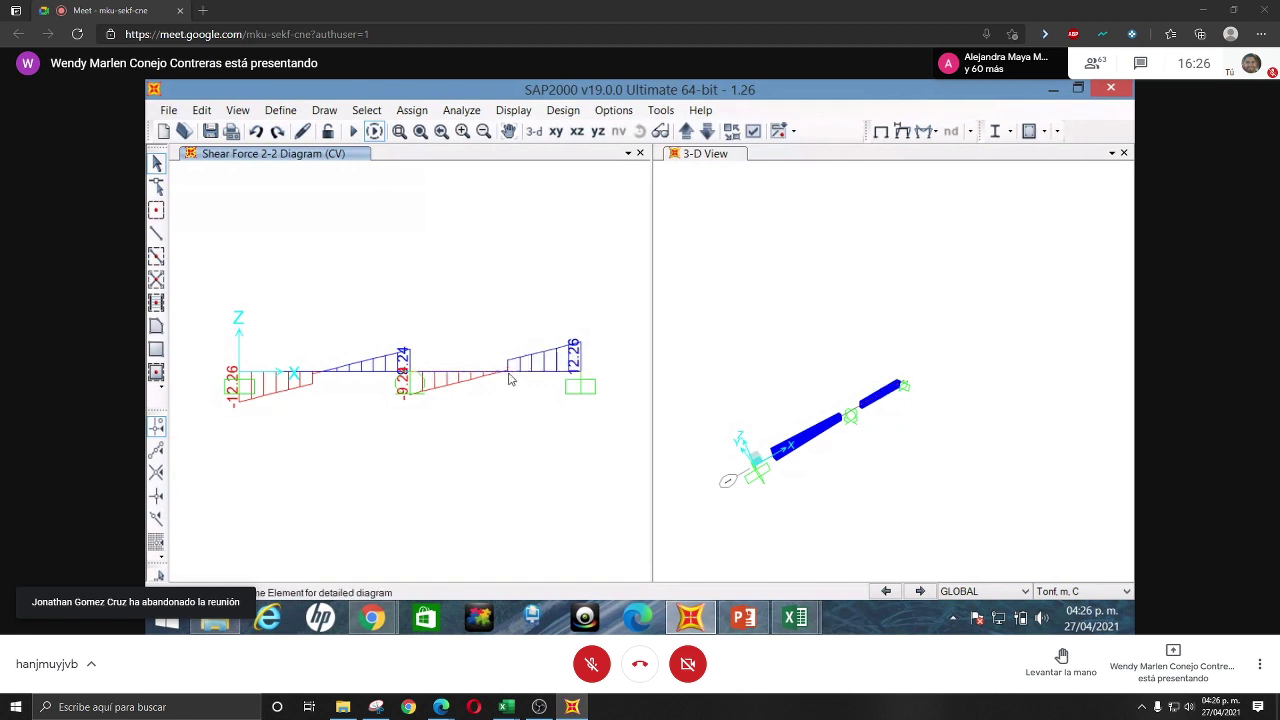
pyautogui.rightClick(512, 370)
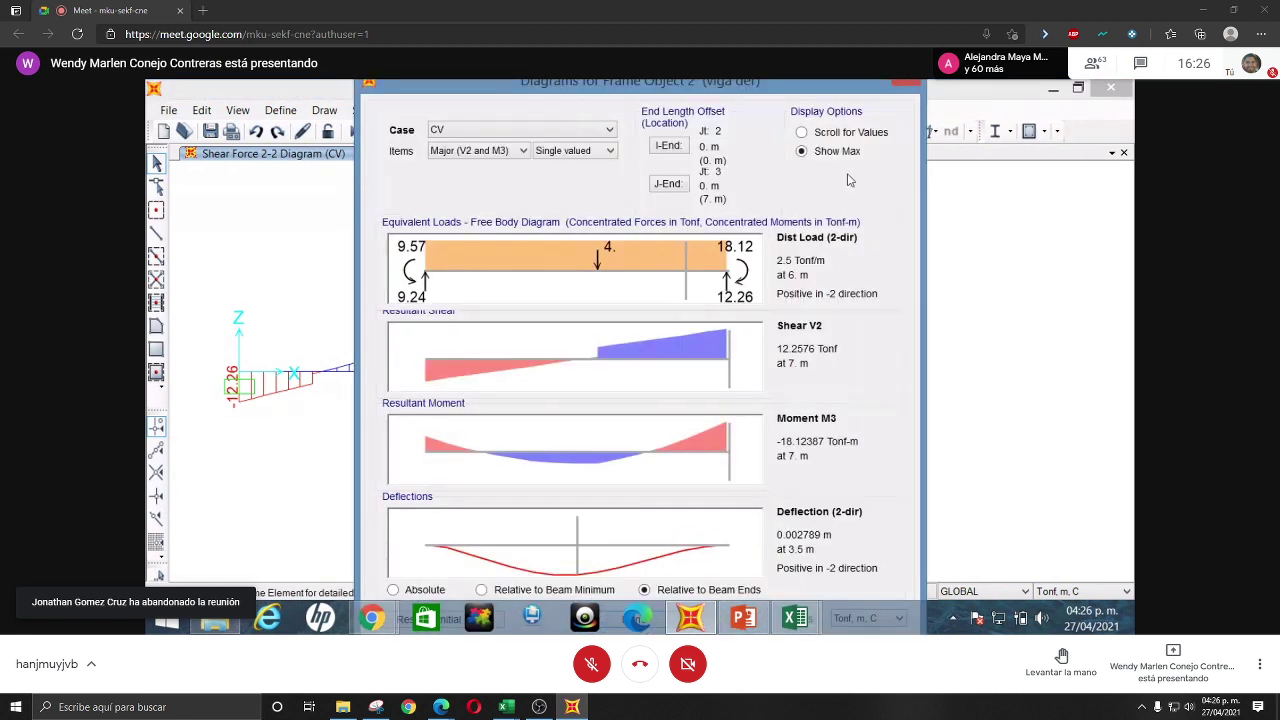
pyautogui.click(849, 133)
pyautogui.doubleClick(825, 199)
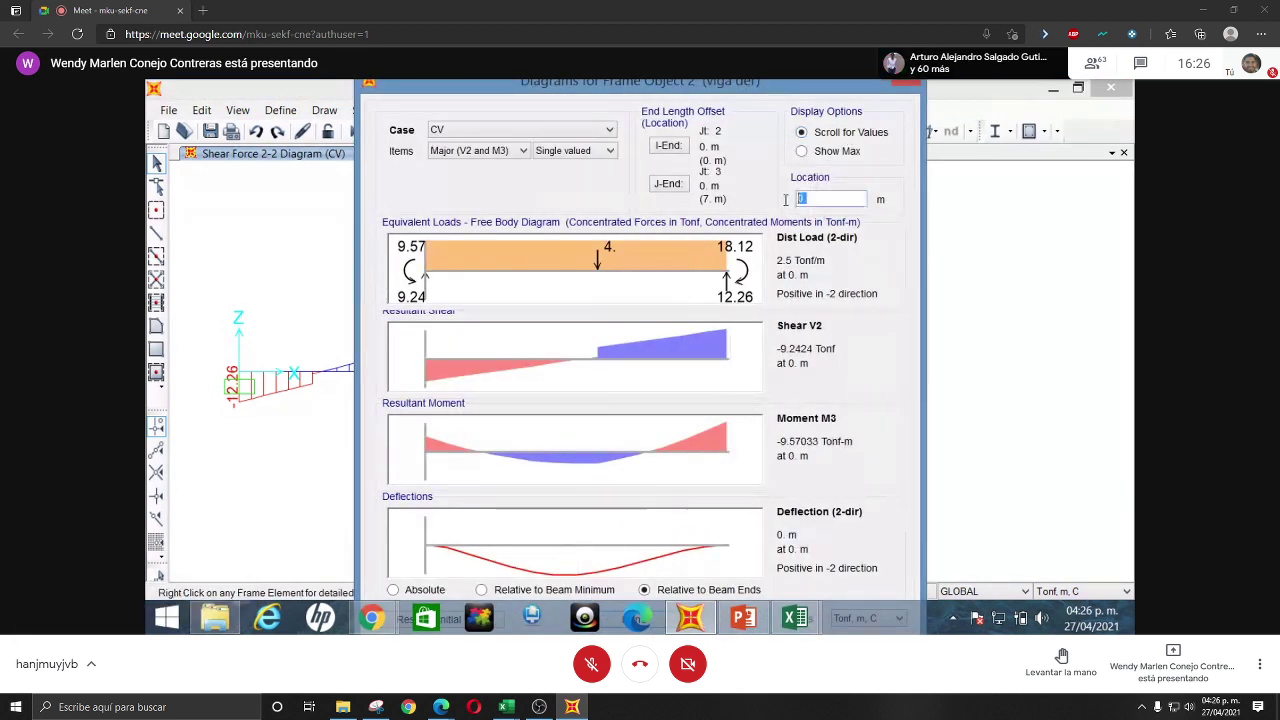
pyautogui.write('4')
pyautogui.press('Return')
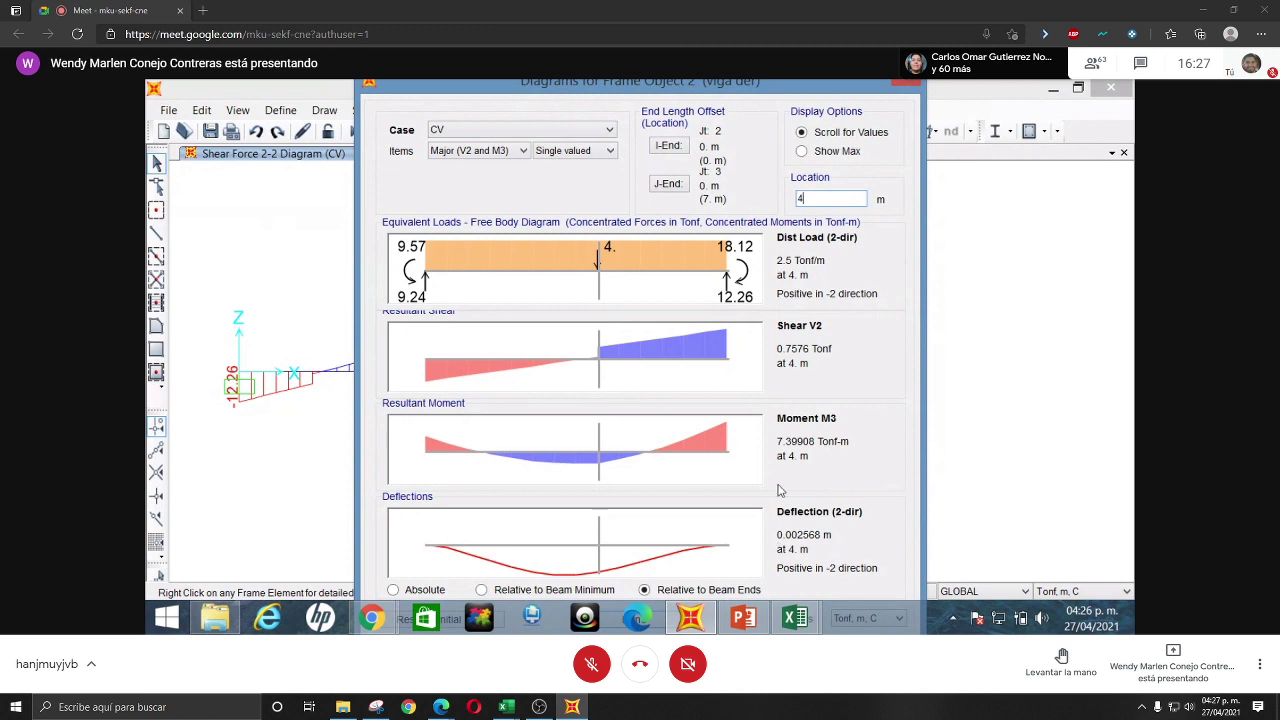
pyautogui.click(910, 84)
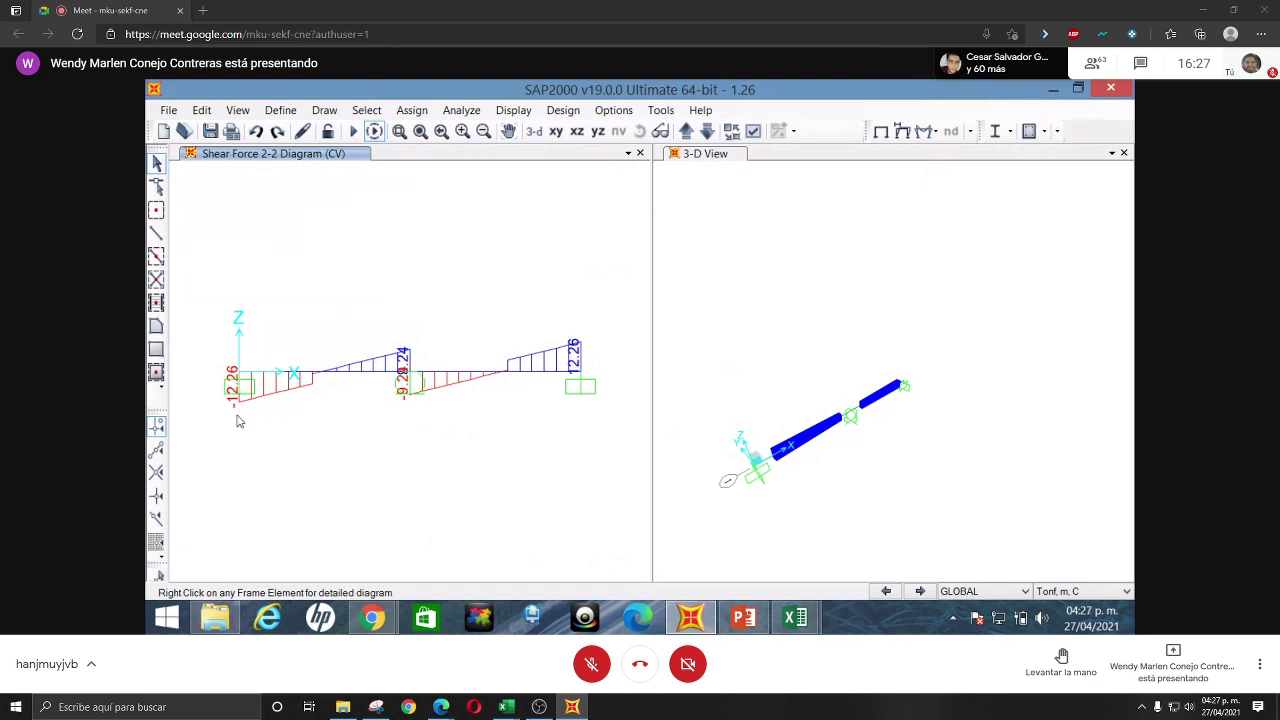
# - Display the joint reactions for the CV case as arrows in the 3-D view
pyautogui.click(1045, 313)
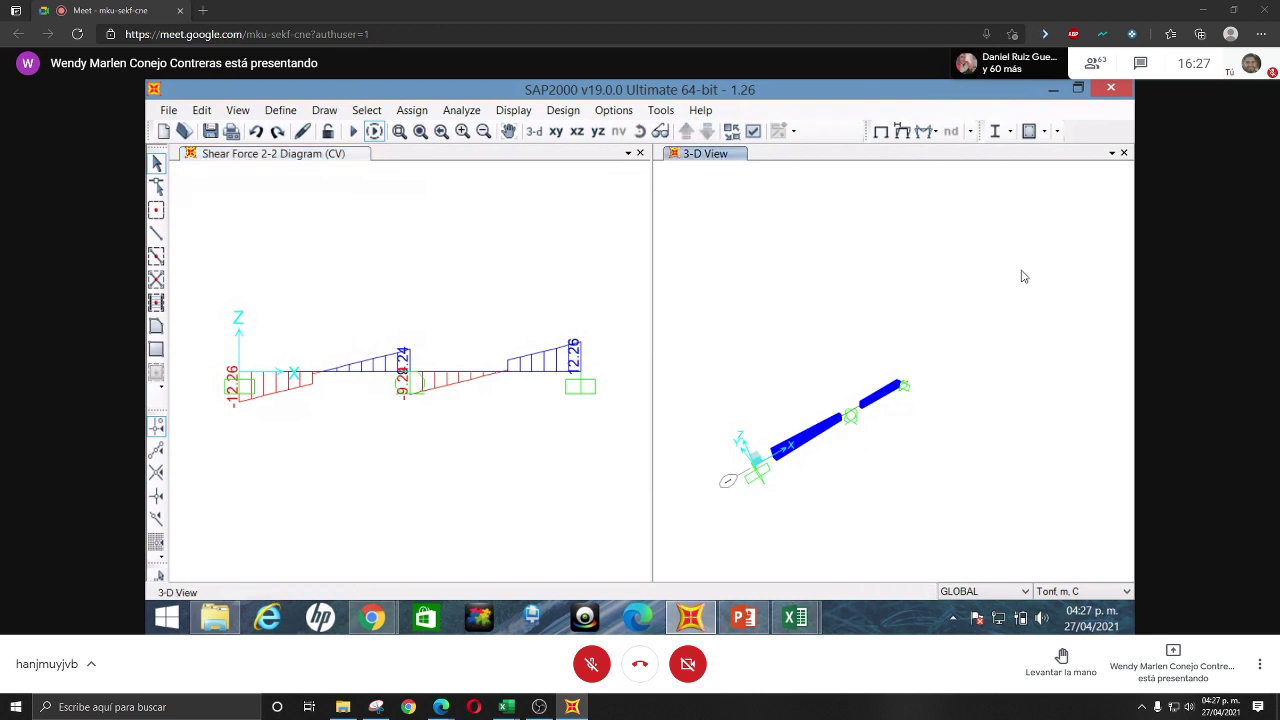
pyautogui.click(925, 131)
pyautogui.click(950, 151)
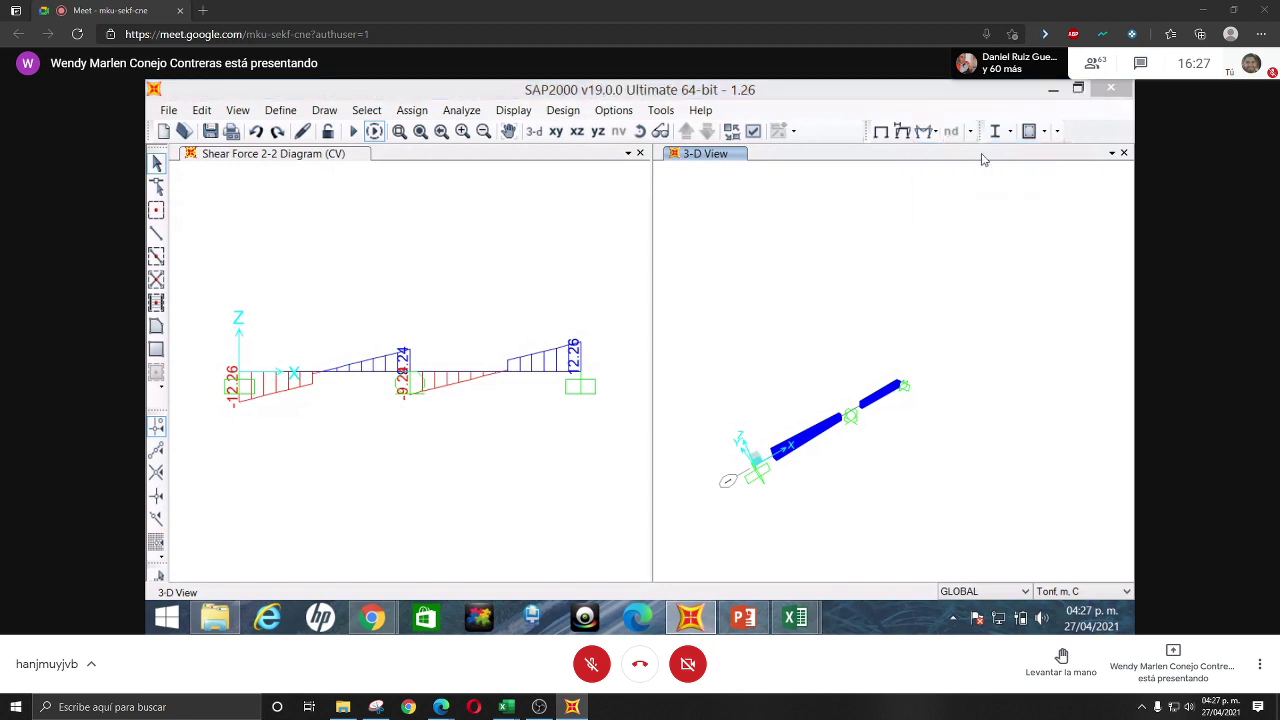
pyautogui.click(735, 203)
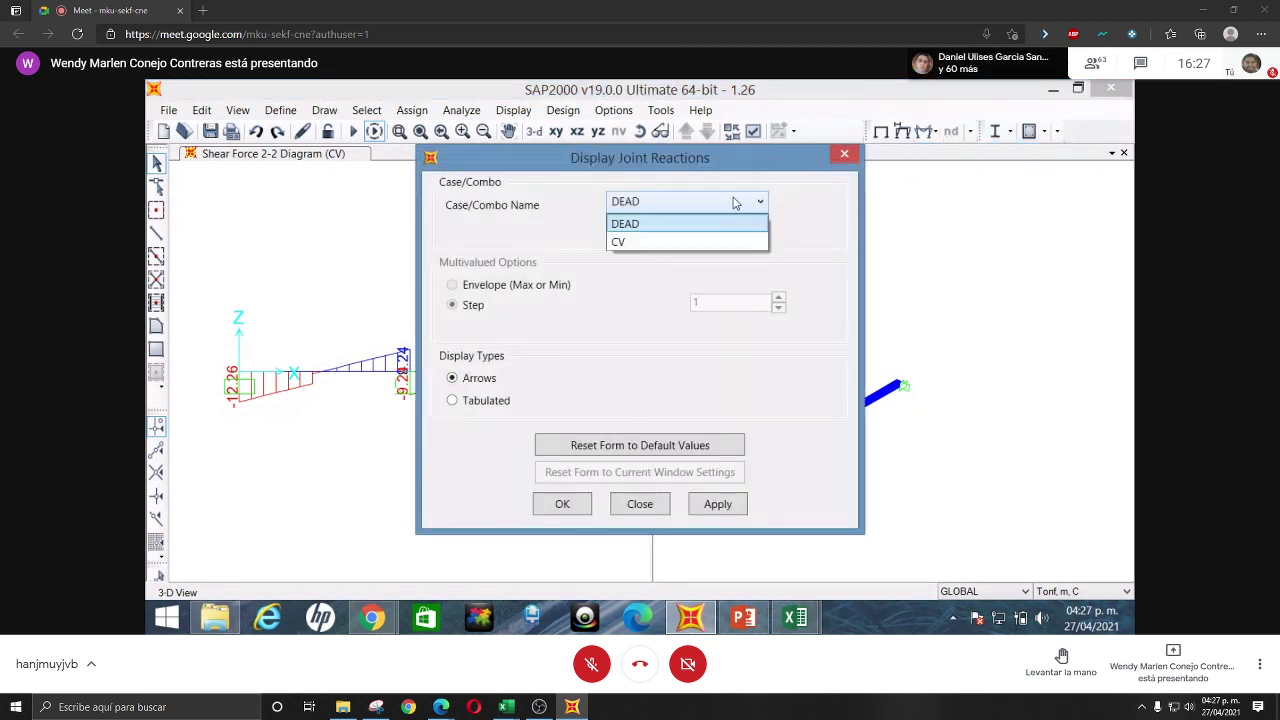
pyautogui.click(670, 238)
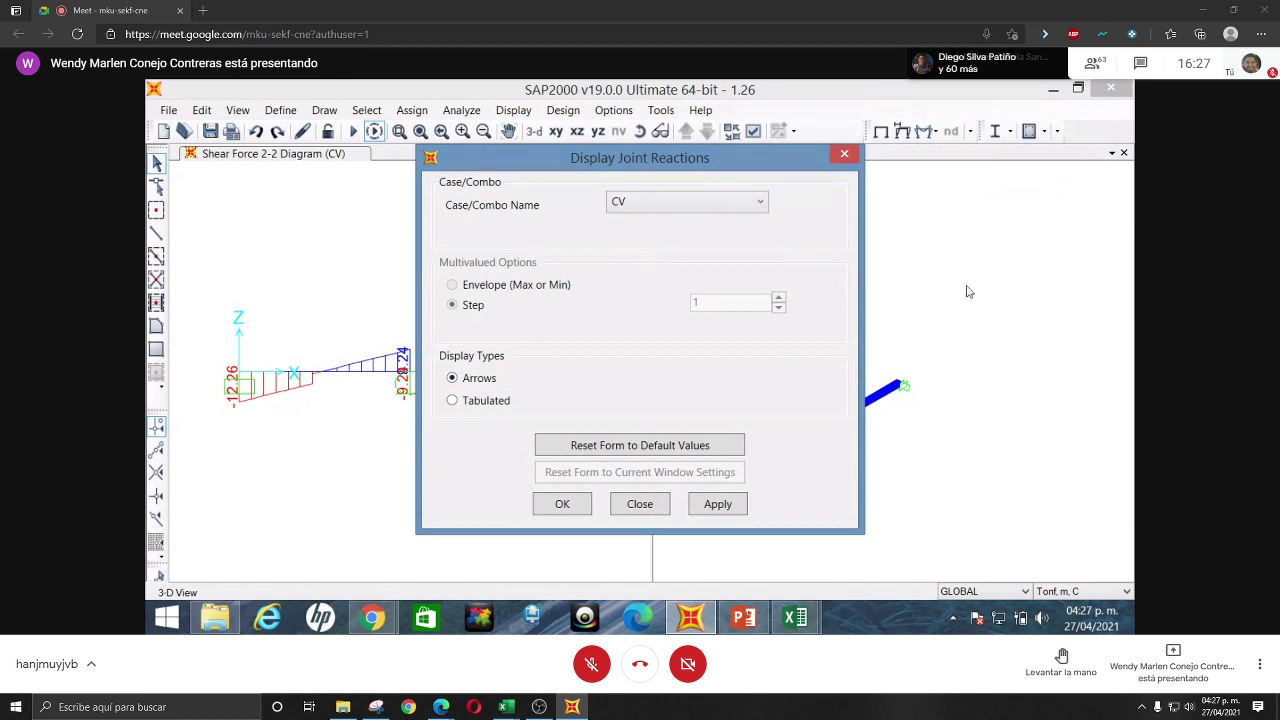
pyautogui.click(718, 504)
pyautogui.click(586, 508)
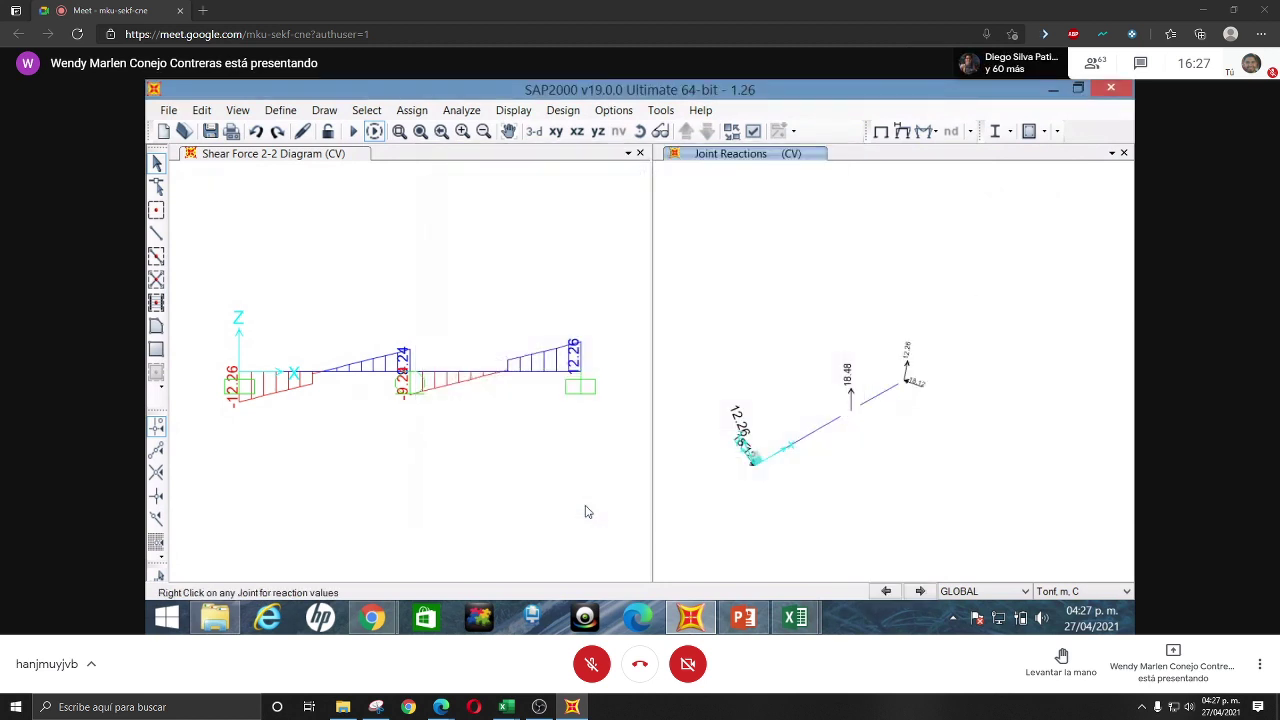
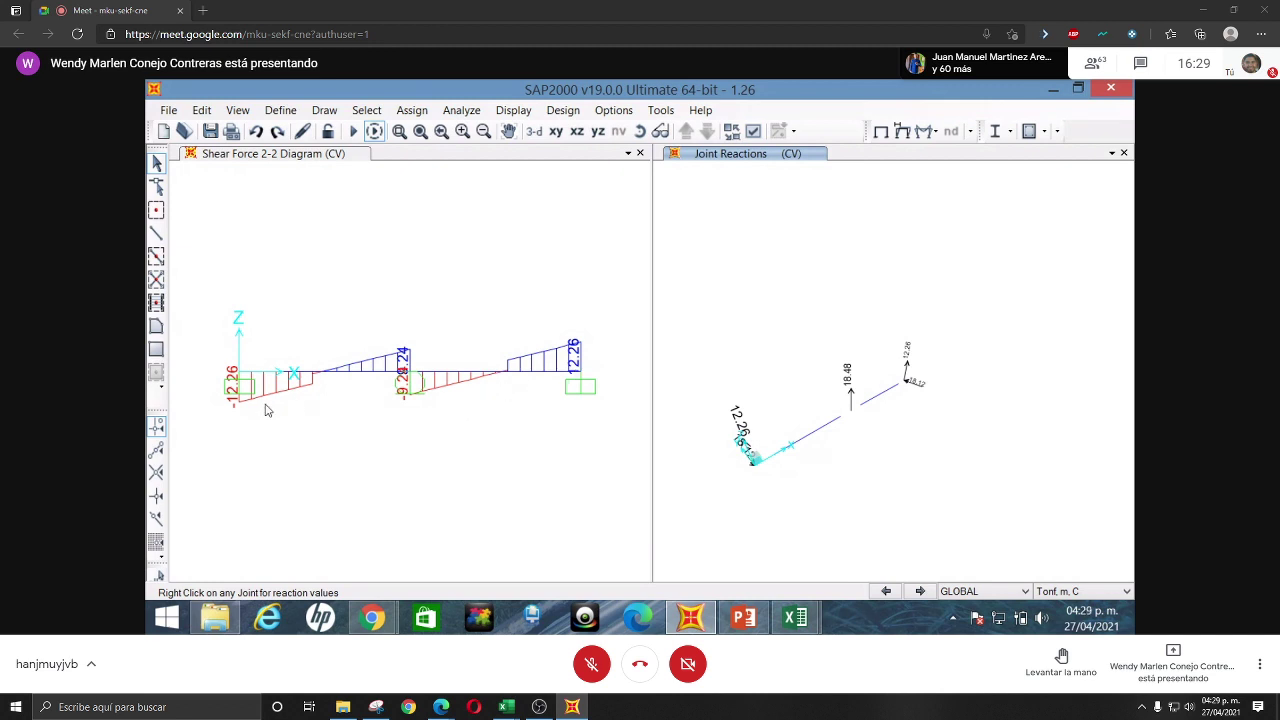
# - Display the frames' Moment 3-3 diagram for the CV case with Show Values in the 3-D view
pyautogui.click(938, 131)
pyautogui.click(970, 175)
pyautogui.click(935, 131)
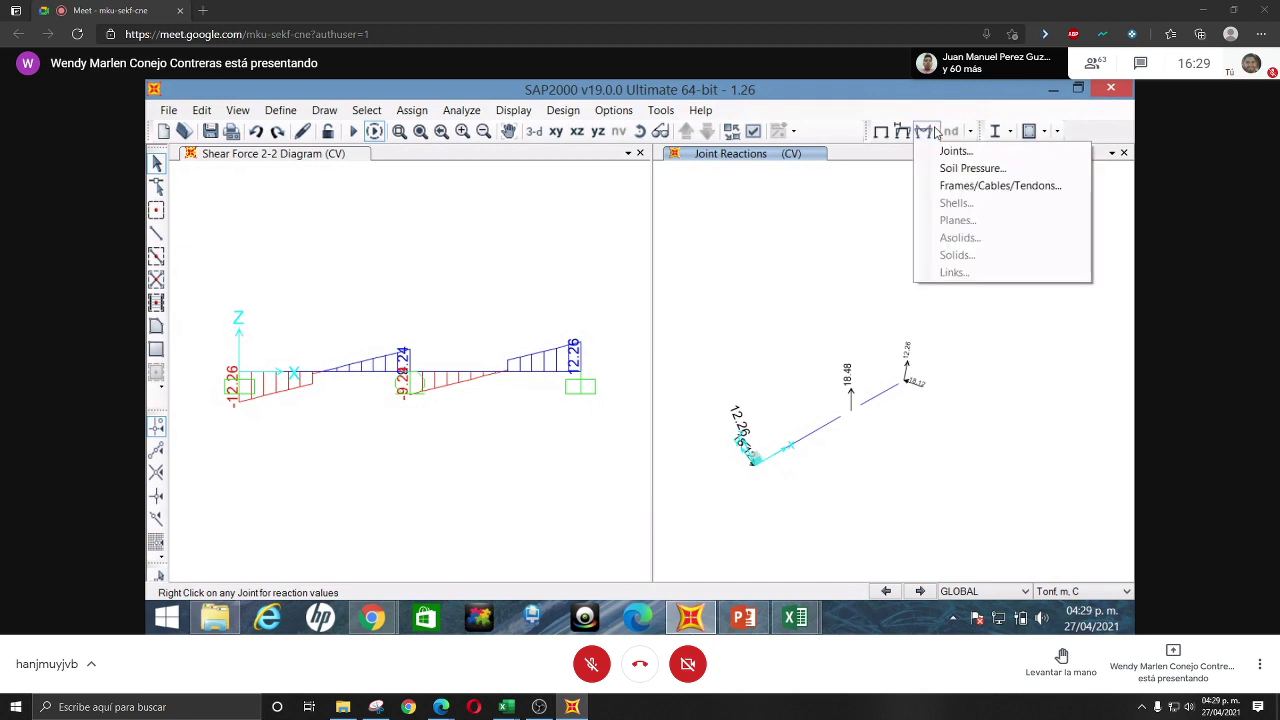
pyautogui.click(978, 187)
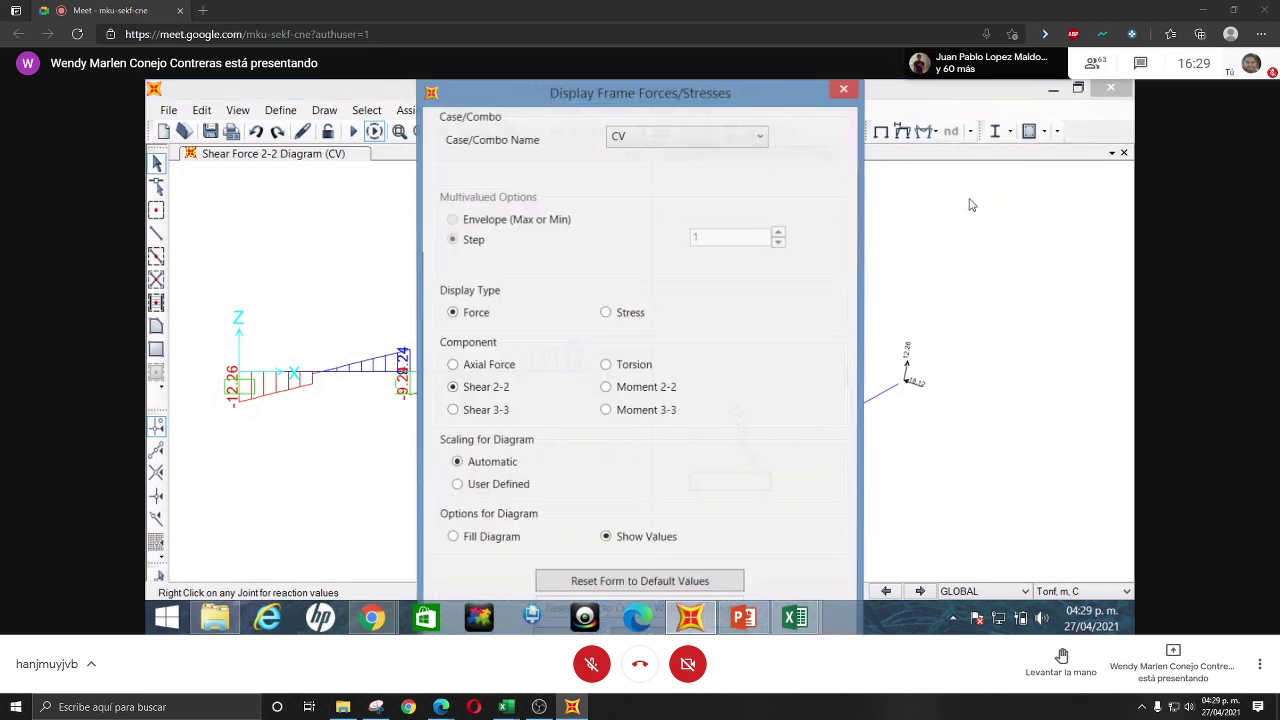
pyautogui.click(624, 410)
pyautogui.press('Tab')
pyautogui.press('Tab')
pyautogui.press('Tab')
pyautogui.press('Tab')
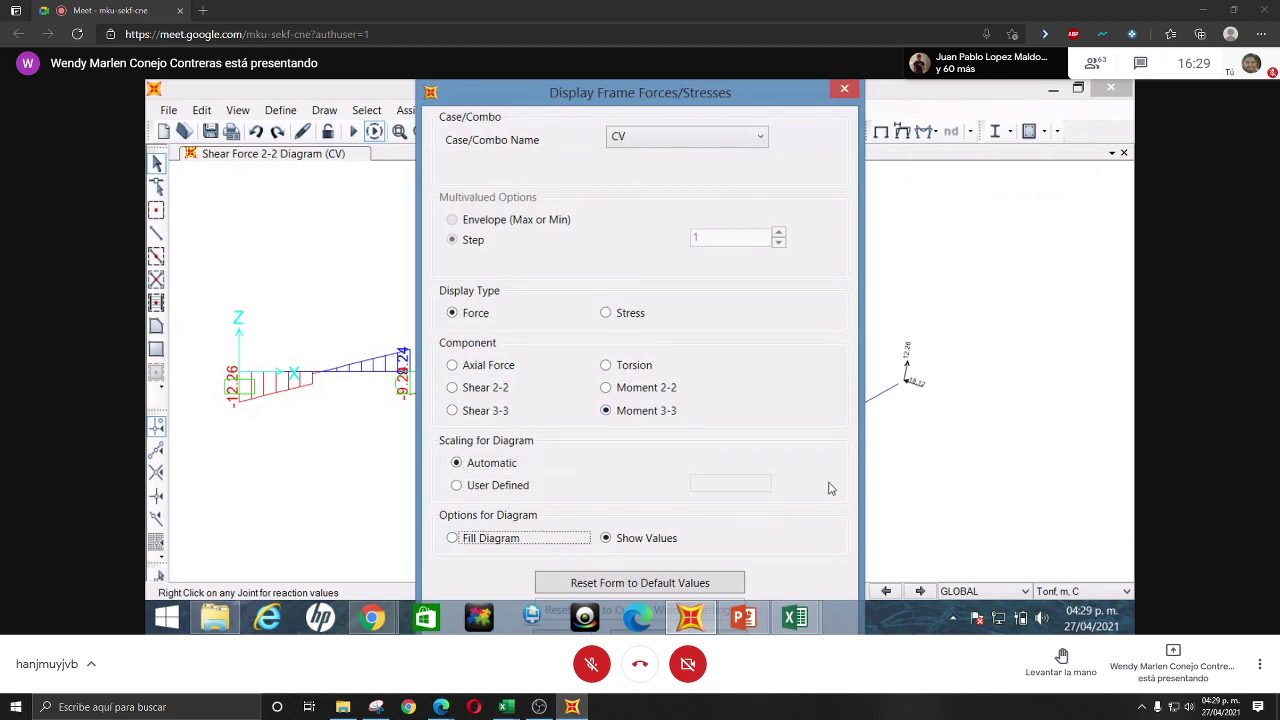
pyautogui.press('Return')
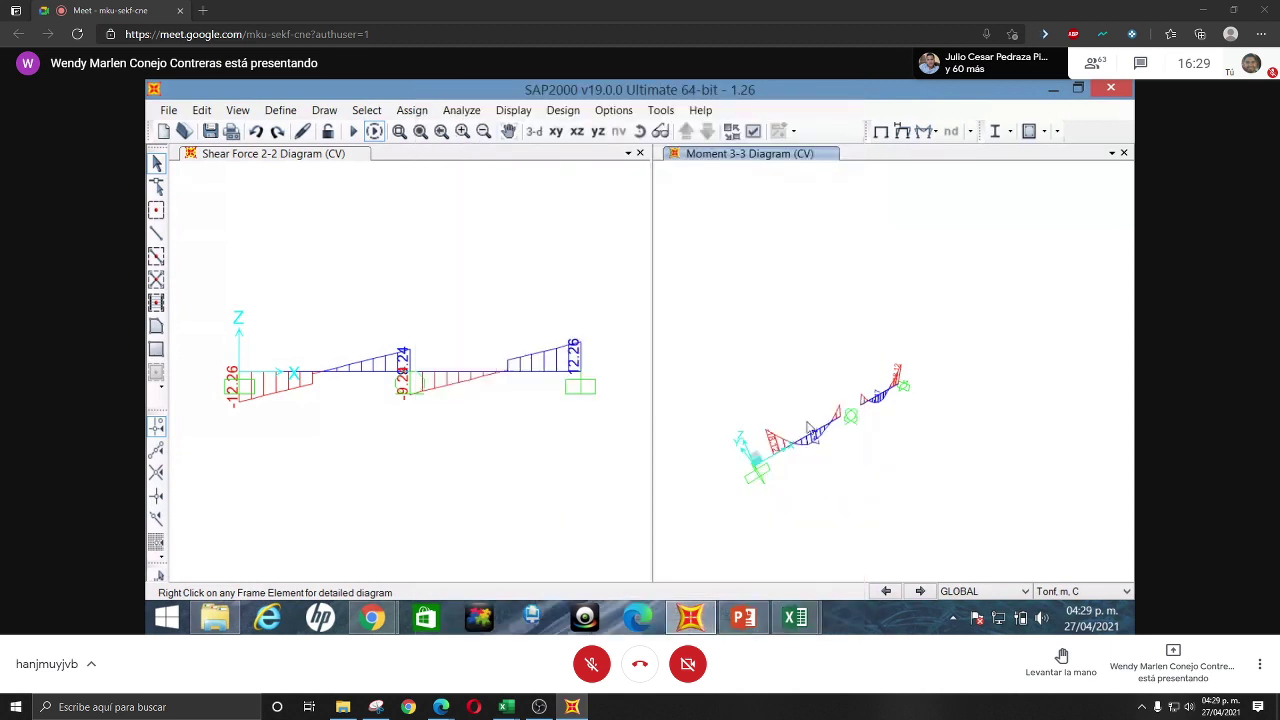
# - Display the frames' Moment 3-3 diagram for the CV case with Show Values in the X-Z plane view
pyautogui.click(530, 222)
pyautogui.click(940, 132)
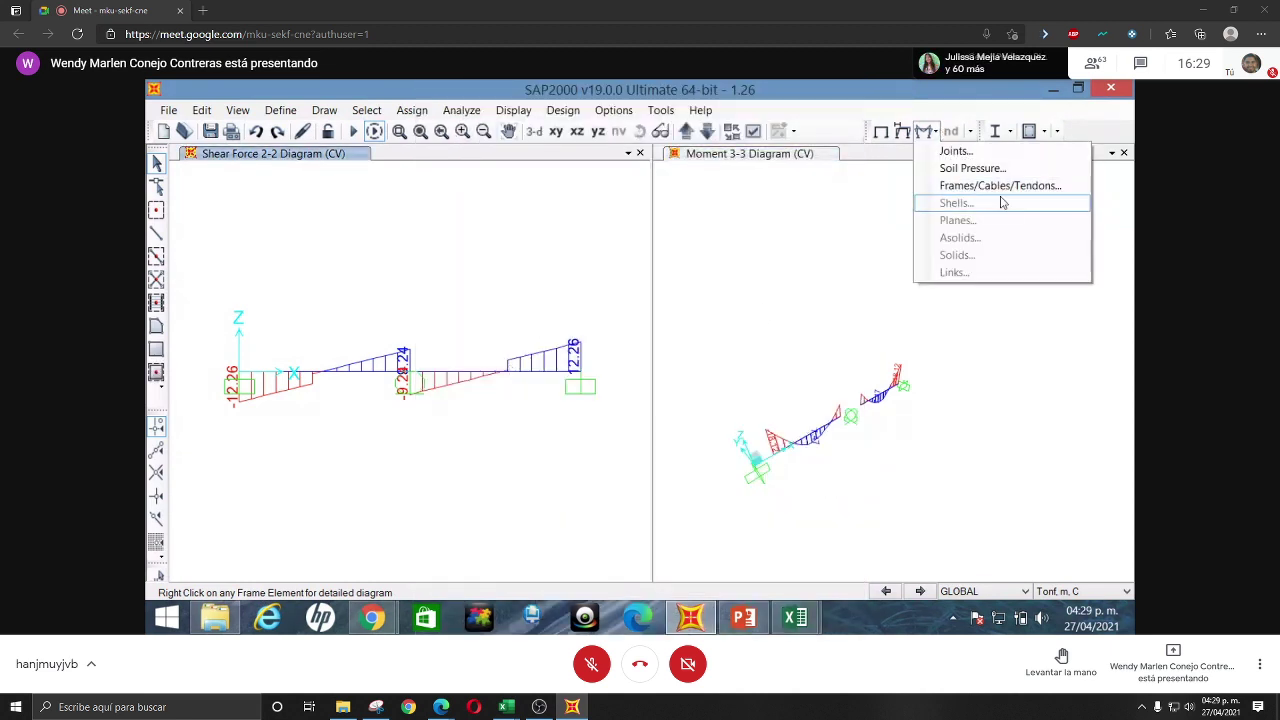
pyautogui.click(1000, 186)
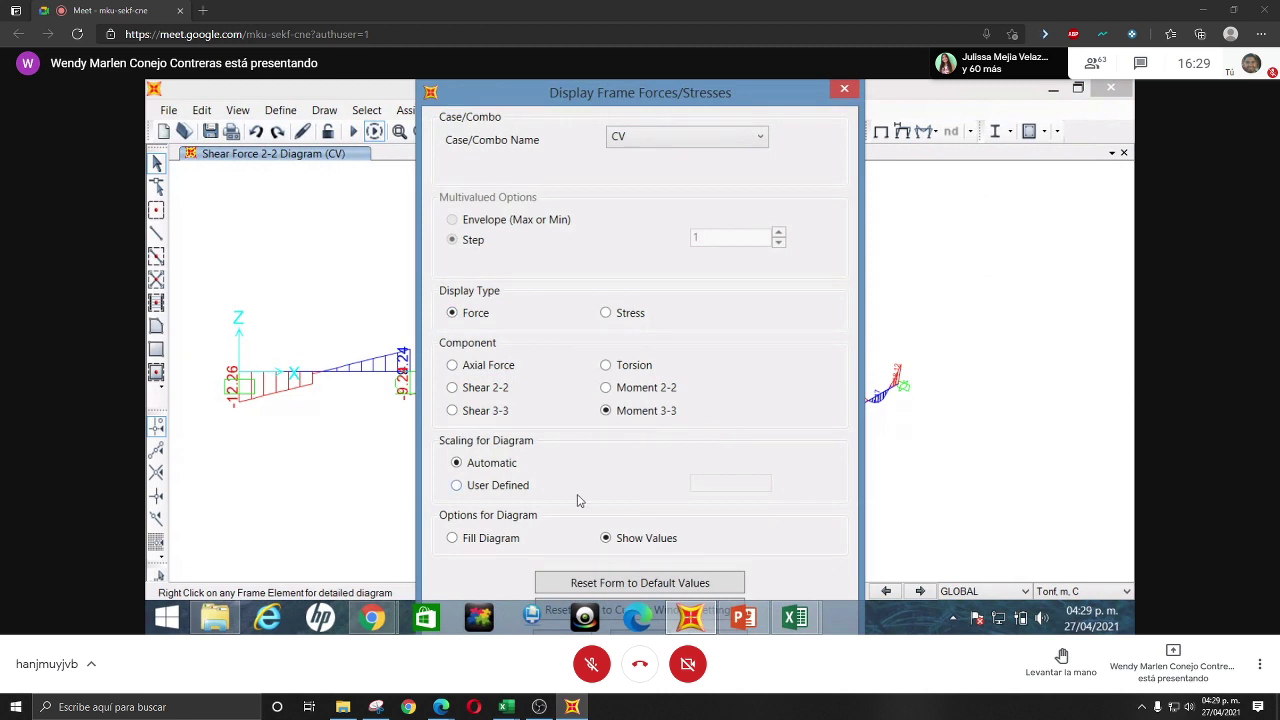
pyautogui.press('Tab')
pyautogui.press('Tab')
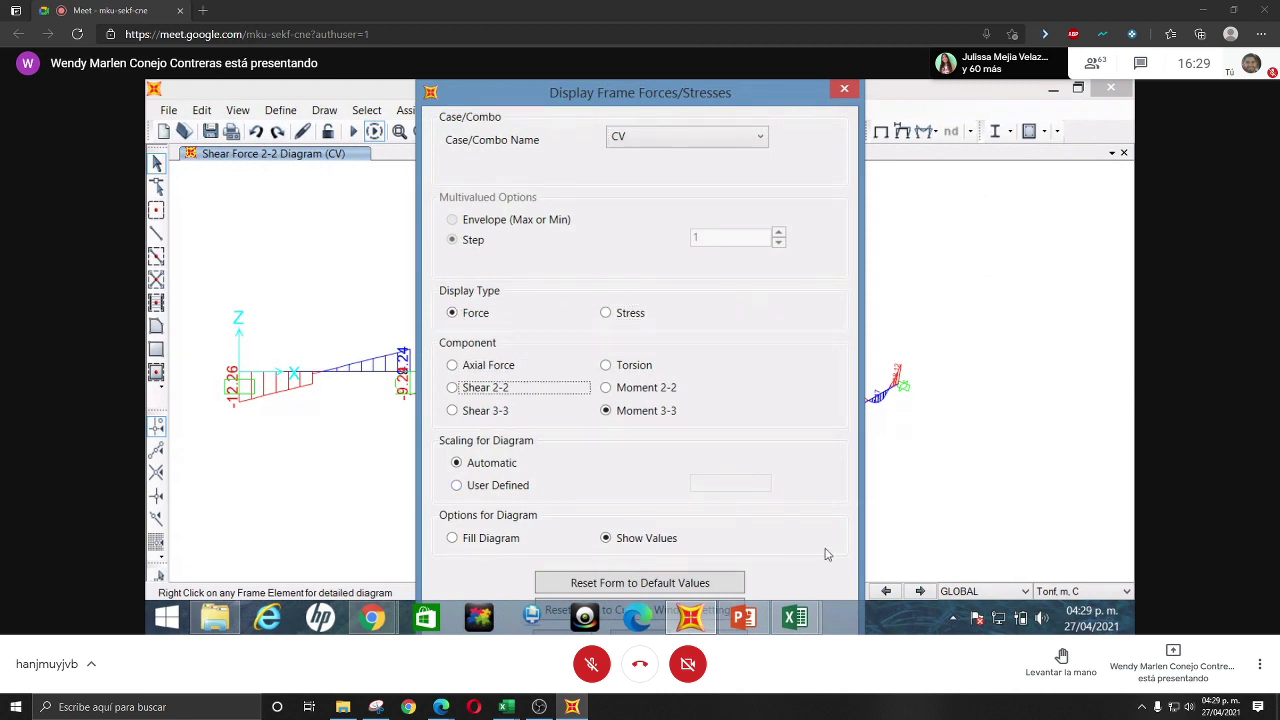
pyautogui.press('Tab')
pyautogui.press('Tab')
pyautogui.press('Tab')
pyautogui.press('Tab')
pyautogui.press('Tab')
pyautogui.press('Tab')
pyautogui.press('Tab')
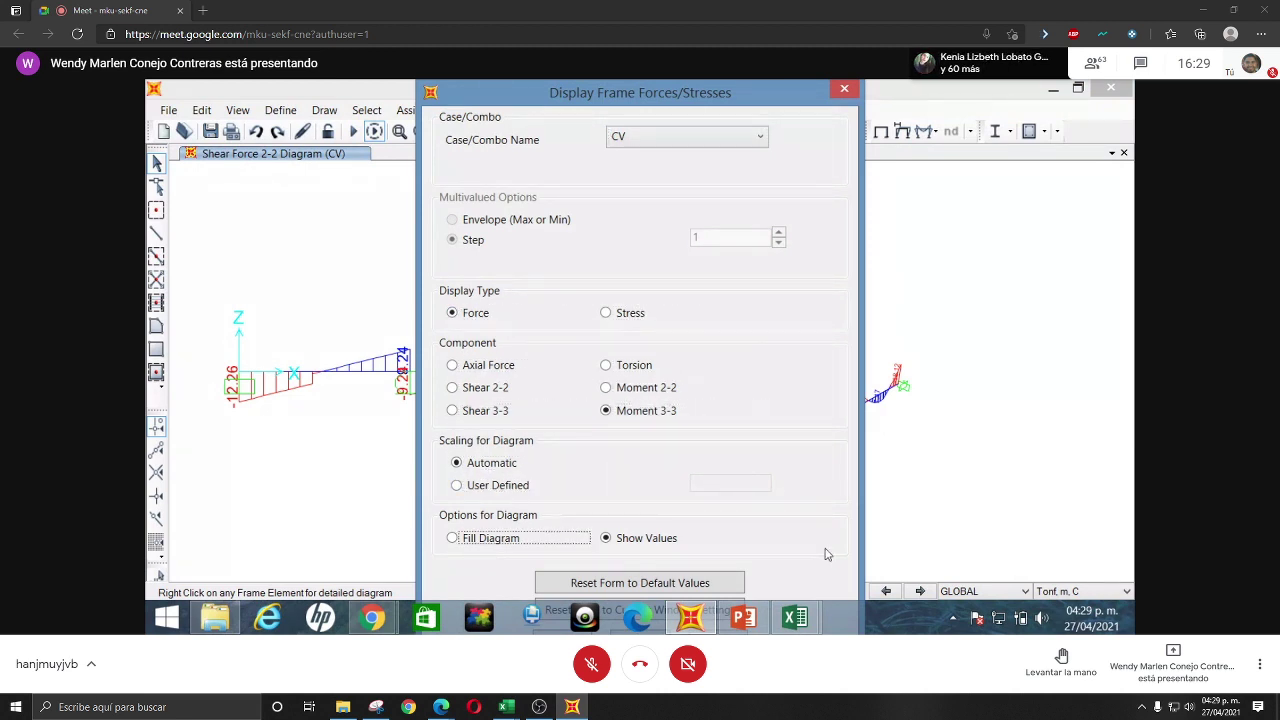
pyautogui.press('Tab')
pyautogui.press('Return')
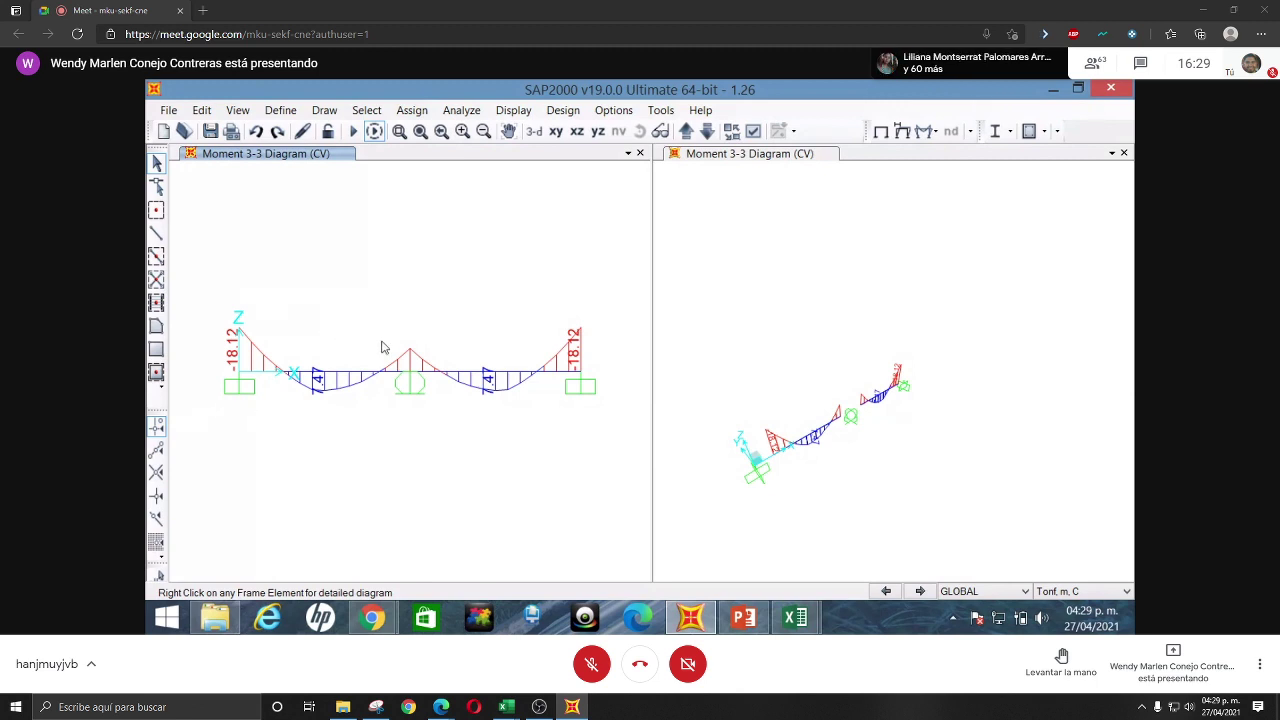
pyautogui.moveTo(397, 366)
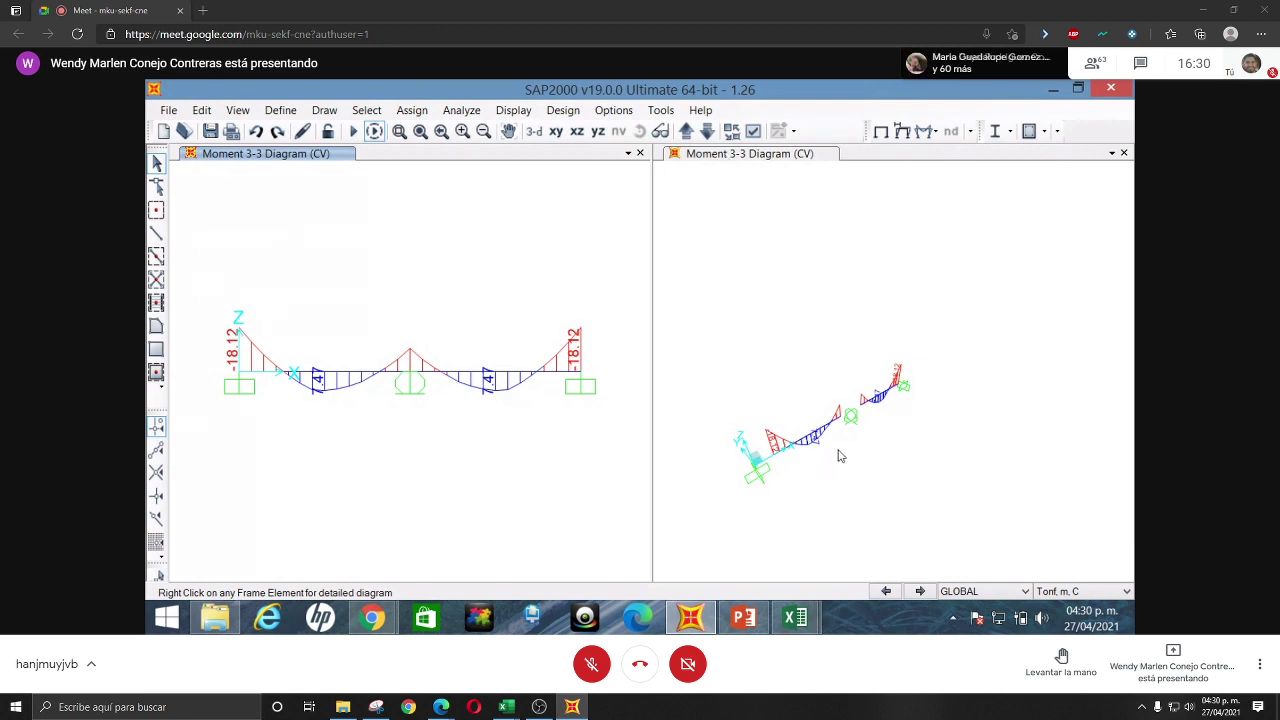
# - Toggle object shrinking on and back off in the X-Z view, and turn it off in the 3-D view
pyautogui.click(731, 133)
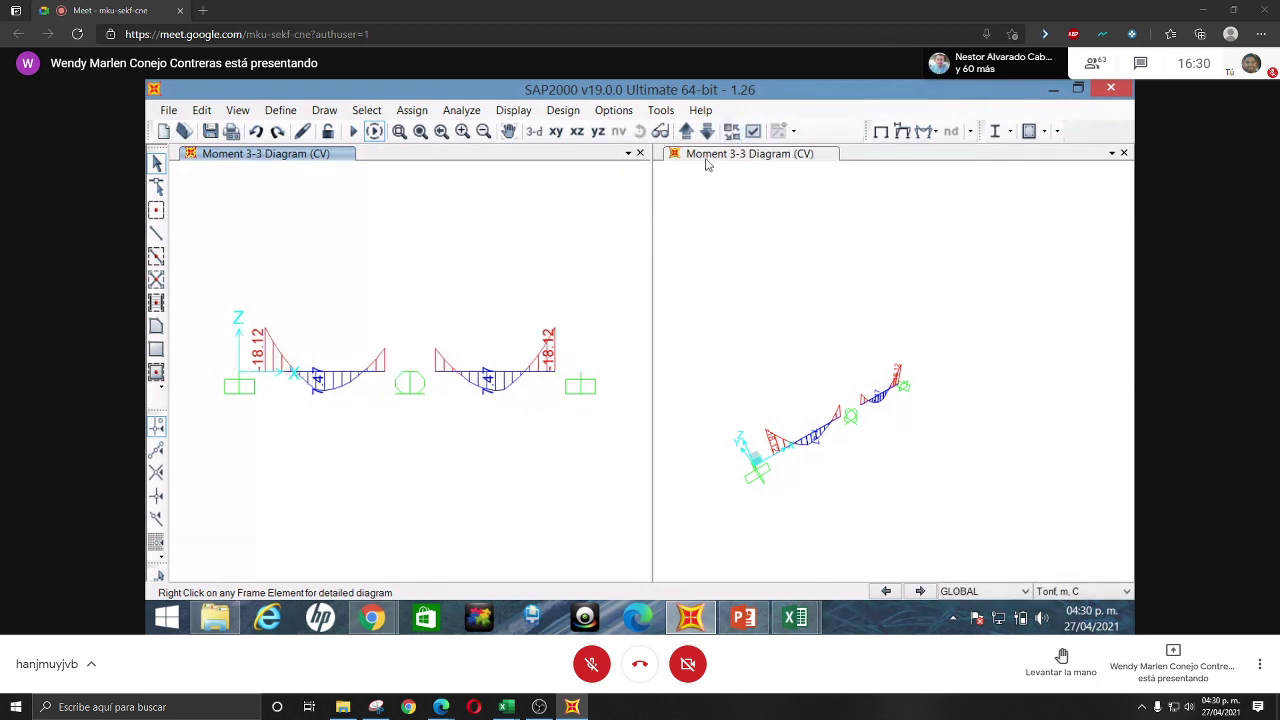
pyautogui.click(731, 133)
pyautogui.click(906, 246)
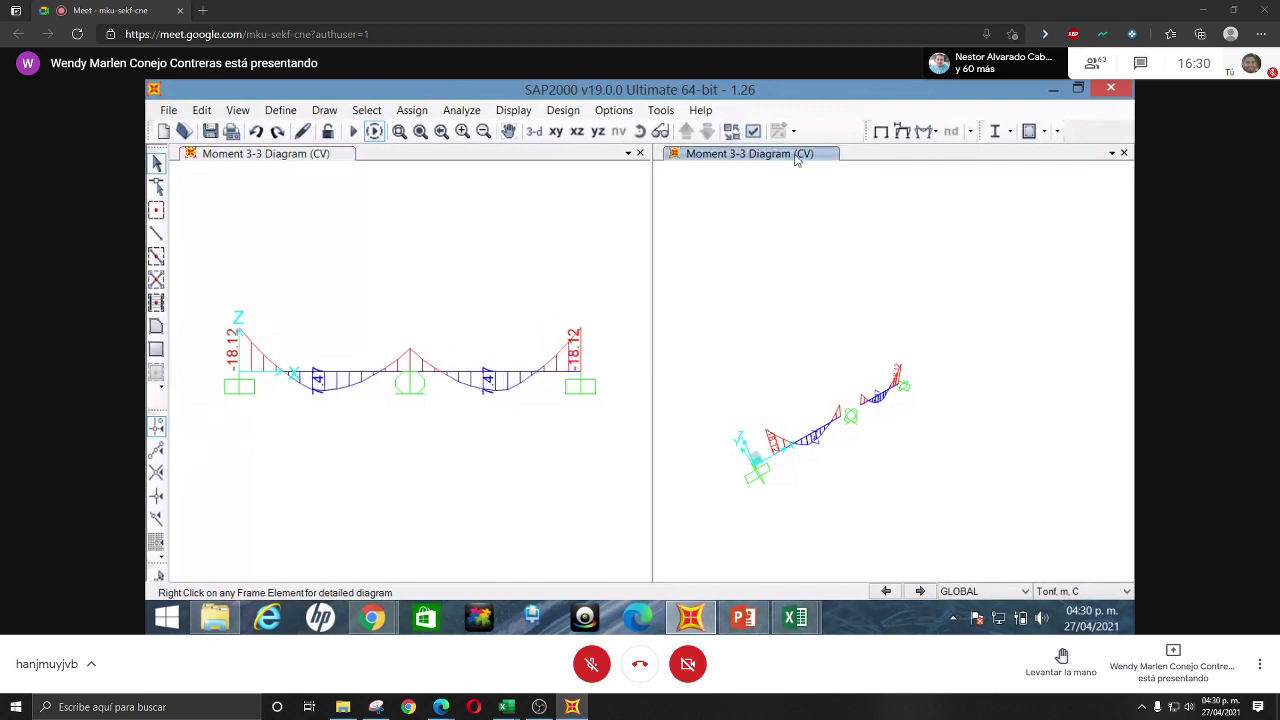
pyautogui.click(731, 132)
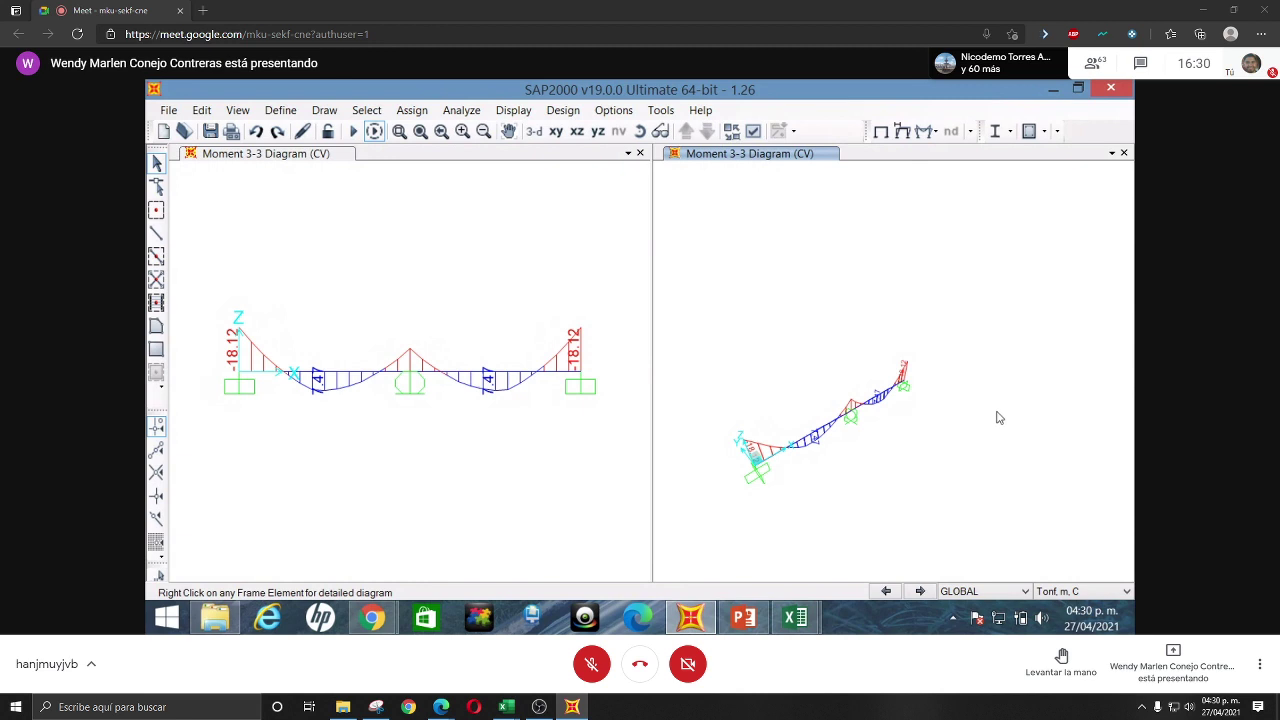
# - Set the X-Z view's display options to color objects by Sections, keeping the Extrude view type
pyautogui.click(369, 297)
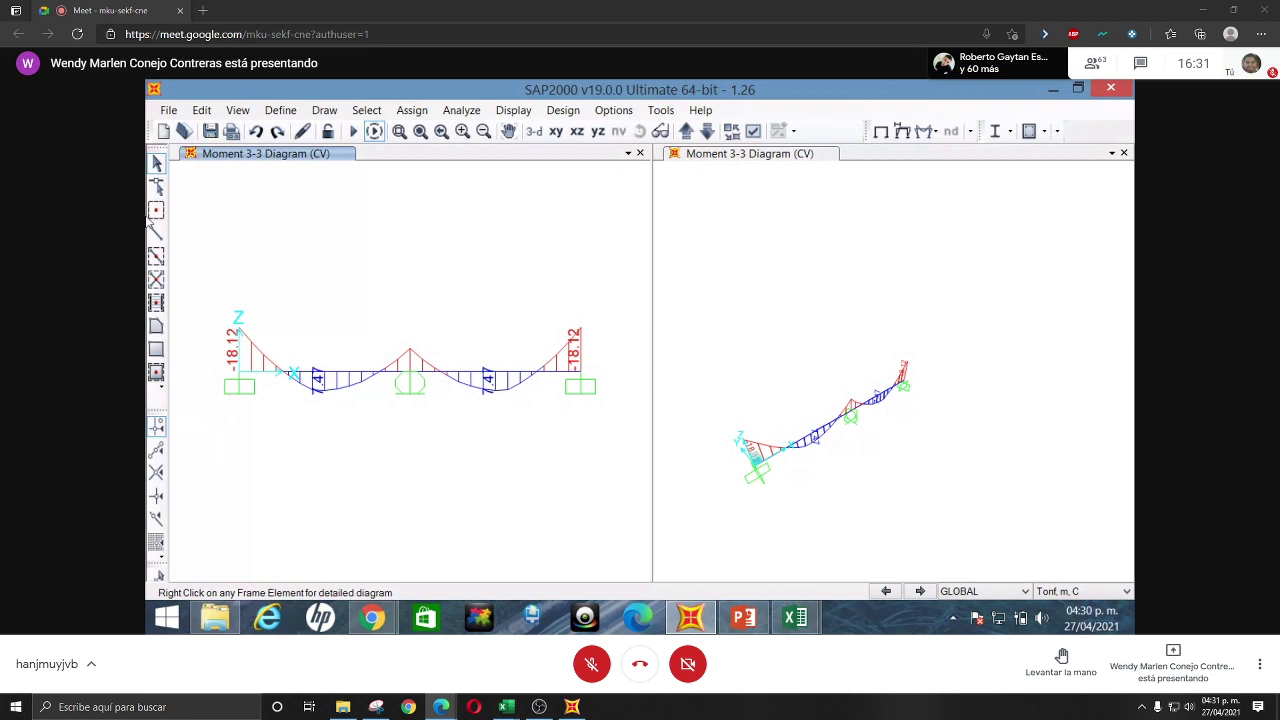
pyautogui.click(755, 131)
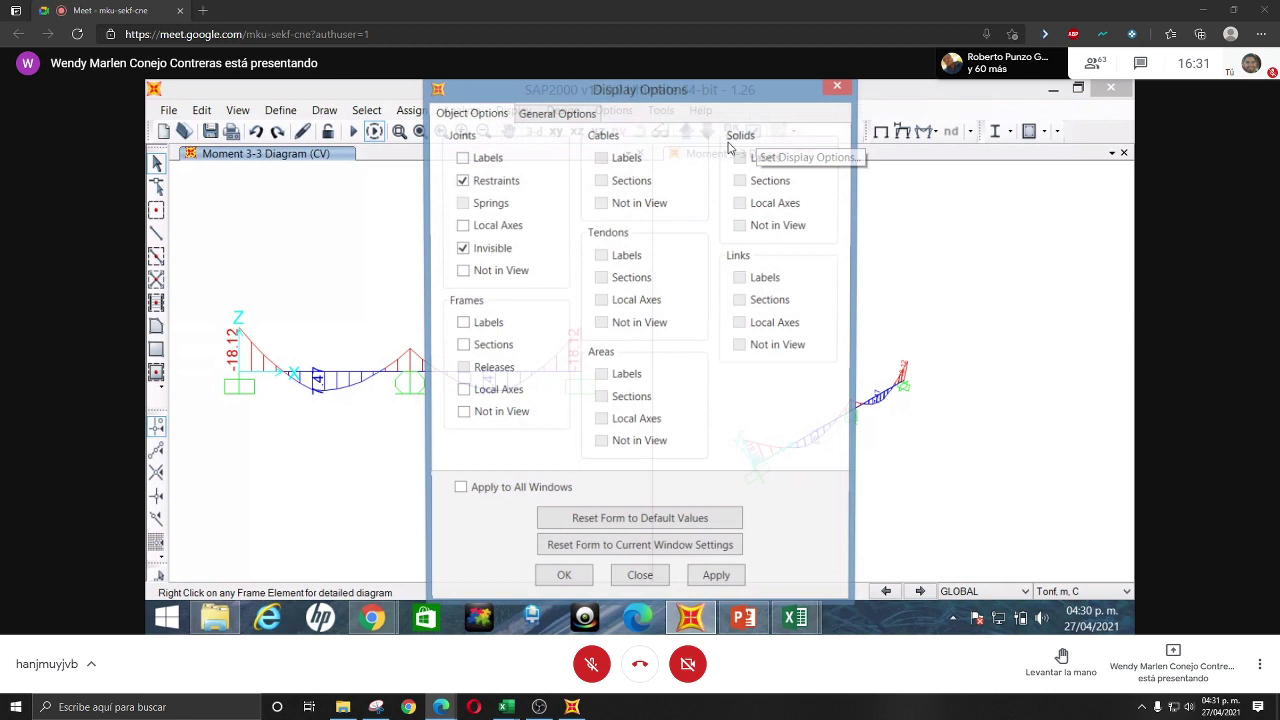
pyautogui.click(557, 116)
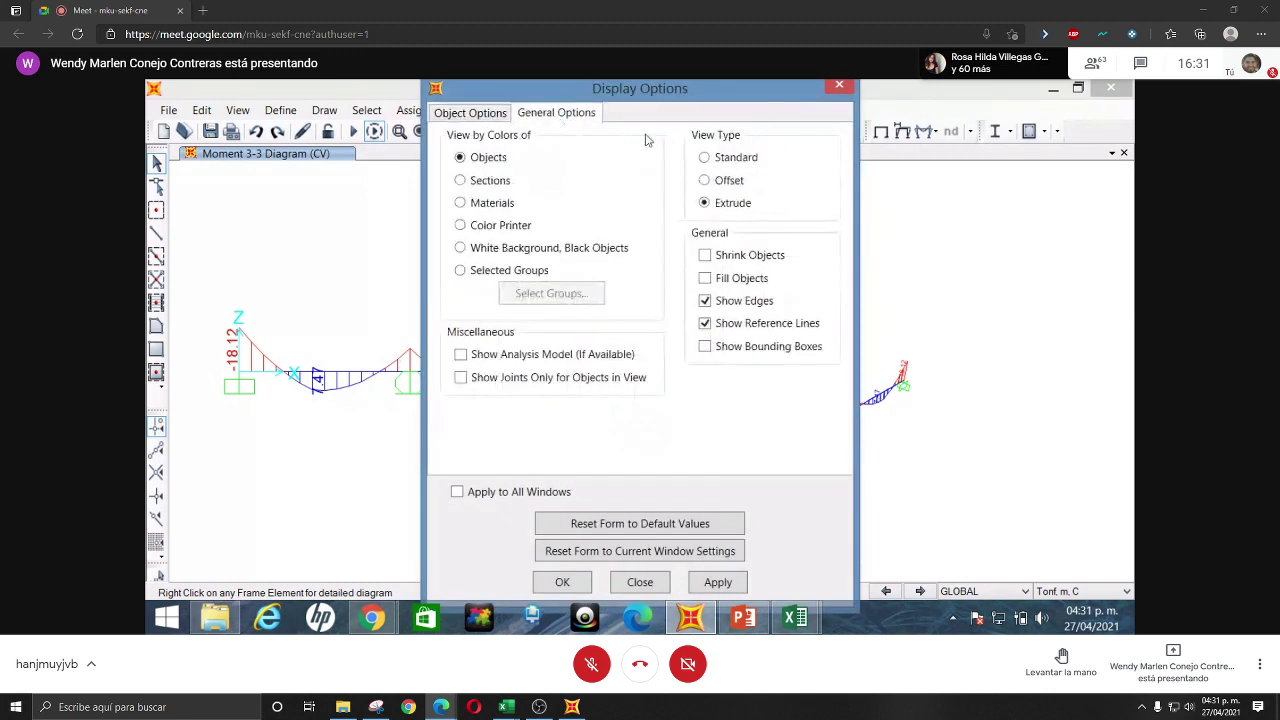
pyautogui.click(461, 181)
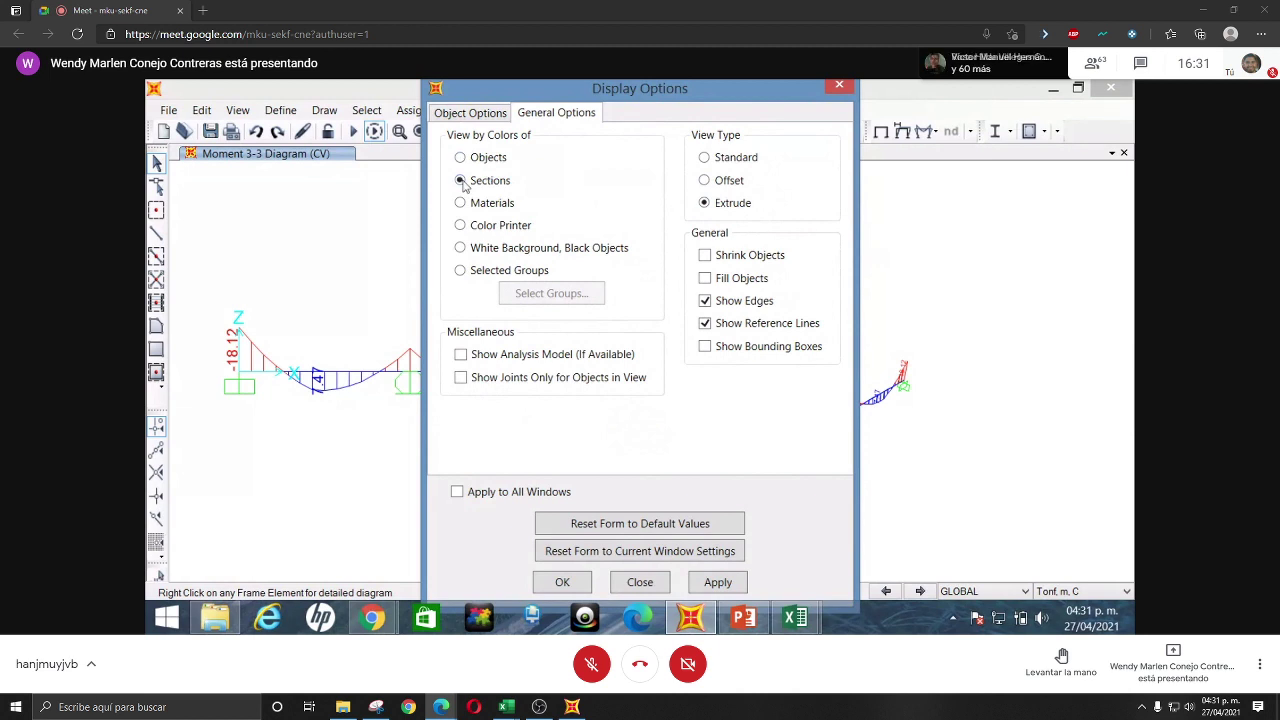
pyautogui.moveTo(620, 90); pyautogui.dragTo(684, 84)
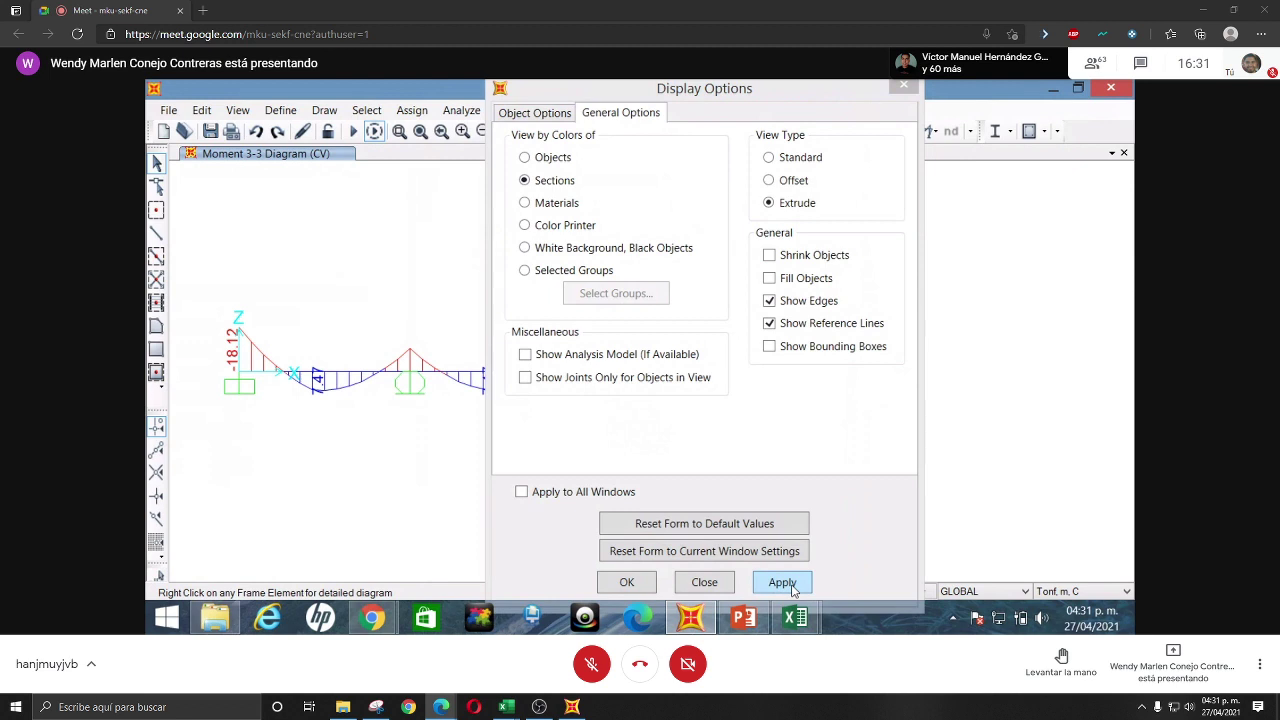
pyautogui.click(632, 588)
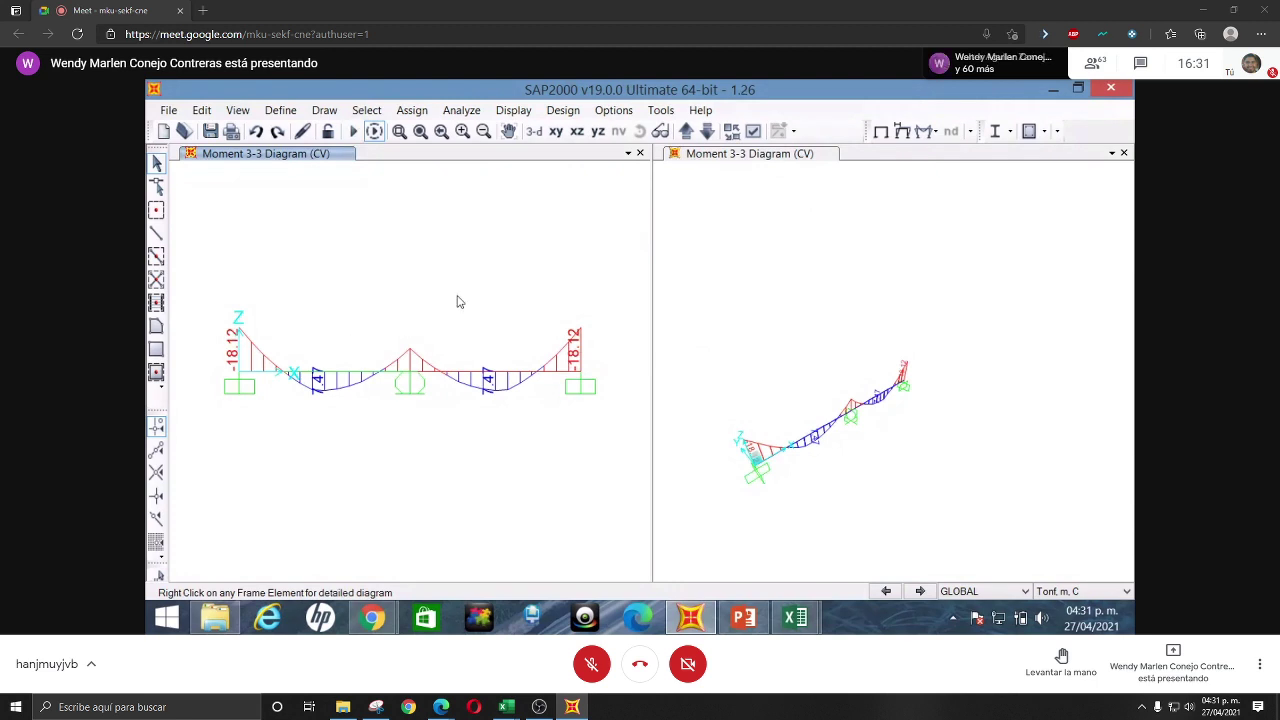
# - Lock the model to turn off Model-Alive, and unlock it again, accepting the deletion of the analysis results
pyautogui.click(332, 136)
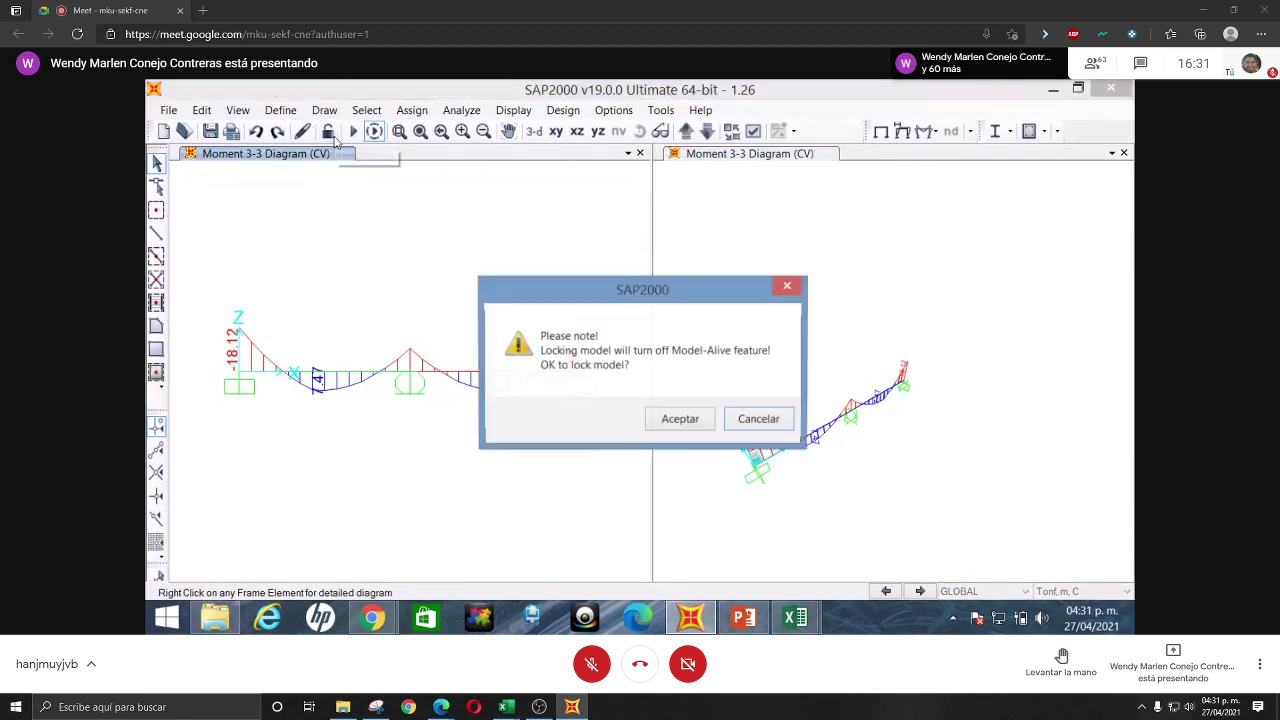
pyautogui.click(677, 418)
pyautogui.click(327, 133)
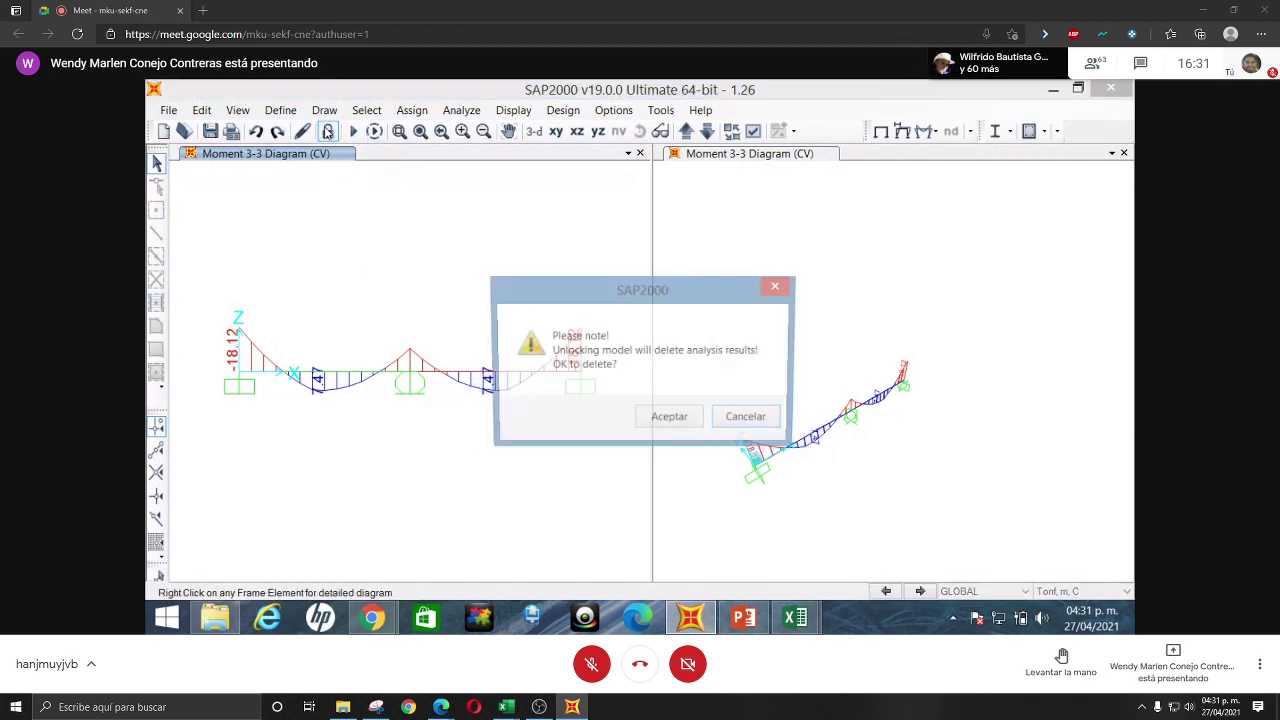
pyautogui.click(670, 418)
pyautogui.click(445, 280)
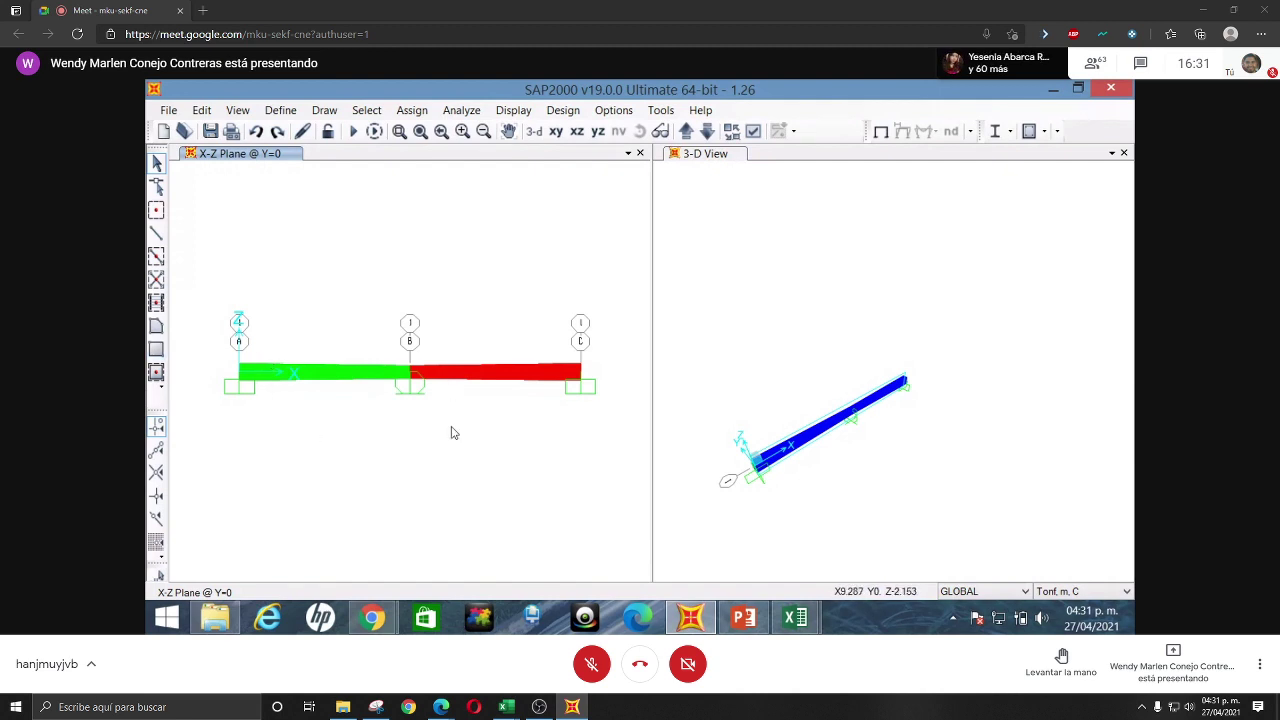
# - Compare the beam's colored spans with the Exercise 26 figure in PowerPoint and return to SAP2000
pyautogui.scroll(1, 417, 433)
pyautogui.scroll(-1, 416, 434)
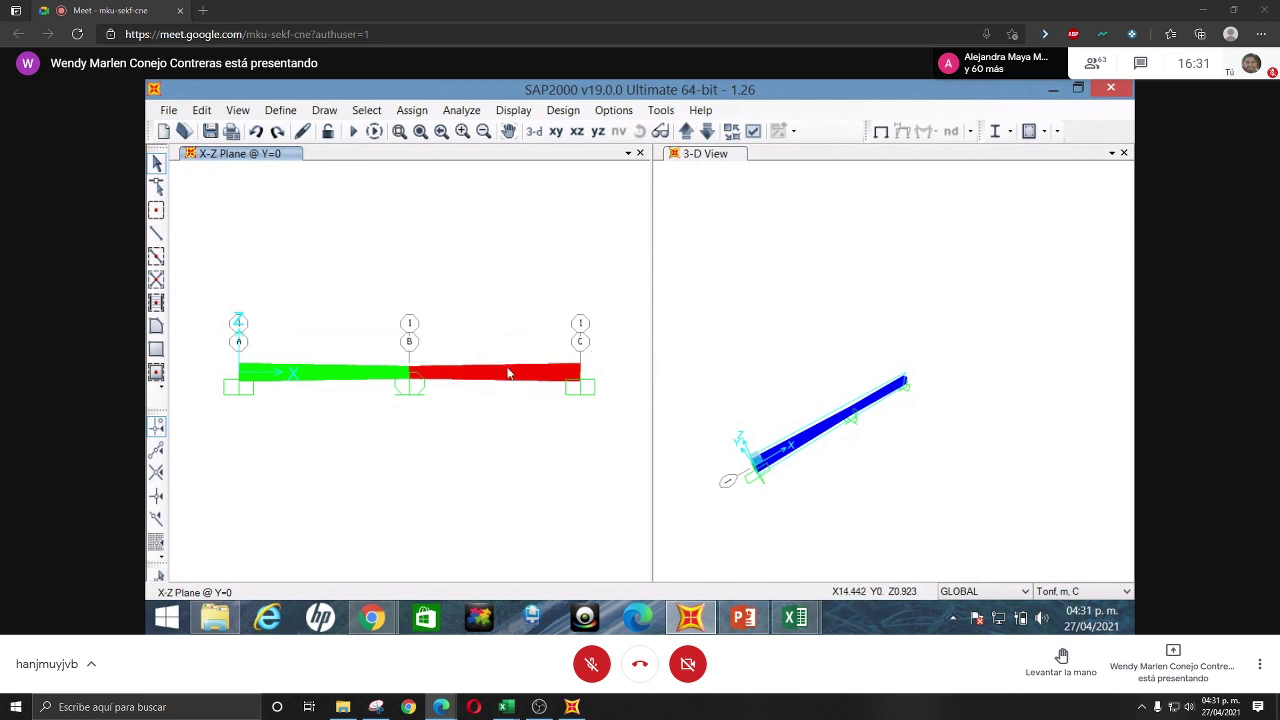
pyautogui.click(740, 617)
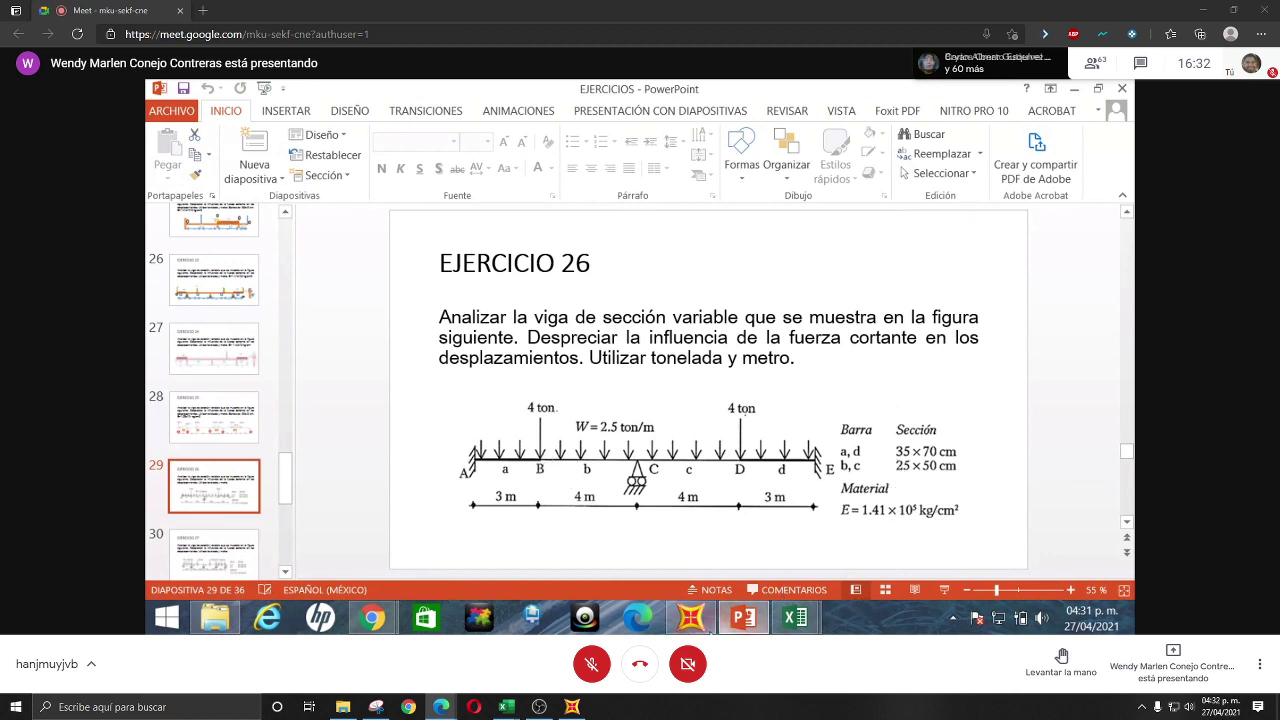
pyautogui.click(689, 622)
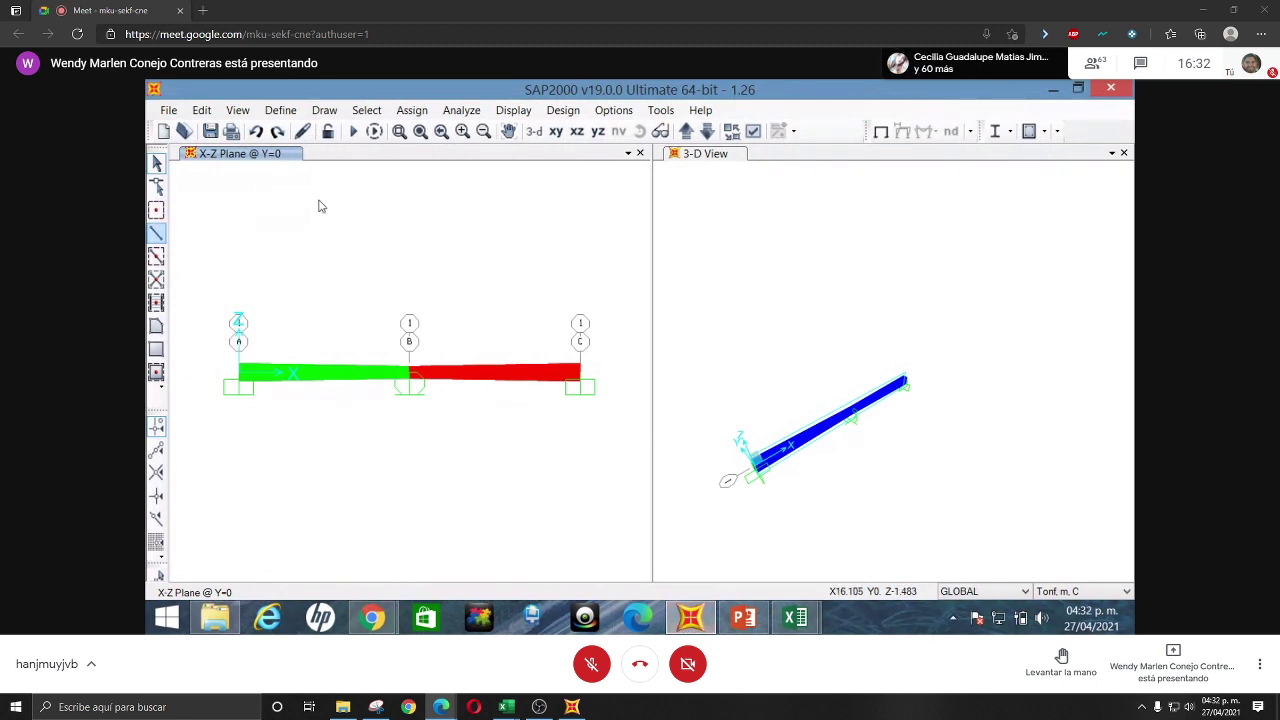
# - Add a new nonprismatic frame section property of type Other and name it Viga 1
pyautogui.click(282, 111)
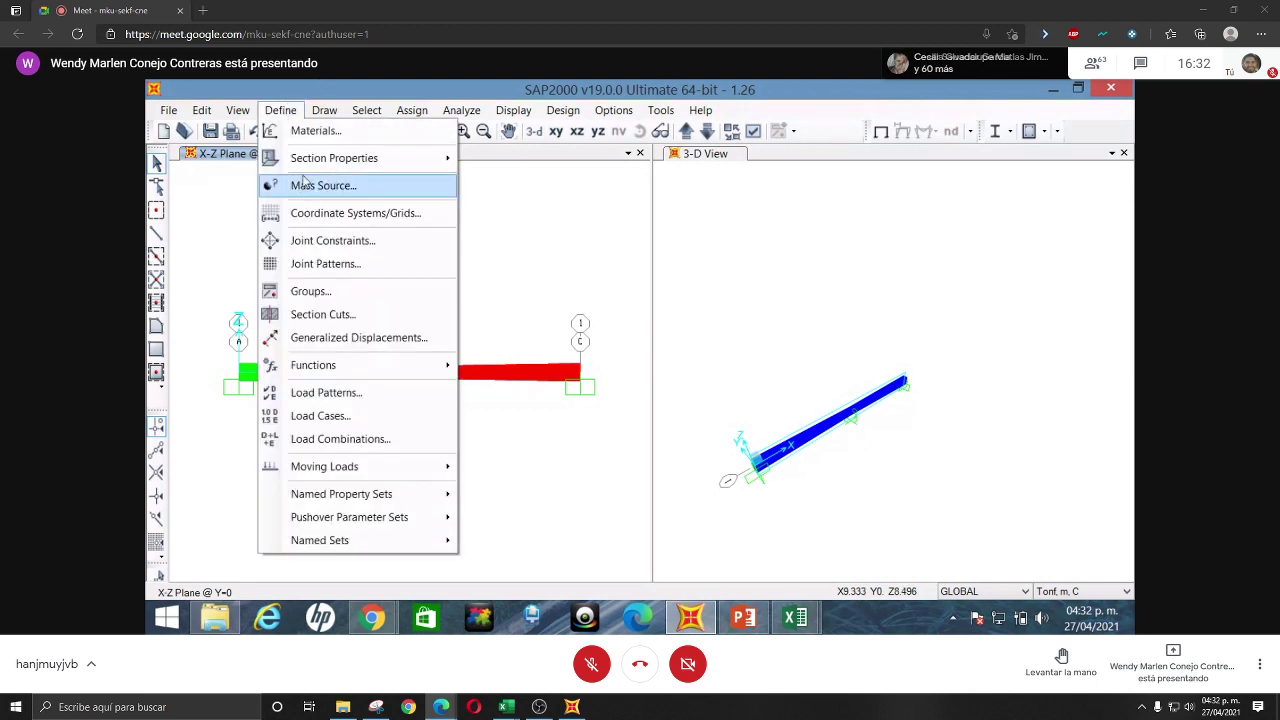
pyautogui.moveTo(310, 170)
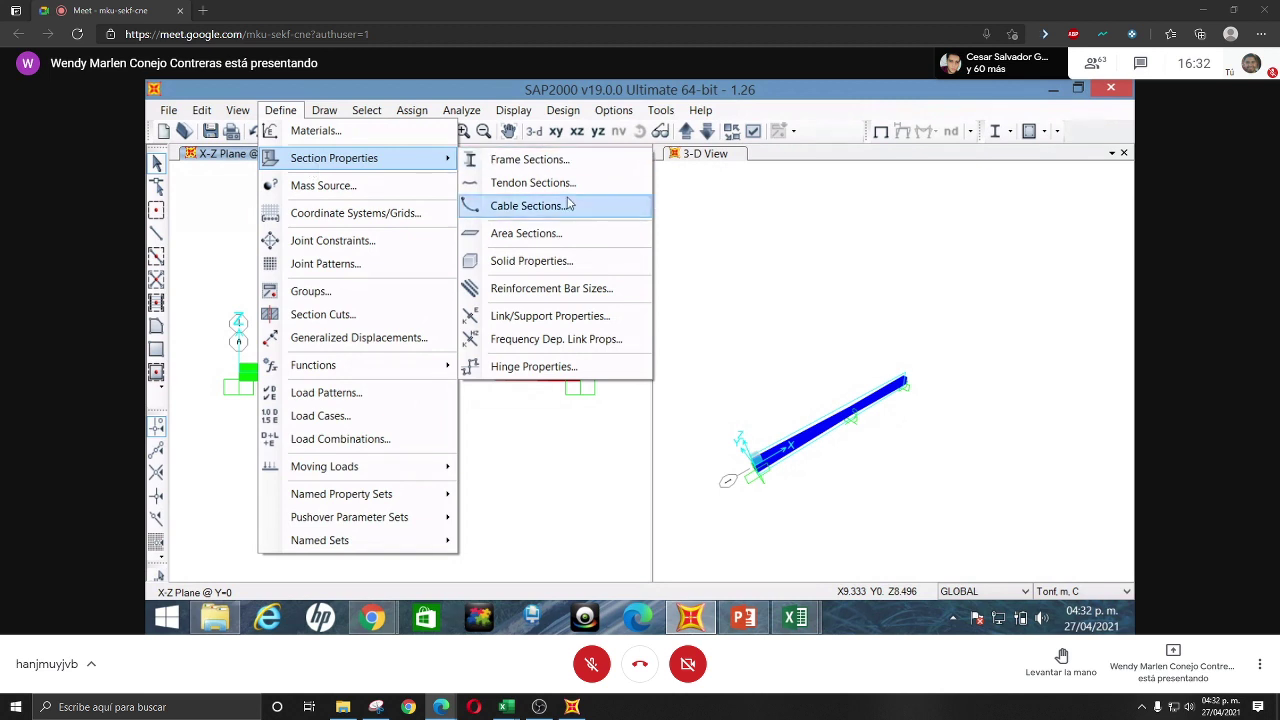
pyautogui.click(530, 160)
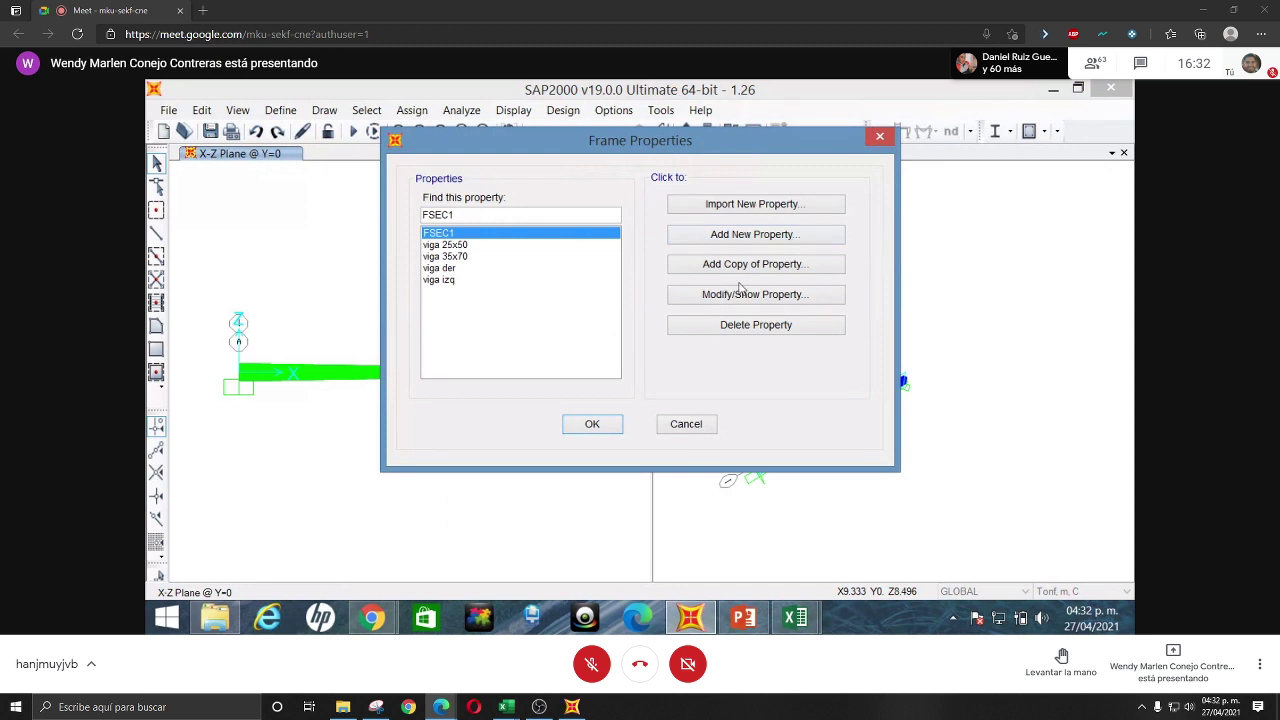
pyautogui.click(769, 240)
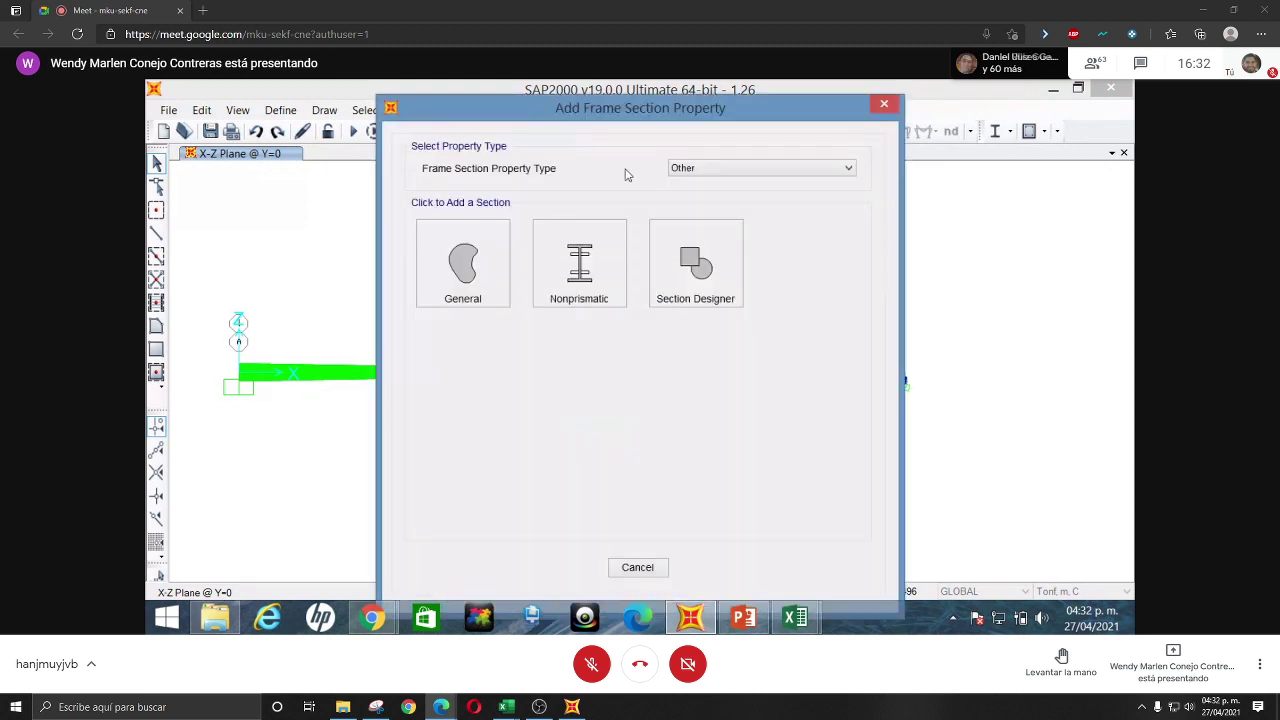
pyautogui.click(578, 270)
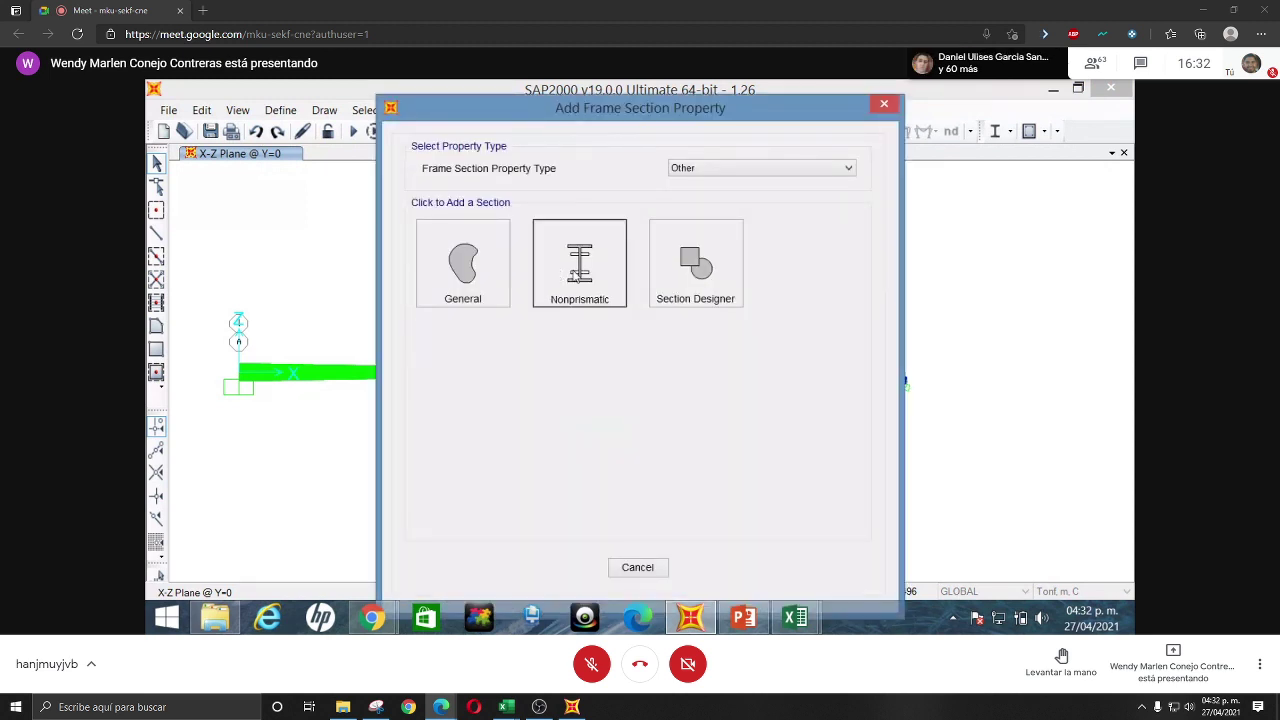
pyautogui.moveTo(629, 221); pyautogui.dragTo(578, 225)
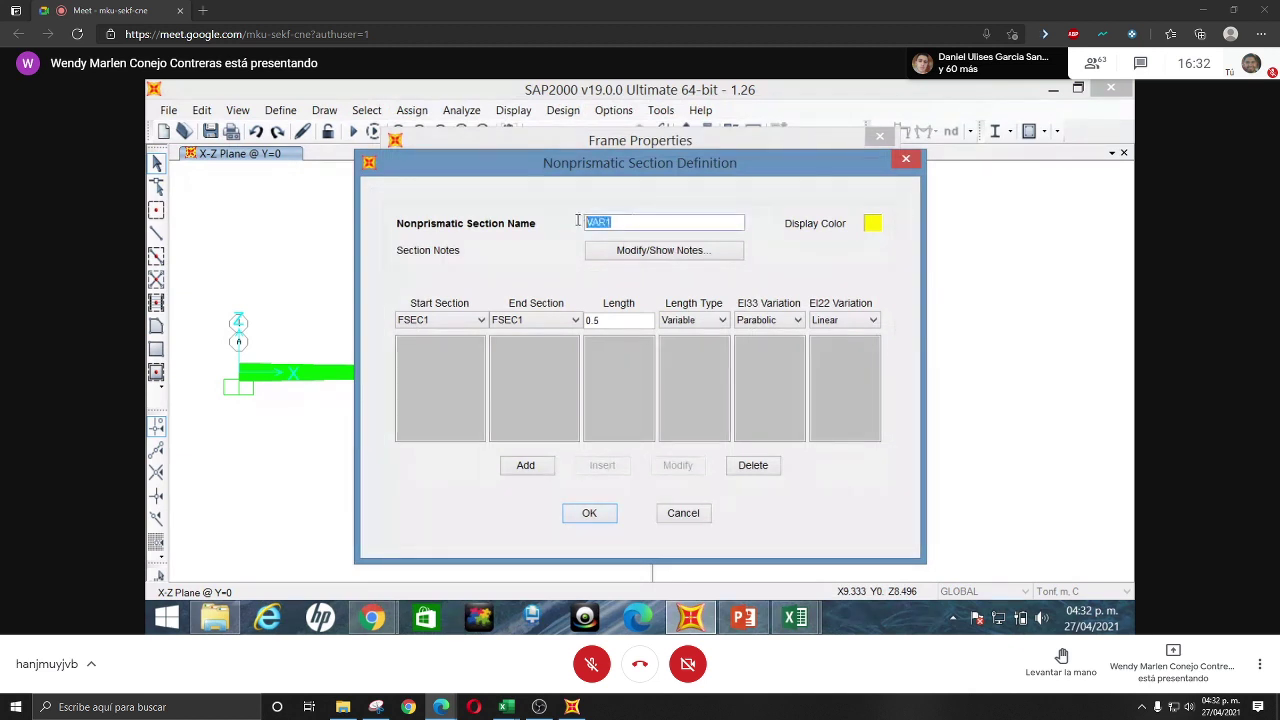
pyautogui.write('VIG')
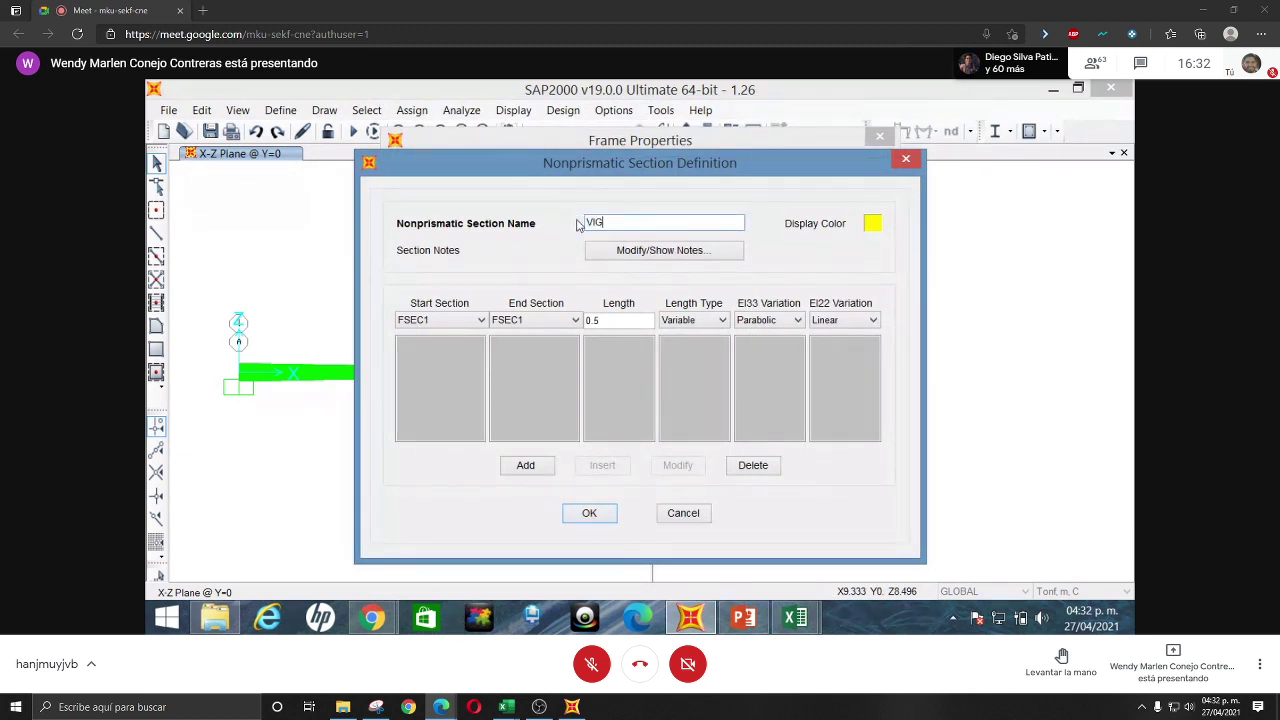
pyautogui.press('BackSpace')
pyautogui.press('BackSpace')
pyautogui.write('iga 1')
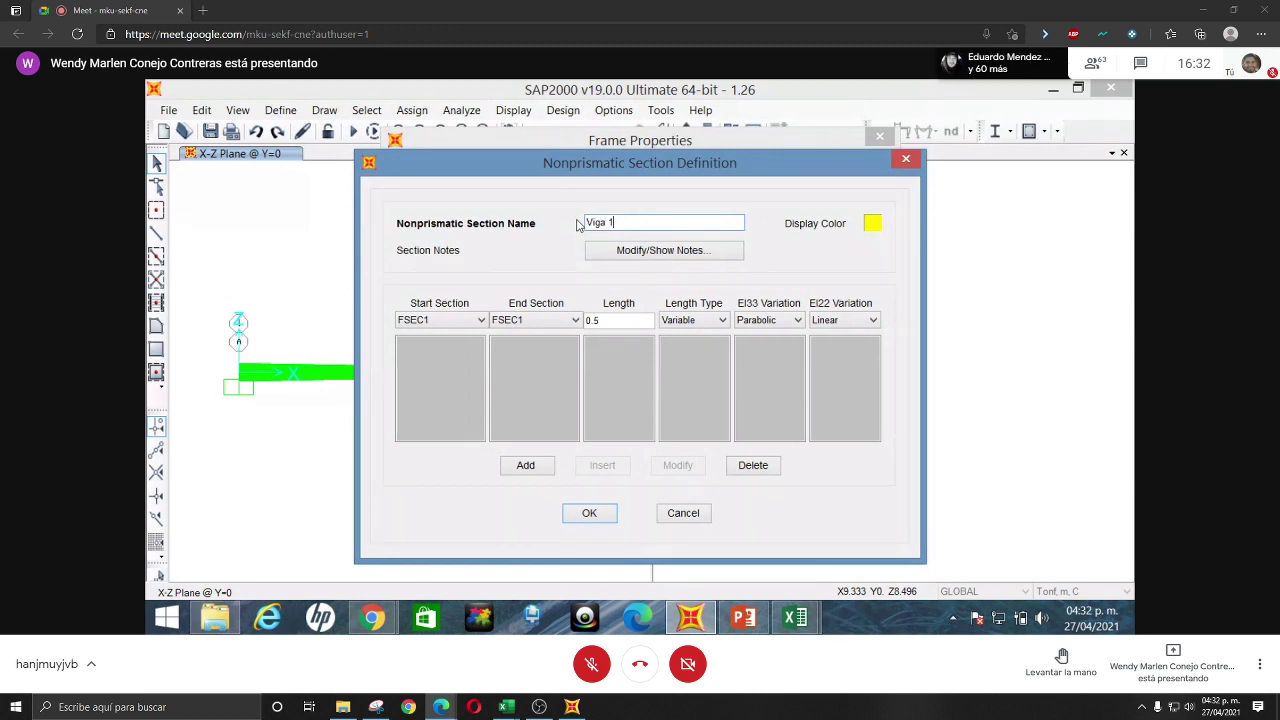
# - Add a first segment to Viga 1 with viga 35x70 as start and end section and a variable length of 0.4285
pyautogui.click(450, 320)
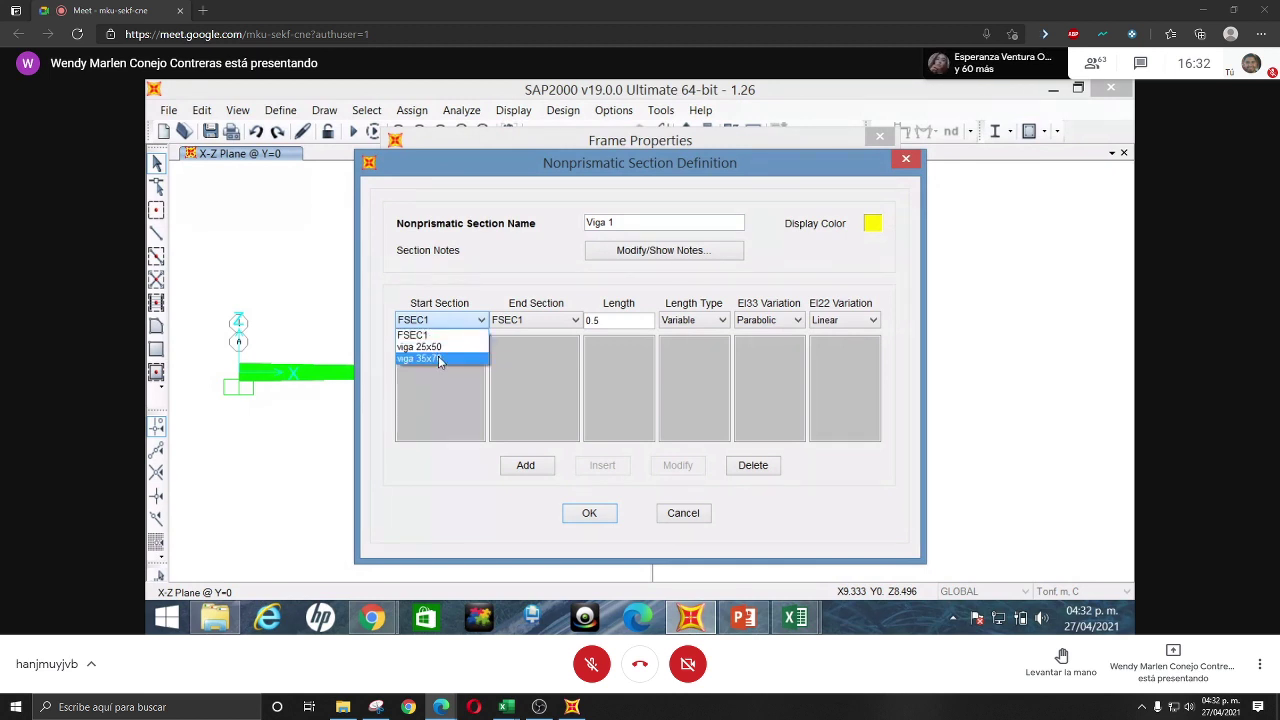
pyautogui.click(437, 359)
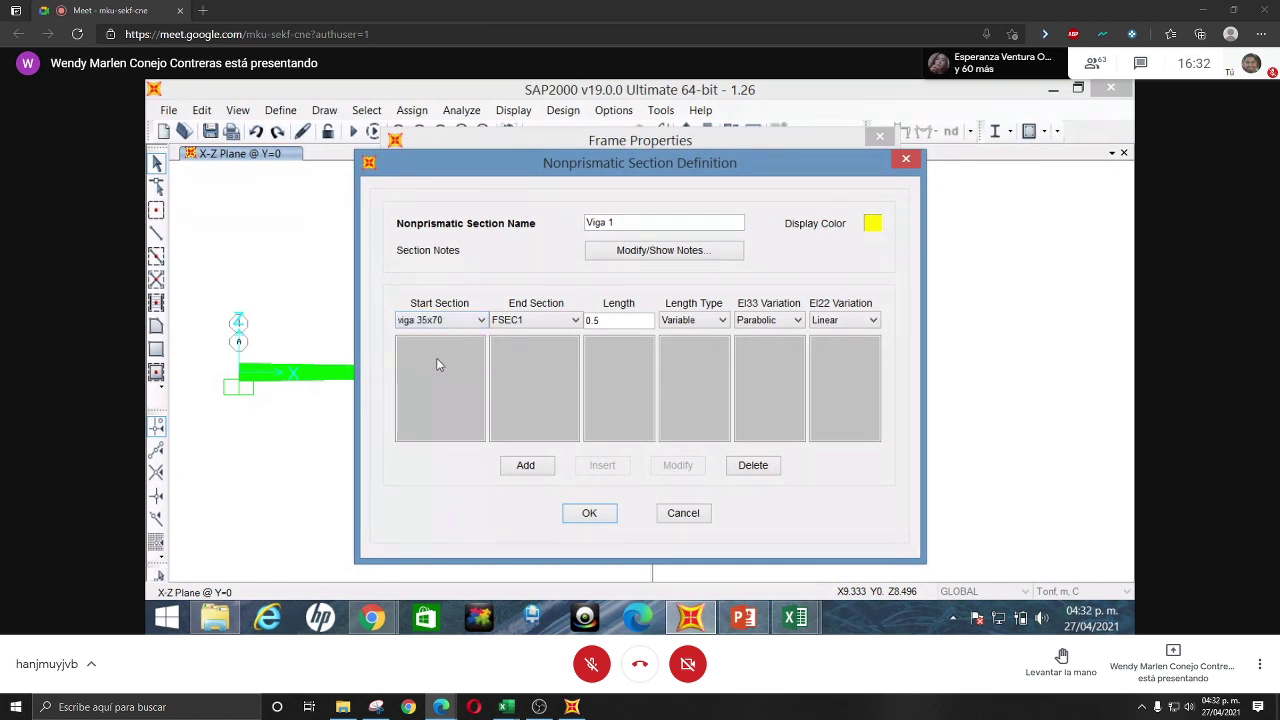
pyautogui.click(546, 321)
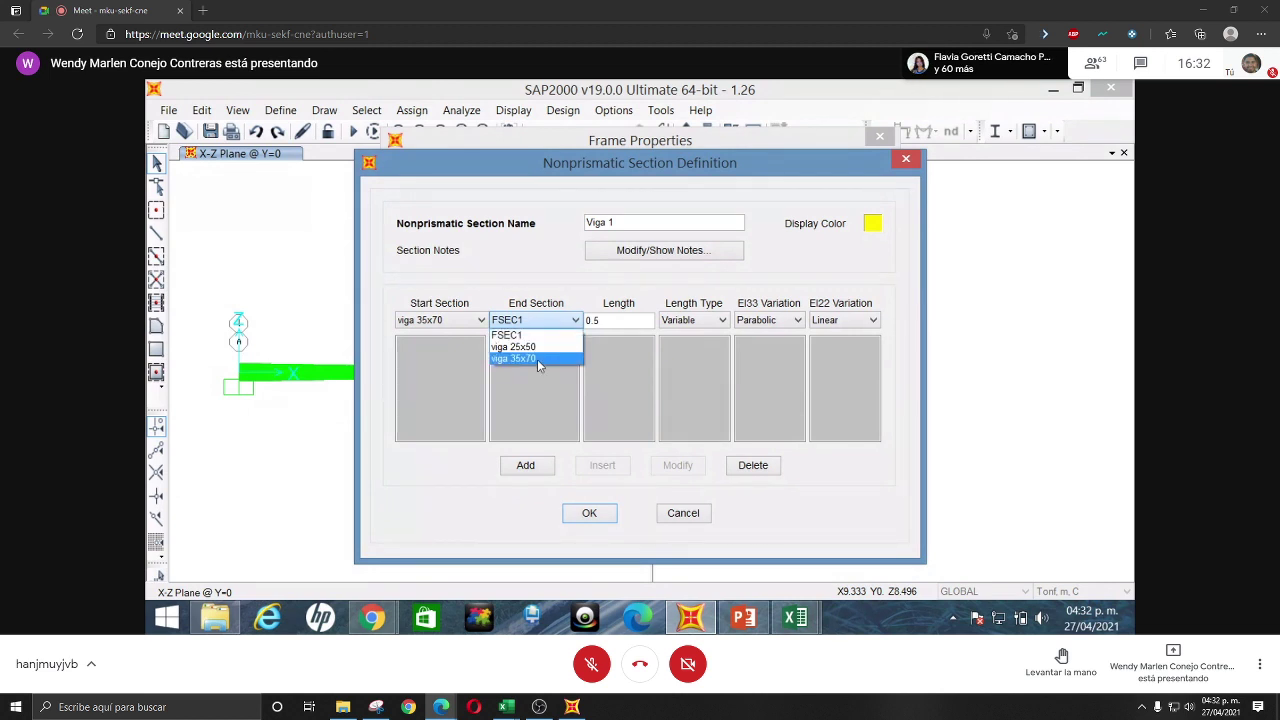
pyautogui.click(537, 359)
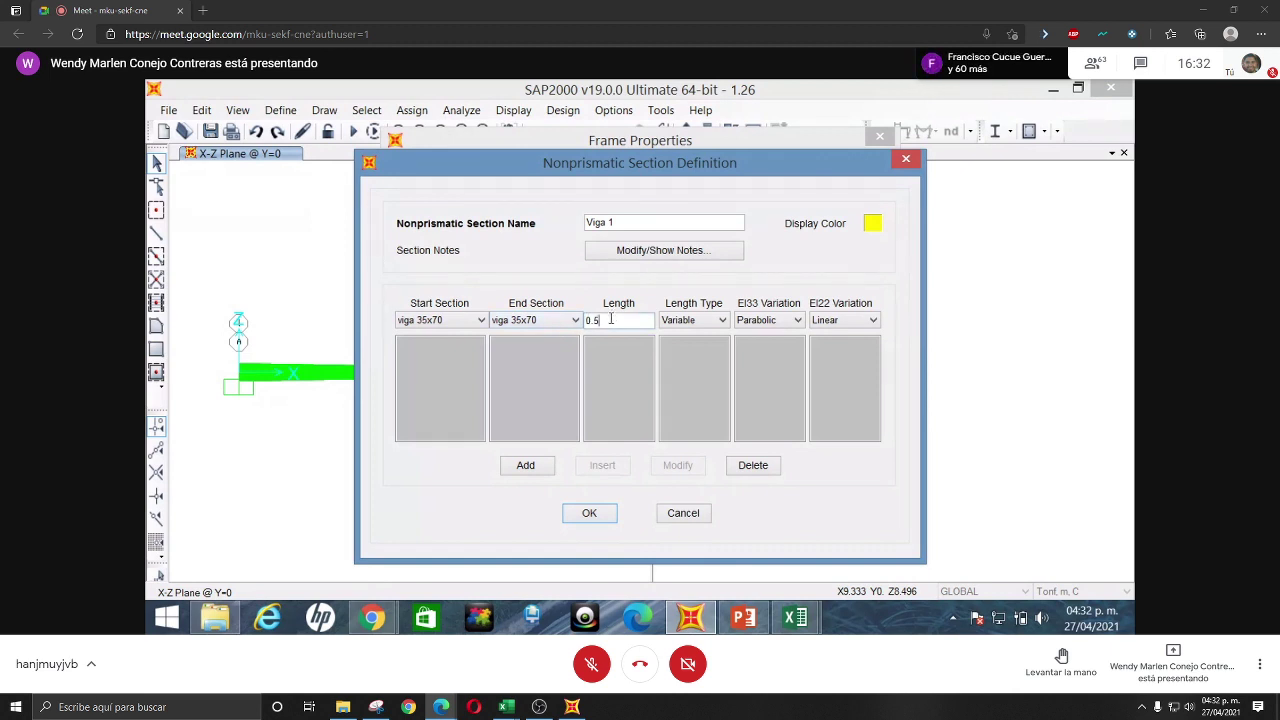
pyautogui.press('BackSpace')
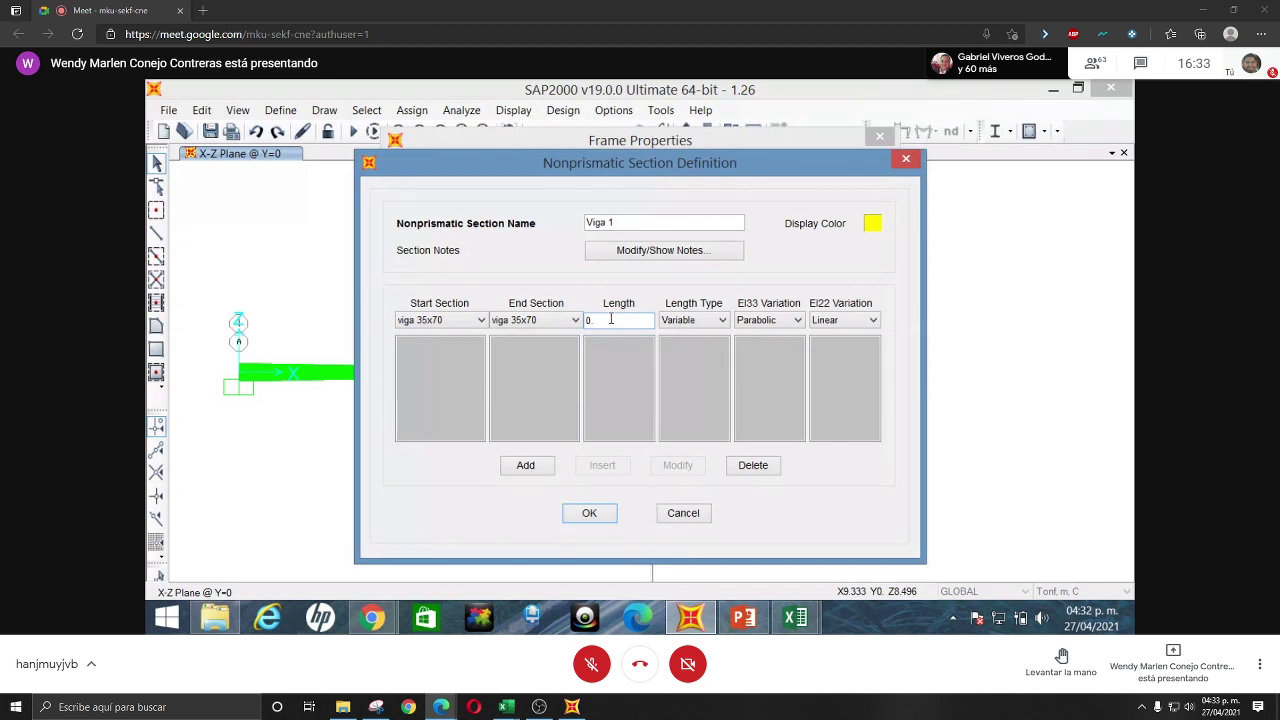
pyautogui.write('4')
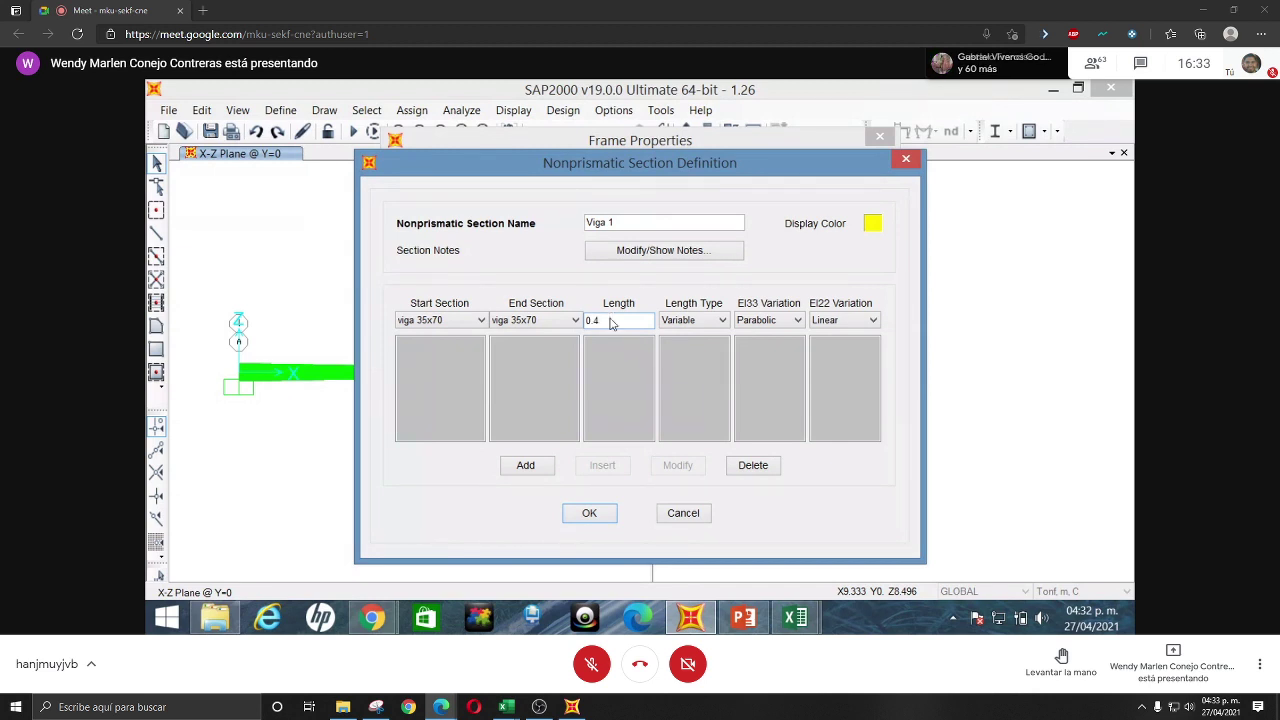
pyautogui.write('28')
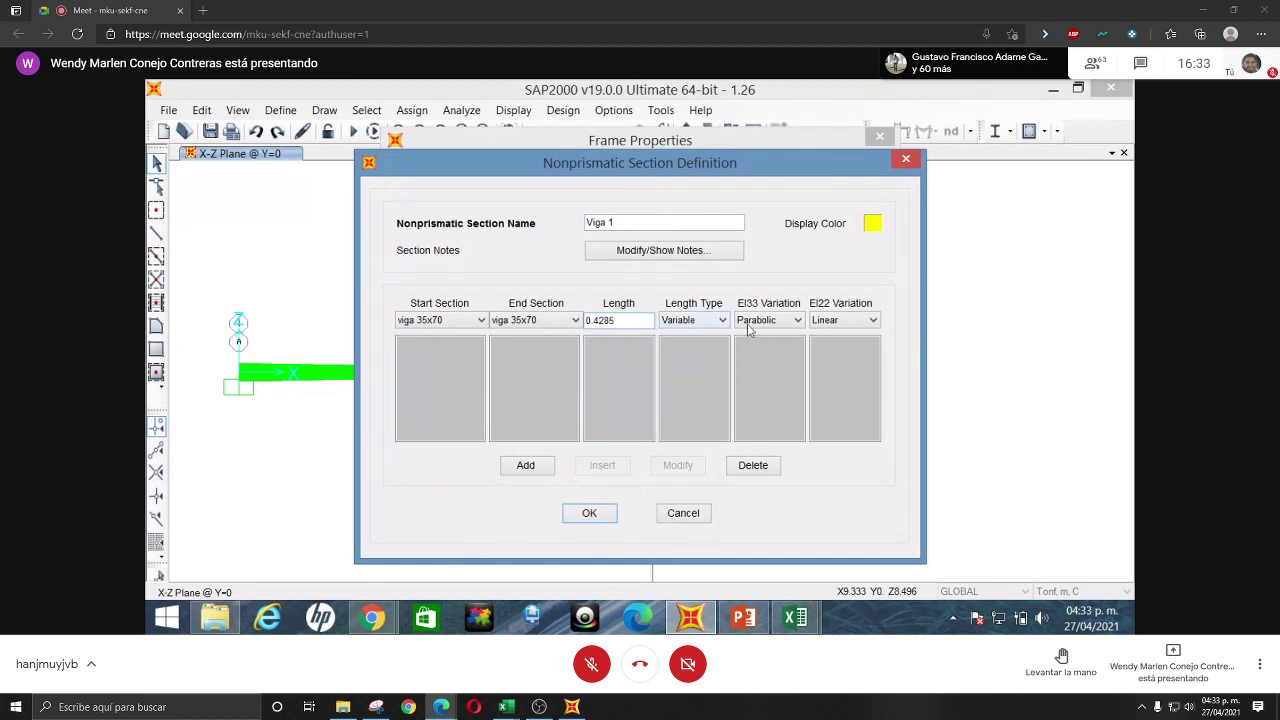
pyautogui.write('5')
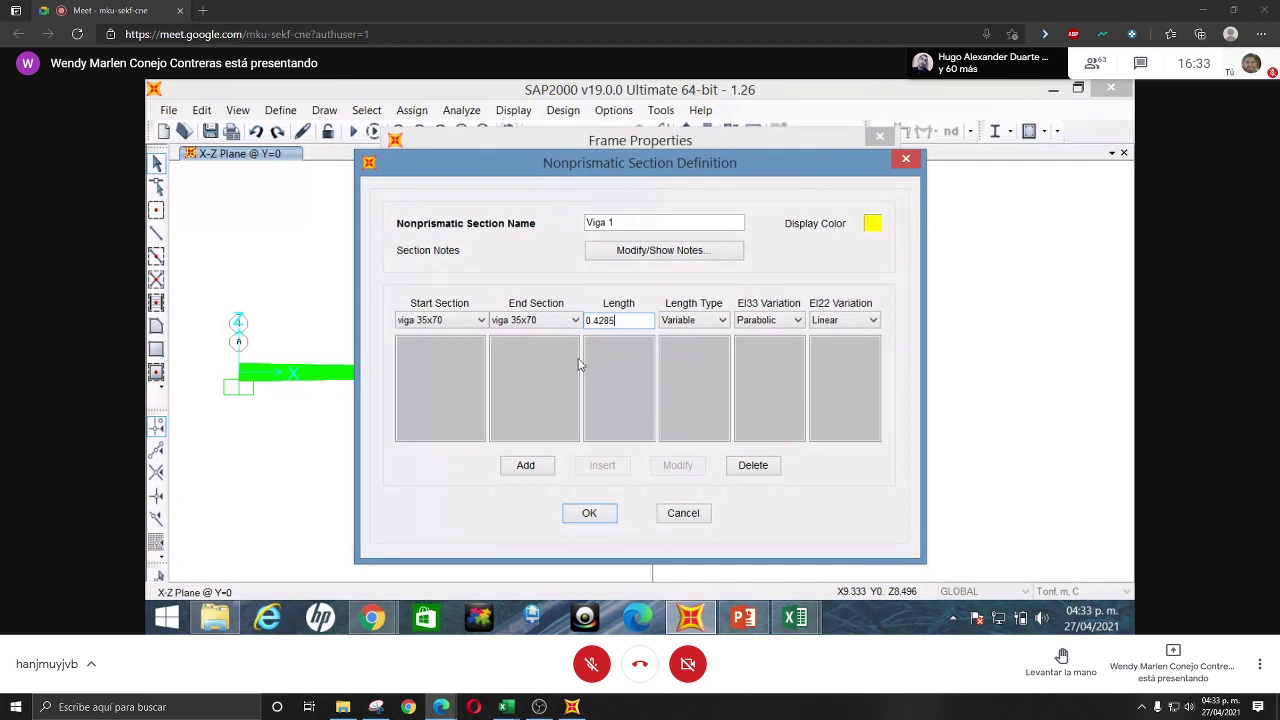
pyautogui.click(527, 466)
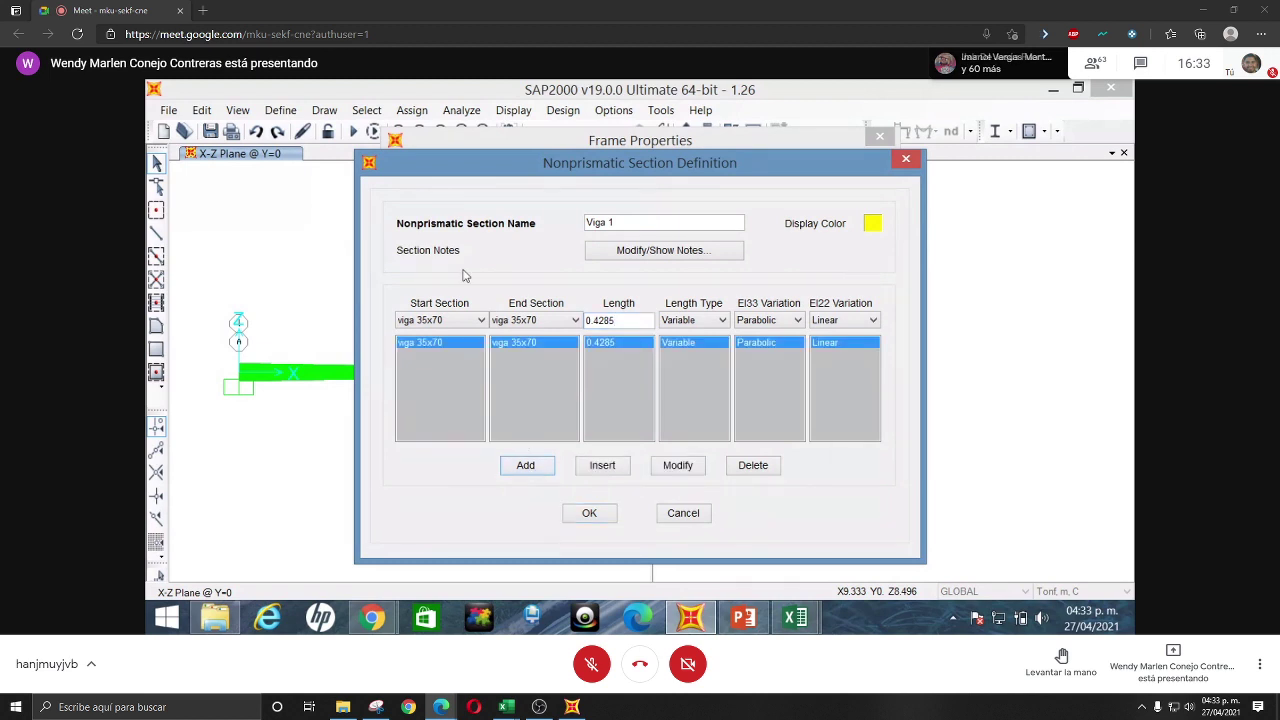
# - Add a second segment to Viga 1 with viga 25x50 at both ends and a length of 0.5715, and accept the section definition
pyautogui.click(462, 320)
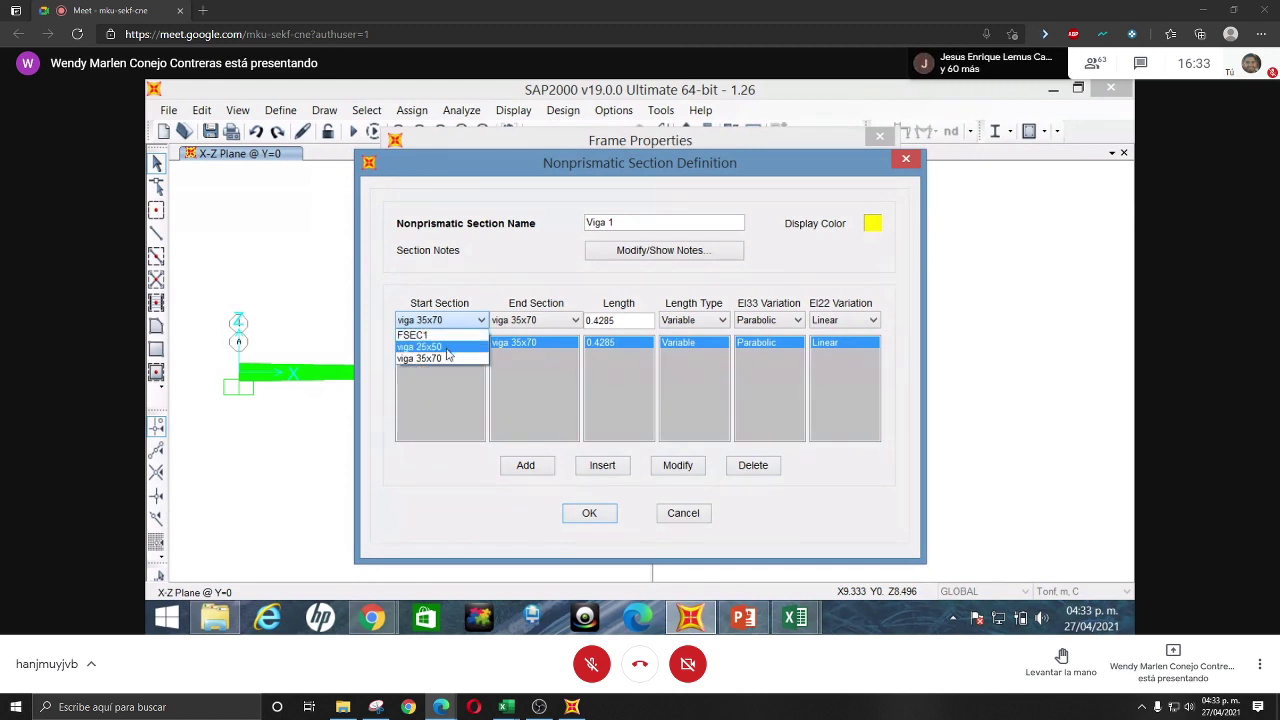
pyautogui.click(448, 347)
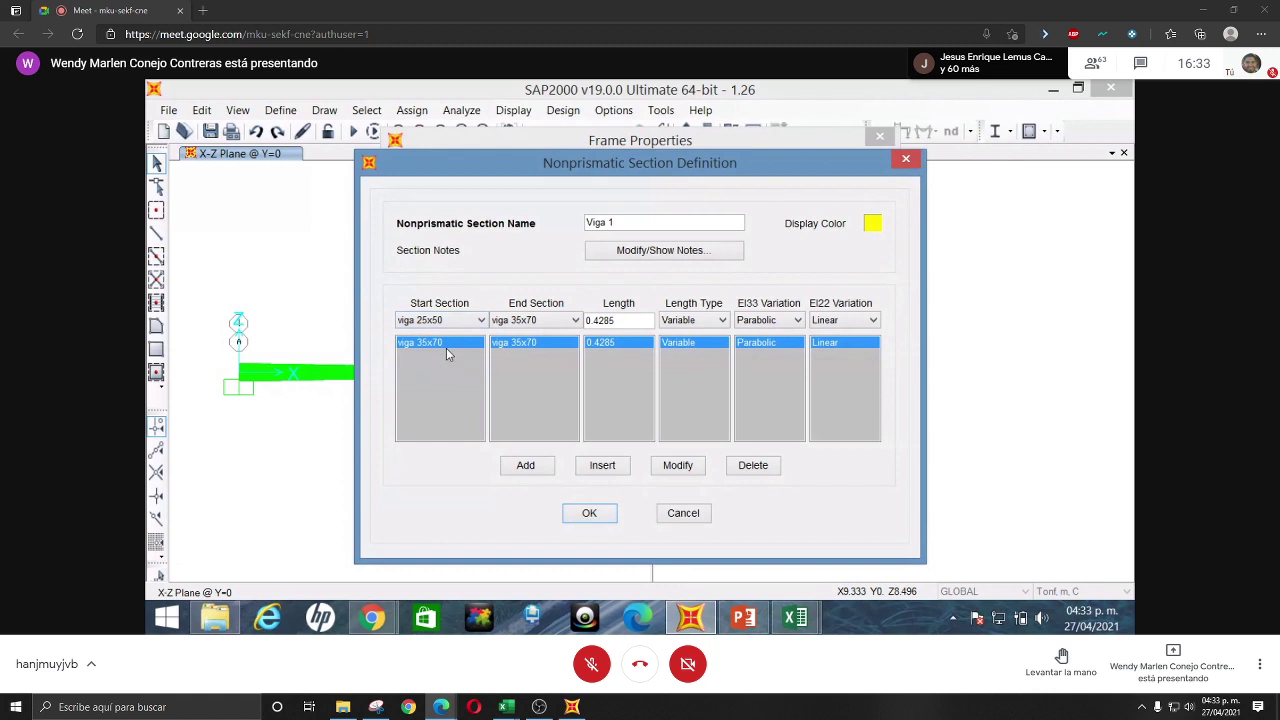
pyautogui.click(572, 322)
pyautogui.click(545, 347)
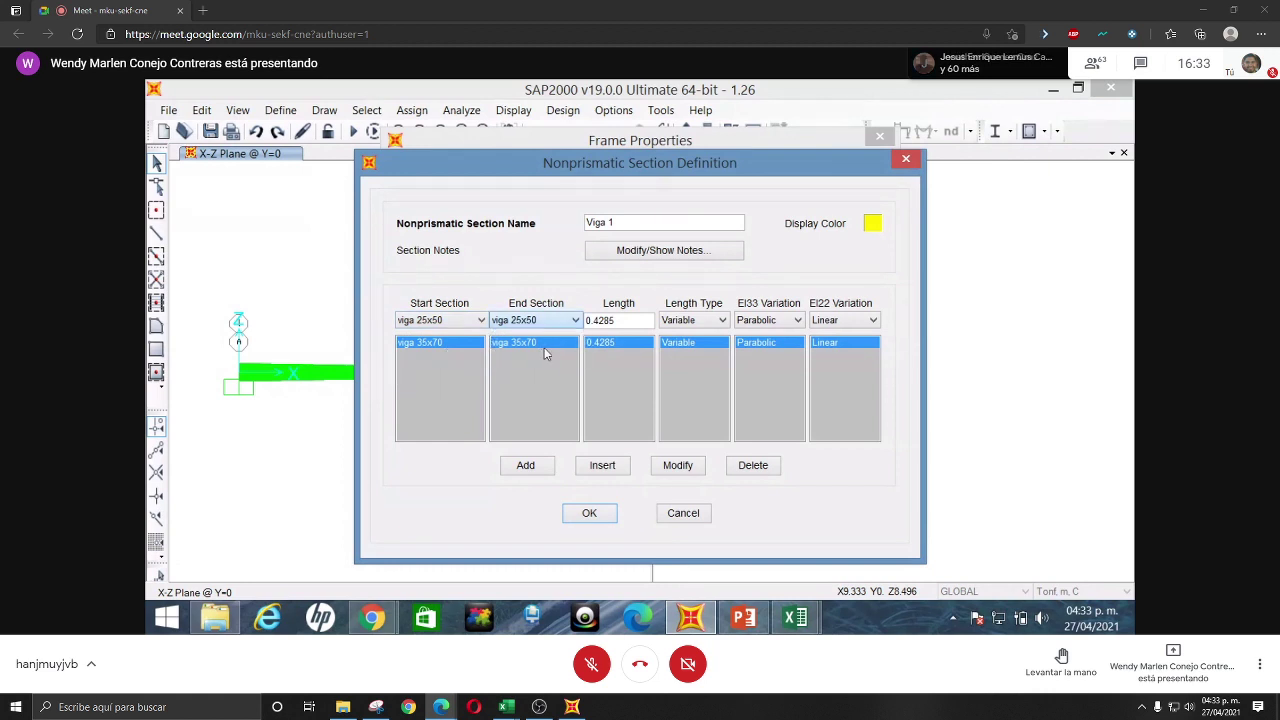
pyautogui.click(633, 319)
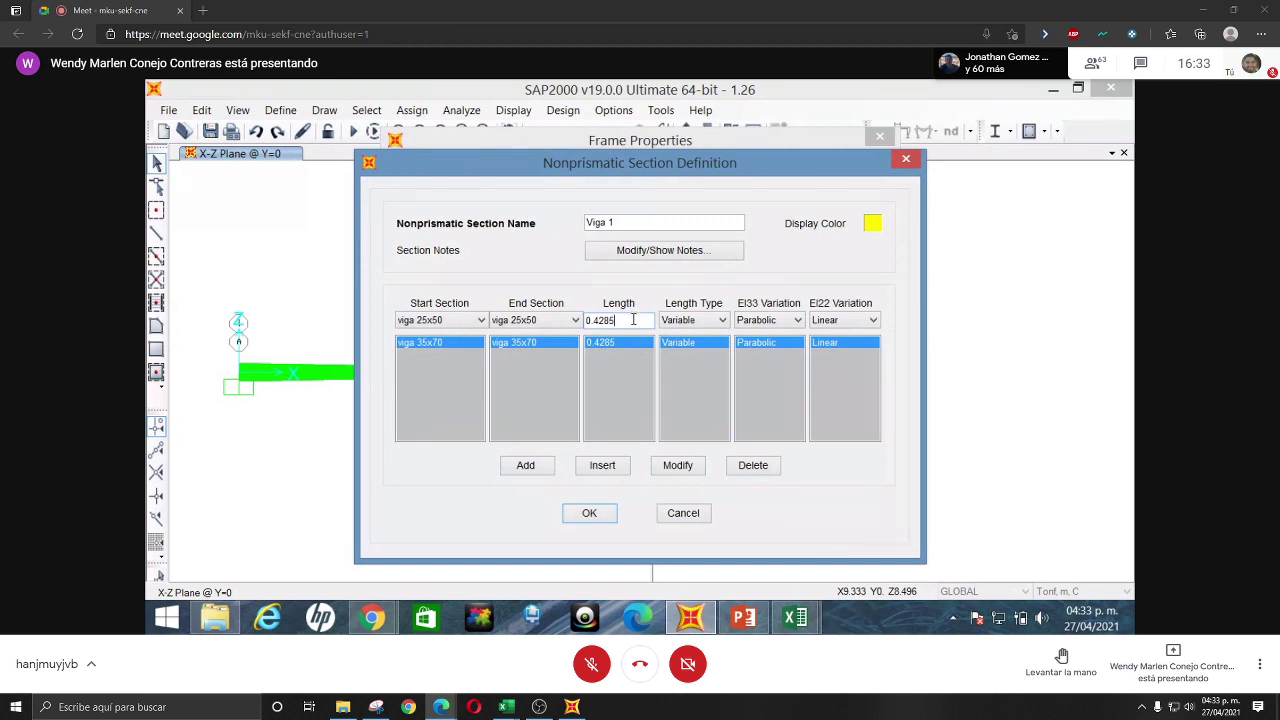
pyautogui.press('BackSpace')
pyautogui.press('BackSpace')
pyautogui.press('BackSpace')
pyautogui.press('BackSpace')
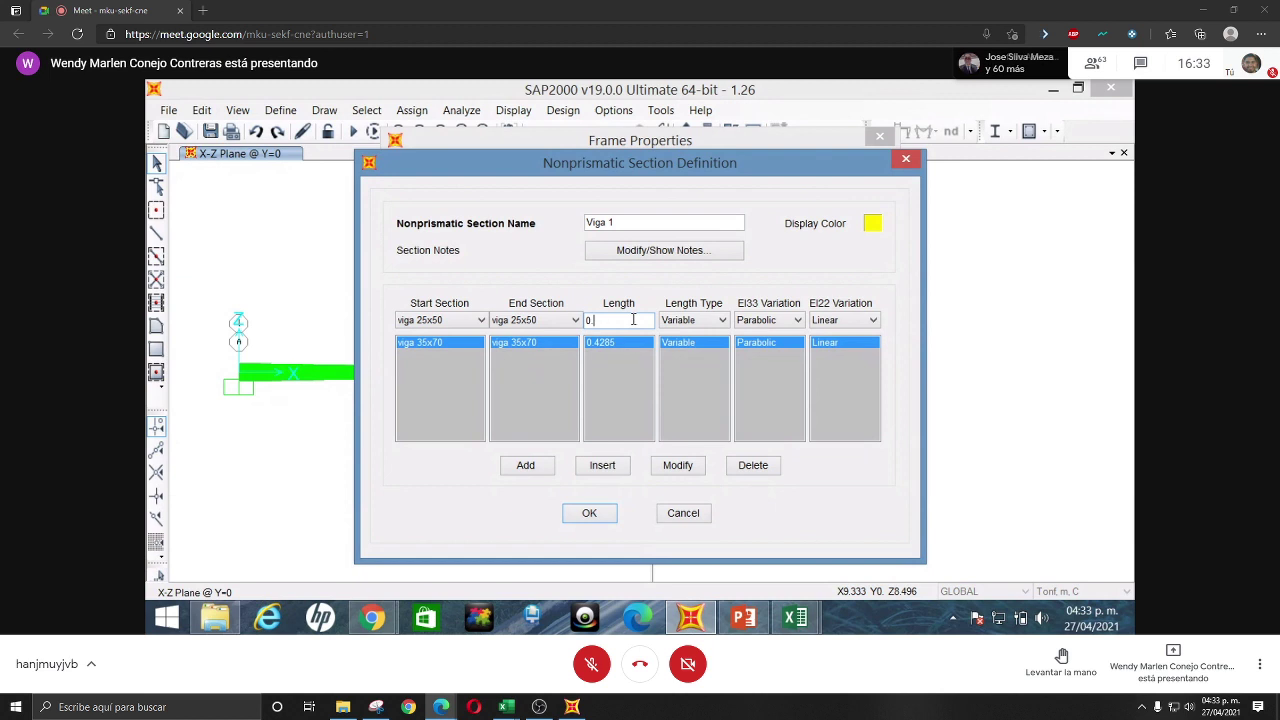
pyautogui.write('5')
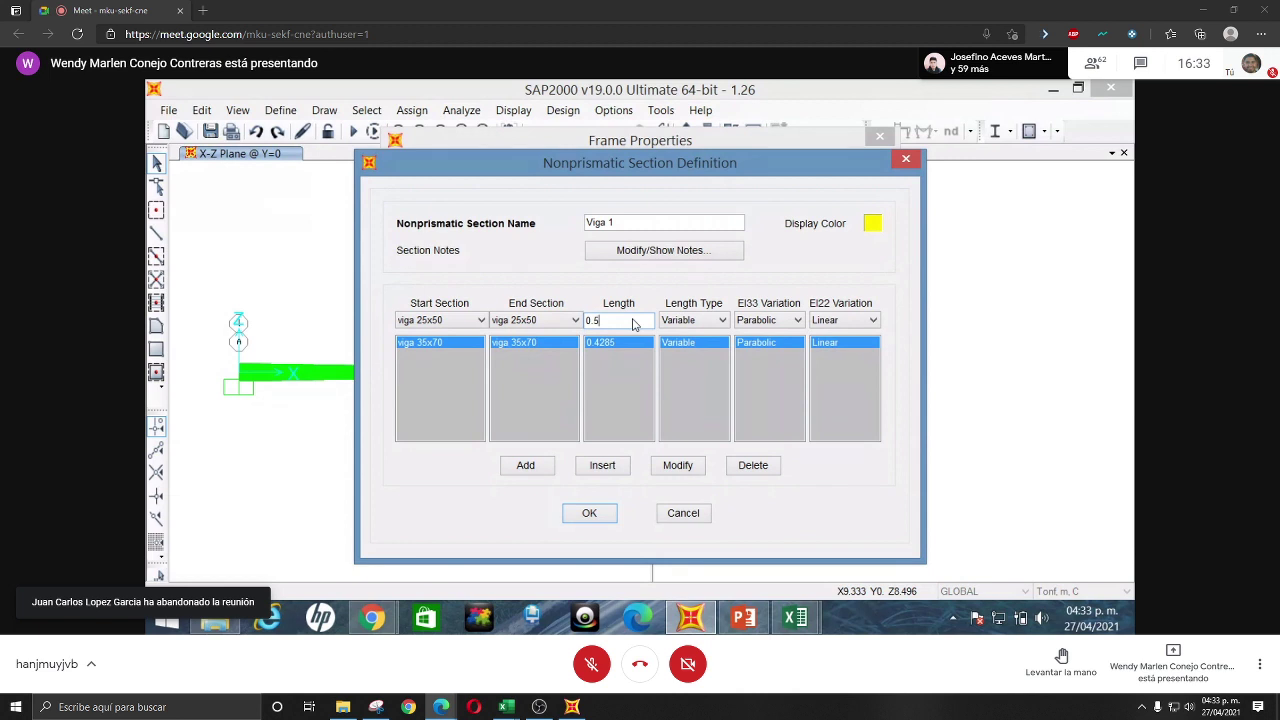
pyautogui.write('175')
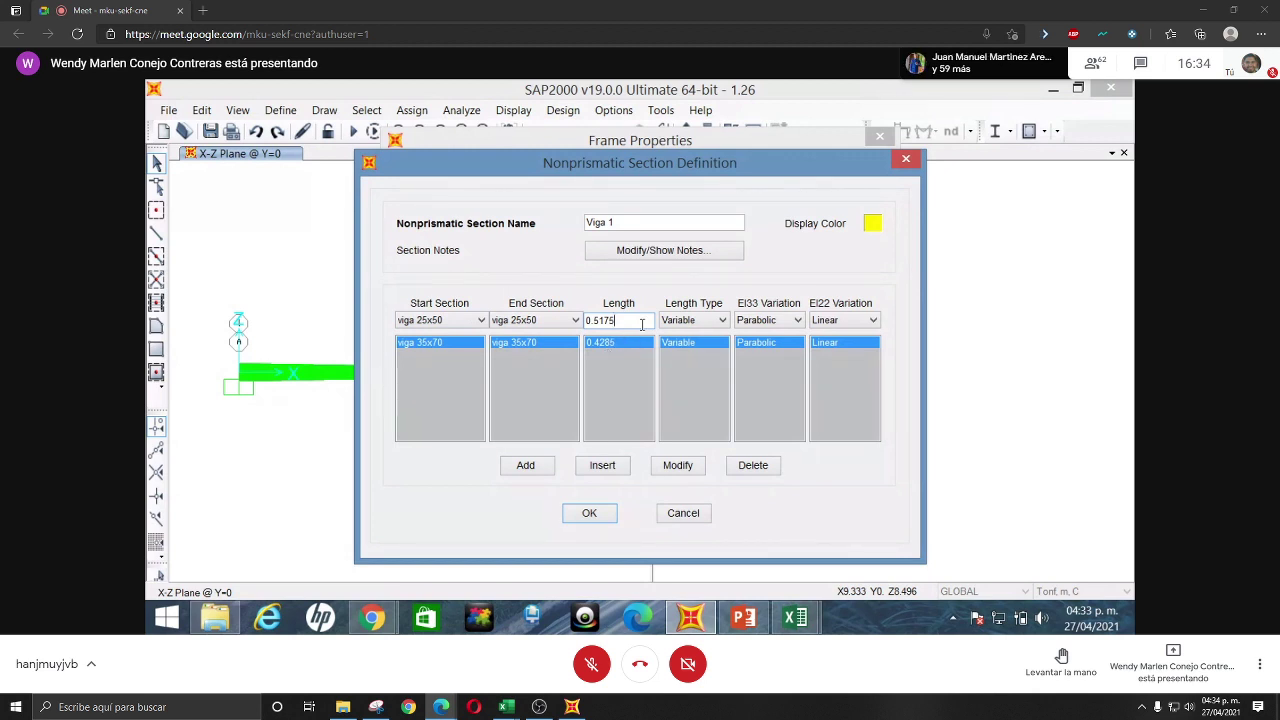
pyautogui.press('BackSpace')
pyautogui.press('BackSpace')
pyautogui.press('BackSpace')
pyautogui.press('BackSpace')
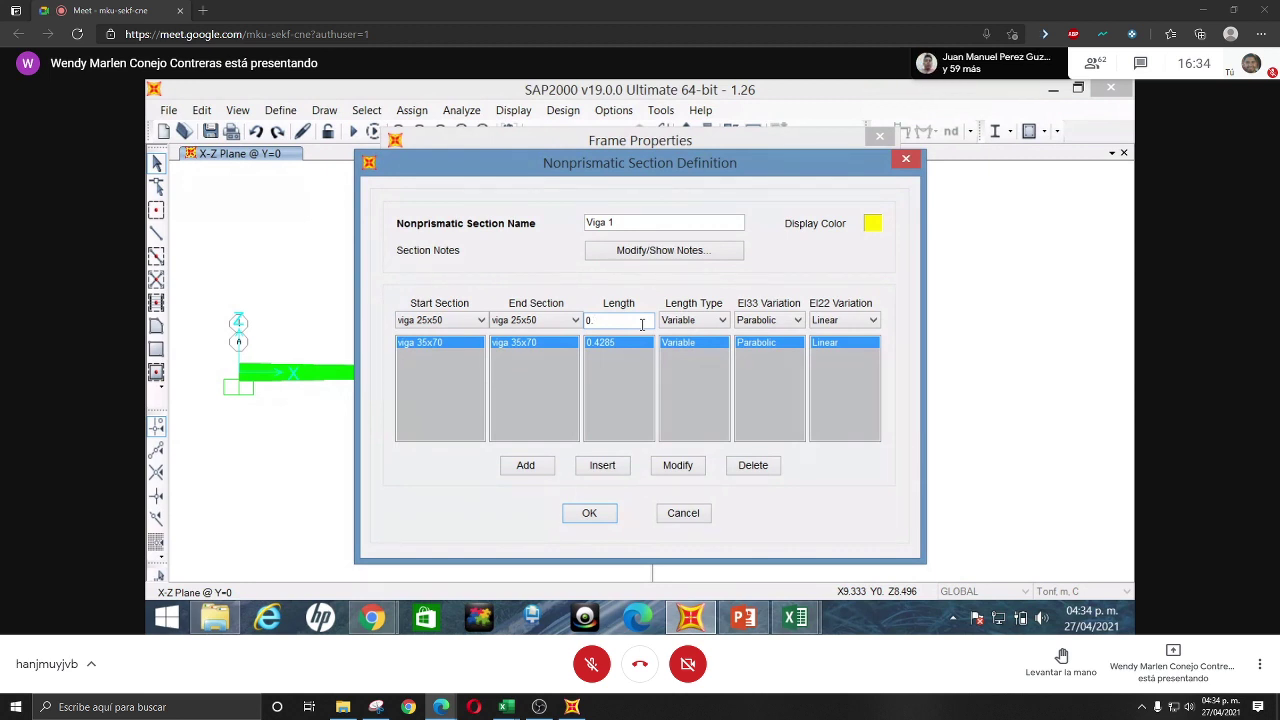
pyautogui.write('5714')
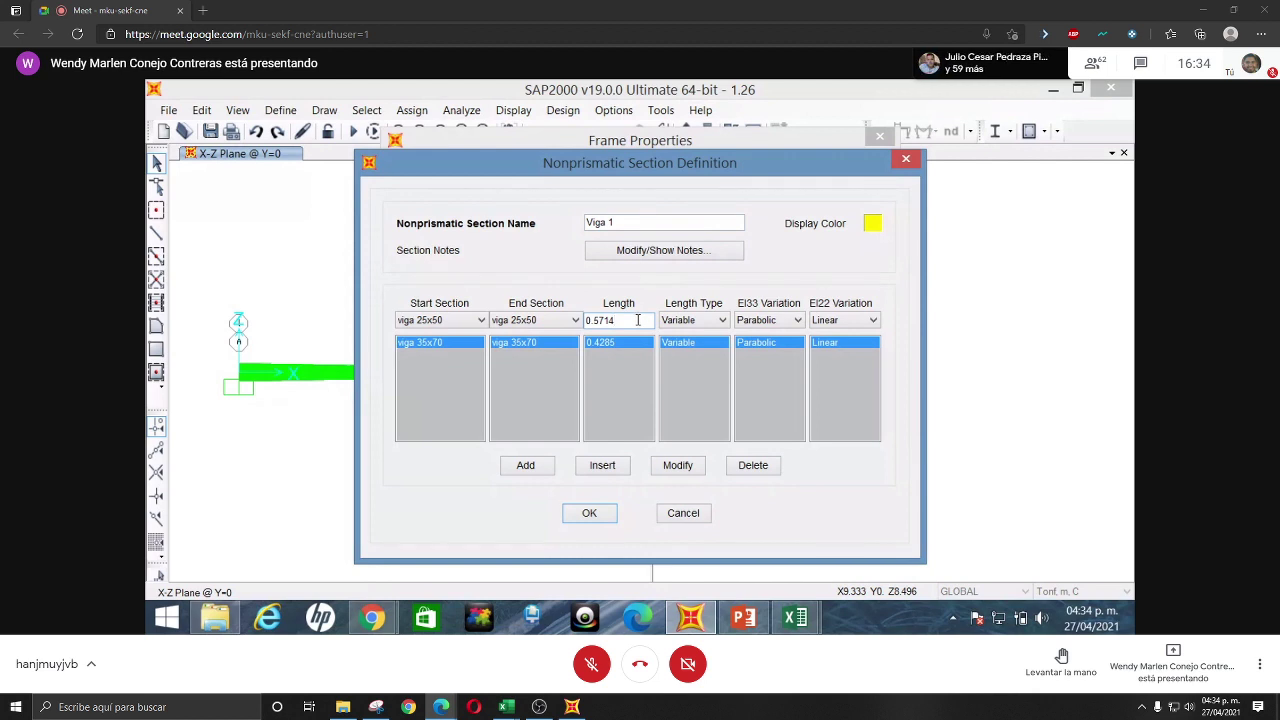
pyautogui.write('5')
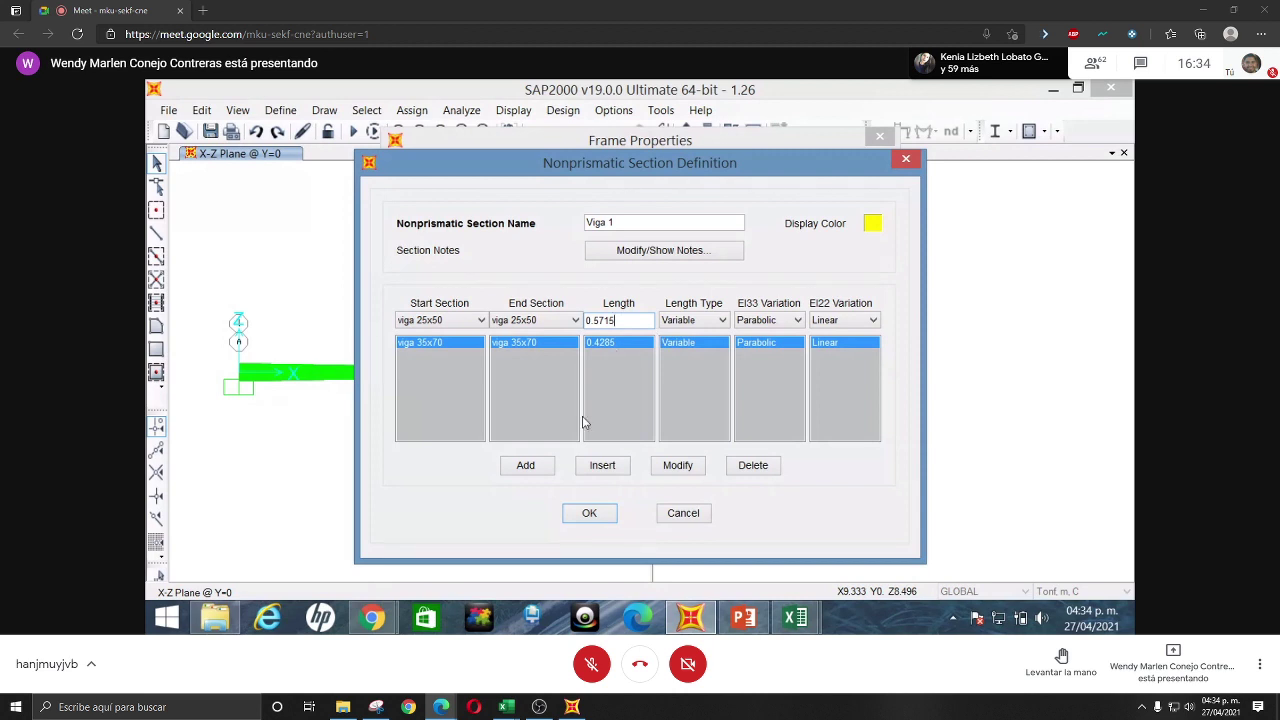
pyautogui.click(546, 468)
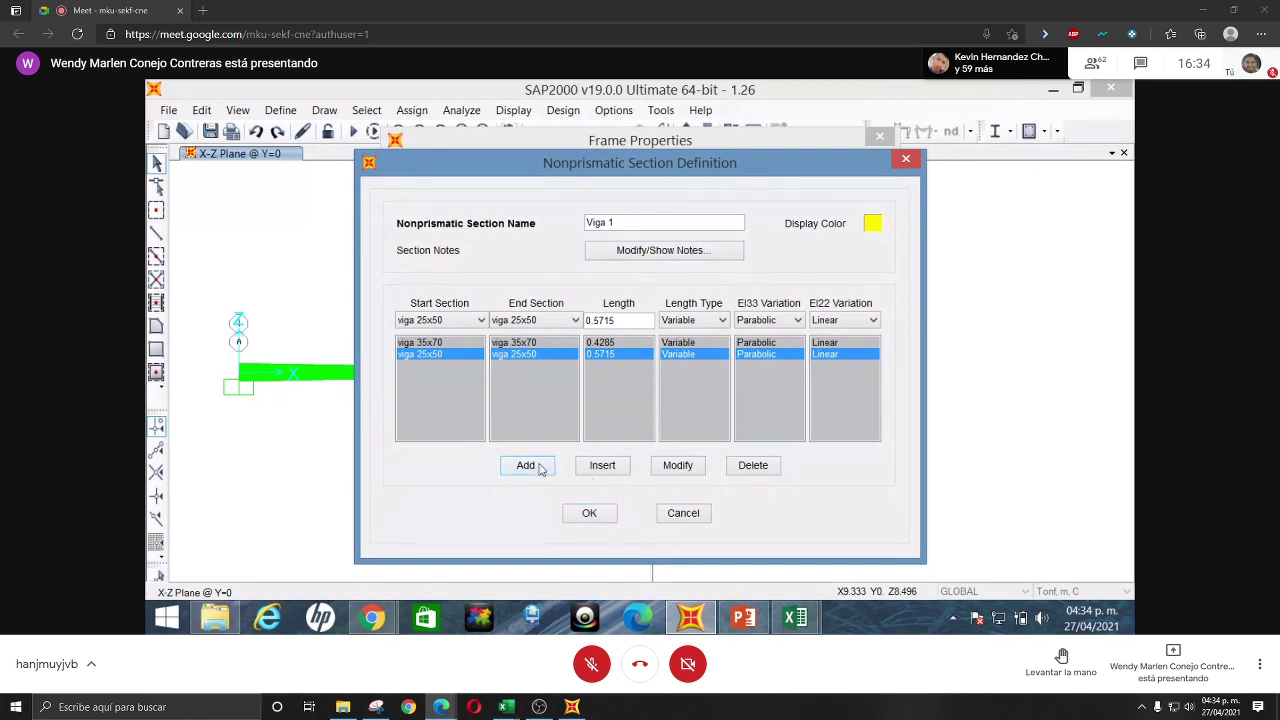
pyautogui.click(590, 513)
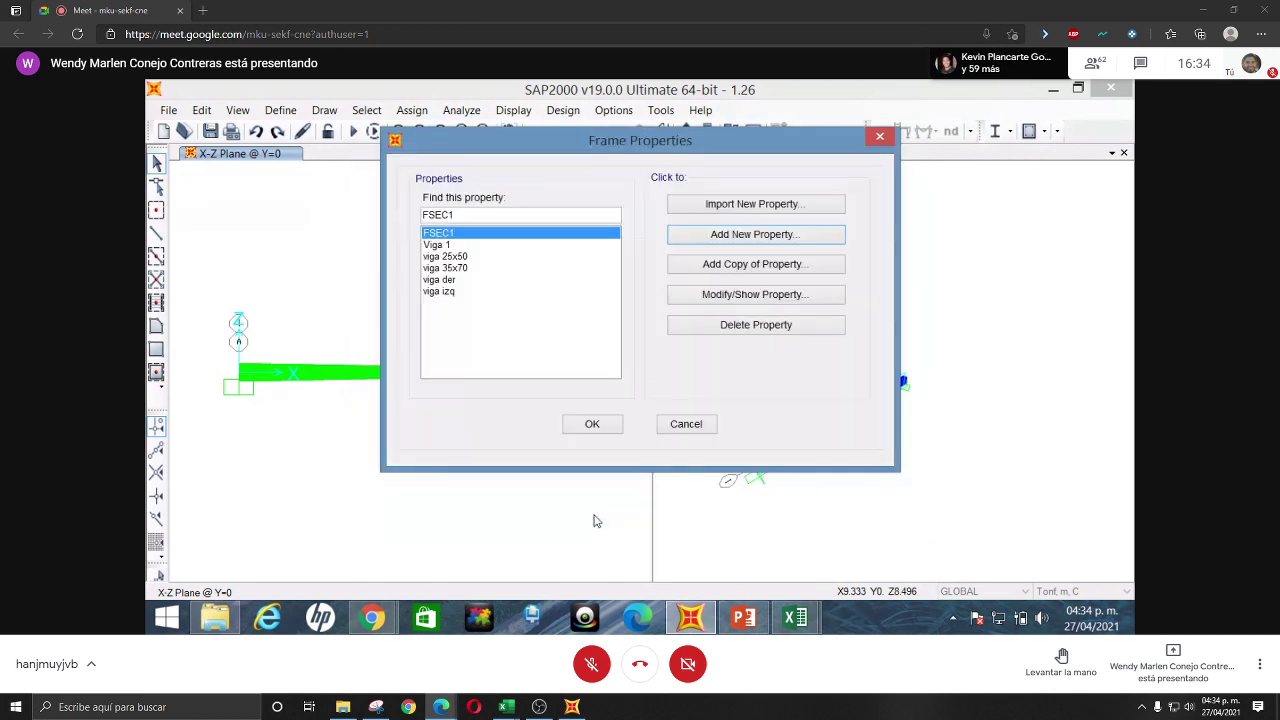
# - Add another nonprismatic frame section property and name it viga 2
pyautogui.click(766, 233)
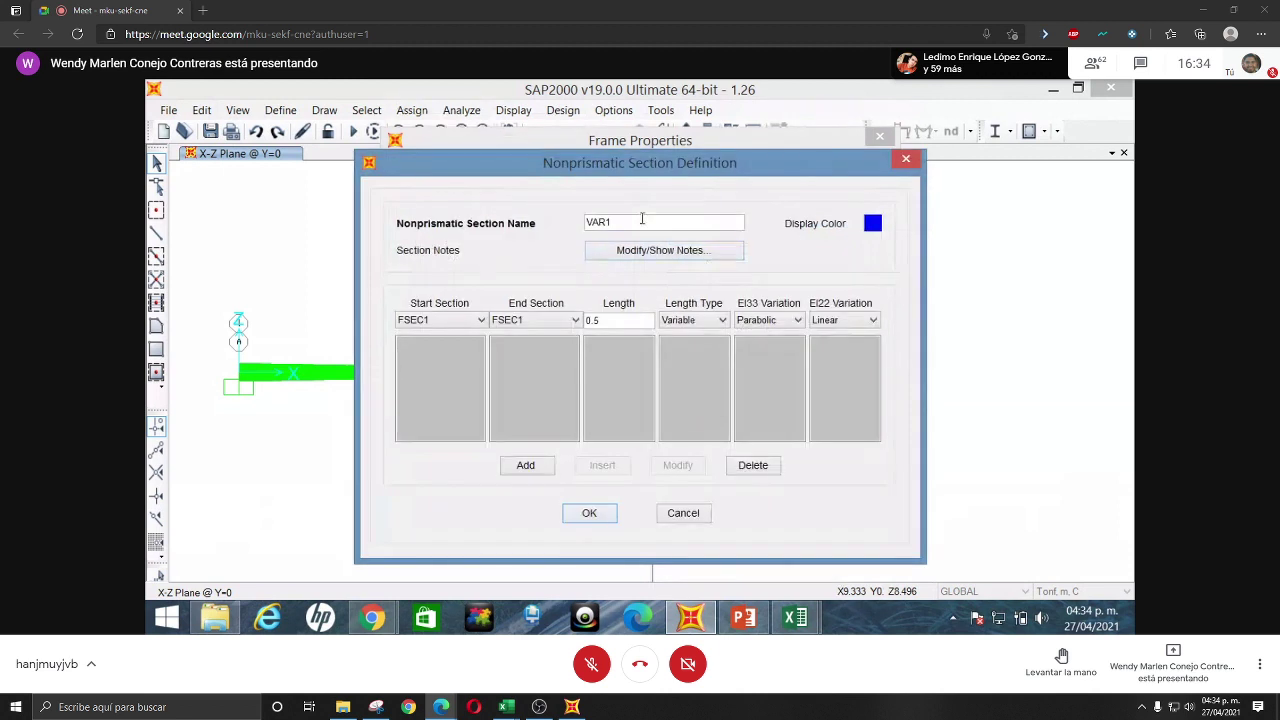
pyautogui.write('V')
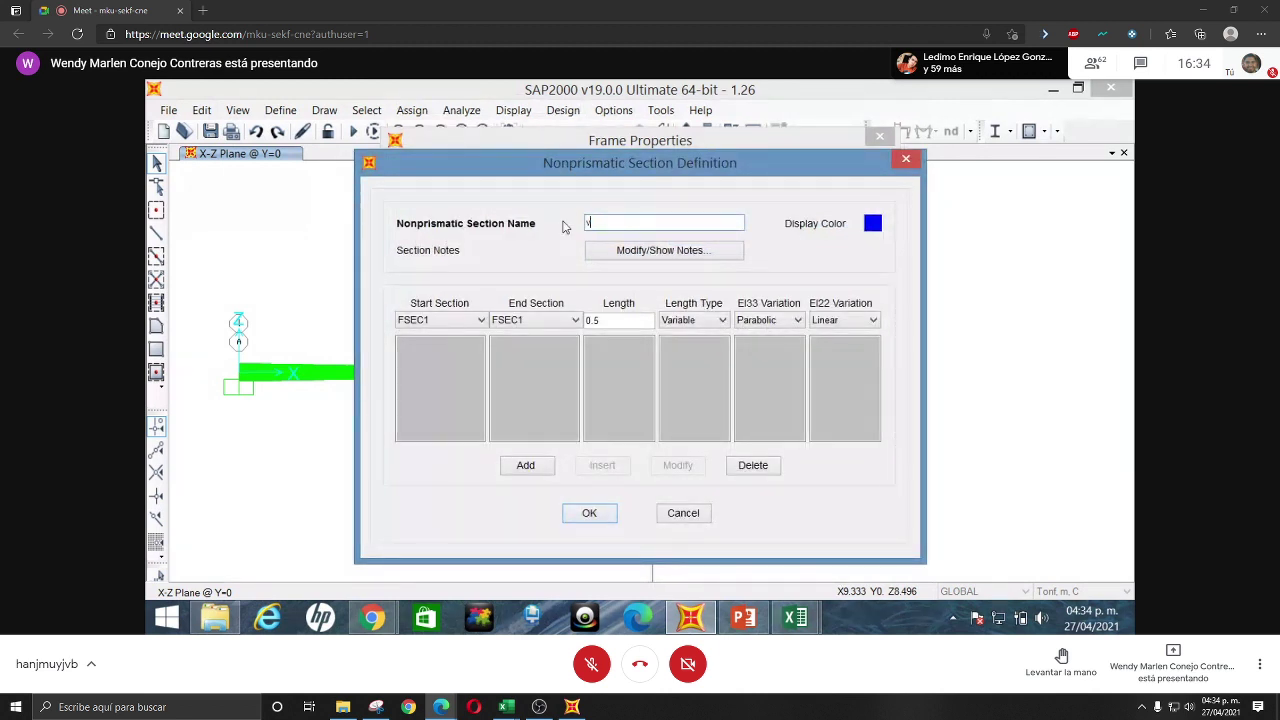
pyautogui.write('iga 2')
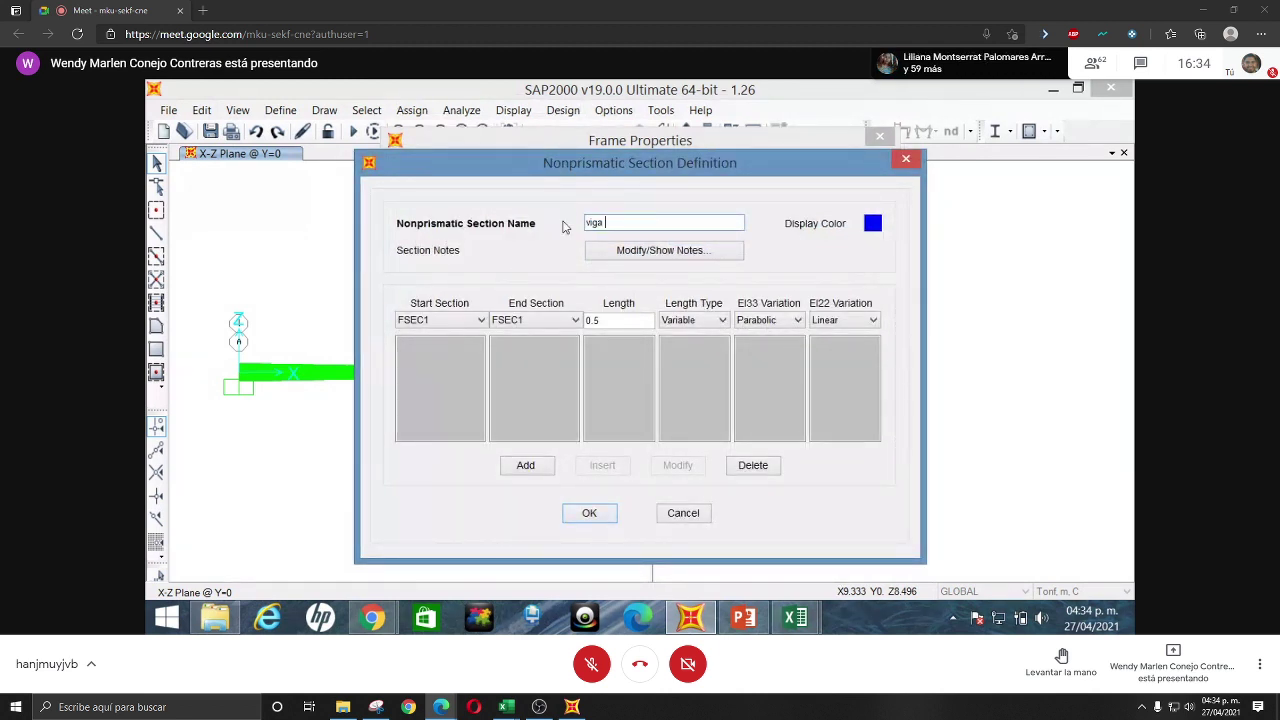
# - Add a first segment to viga 2 with viga 25x50 as start and end section and a variable length of 0.5715
pyautogui.click(452, 321)
pyautogui.click(443, 346)
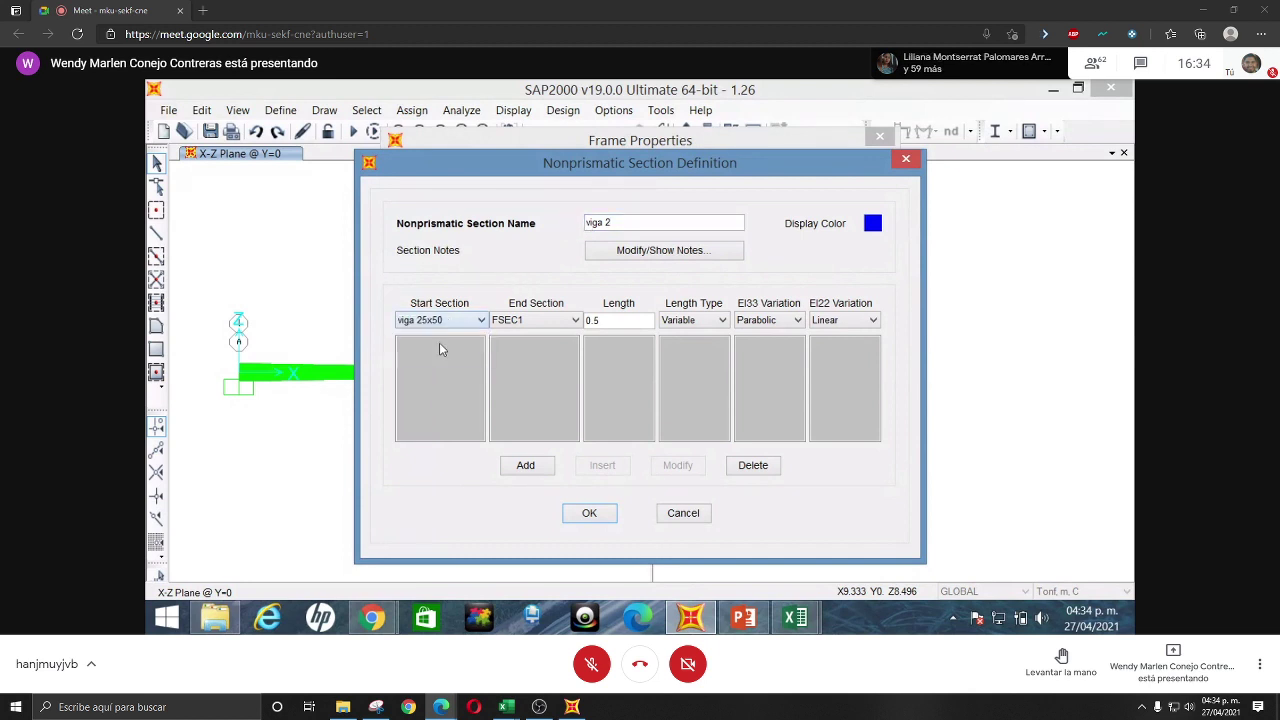
pyautogui.click(541, 320)
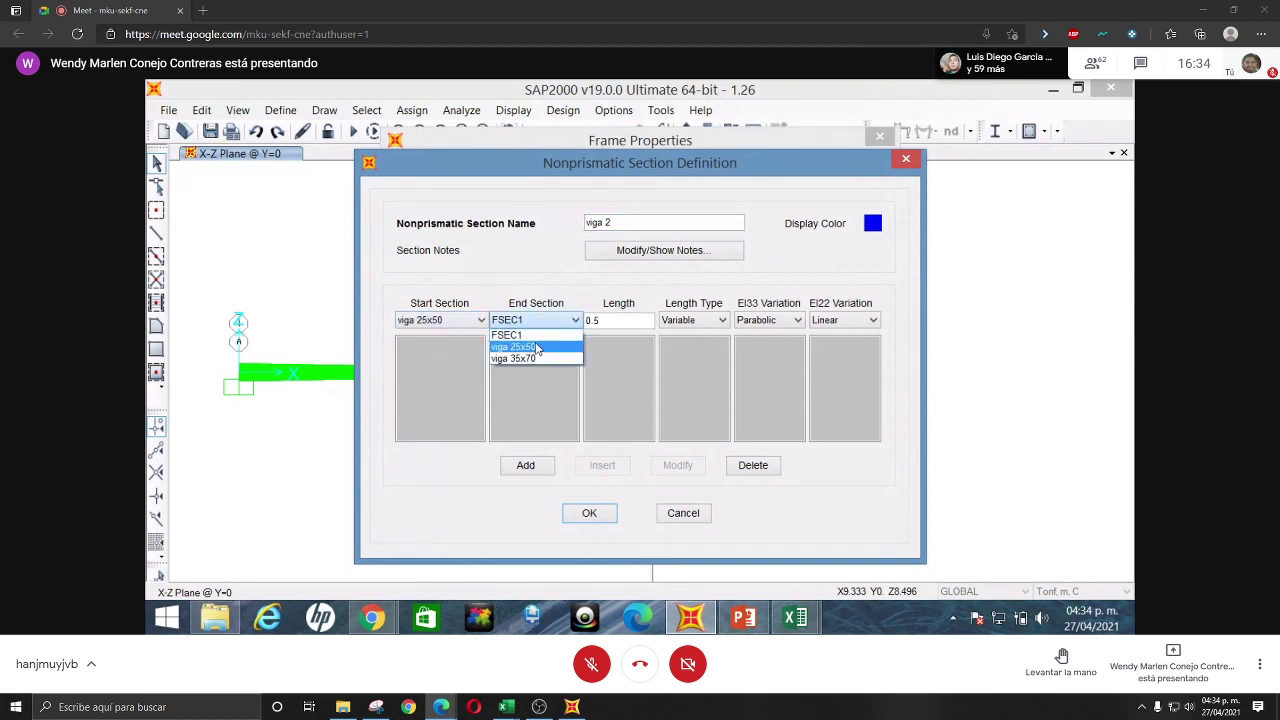
pyautogui.click(534, 346)
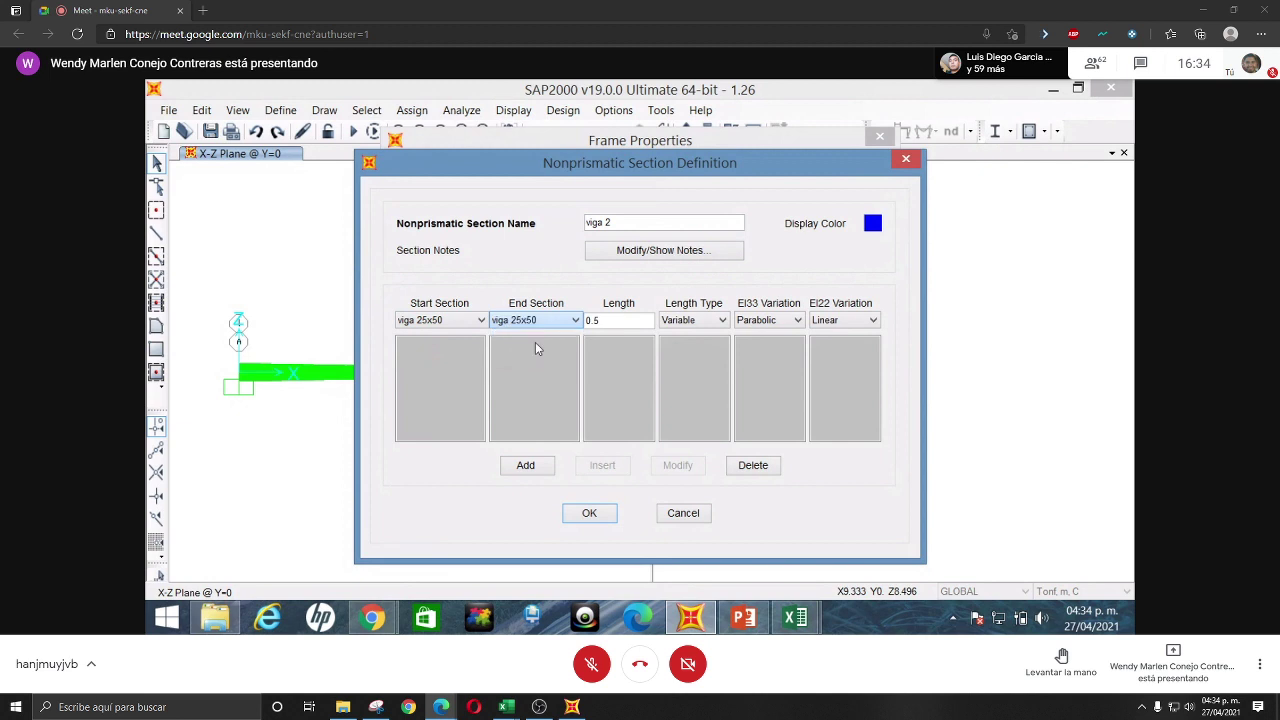
pyautogui.click(624, 322)
pyautogui.write('0.5715')
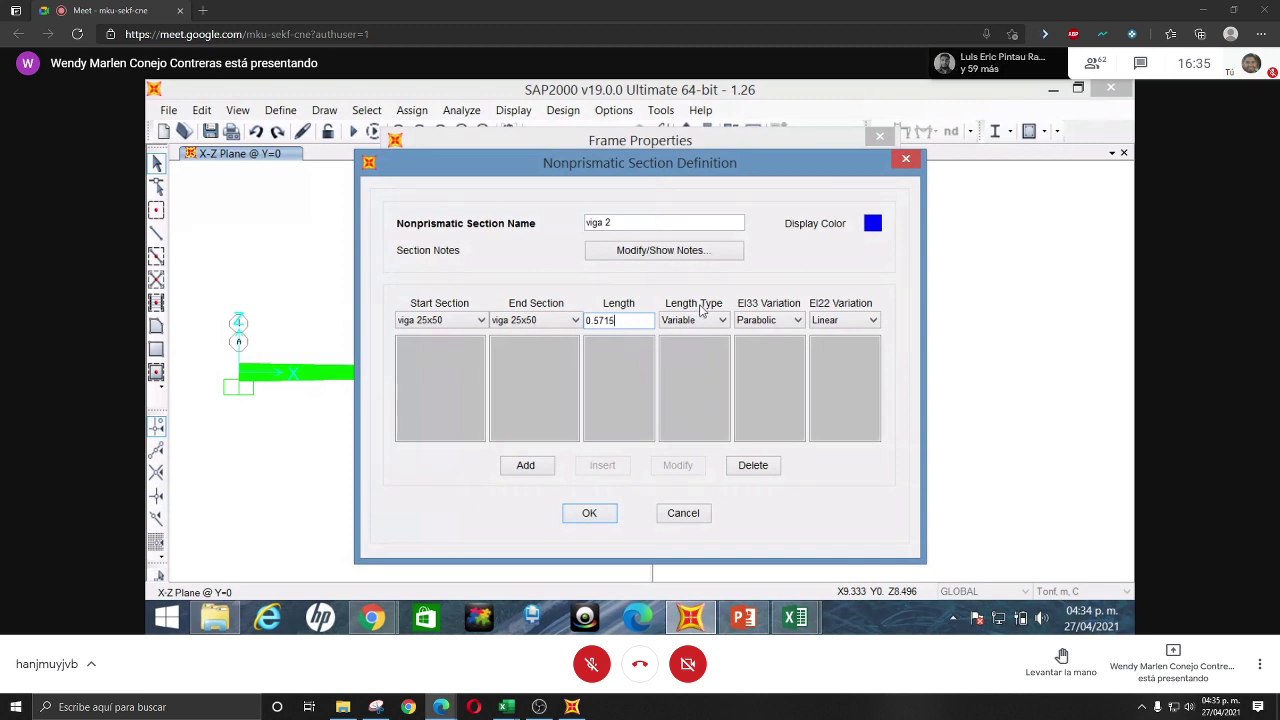
pyautogui.click(533, 468)
# - Add a second segment to viga 2 with viga 35x70 as start and end section and a variable length of 0.4285
pyautogui.click(455, 320)
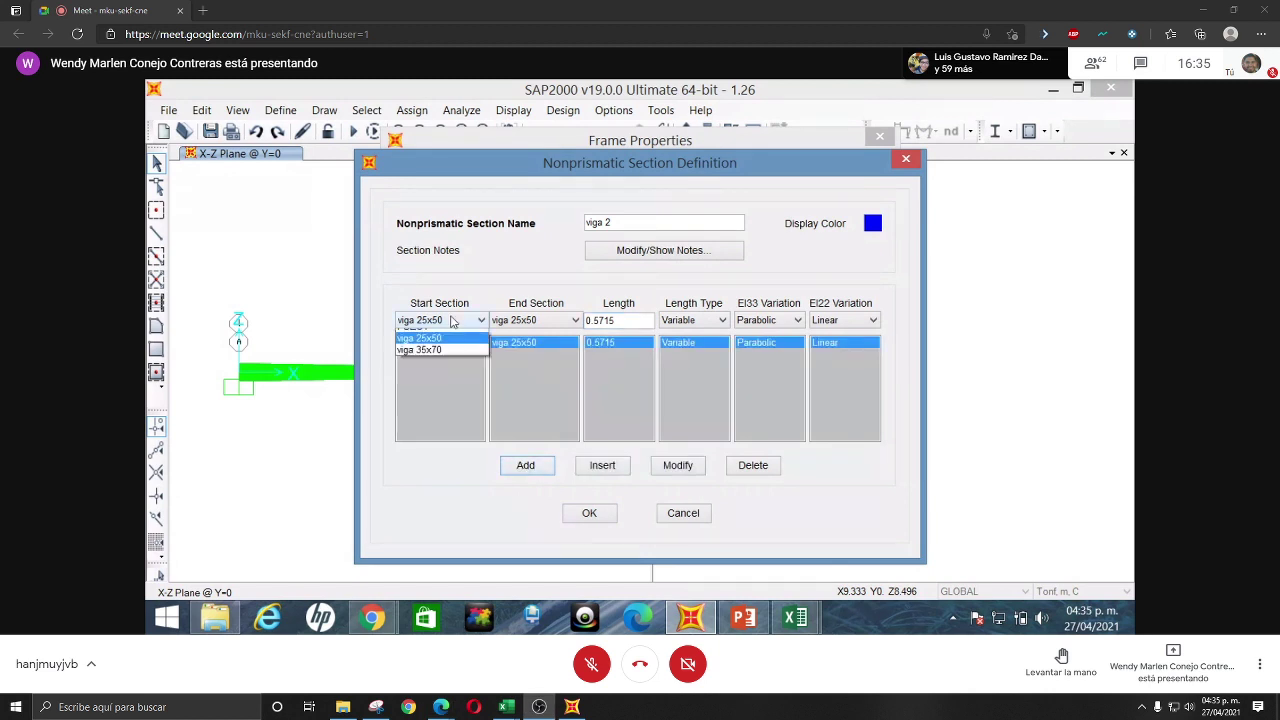
pyautogui.click(447, 360)
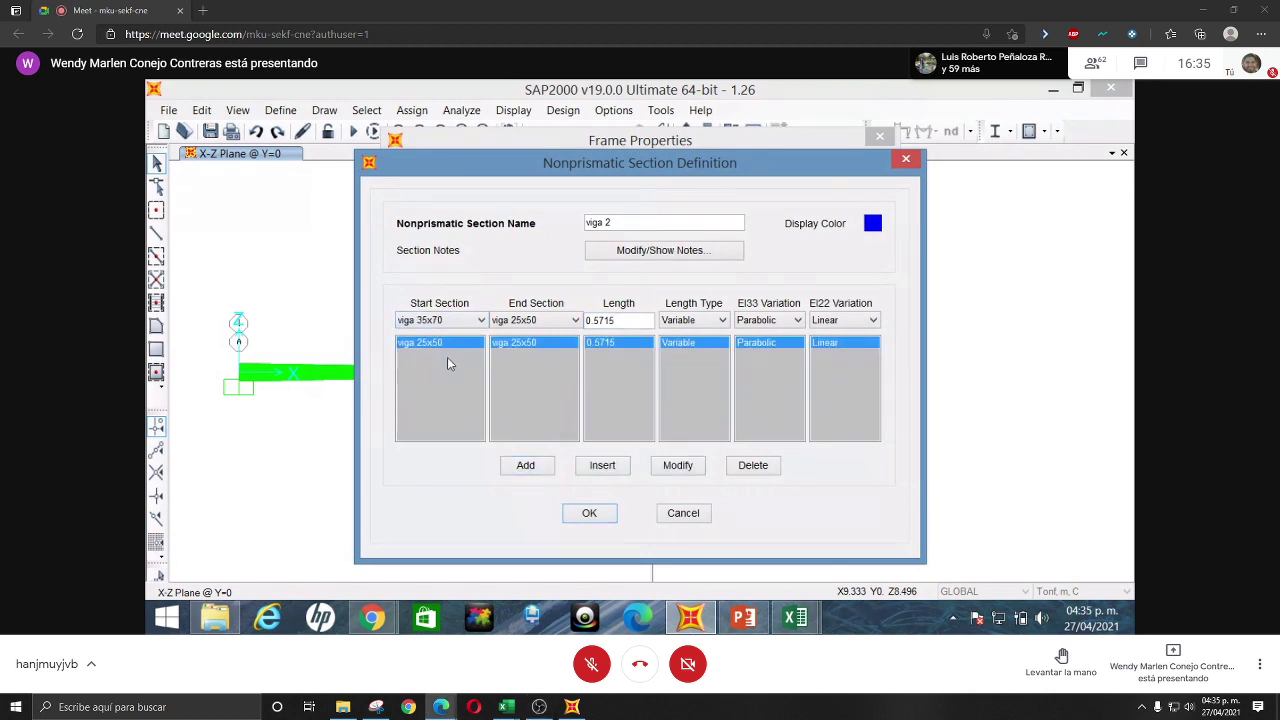
pyautogui.click(541, 324)
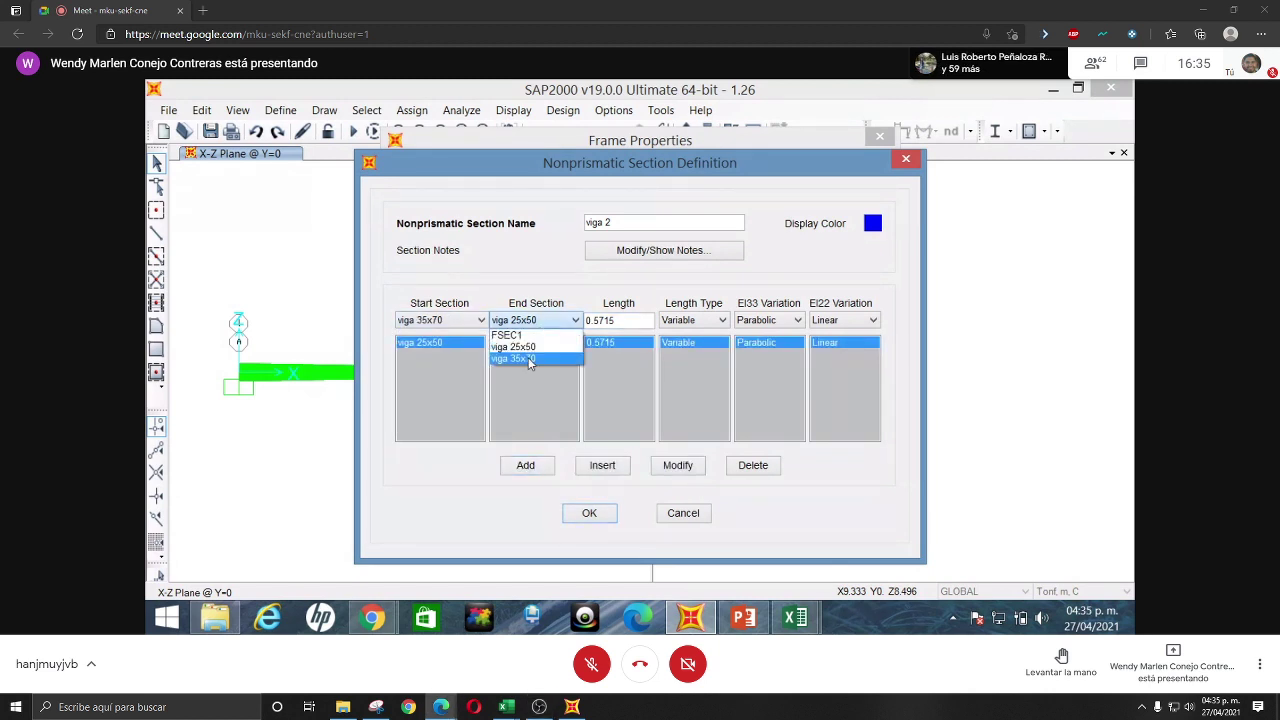
pyautogui.click(528, 359)
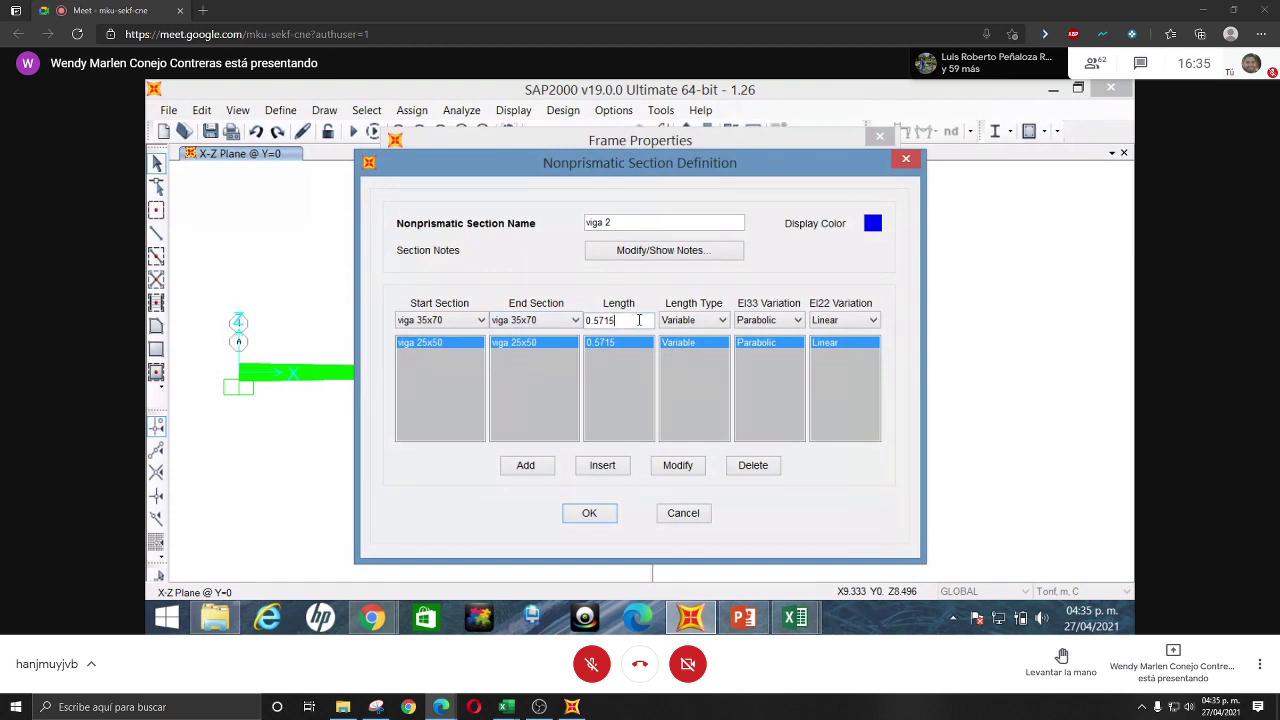
pyautogui.press('BackSpace')
pyautogui.press('BackSpace')
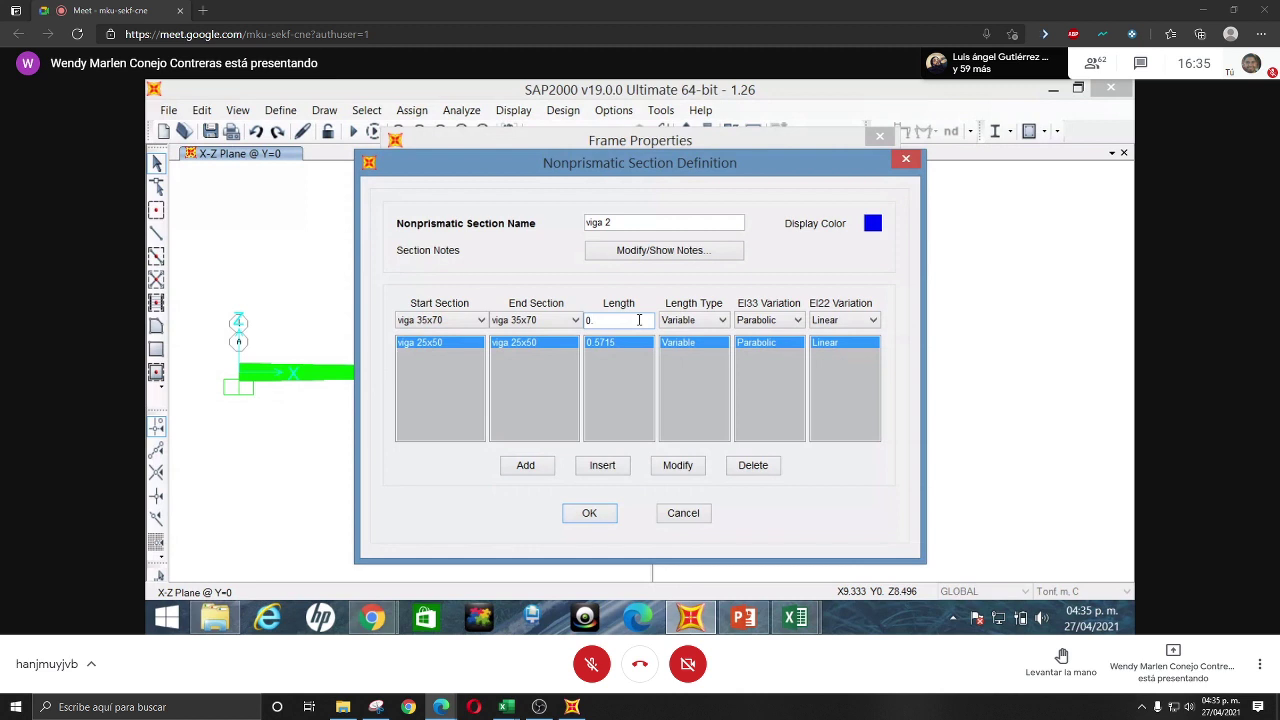
pyautogui.write('4285')
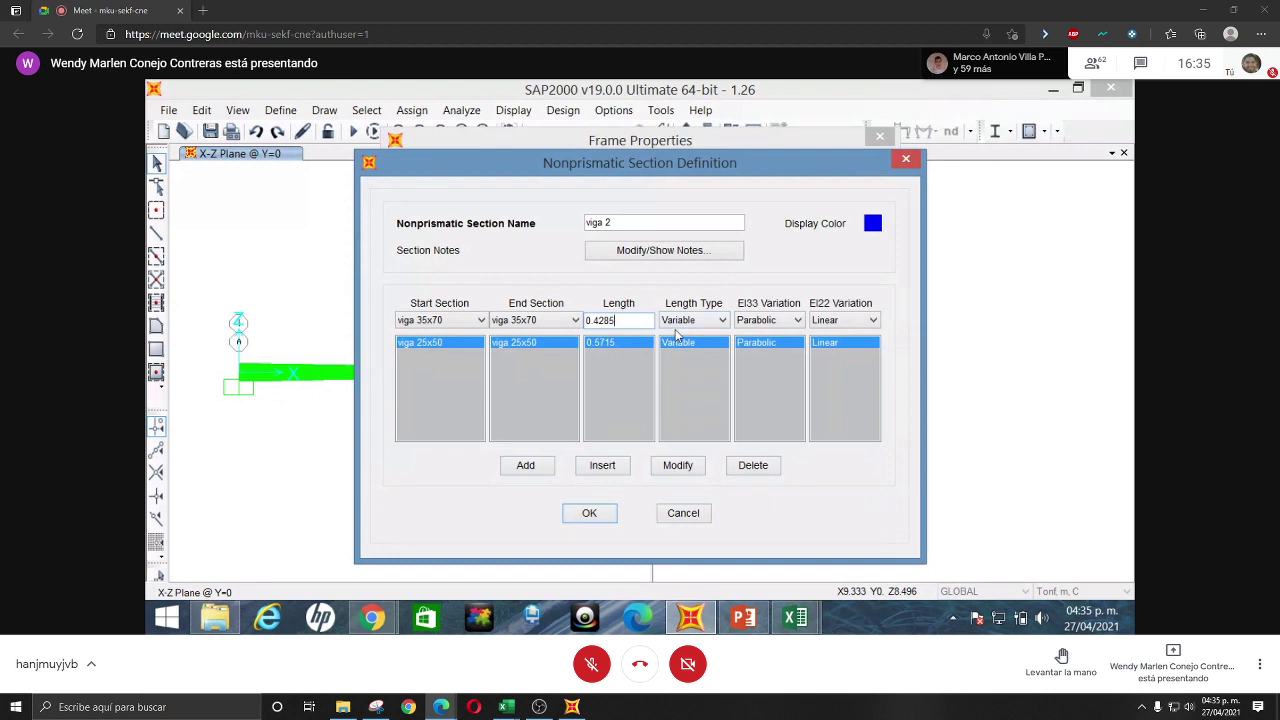
pyautogui.click(524, 466)
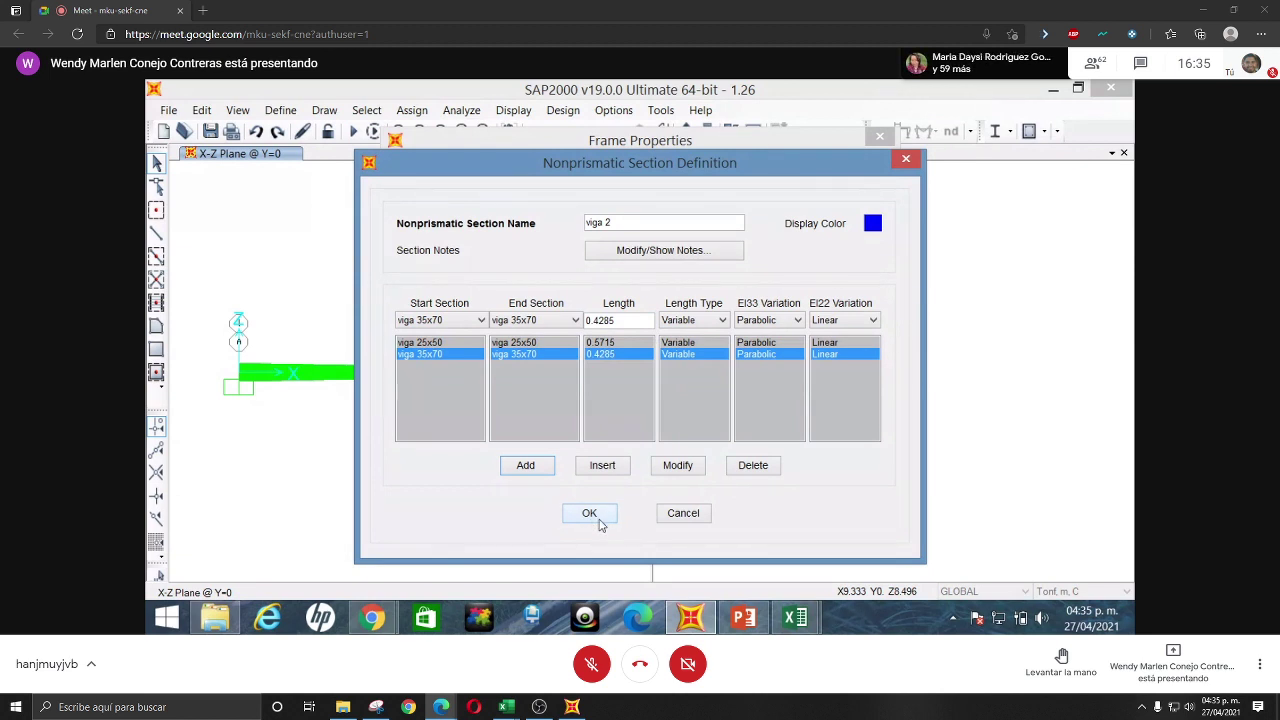
# - Accept the viga 2 definition and assign the Viga 1 section to the frame between grid lines A and B
pyautogui.click(590, 514)
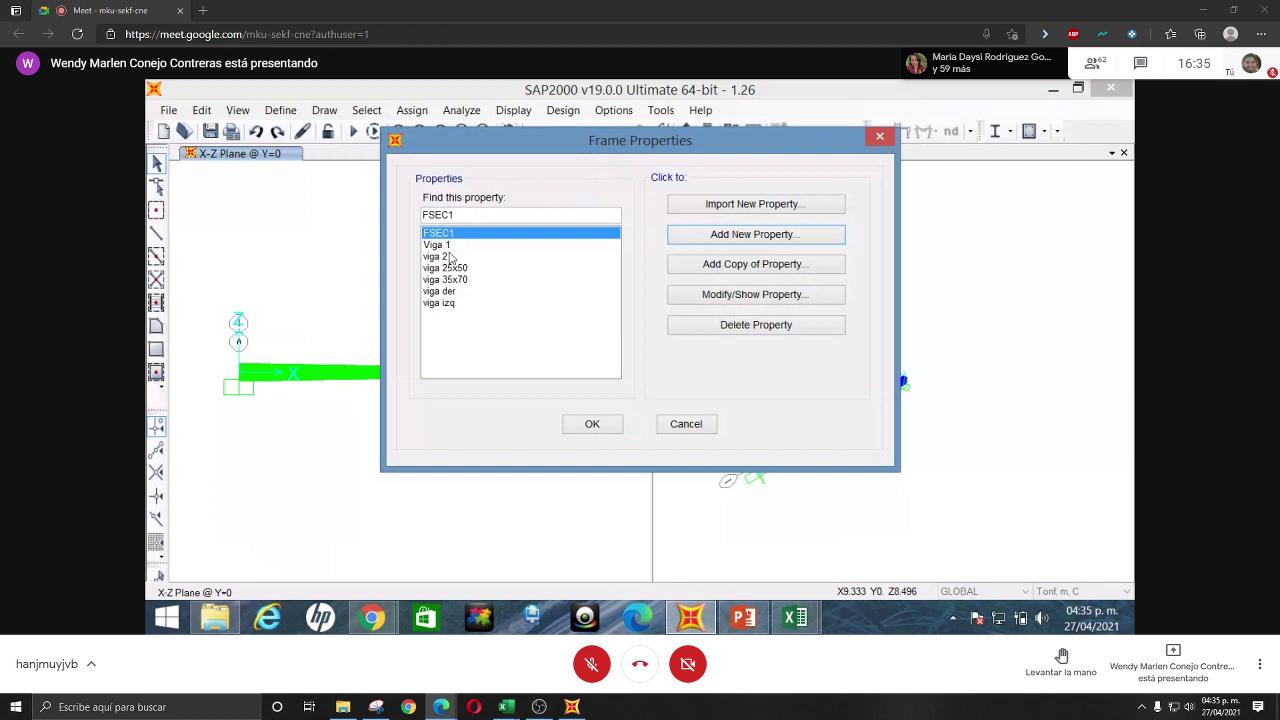
pyautogui.click(594, 424)
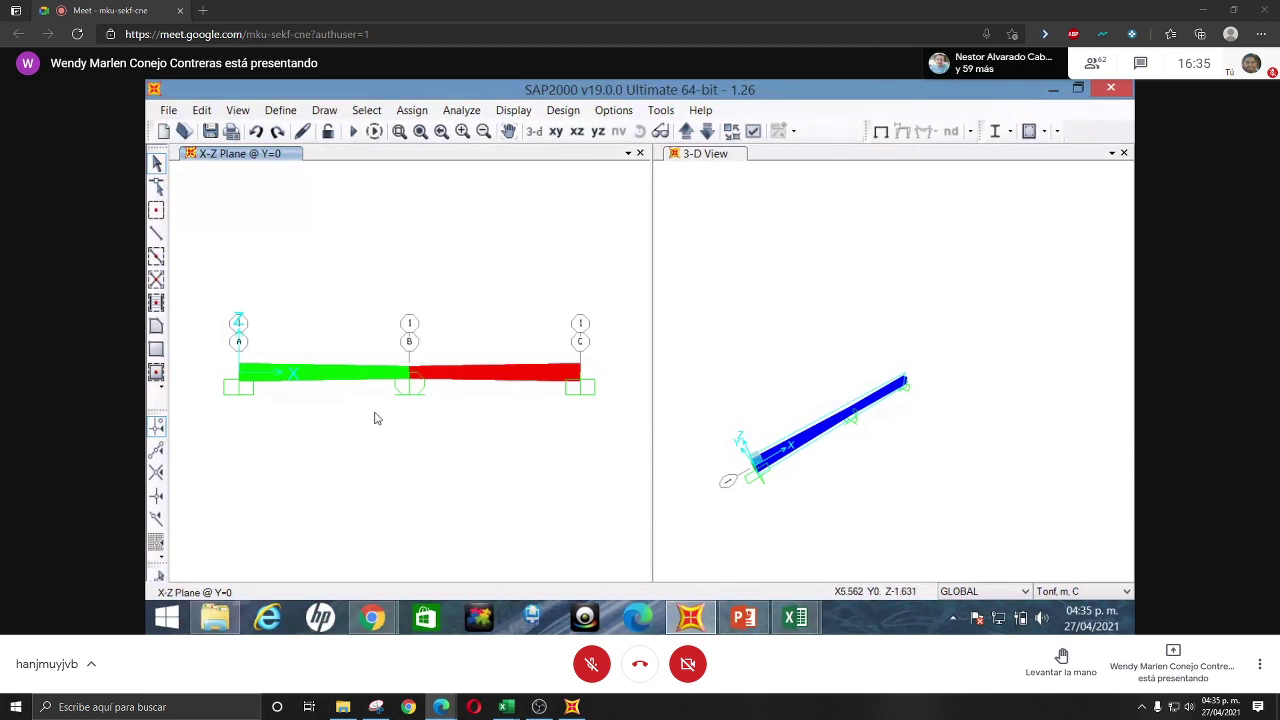
pyautogui.moveTo(386, 411); pyautogui.dragTo(297, 321)
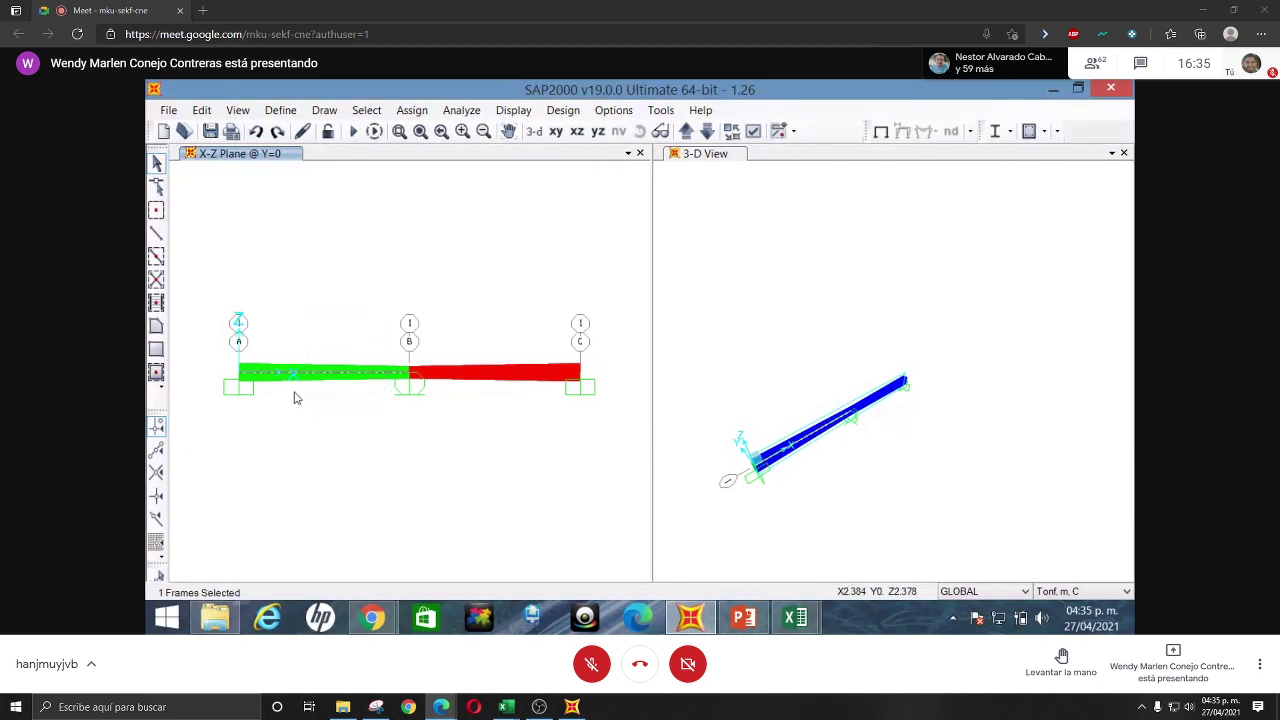
pyautogui.click(417, 111)
pyautogui.moveTo(535, 140)
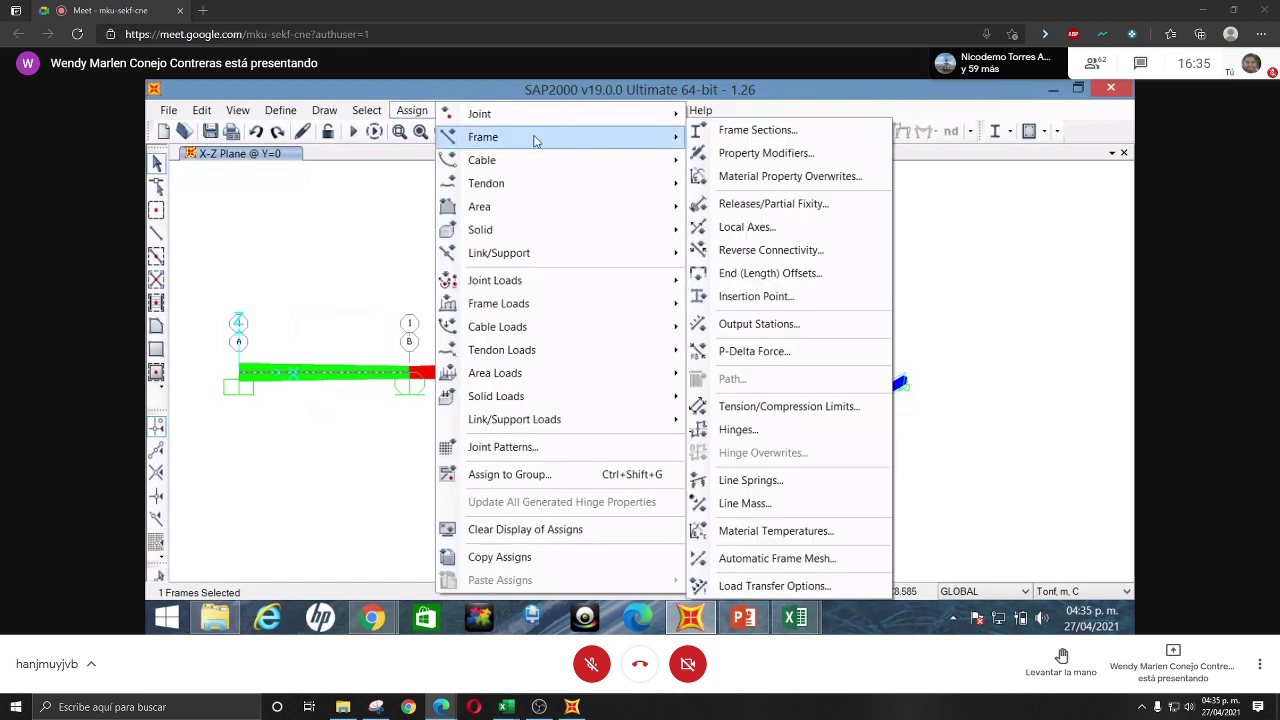
pyautogui.click(740, 130)
pyautogui.moveTo(645, 157); pyautogui.dragTo(837, 146)
pyautogui.click(726, 209)
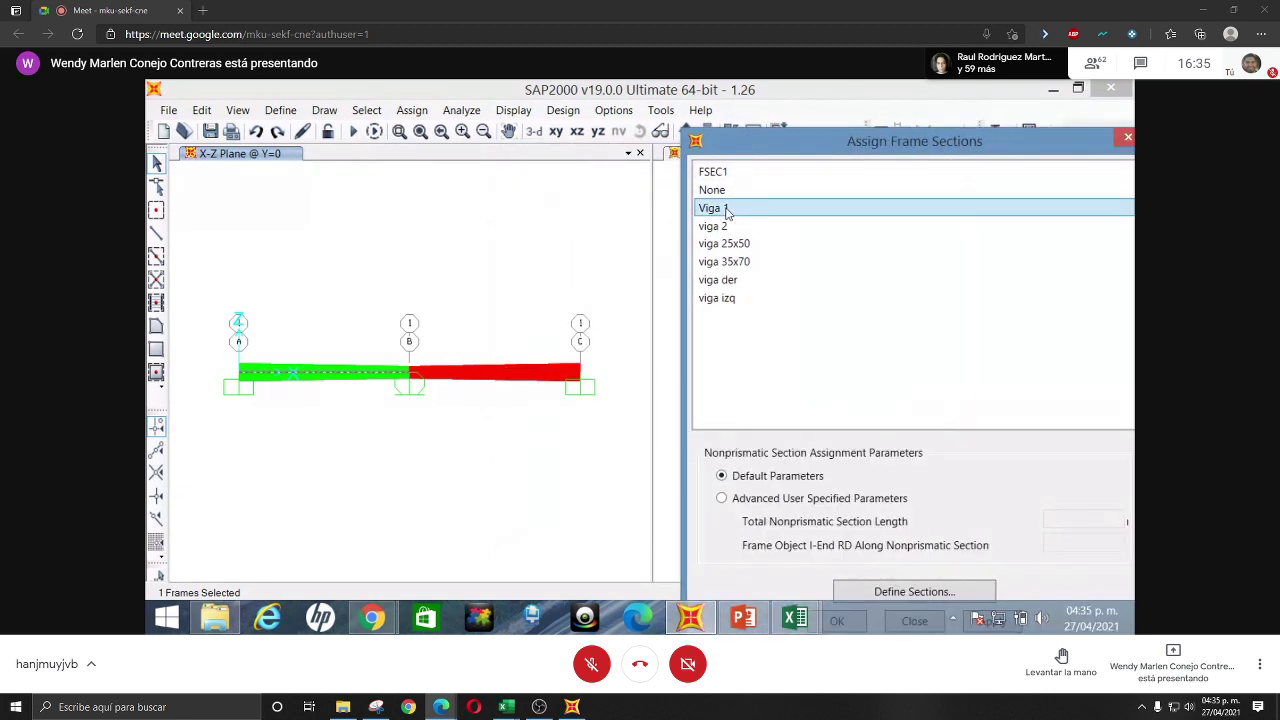
pyautogui.moveTo(840, 141); pyautogui.dragTo(788, 88)
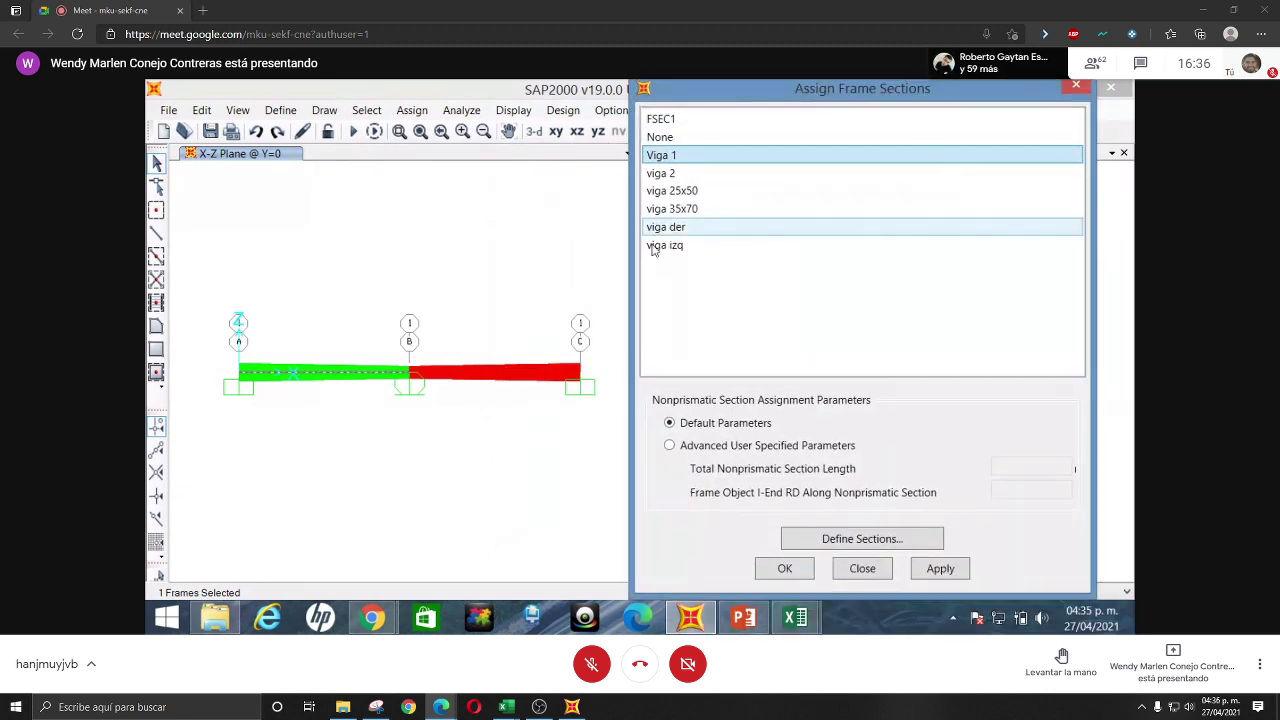
pyautogui.click(940, 569)
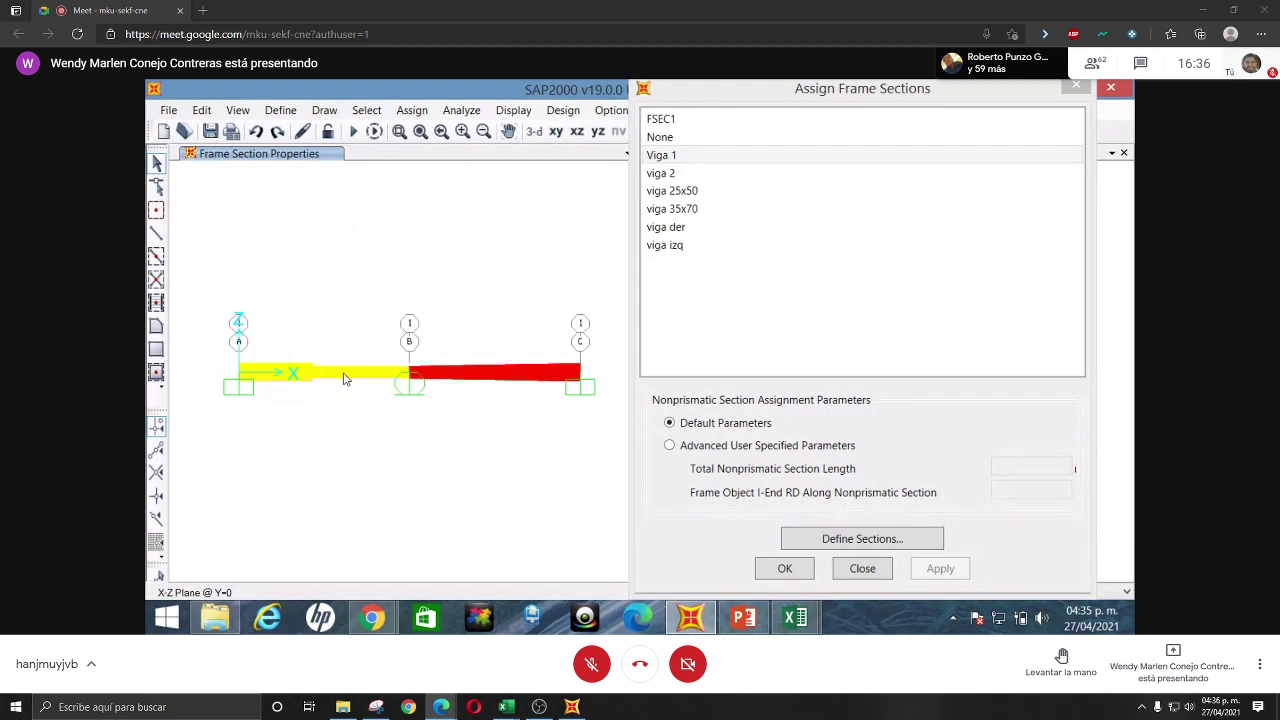
# - Assign the viga 2 section to the frame between grid lines B and C and finish the section assignment
pyautogui.moveTo(530, 420); pyautogui.dragTo(455, 325)
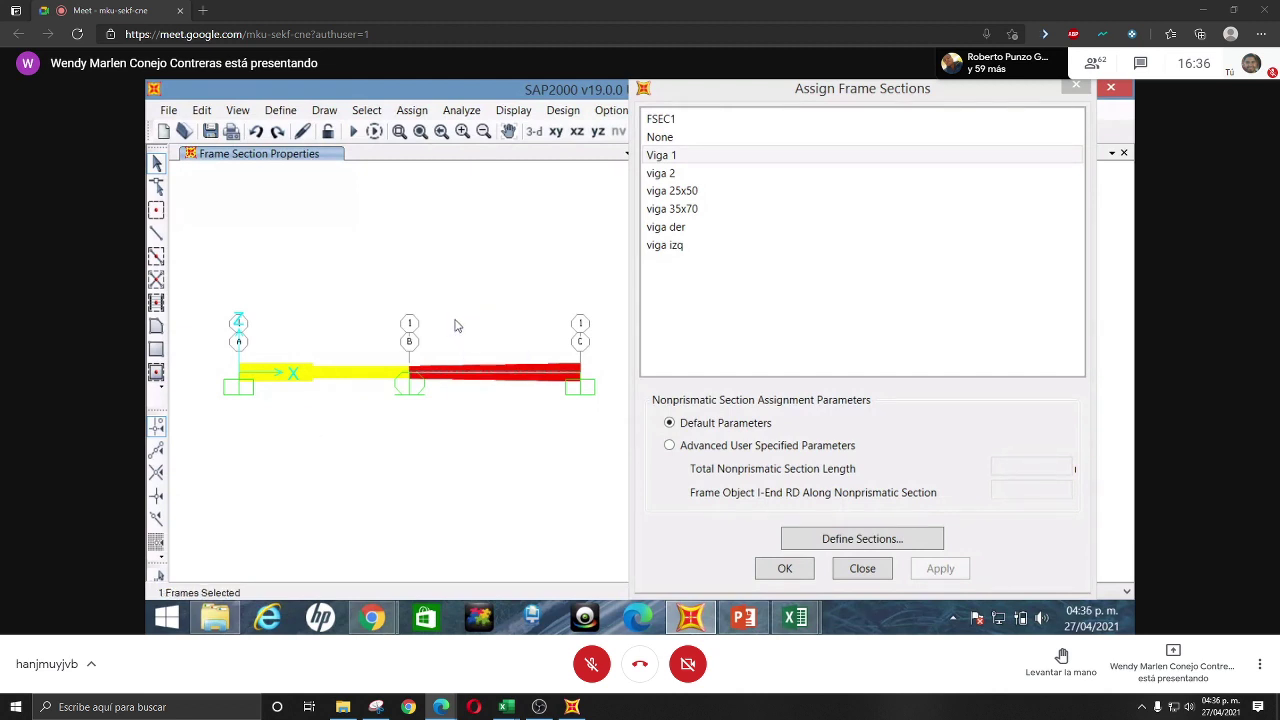
pyautogui.click(670, 175)
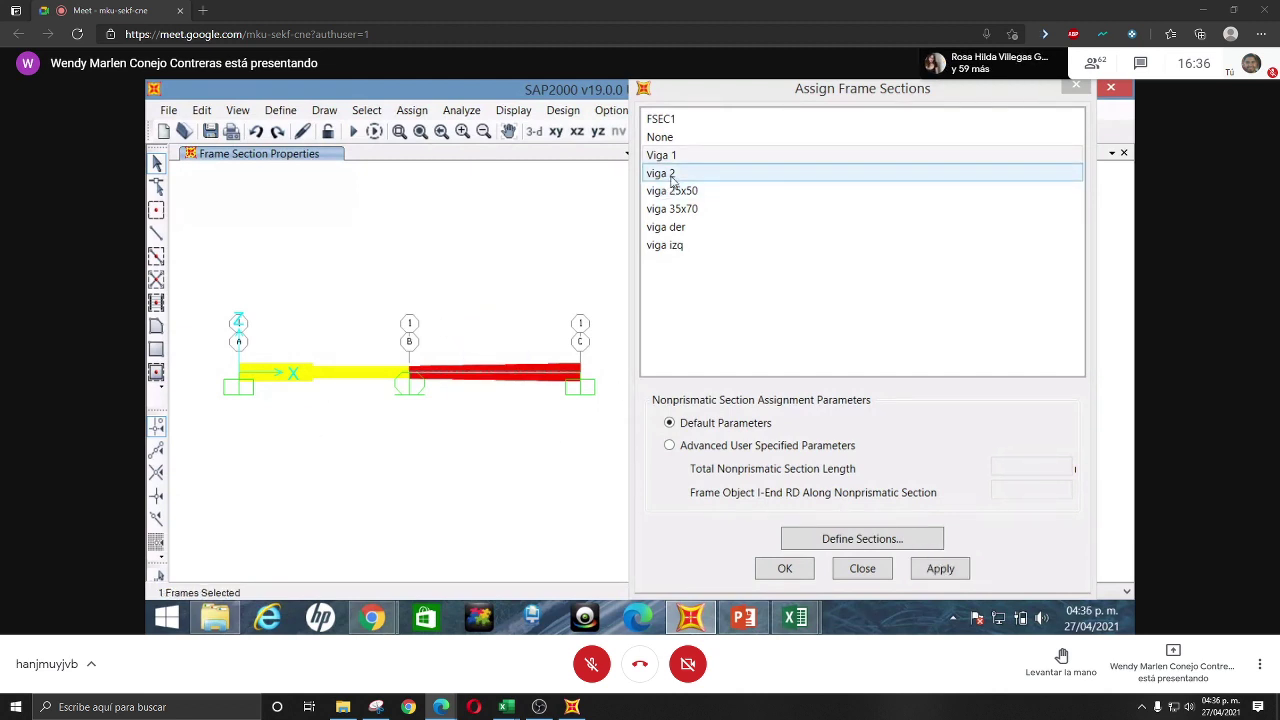
pyautogui.click(672, 176)
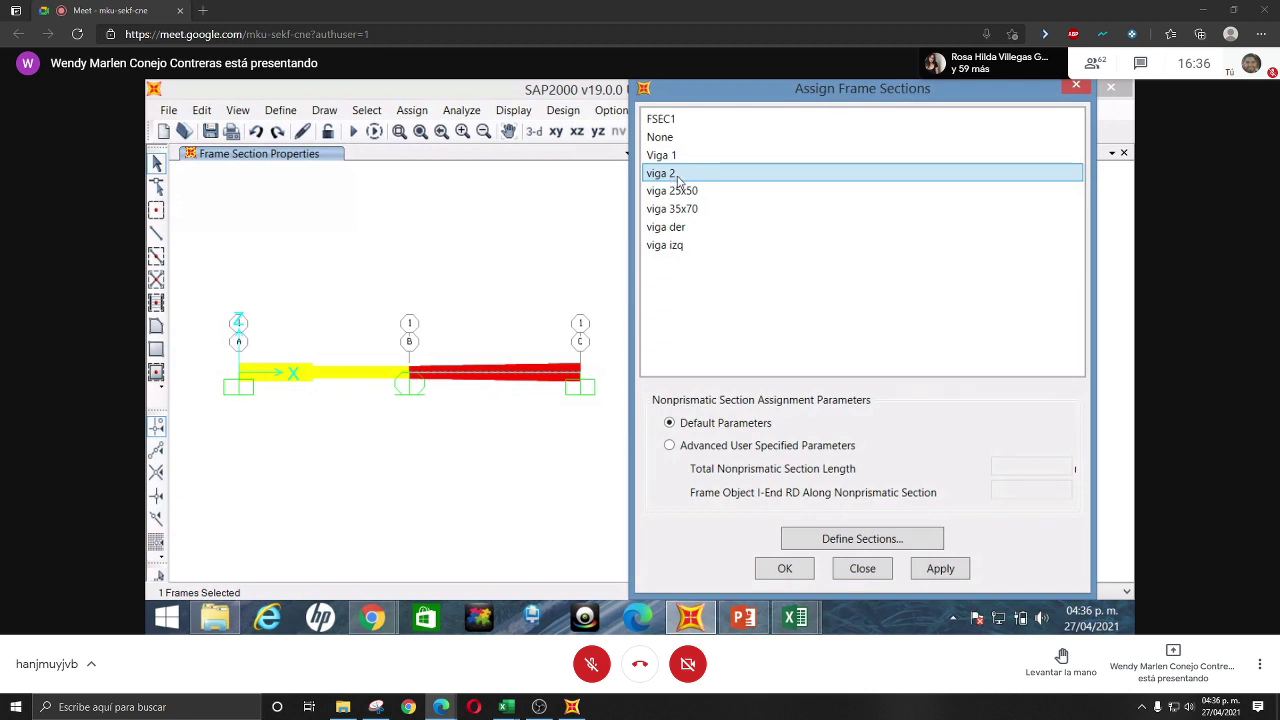
pyautogui.click(958, 569)
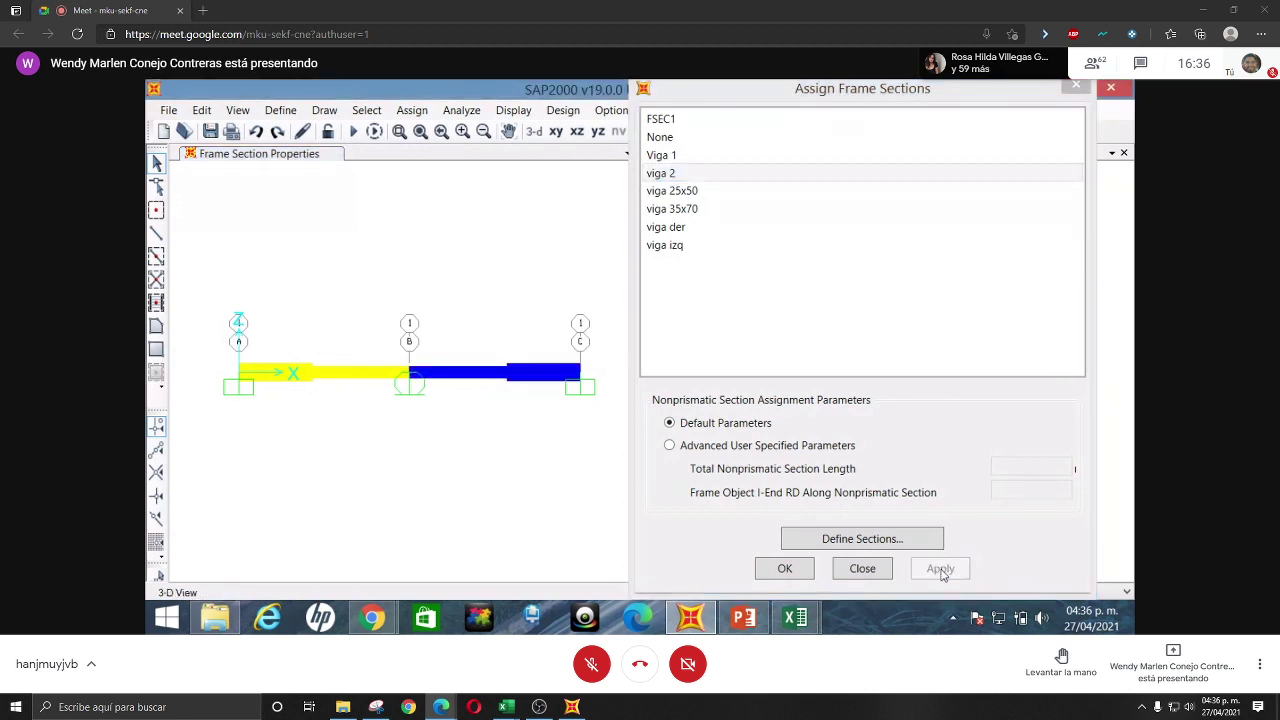
pyautogui.click(789, 574)
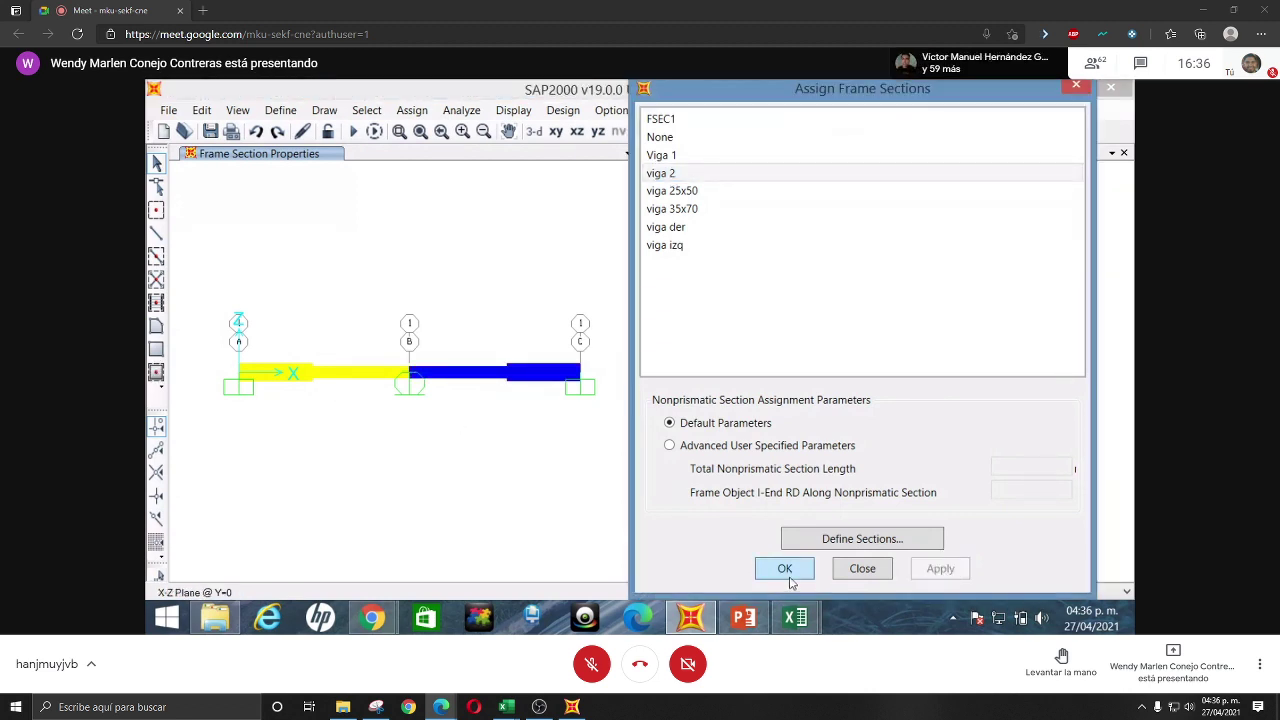
# - Examine the extruded nonprismatic beam segments and their section changes along both spans in the 3-D view
pyautogui.click(885, 496)
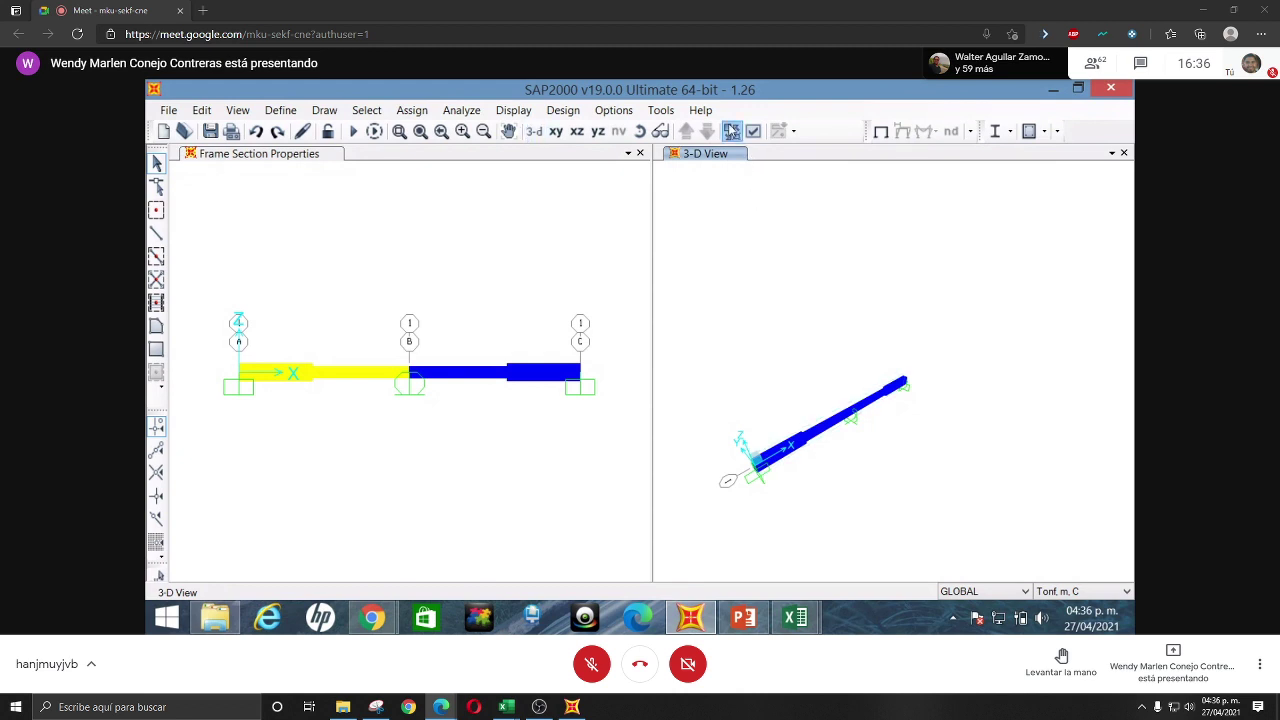
pyautogui.click(400, 131)
pyautogui.moveTo(731, 389); pyautogui.dragTo(918, 497)
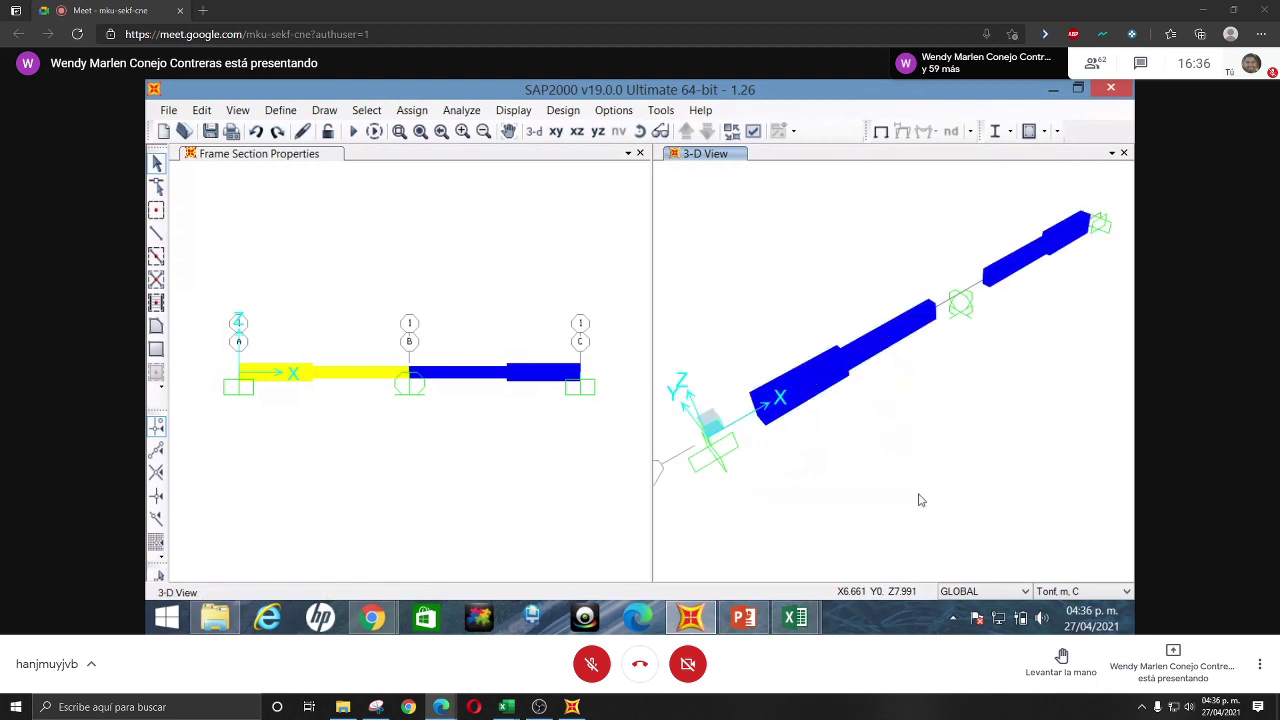
pyautogui.click(400, 131)
pyautogui.moveTo(667, 292); pyautogui.dragTo(1006, 443)
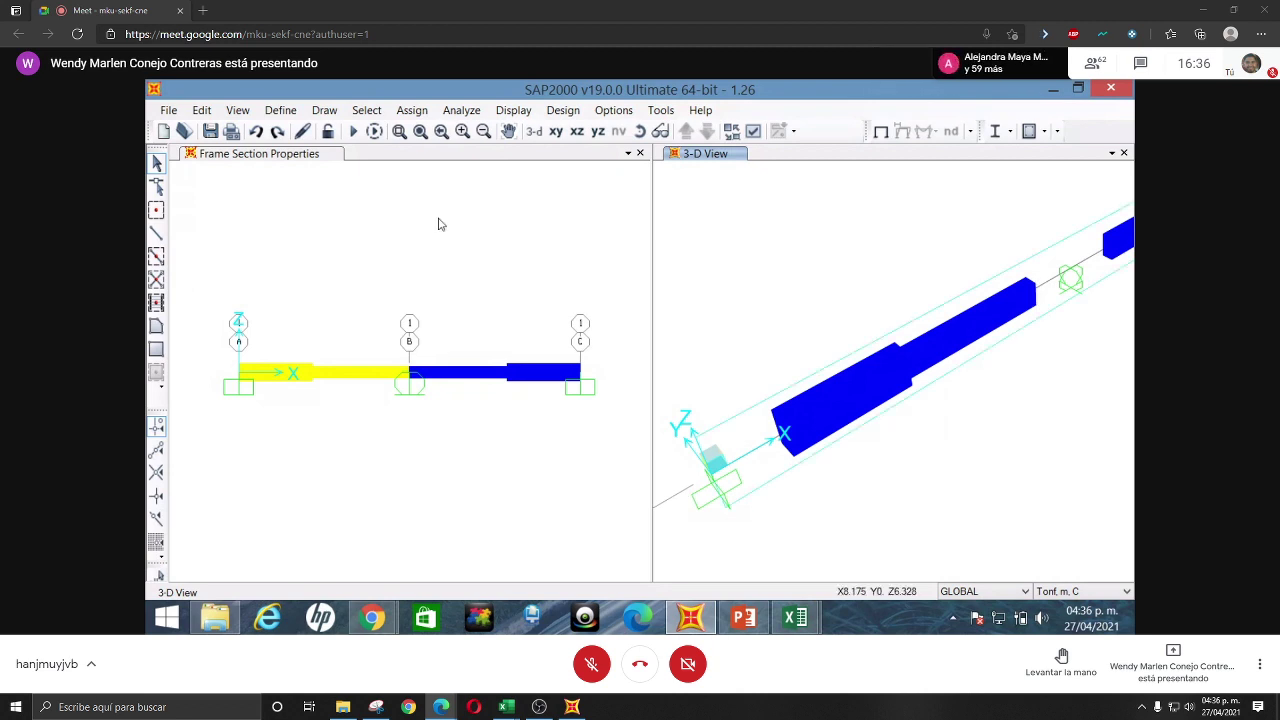
pyautogui.click(508, 131)
pyautogui.moveTo(966, 294); pyautogui.dragTo(726, 417)
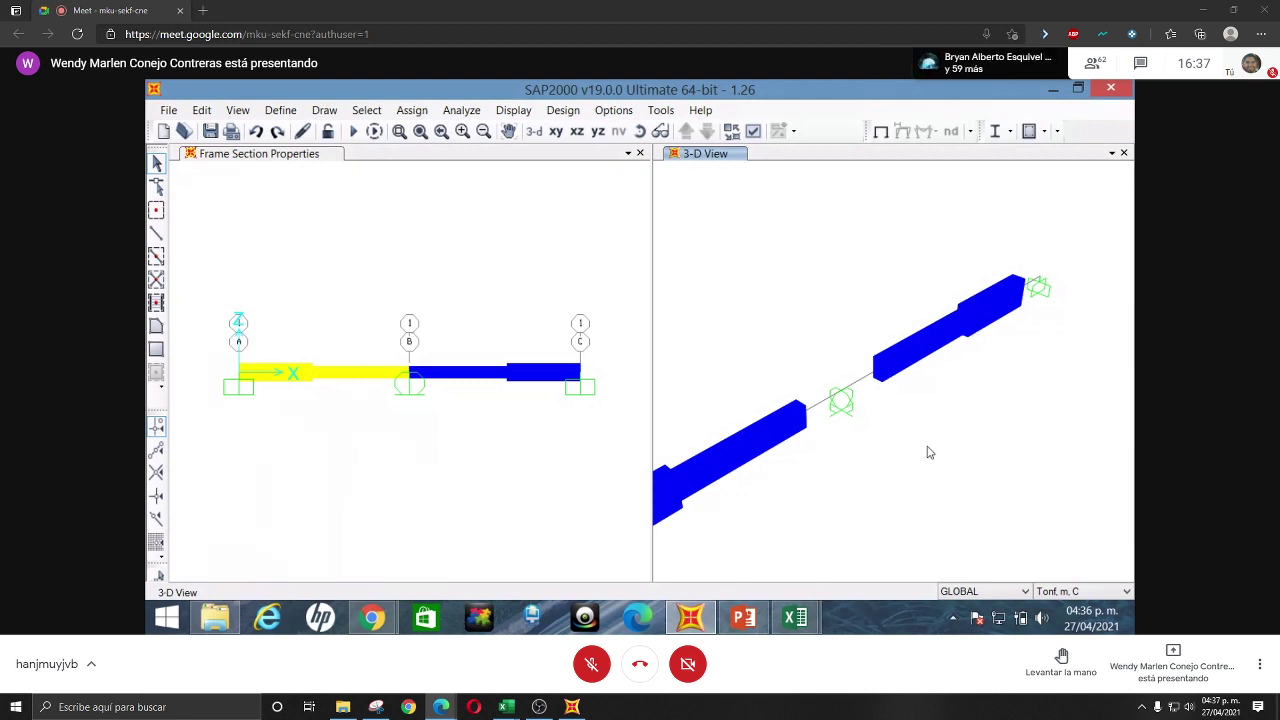
pyautogui.scroll(-1, 928, 453)
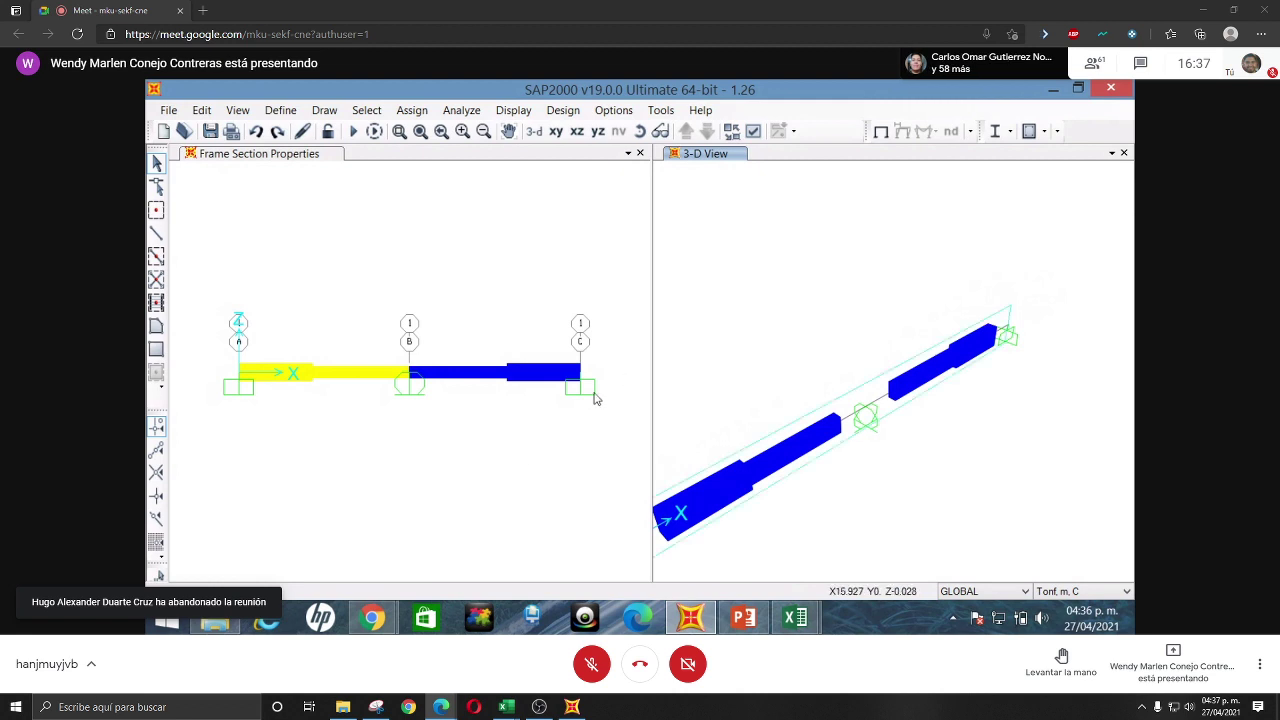
# - Switch to PowerPoint to review the Exercise 26 beam dimensions and sections, and return to SAP2000
pyautogui.click(524, 464)
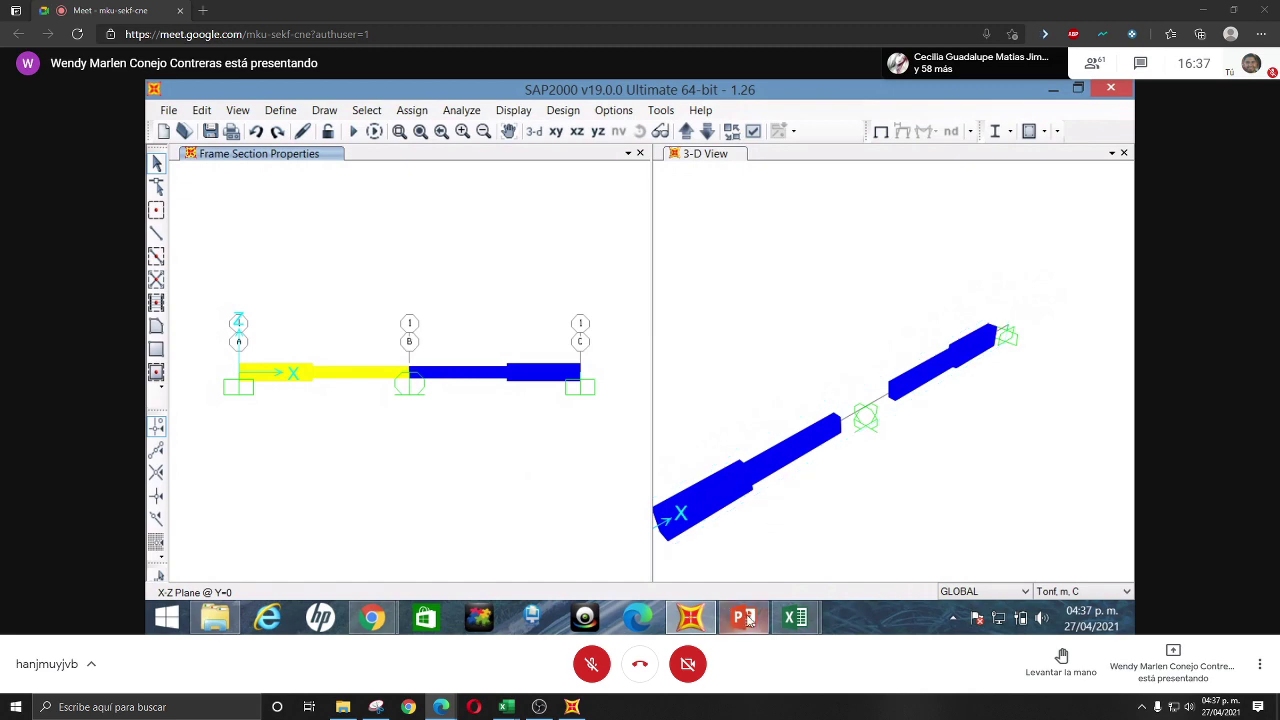
pyautogui.click(743, 618)
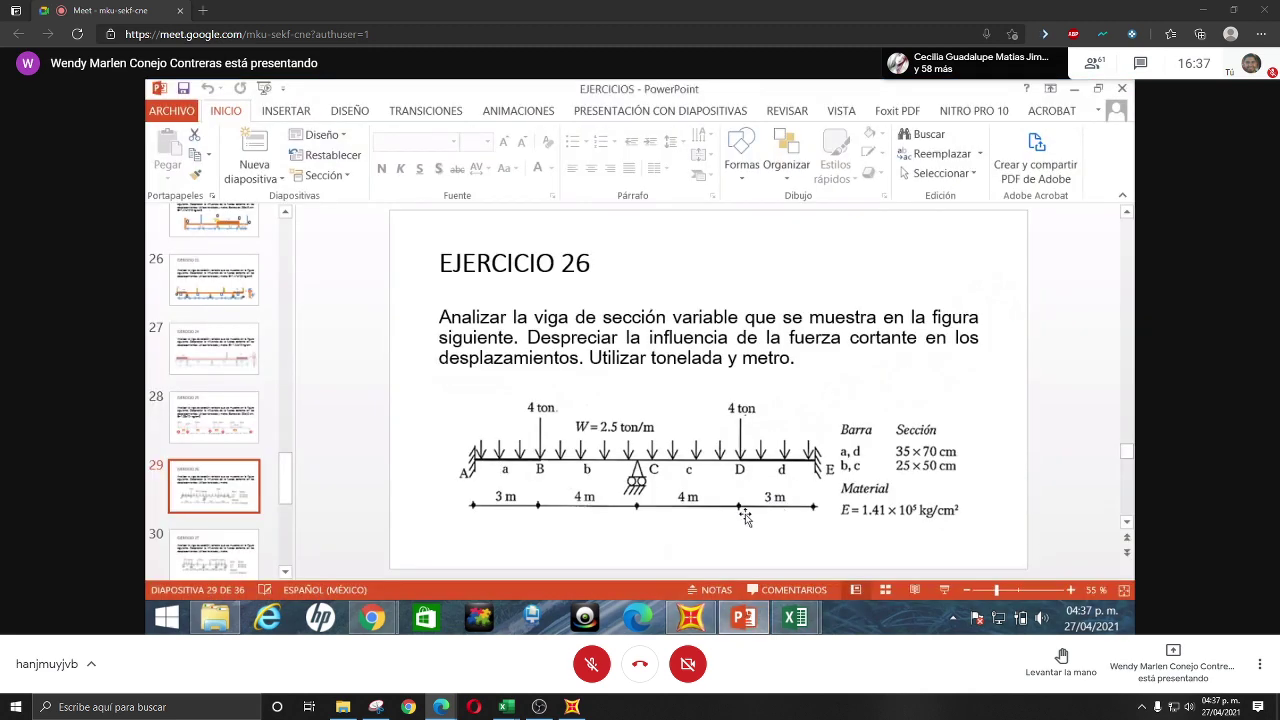
pyautogui.click(1073, 90)
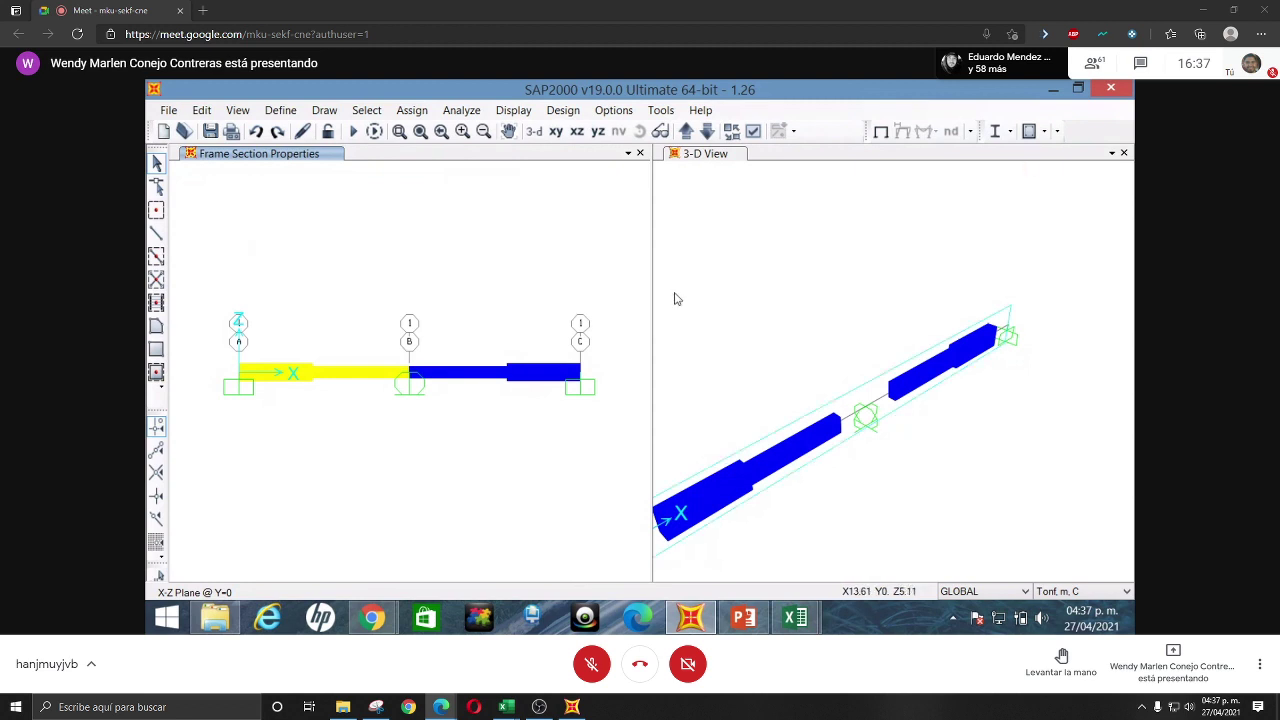
# - Run the analysis of the stepped beam and display the Moment 3-3 diagram for load case CV
pyautogui.click(353, 131)
pyautogui.click(866, 452)
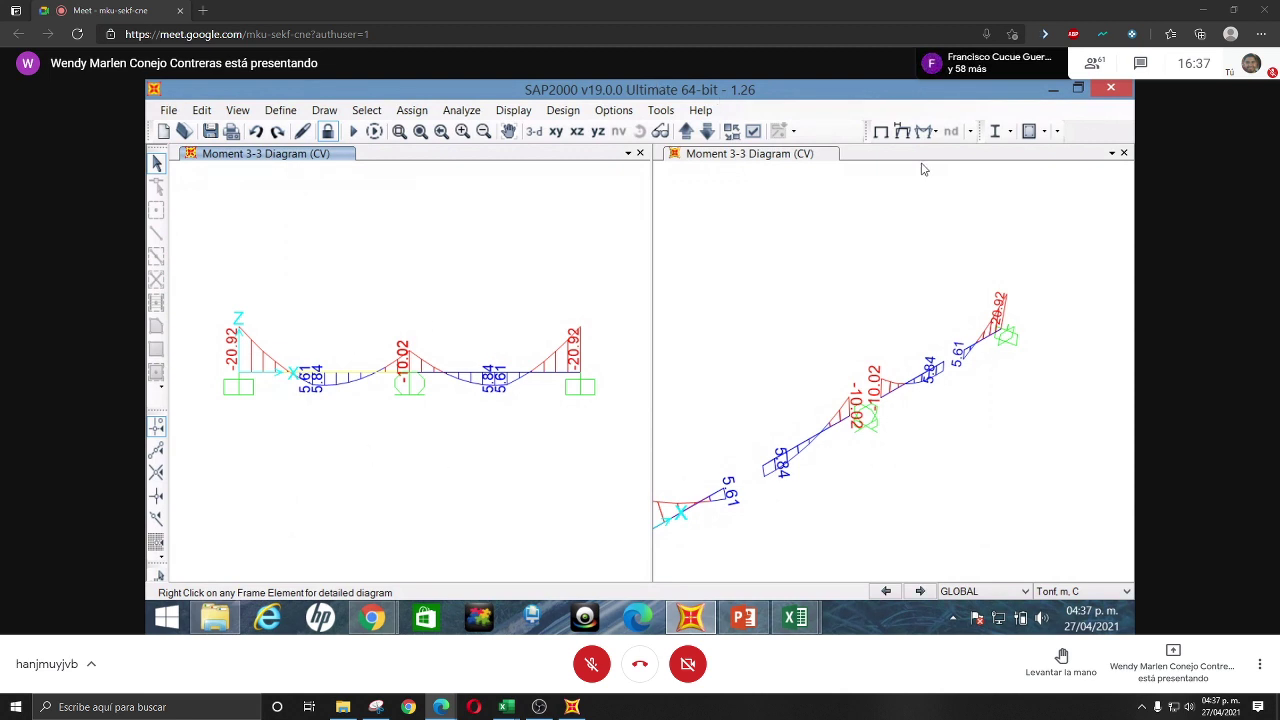
# - Display the beam's deformed shape for load case CV in the X-Z plane view
pyautogui.click(902, 131)
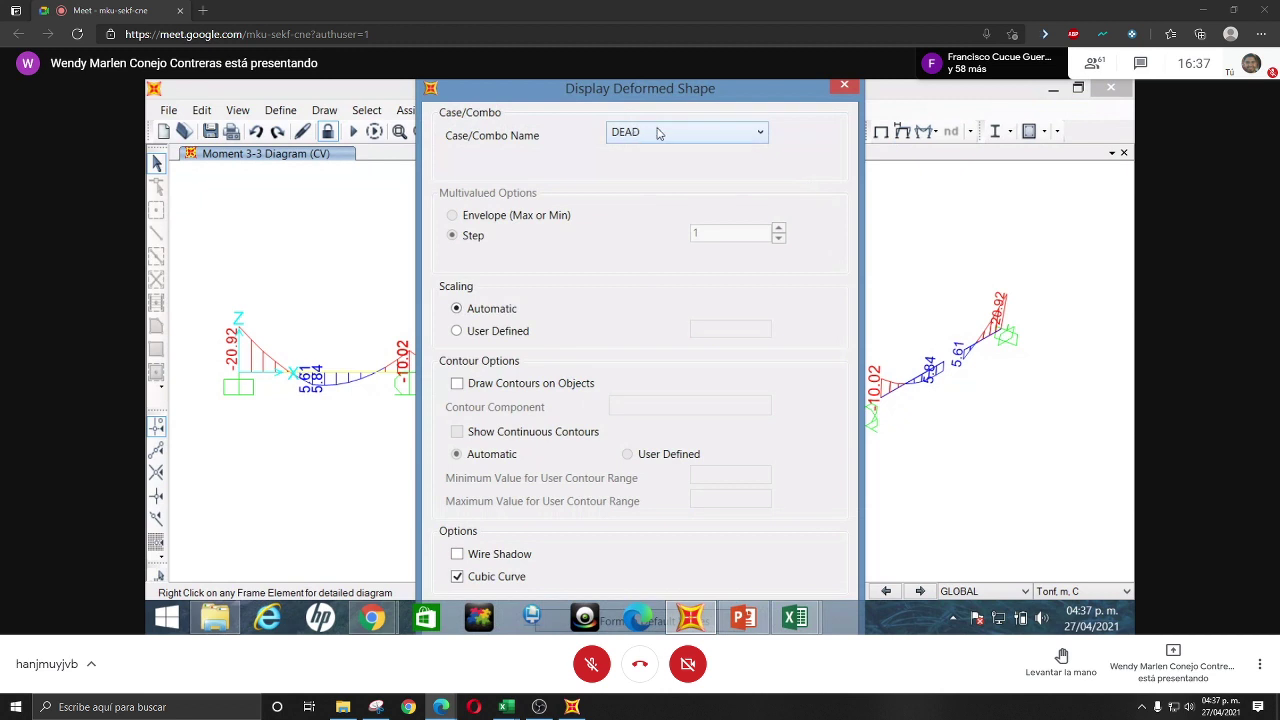
pyautogui.click(658, 133)
pyautogui.click(643, 170)
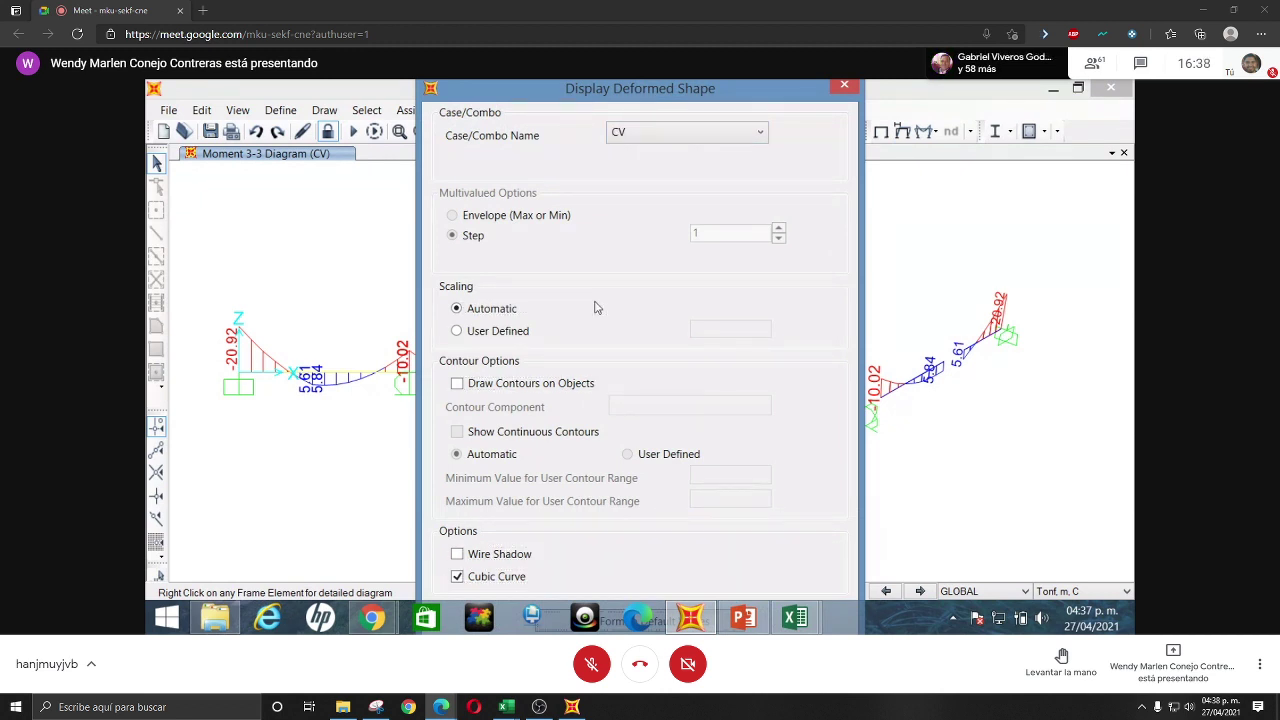
pyautogui.press('Return')
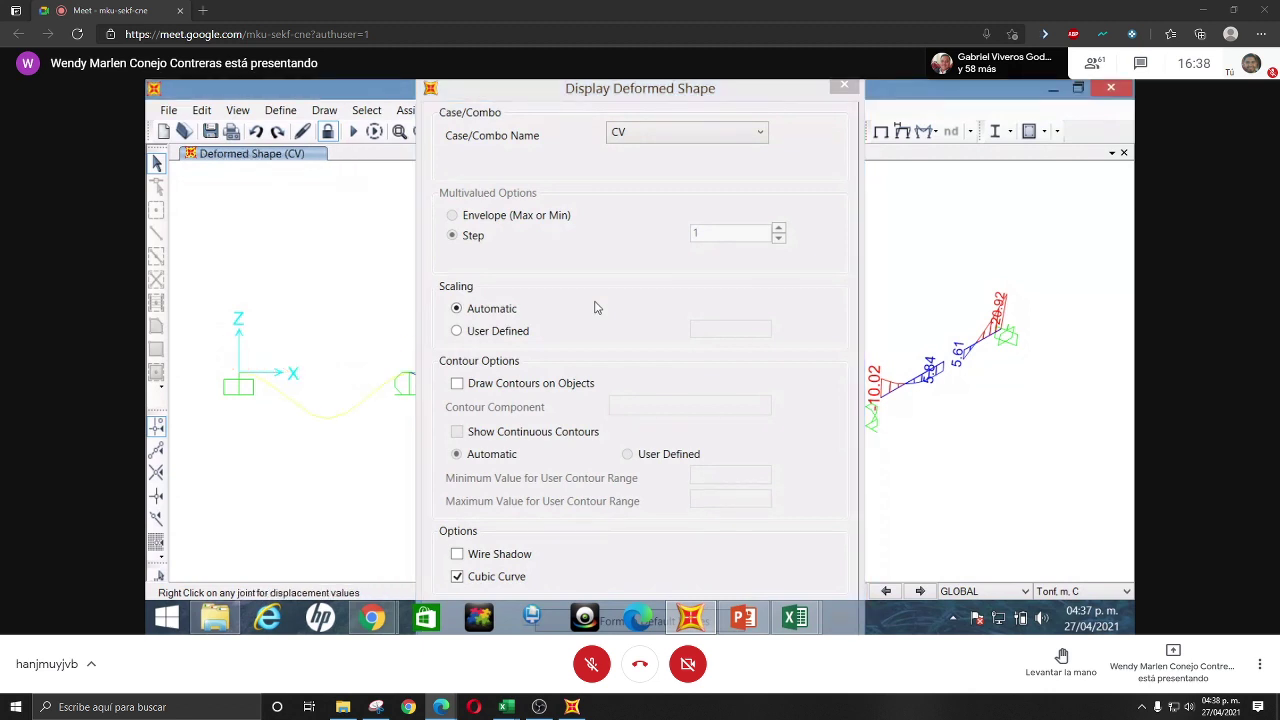
pyautogui.click(845, 88)
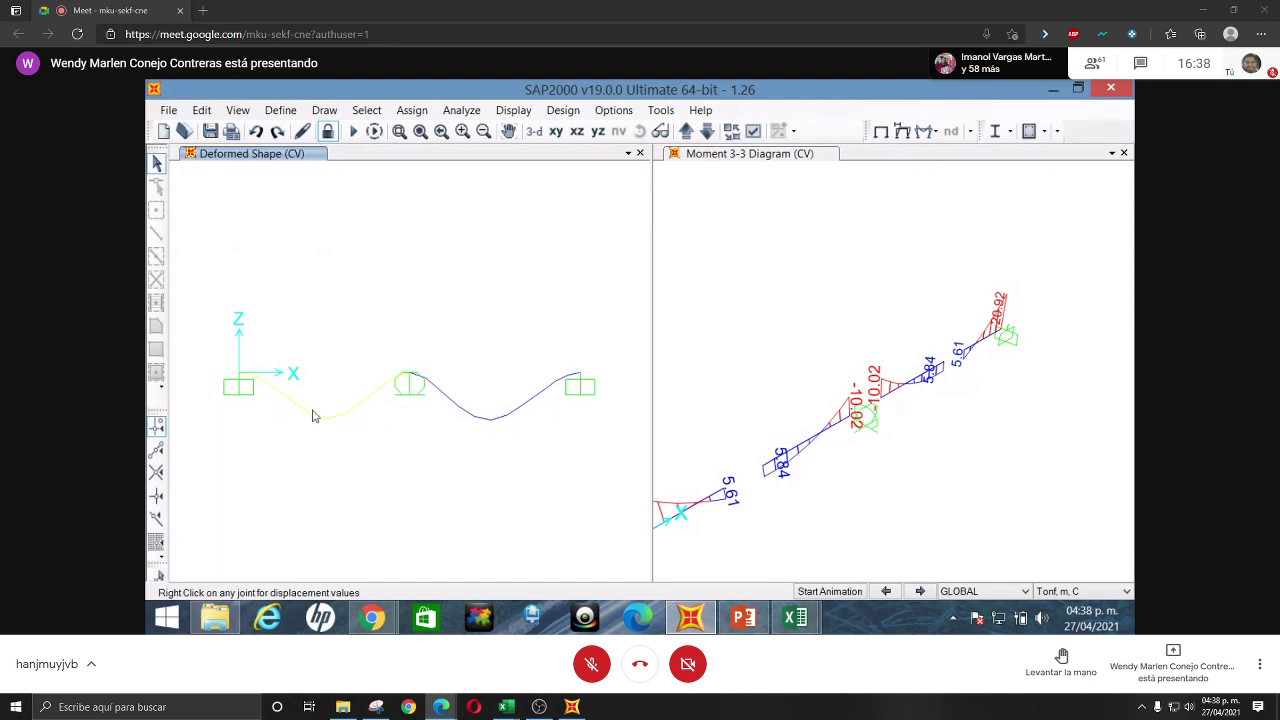
# - Inspect the joint displacements and rotations at the beam's end supports and middle support on the deformed shape
pyautogui.rightClick(579, 375)
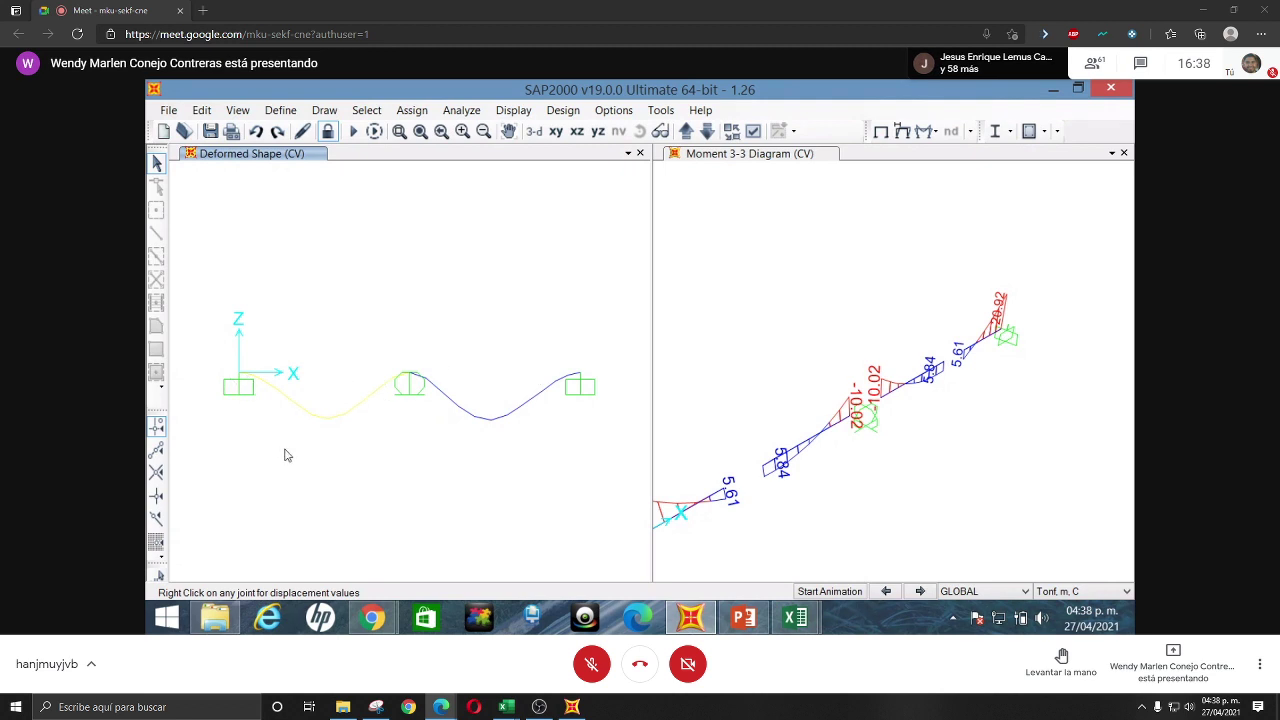
pyautogui.rightClick(239, 376)
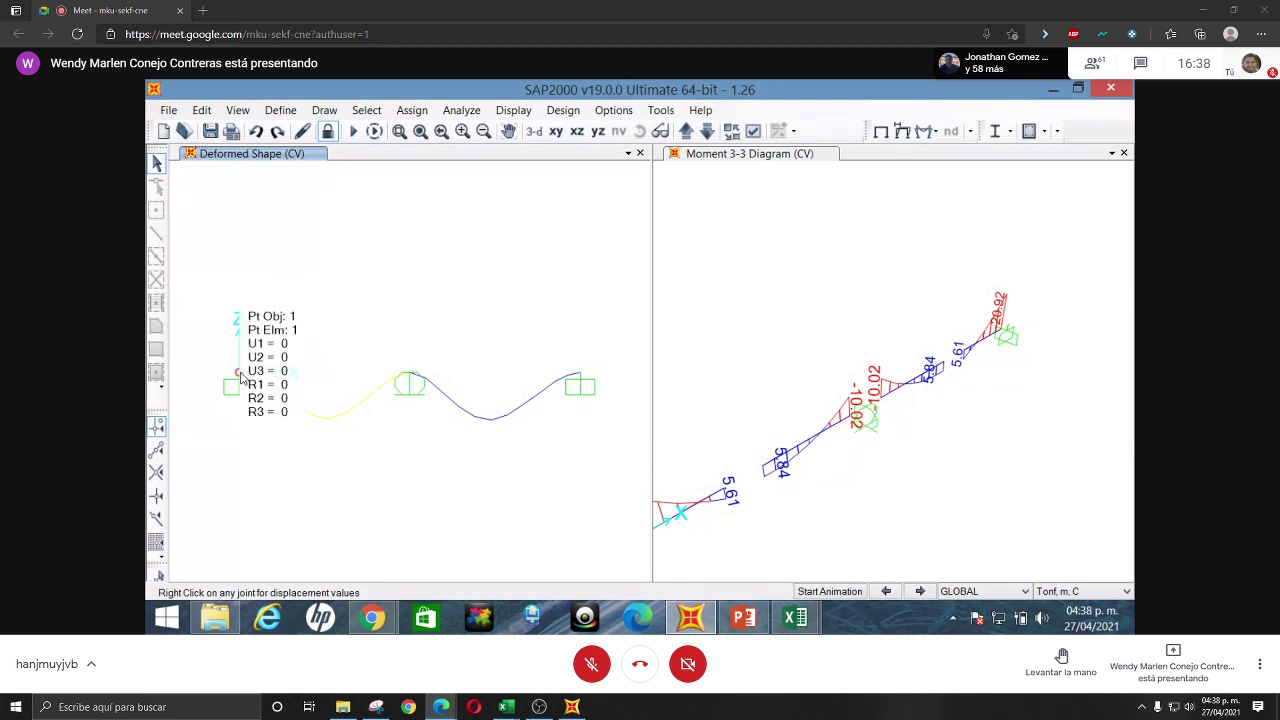
pyautogui.rightClick(412, 380)
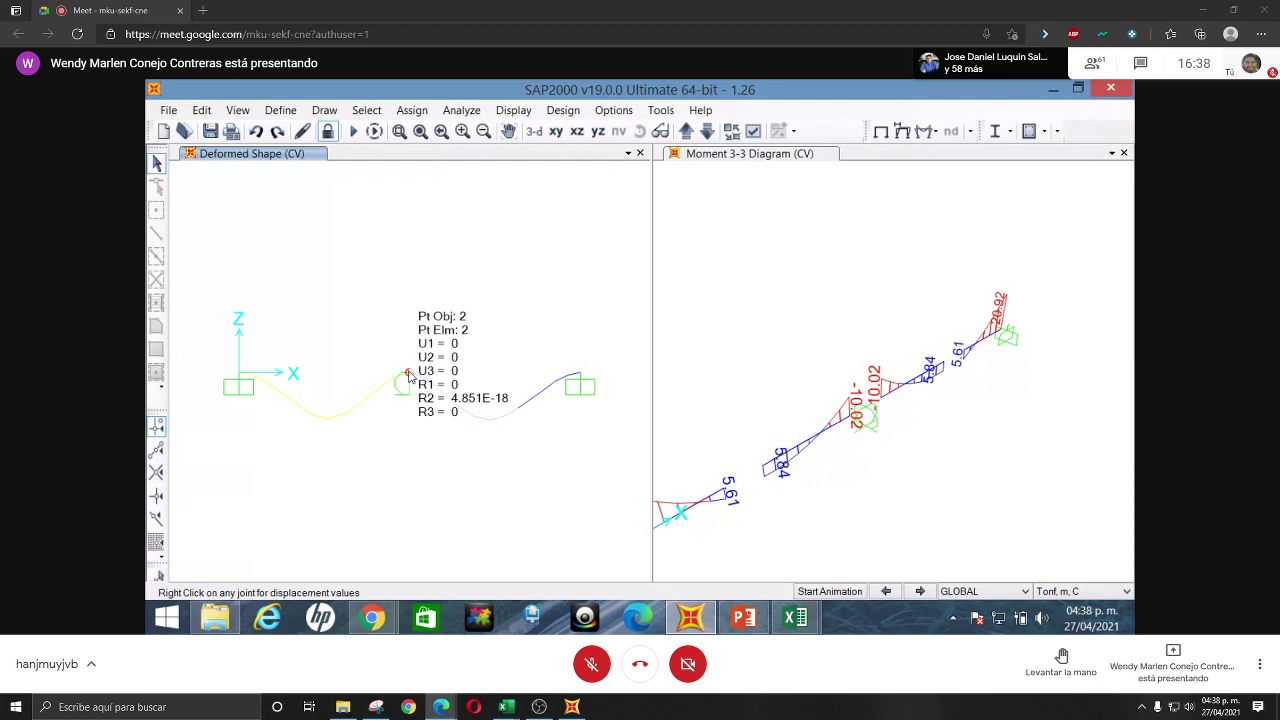
pyautogui.rightClick(580, 377)
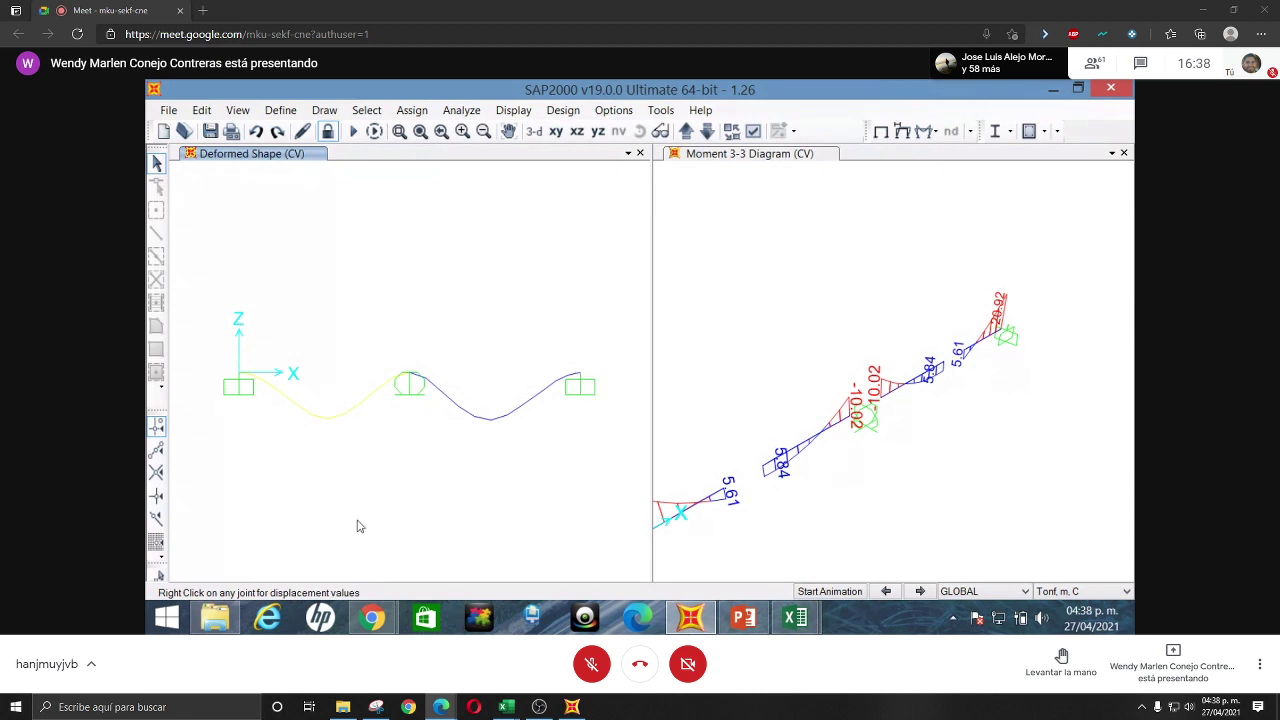
# - Display the joint reactions for load case CV as arrows in the 3-D view
pyautogui.click(933, 131)
pyautogui.click(935, 132)
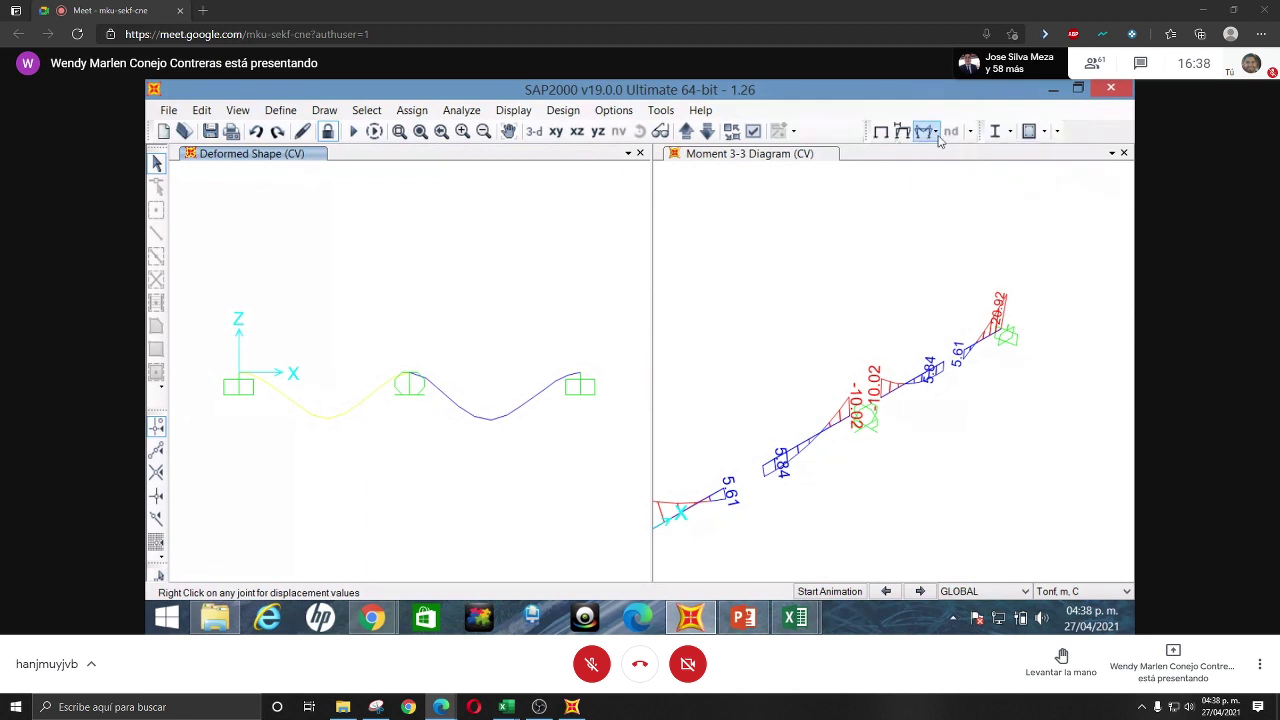
pyautogui.click(935, 132)
pyautogui.click(955, 152)
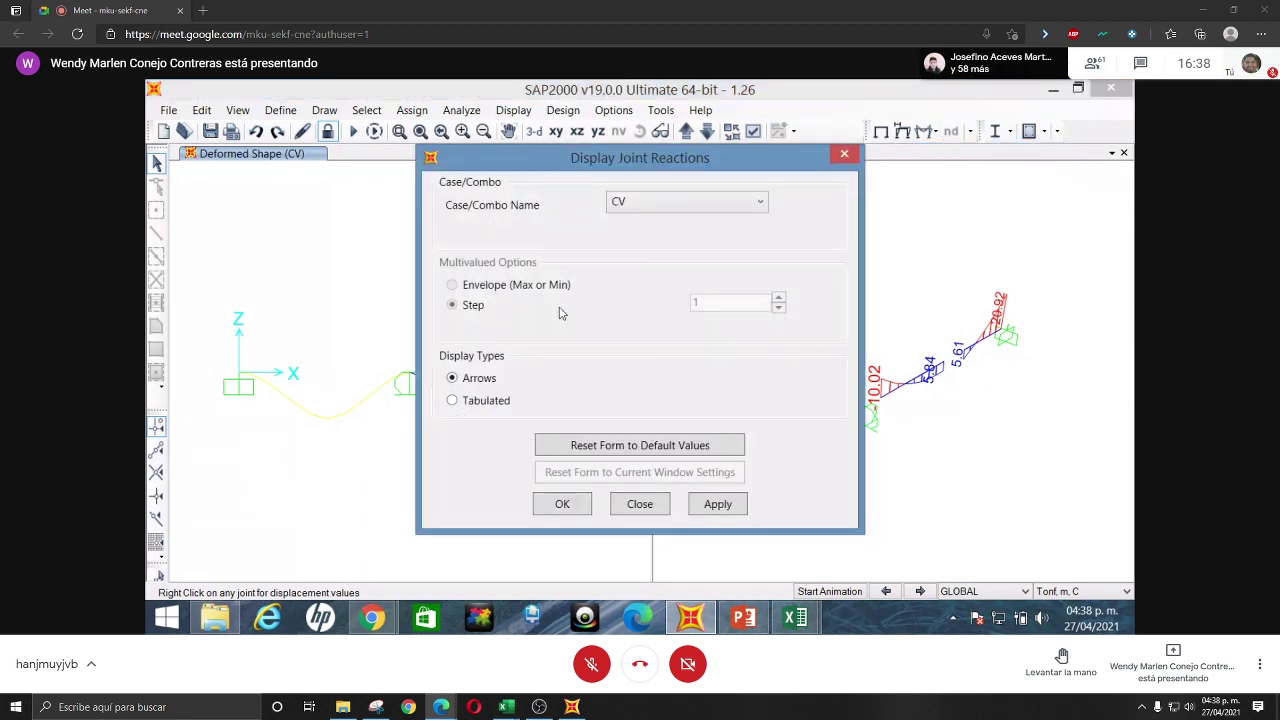
pyautogui.click(706, 203)
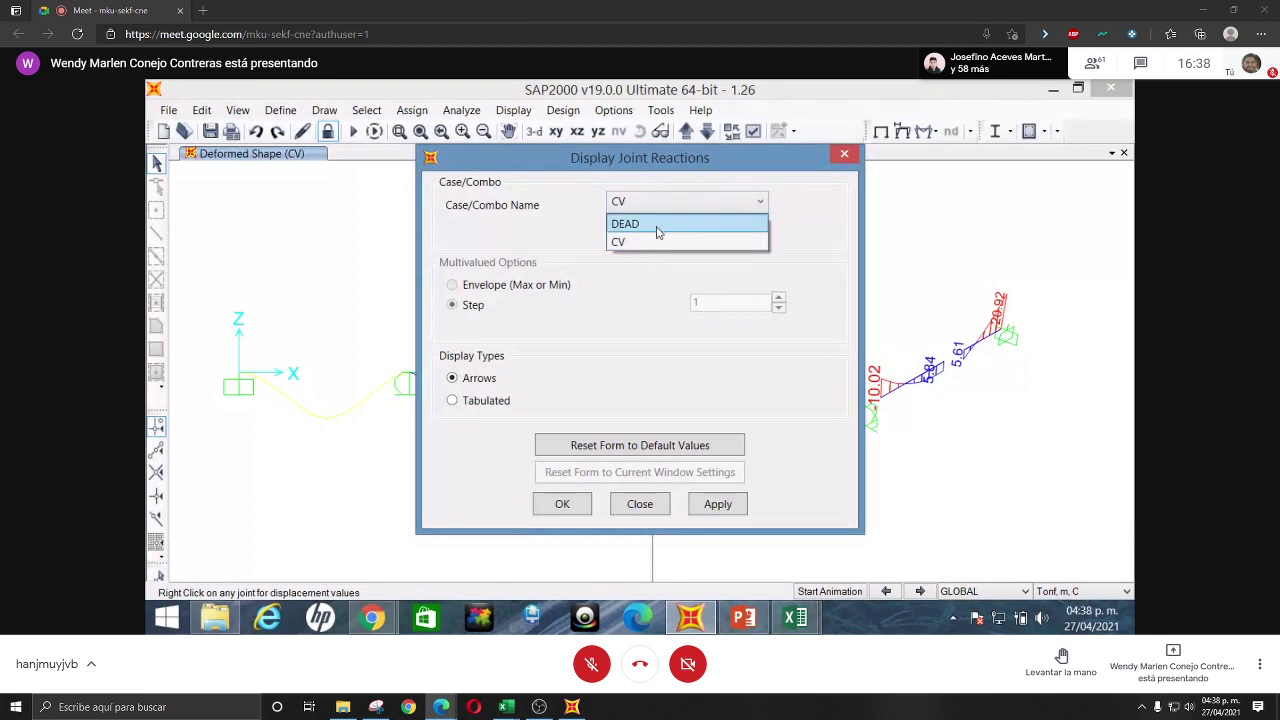
pyautogui.click(843, 198)
pyautogui.click(915, 288)
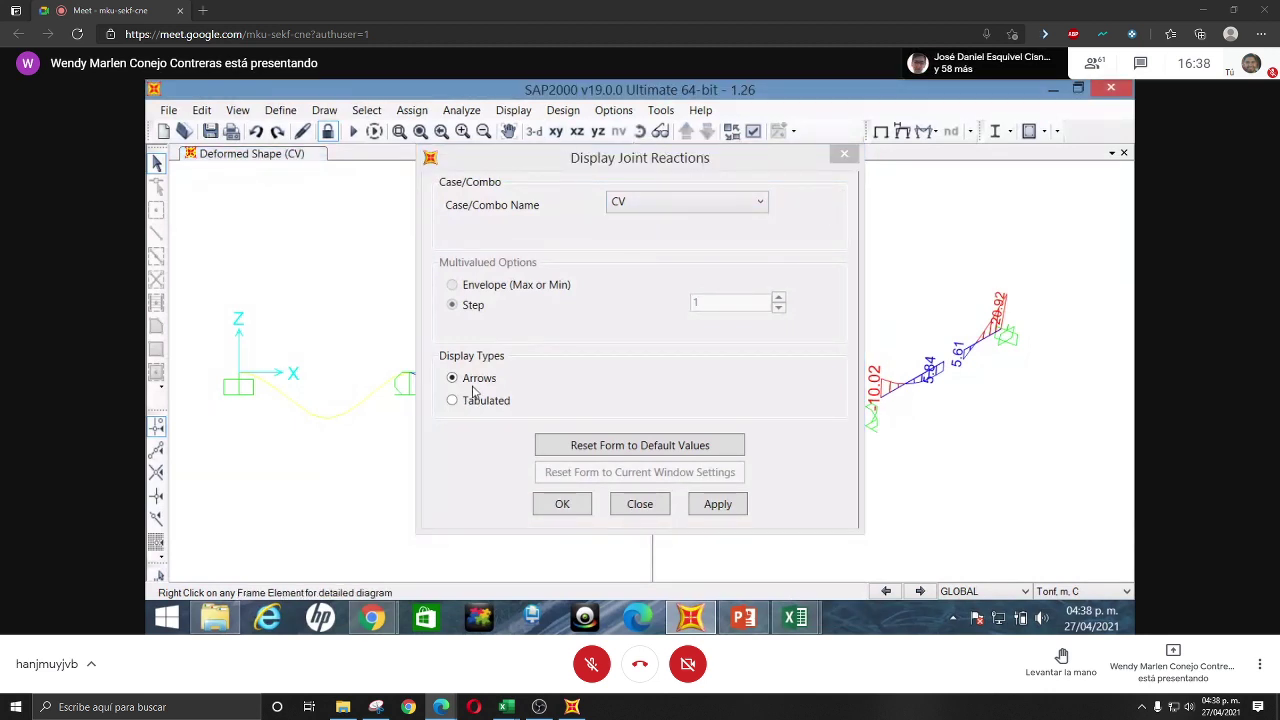
pyautogui.click(727, 512)
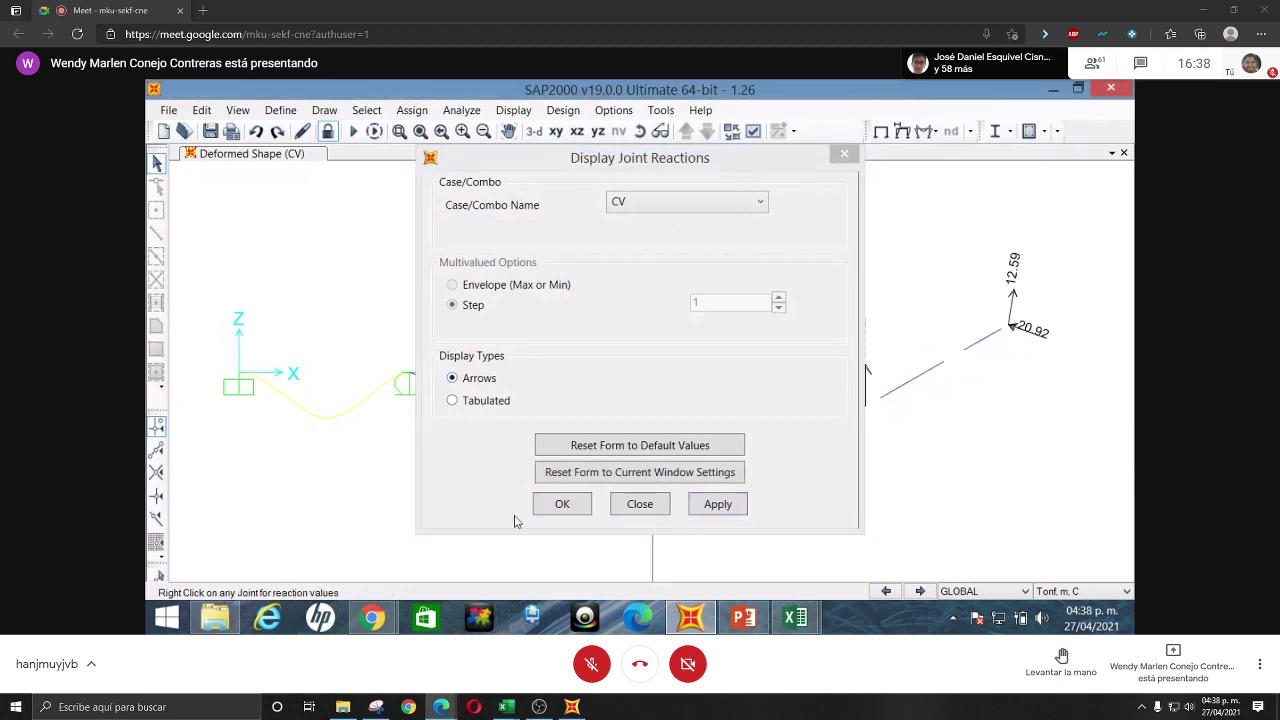
pyautogui.click(560, 504)
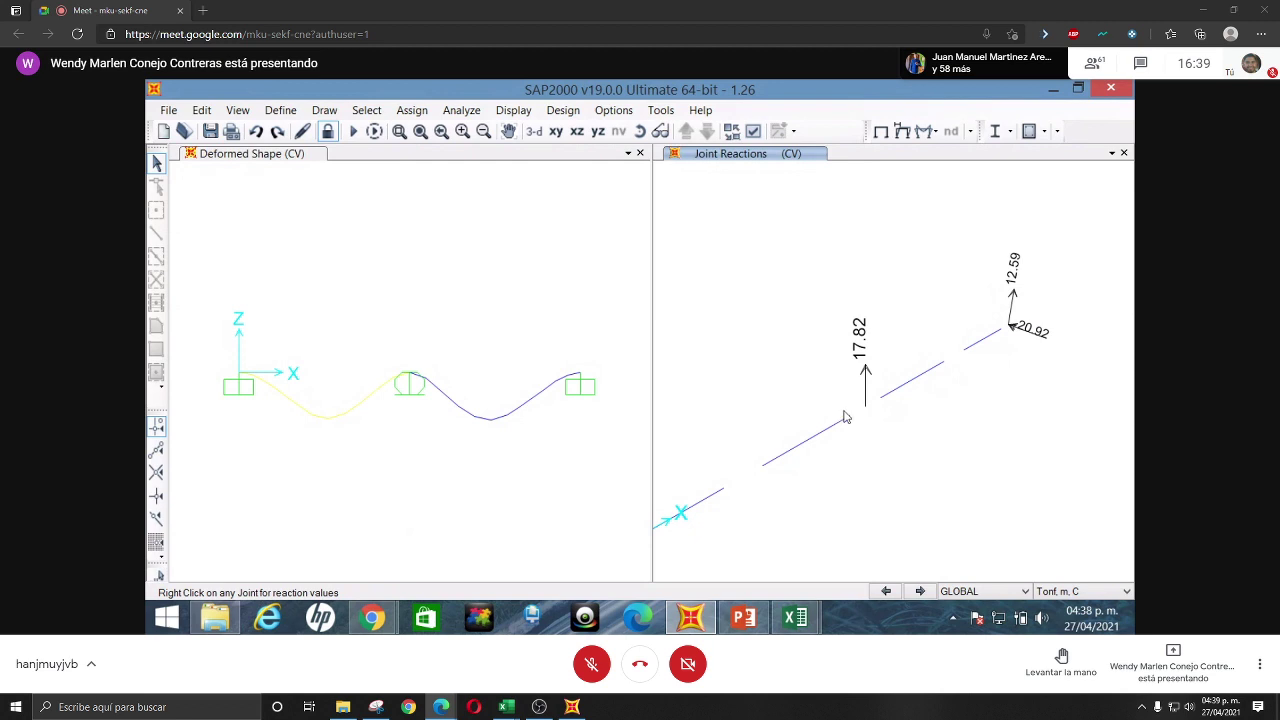
# - Review the Exercise 26 beam statement in the PowerPoint slide and return to the joint reactions in SAP2000
pyautogui.scroll(-2, 844, 416)
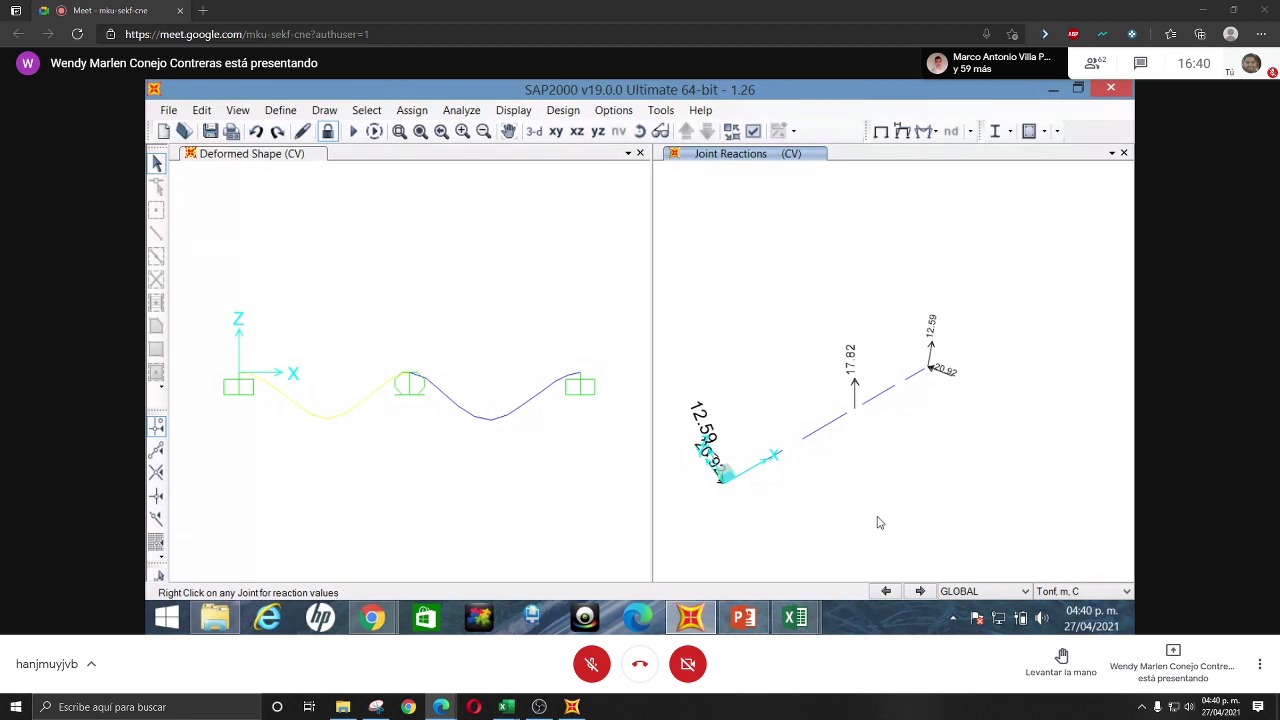
pyautogui.click(741, 617)
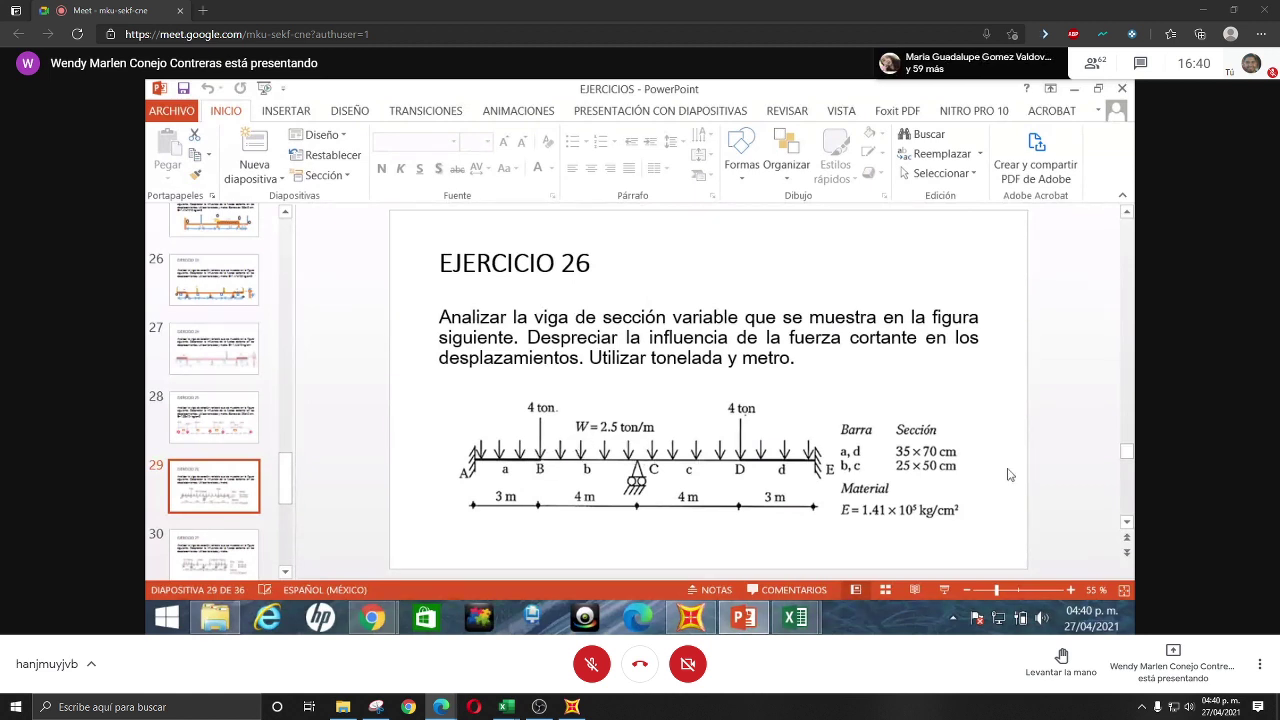
pyautogui.click(1076, 90)
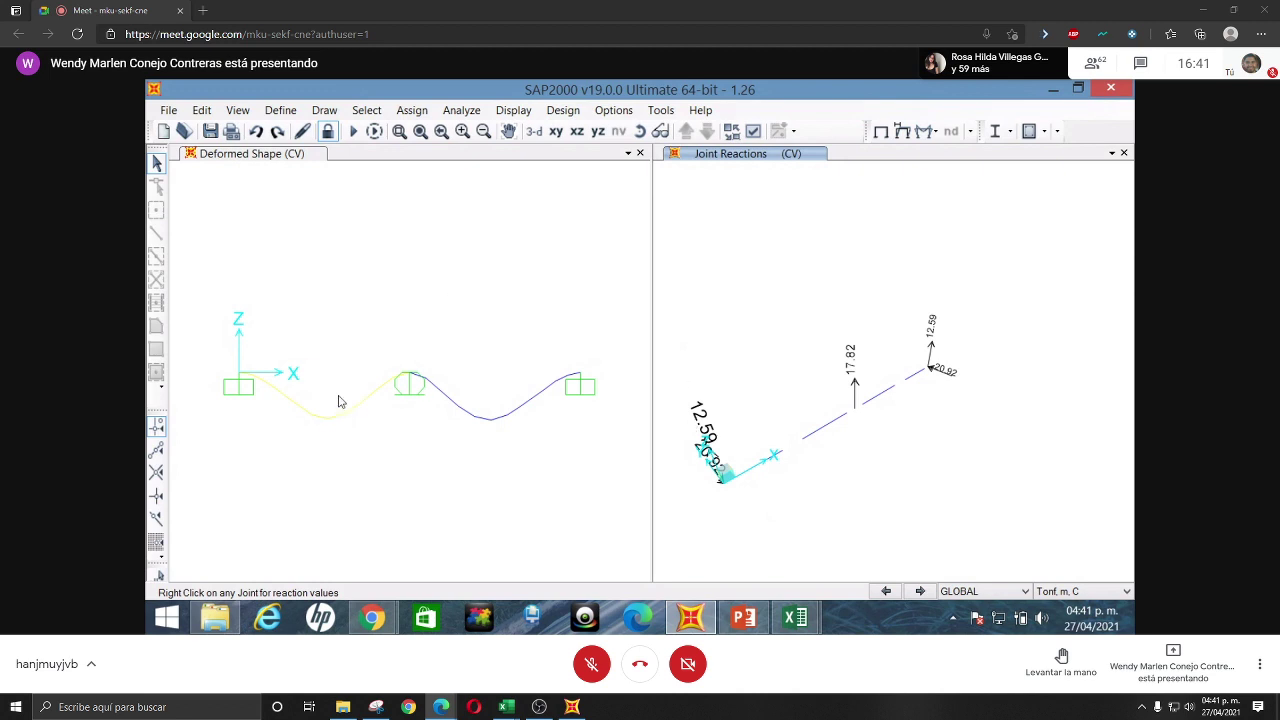
# - Display the Shear 2-2 diagram with values for load case CV in the X-Z deformed shape view
pyautogui.click(933, 136)
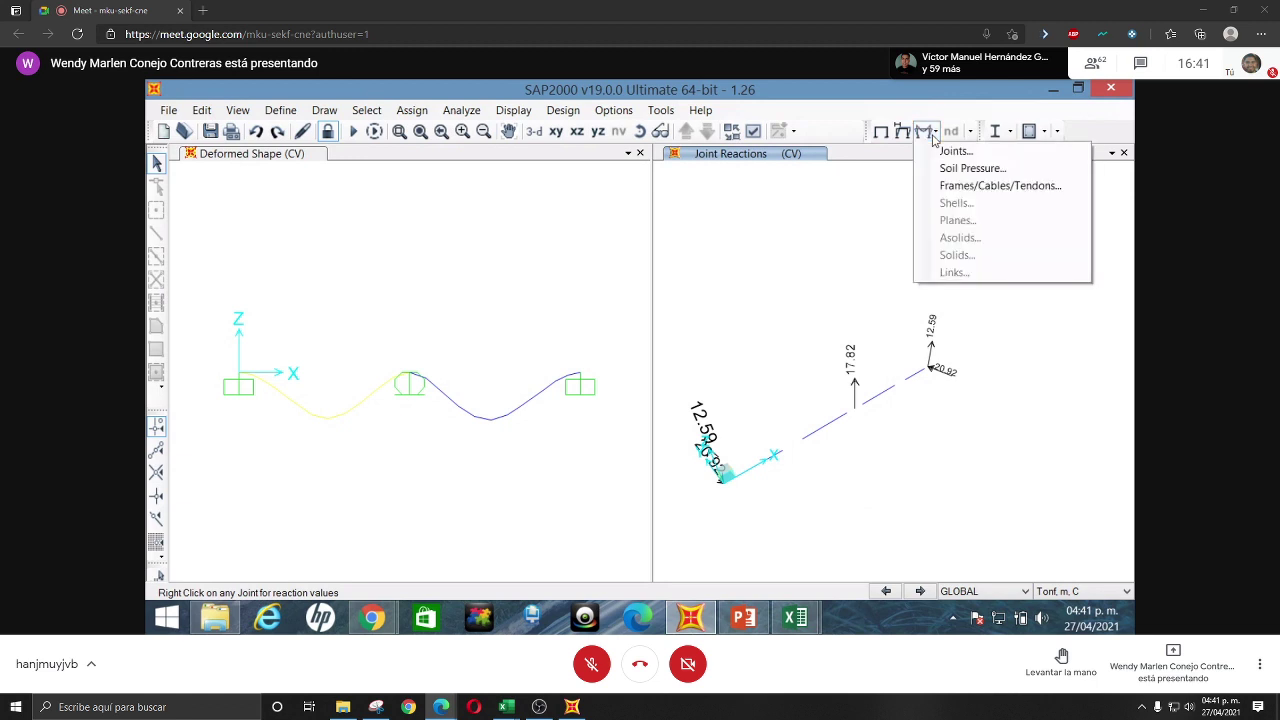
pyautogui.click(984, 191)
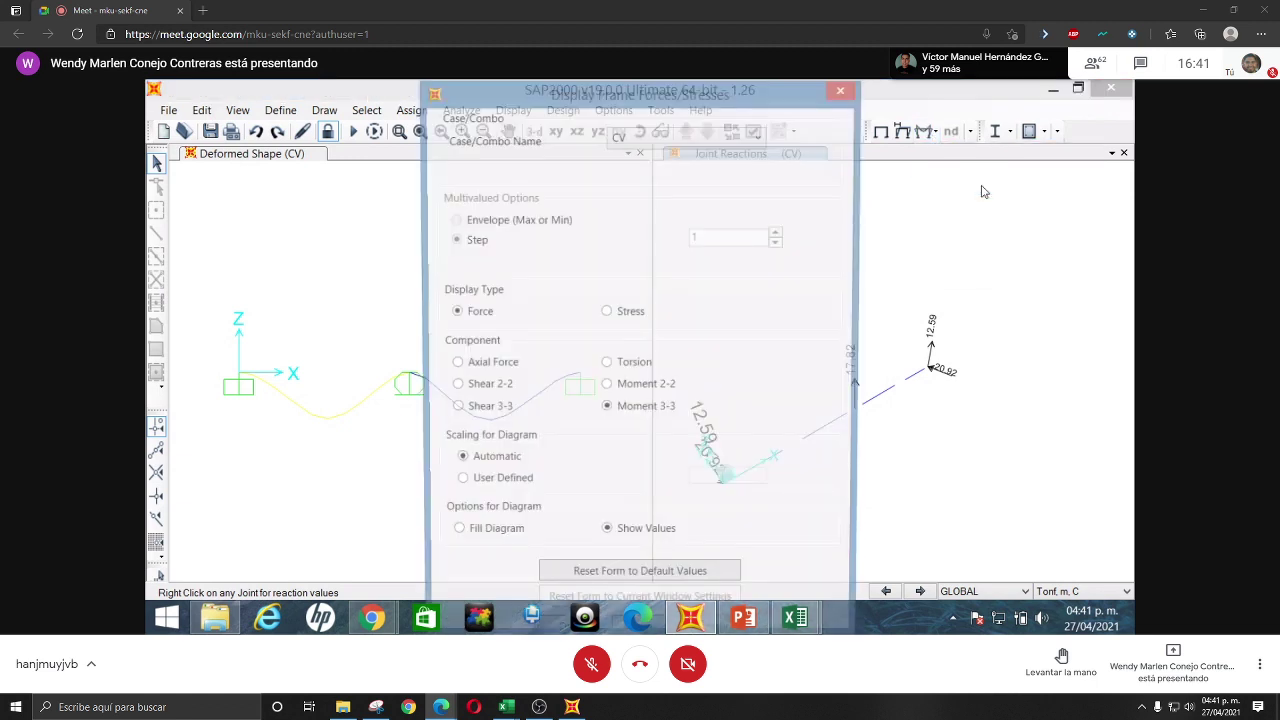
pyautogui.moveTo(630, 31); pyautogui.dragTo(1200, 160)
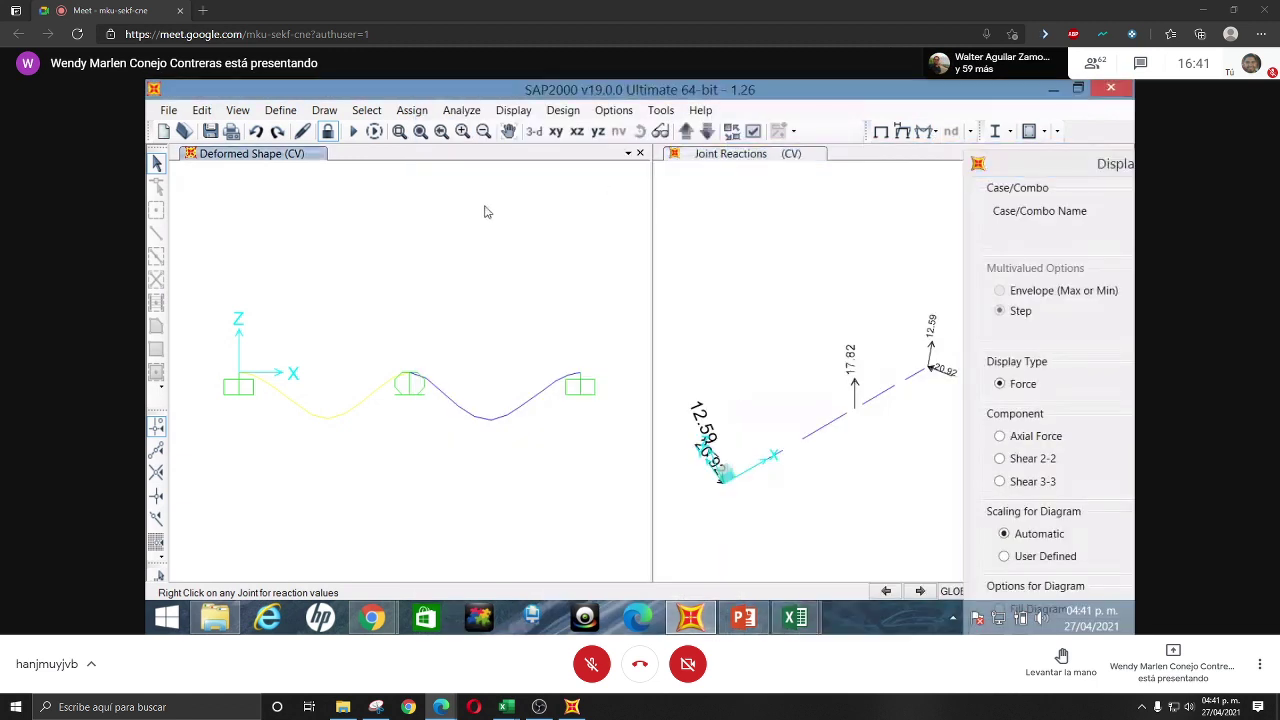
pyautogui.moveTo(1020, 165); pyautogui.dragTo(550, 100)
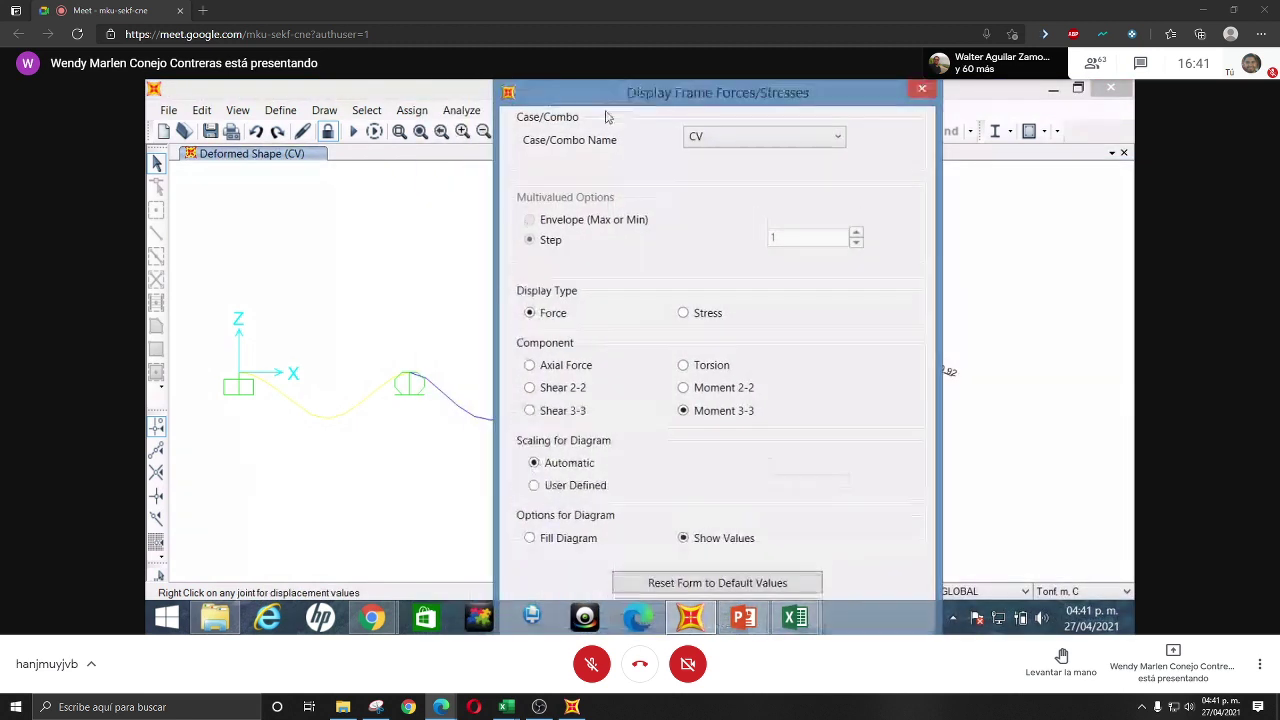
pyautogui.click(564, 390)
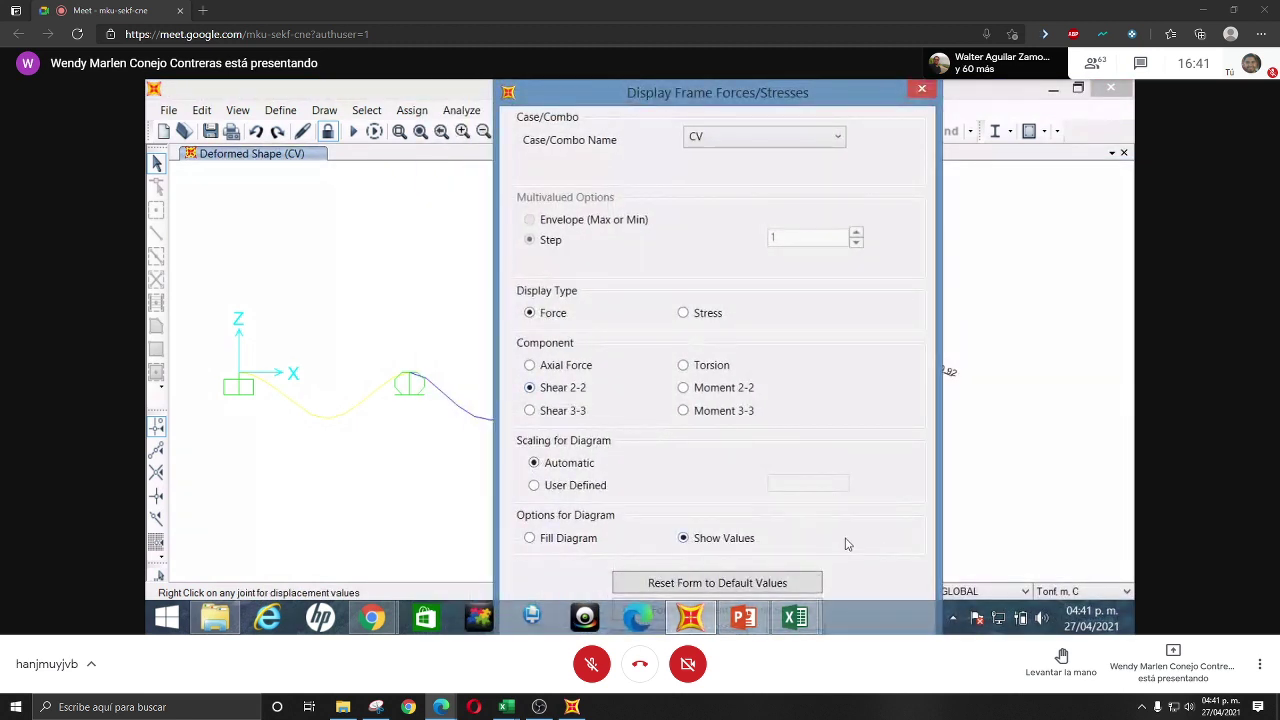
pyautogui.press('Down')
pyautogui.press('Down')
pyautogui.press('Down')
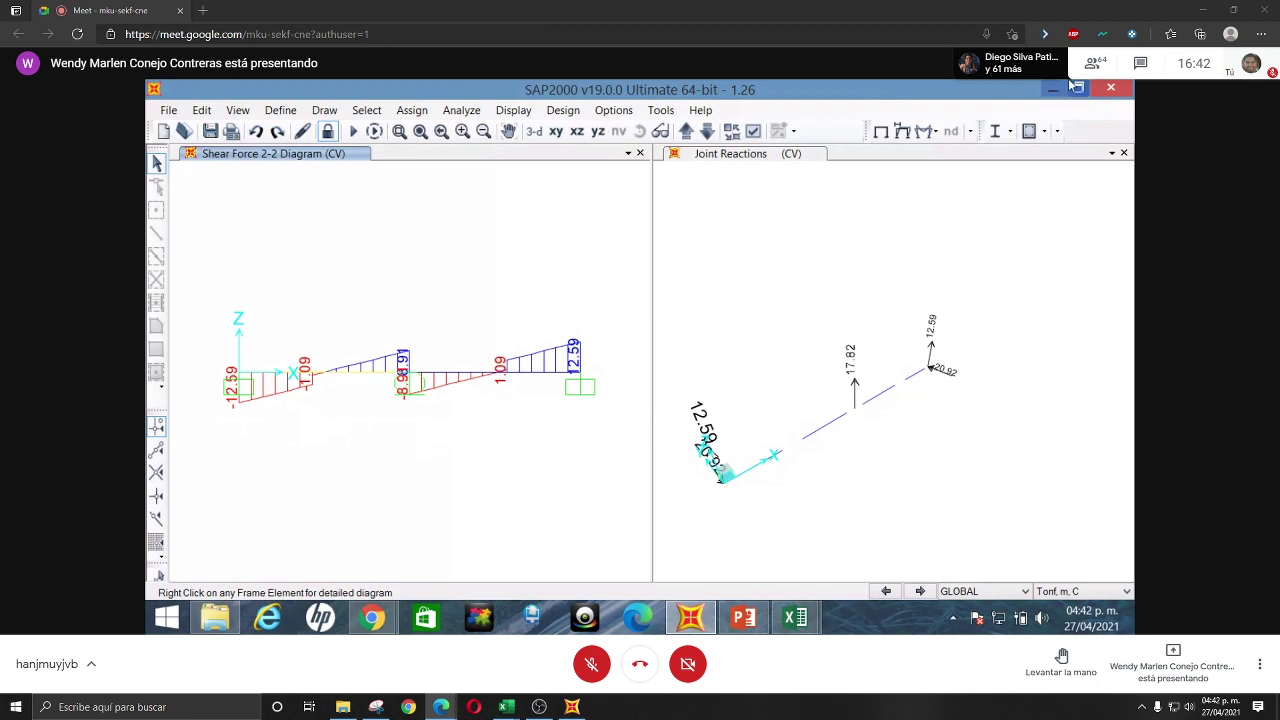
# - Display the Moment 3-3 diagram with values for load case CV in place of the shear diagram
pyautogui.click(926, 131)
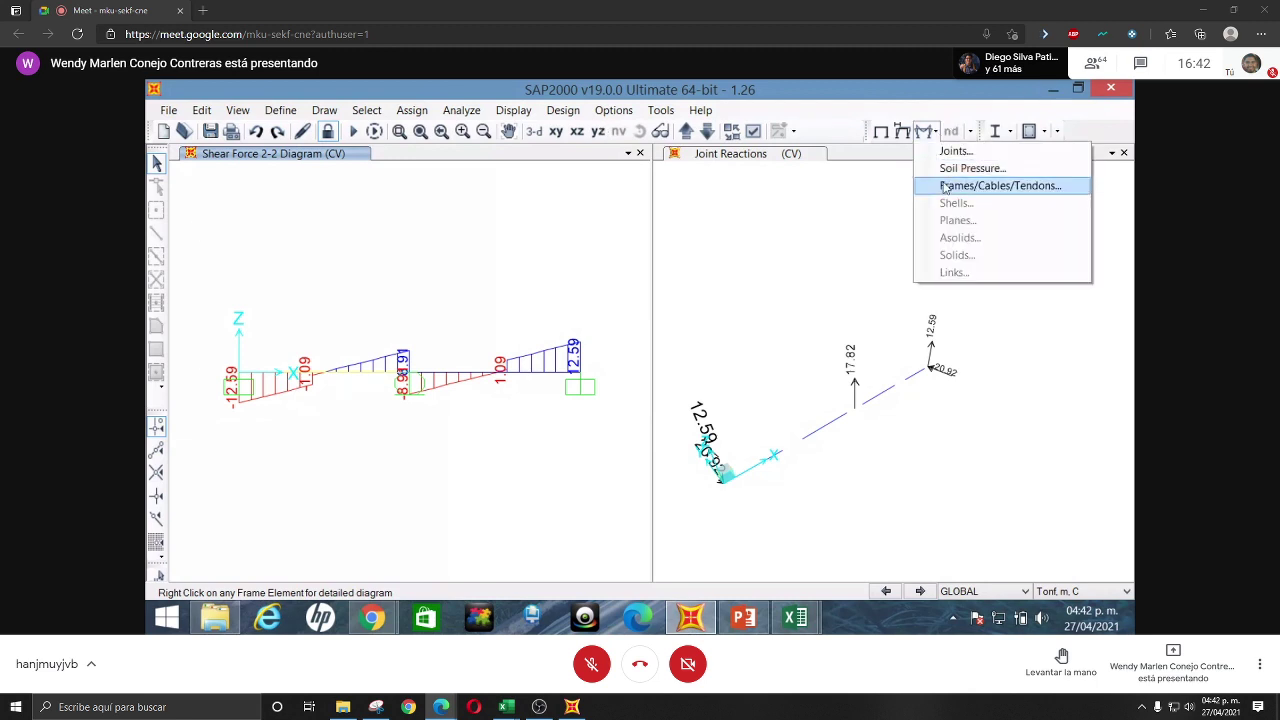
pyautogui.click(946, 186)
pyautogui.click(606, 410)
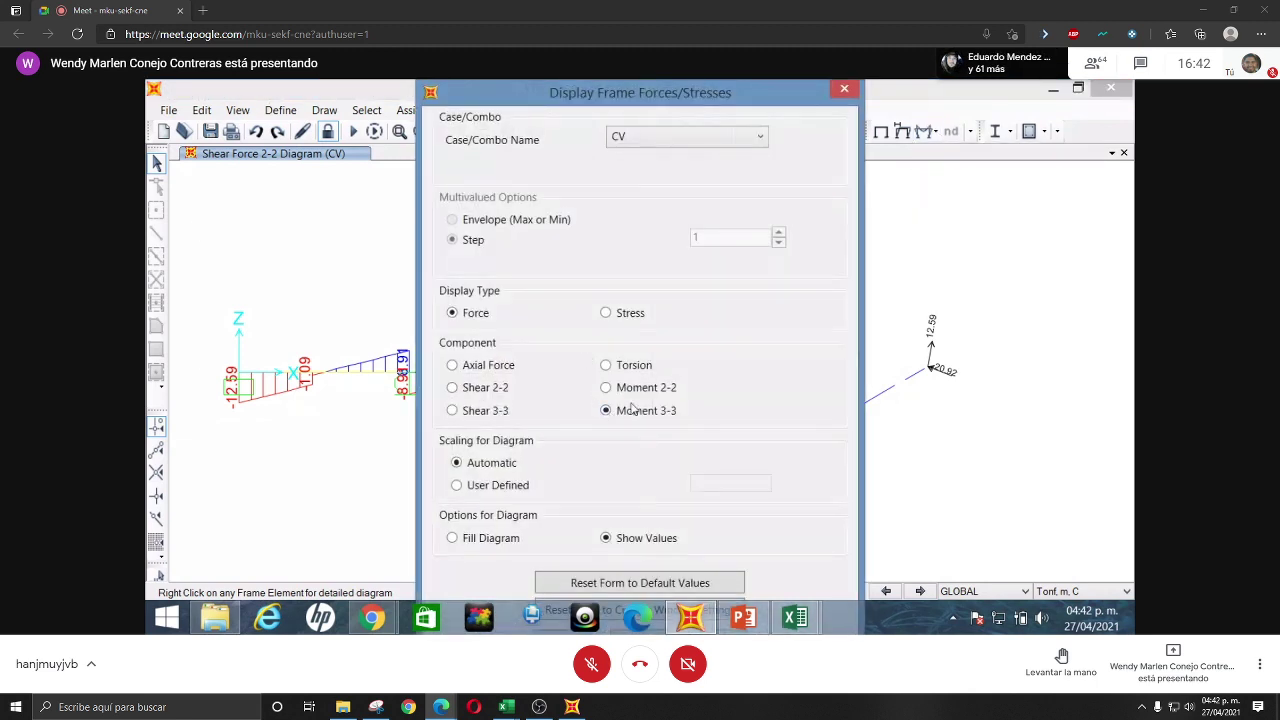
pyautogui.press('Tab')
pyautogui.press('Tab')
pyautogui.press('Tab')
pyautogui.press('Tab')
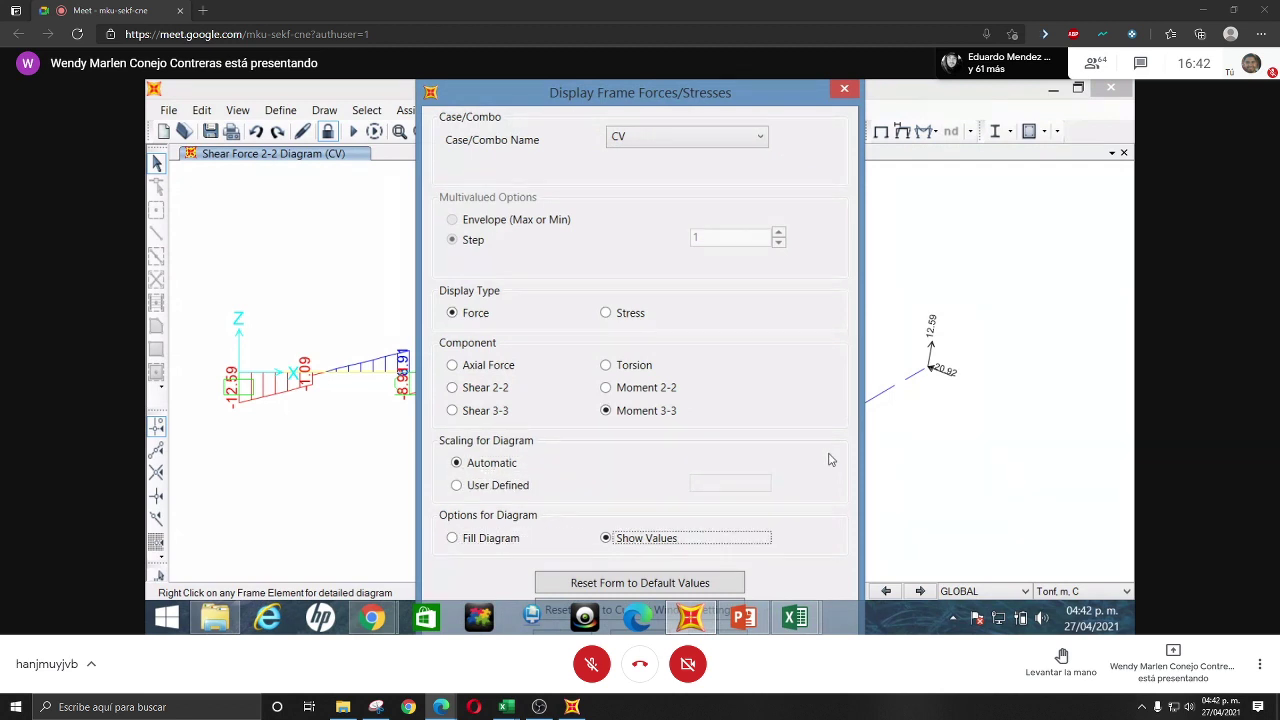
pyautogui.press('Tab')
pyautogui.press('Return')
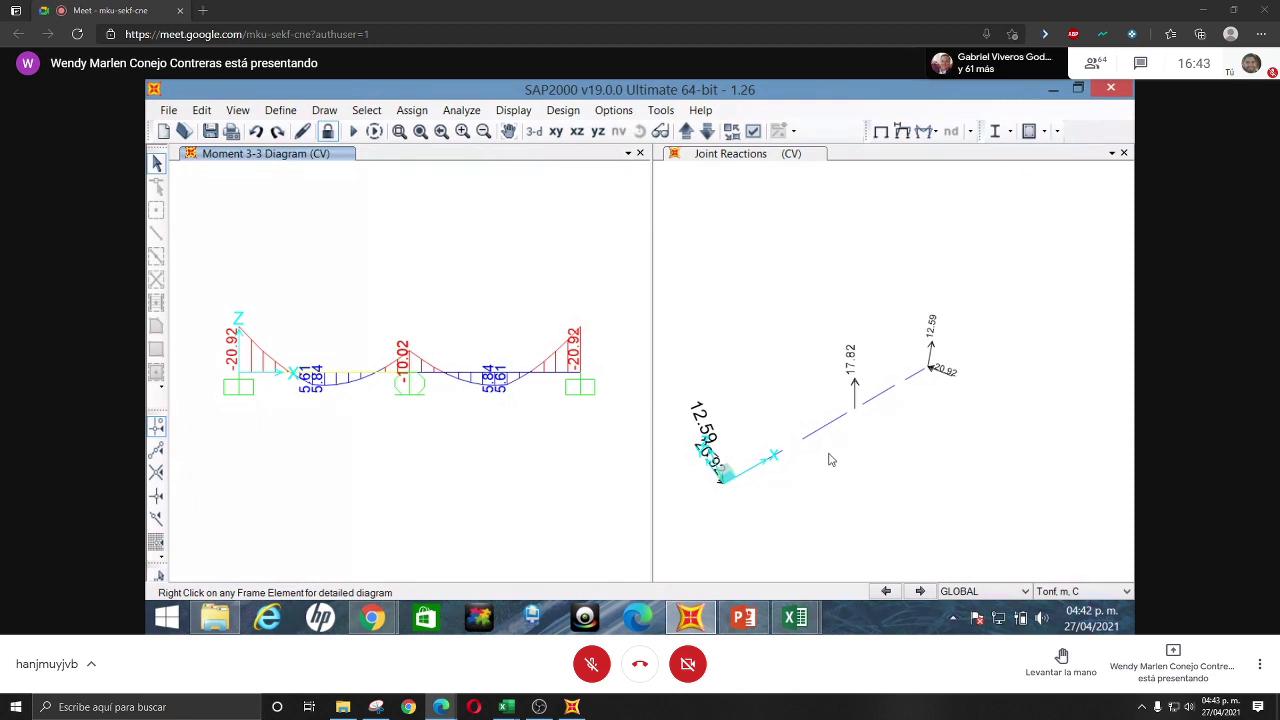
# - Examine the detailed shear, moment and deflection of the Viga 1 span at location 3 m
pyautogui.rightClick(300, 377)
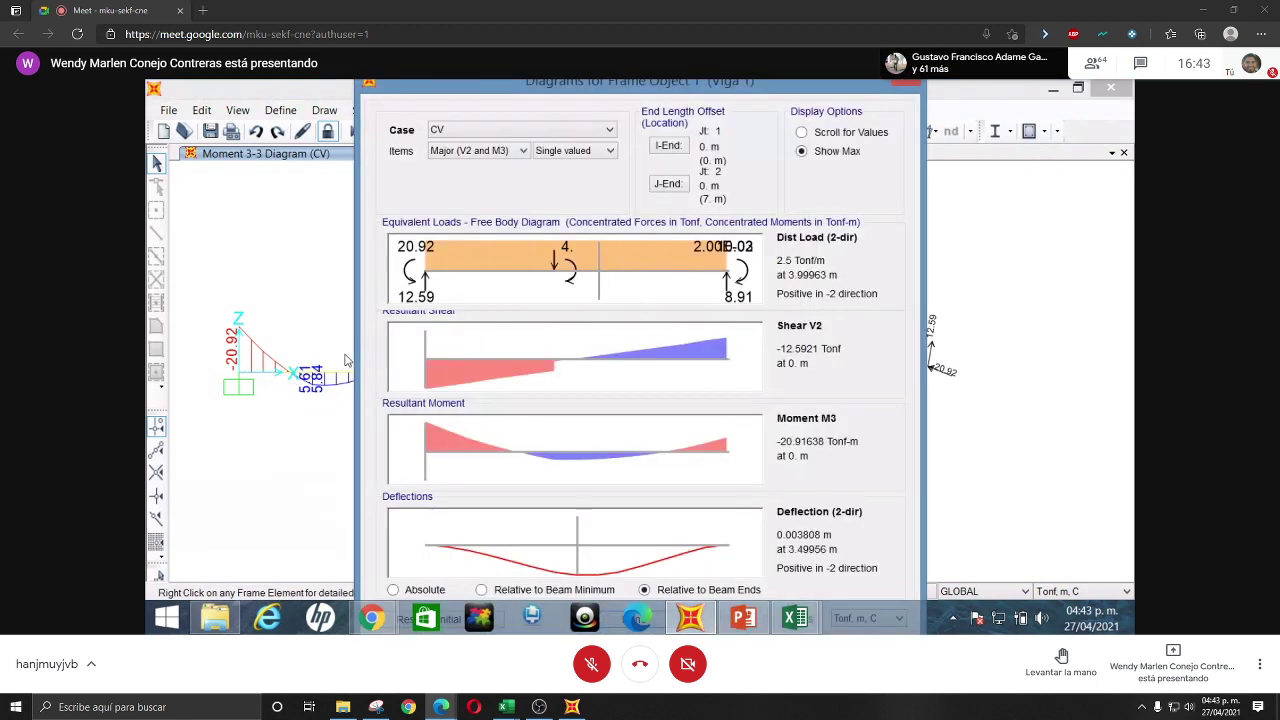
pyautogui.click(855, 137)
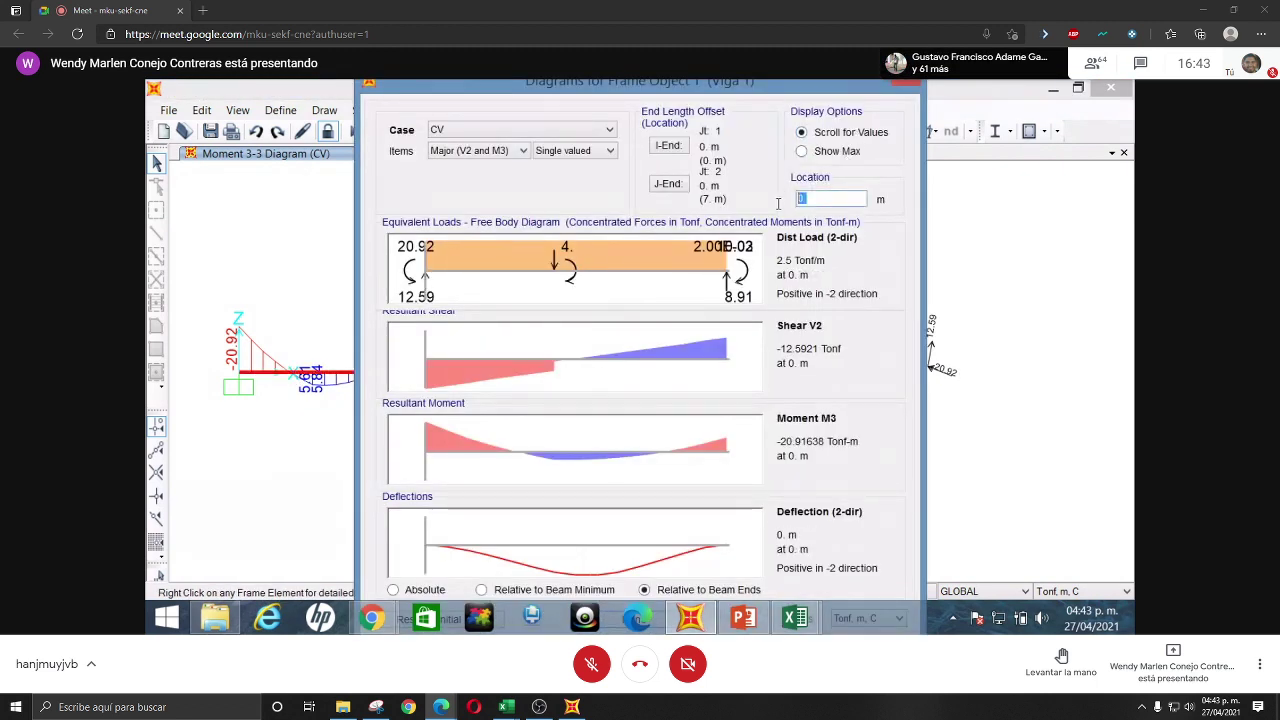
pyautogui.write('3')
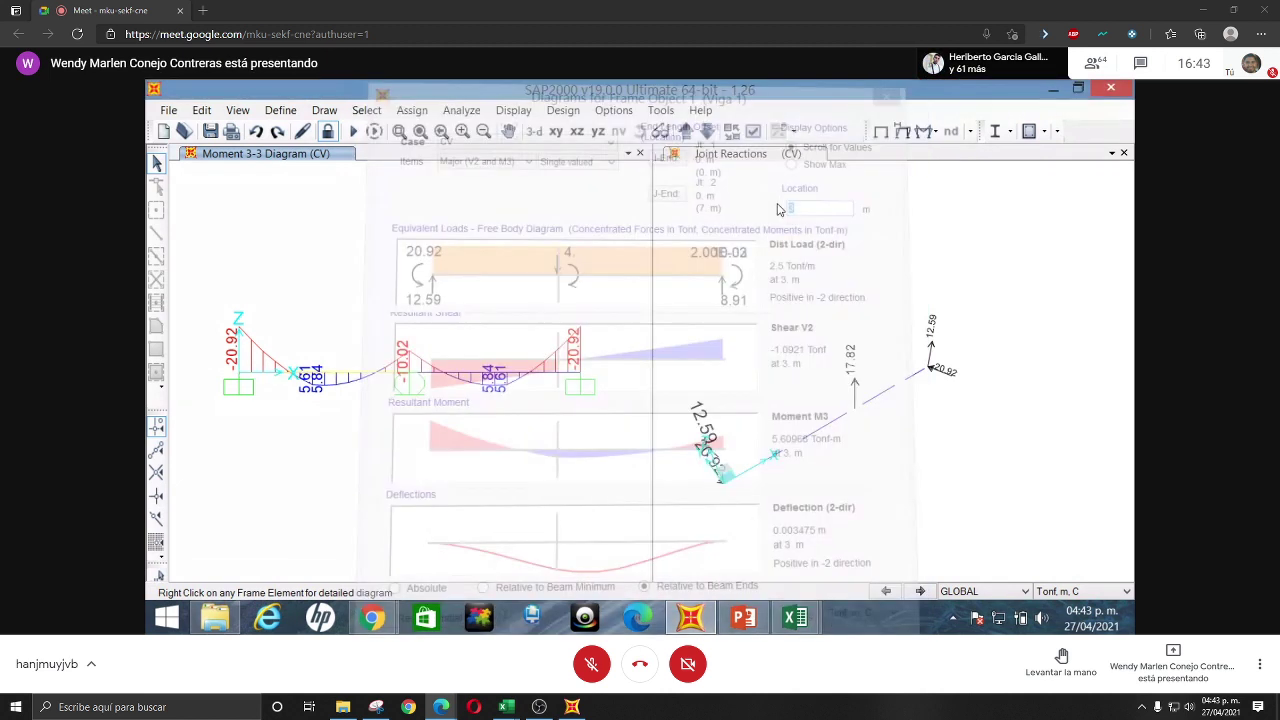
pyautogui.press('Escape')
# - Reopen the Viga 1 span's detailed diagrams with scrolling for values and examine the results at 7 m and 0 m
pyautogui.rightClick(305, 372)
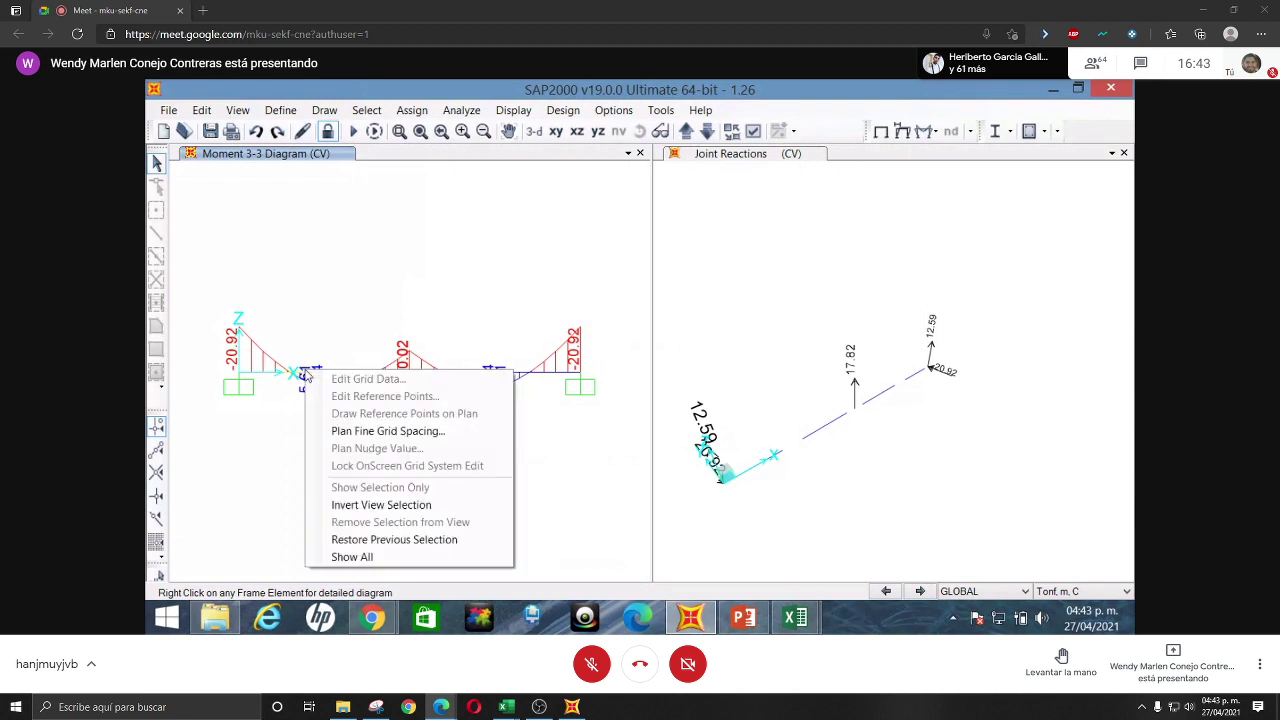
pyautogui.click(297, 374)
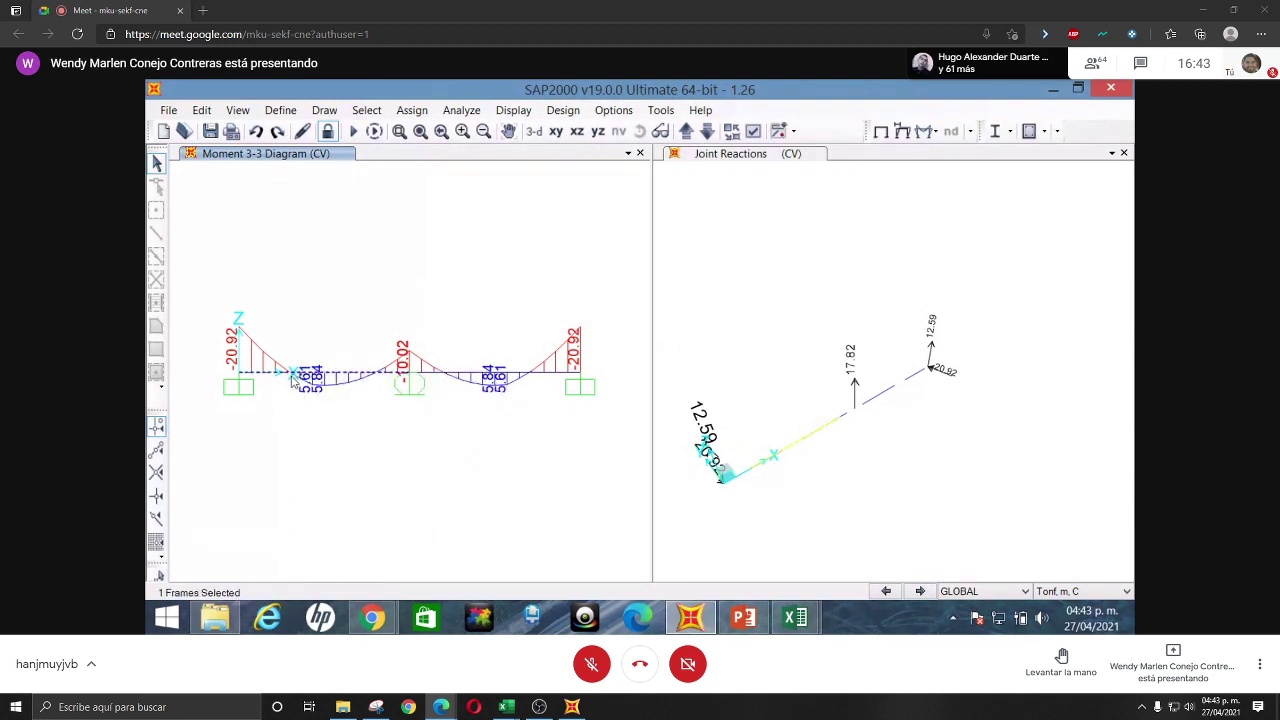
pyautogui.rightClick(330, 372)
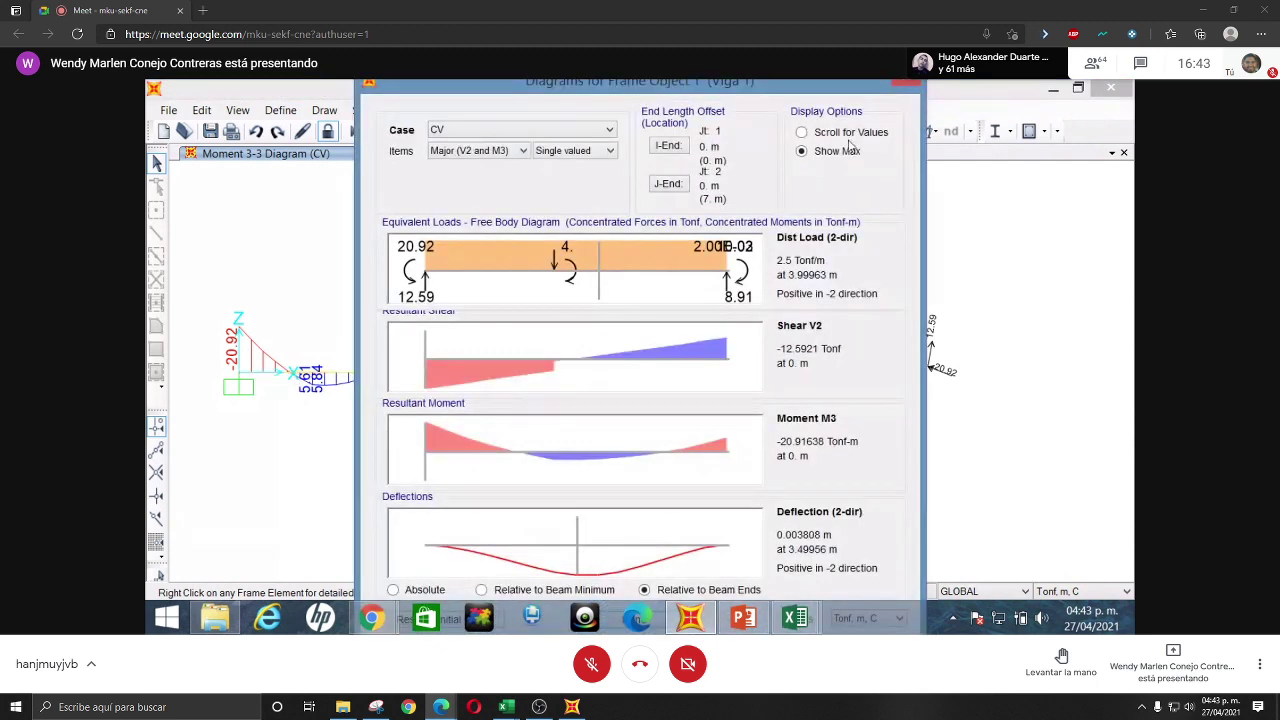
pyautogui.click(846, 133)
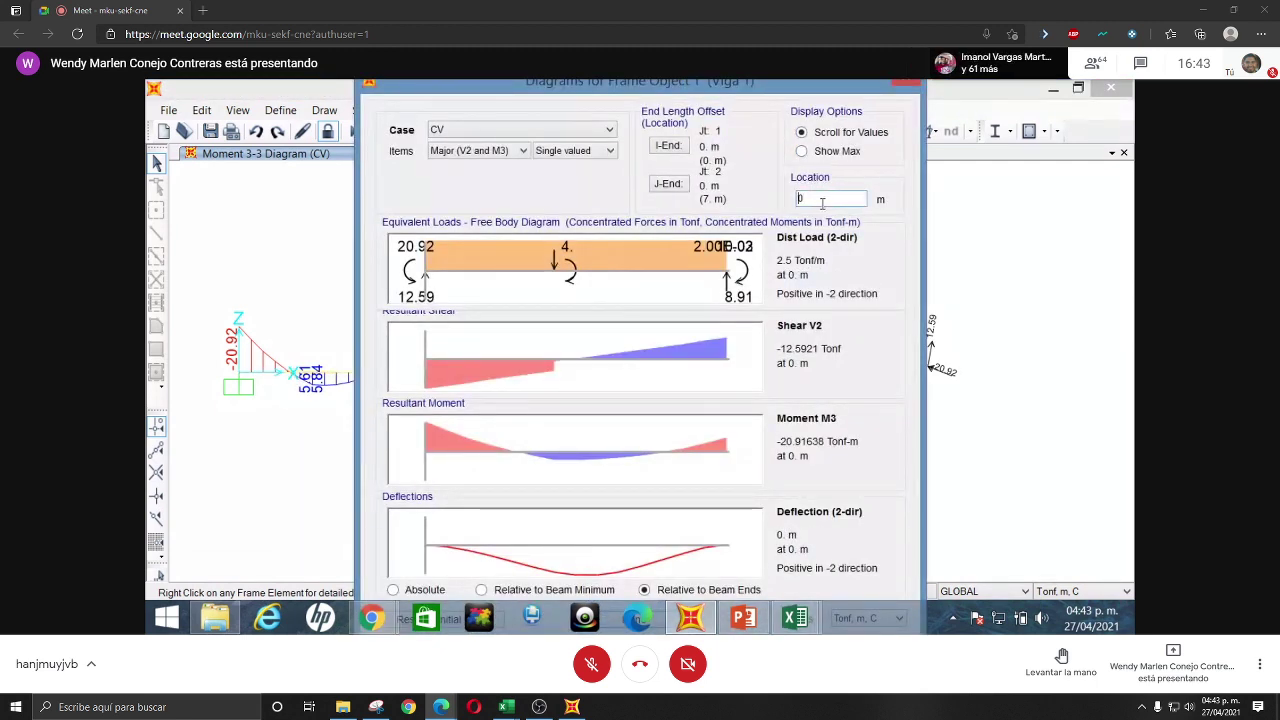
pyautogui.write('7')
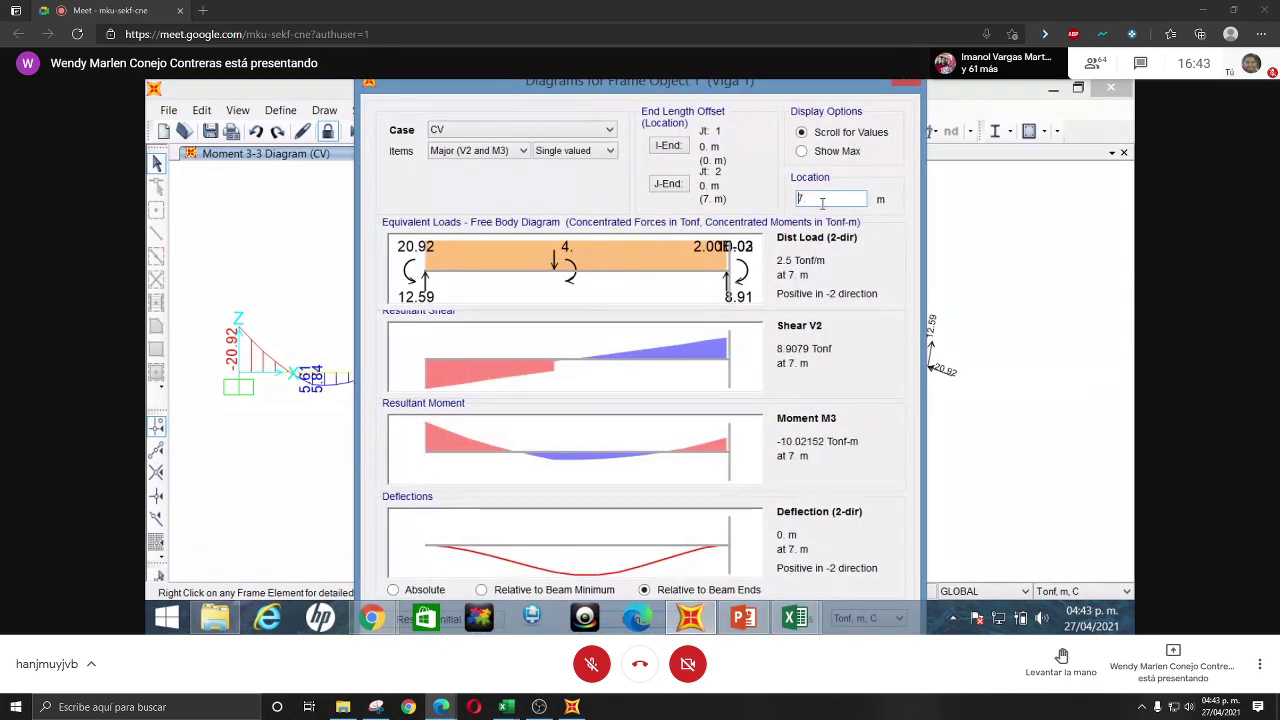
pyautogui.press('BackSpace')
pyautogui.write('0')
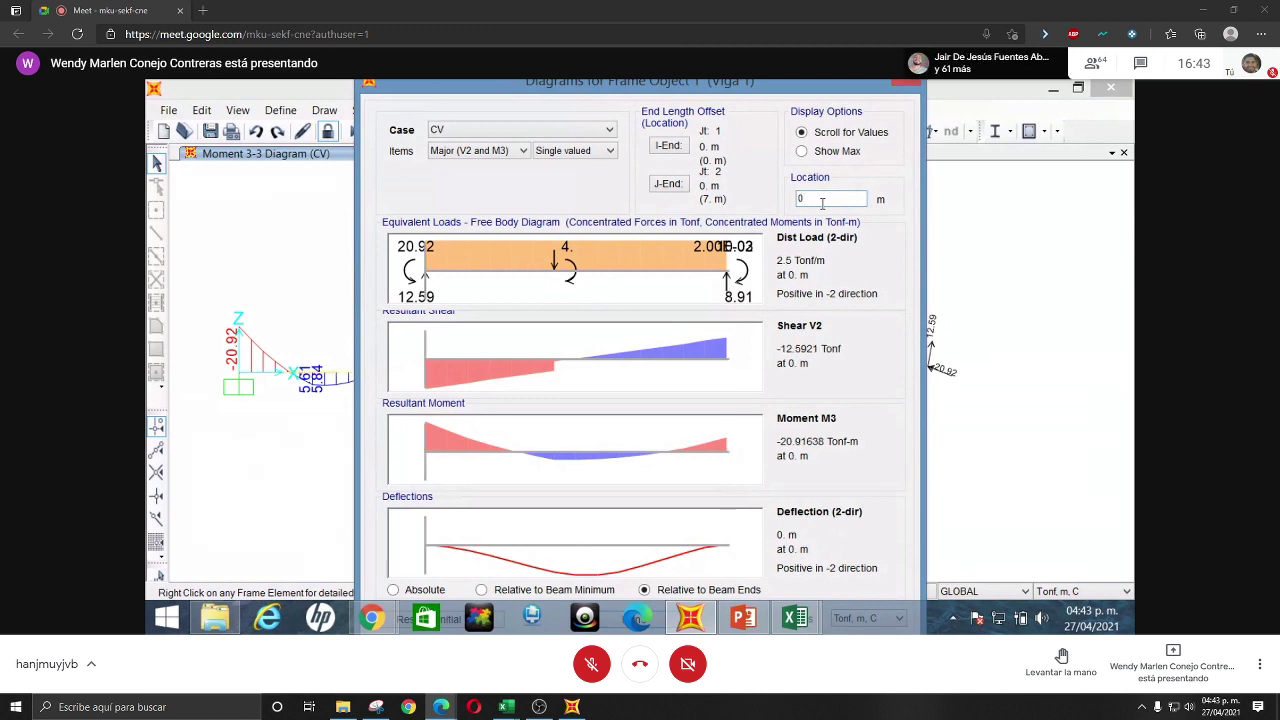
pyautogui.press('BackSpace')
pyautogui.write('7')
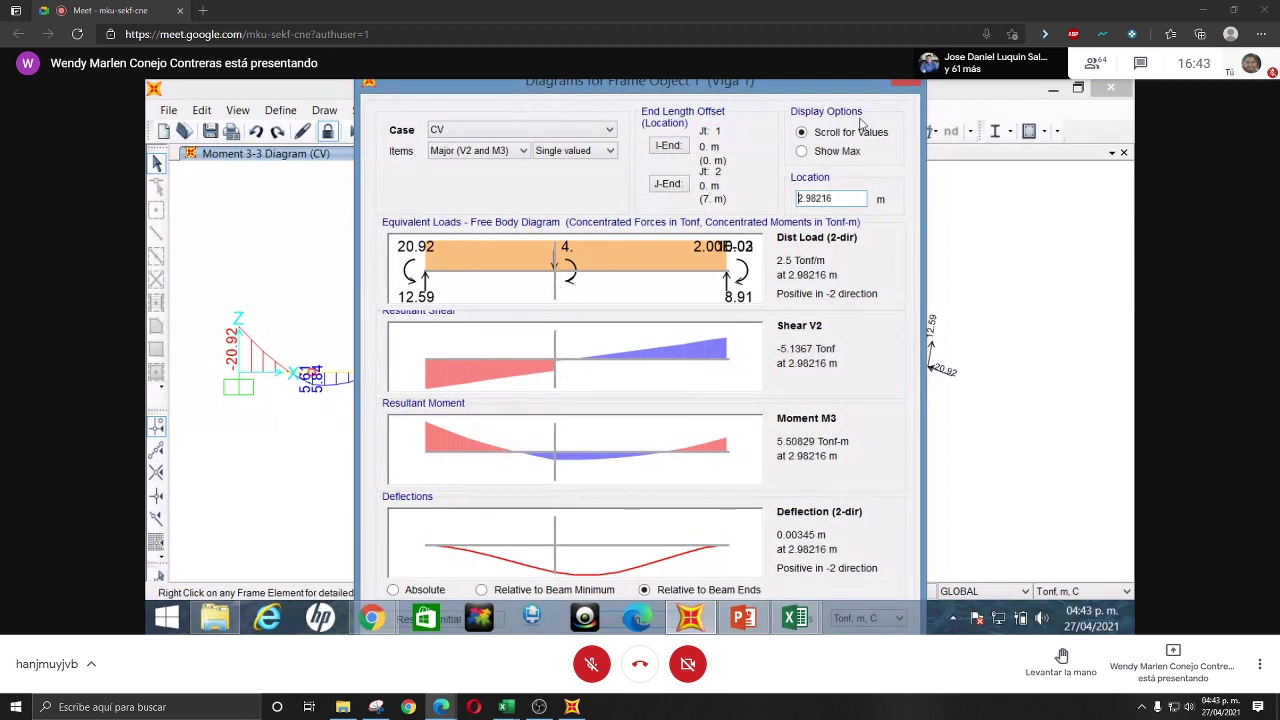
# - Check the Viga 1 span's shear, moment and deflection at locations 7, 0 and 3 m, and close its diagrams
pyautogui.press('BackSpace')
pyautogui.press('BackSpace')
pyautogui.press('BackSpace')
pyautogui.press('BackSpace')
pyautogui.press('BackSpace')
pyautogui.press('BackSpace')
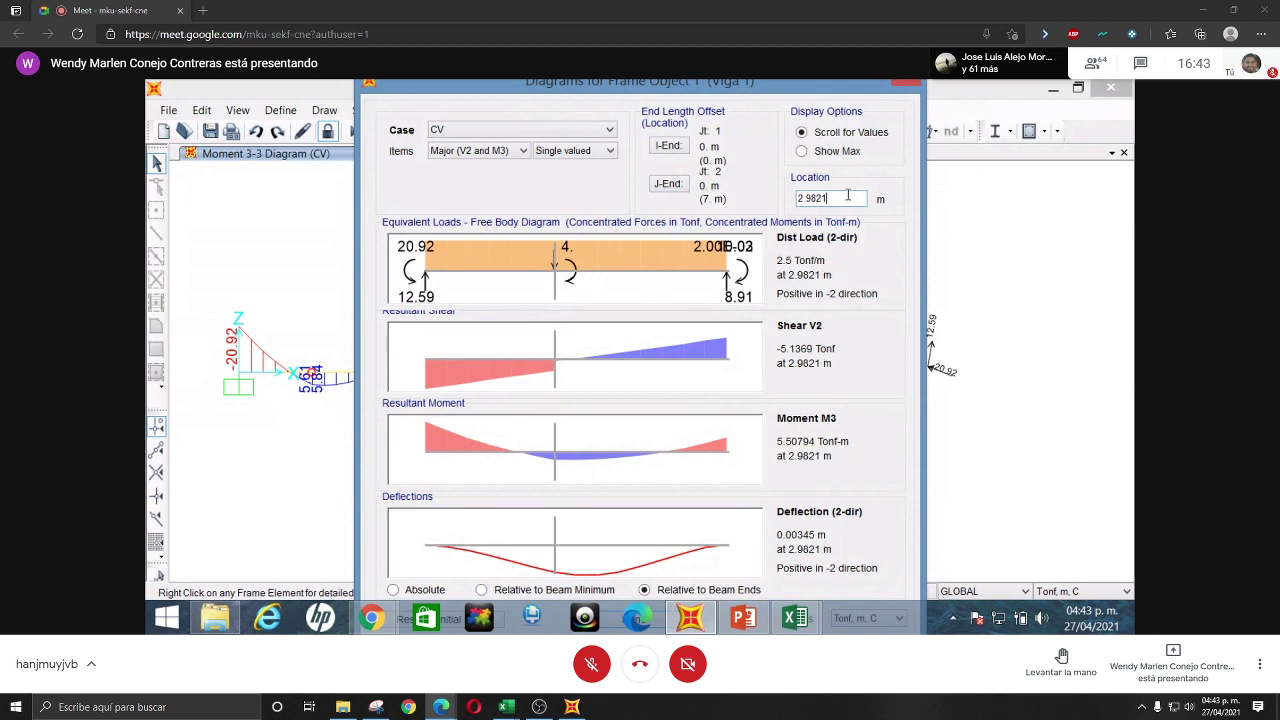
pyautogui.press('BackSpace')
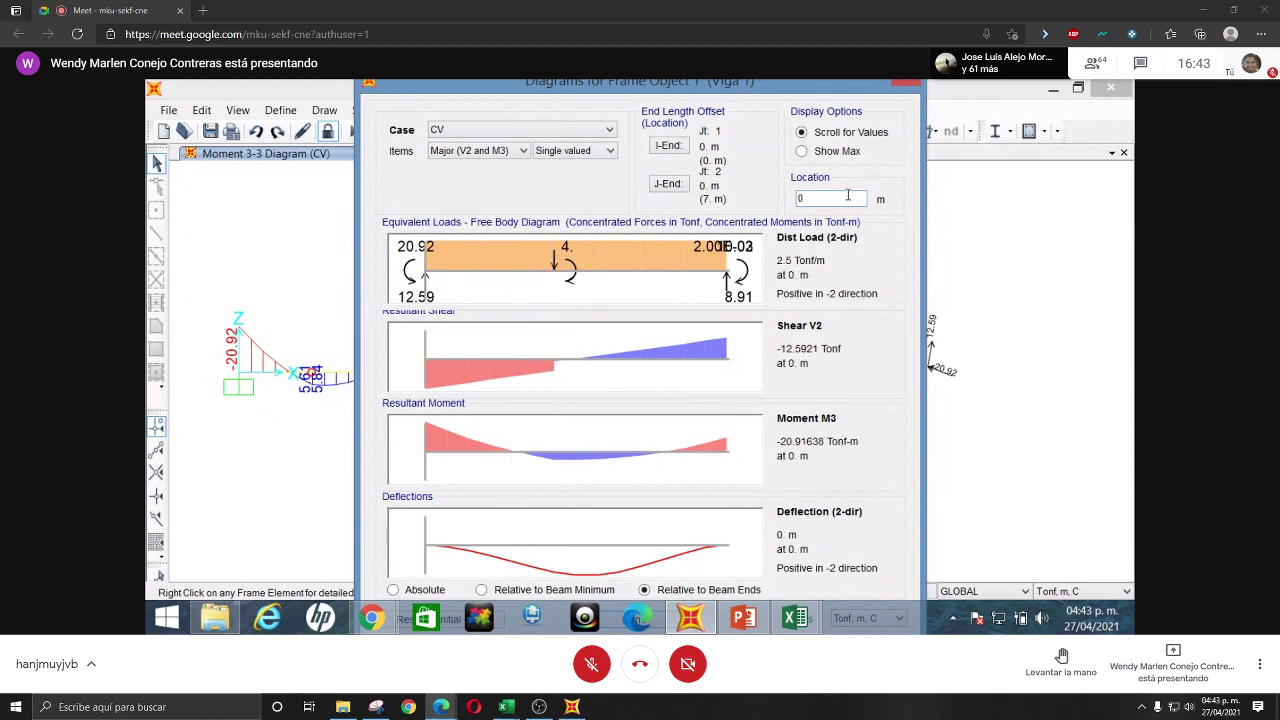
pyautogui.write('7.')
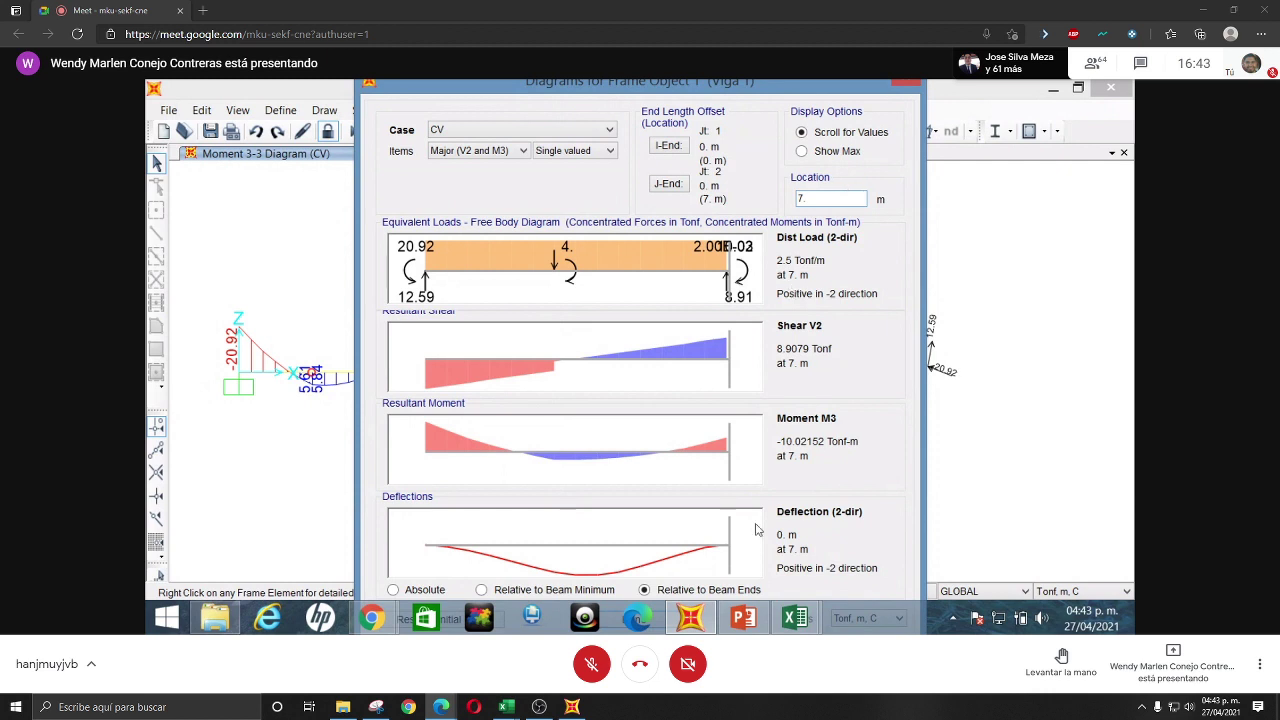
pyautogui.doubleClick(820, 202)
pyautogui.write('0')
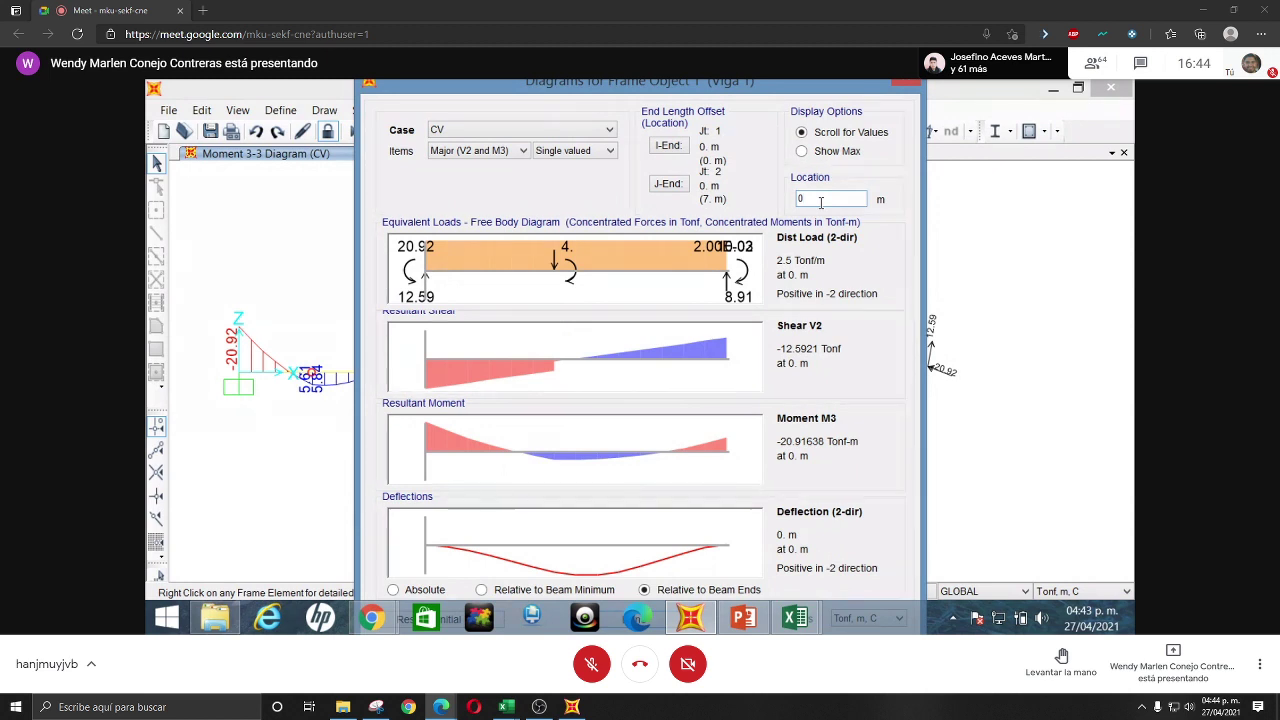
pyautogui.write('3')
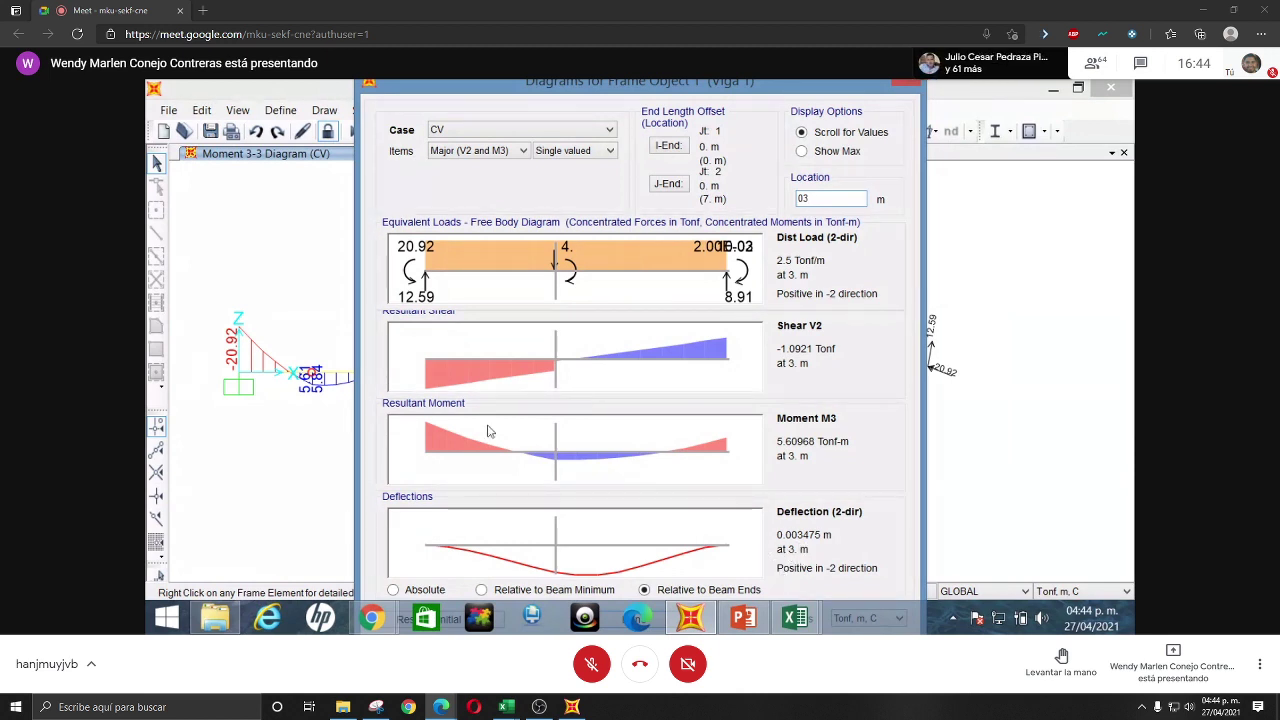
pyautogui.click(895, 86)
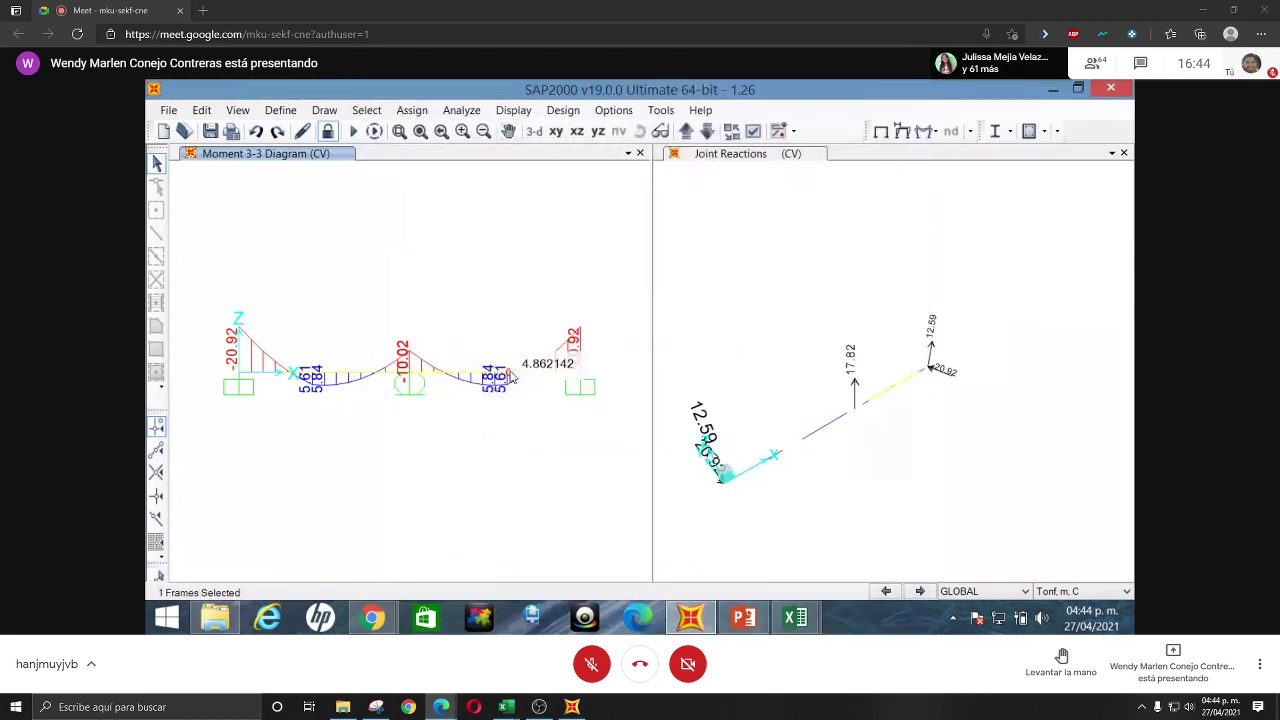
# - Examine the detailed shear, moment and deflection of the viga 2 span at location 4 m, and close its diagrams
pyautogui.rightClick(510, 375)
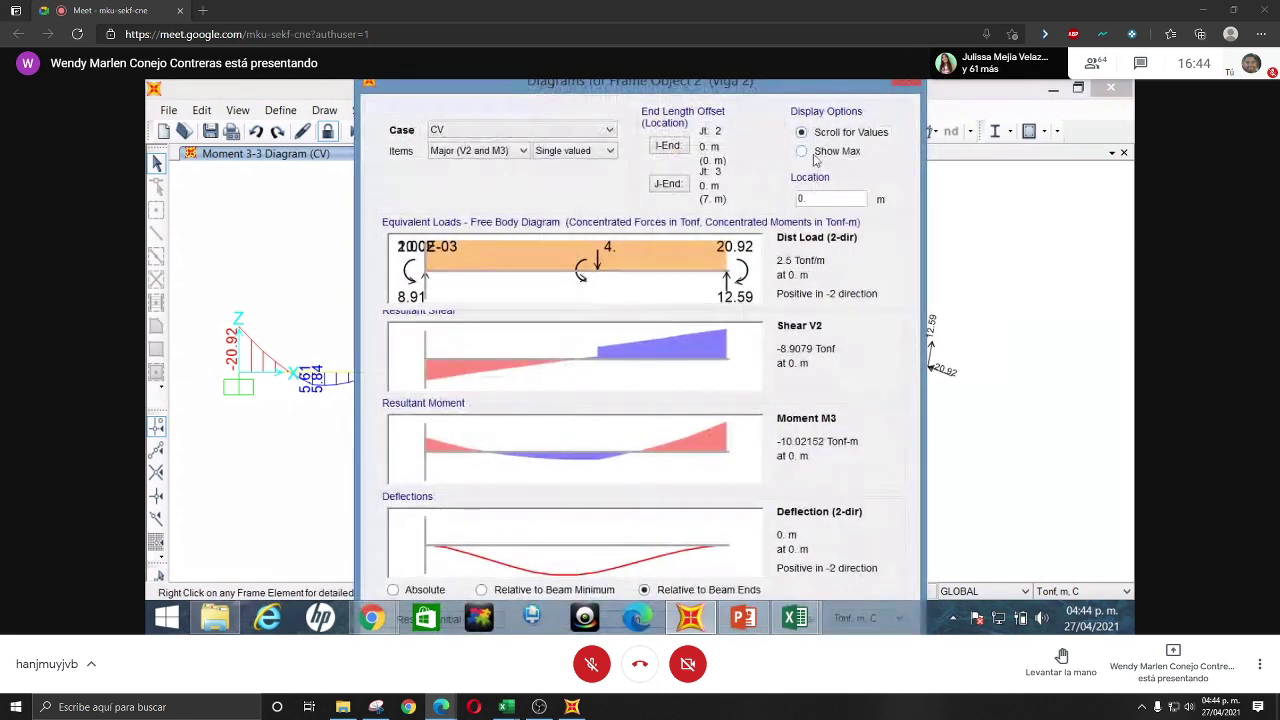
pyautogui.click(806, 199)
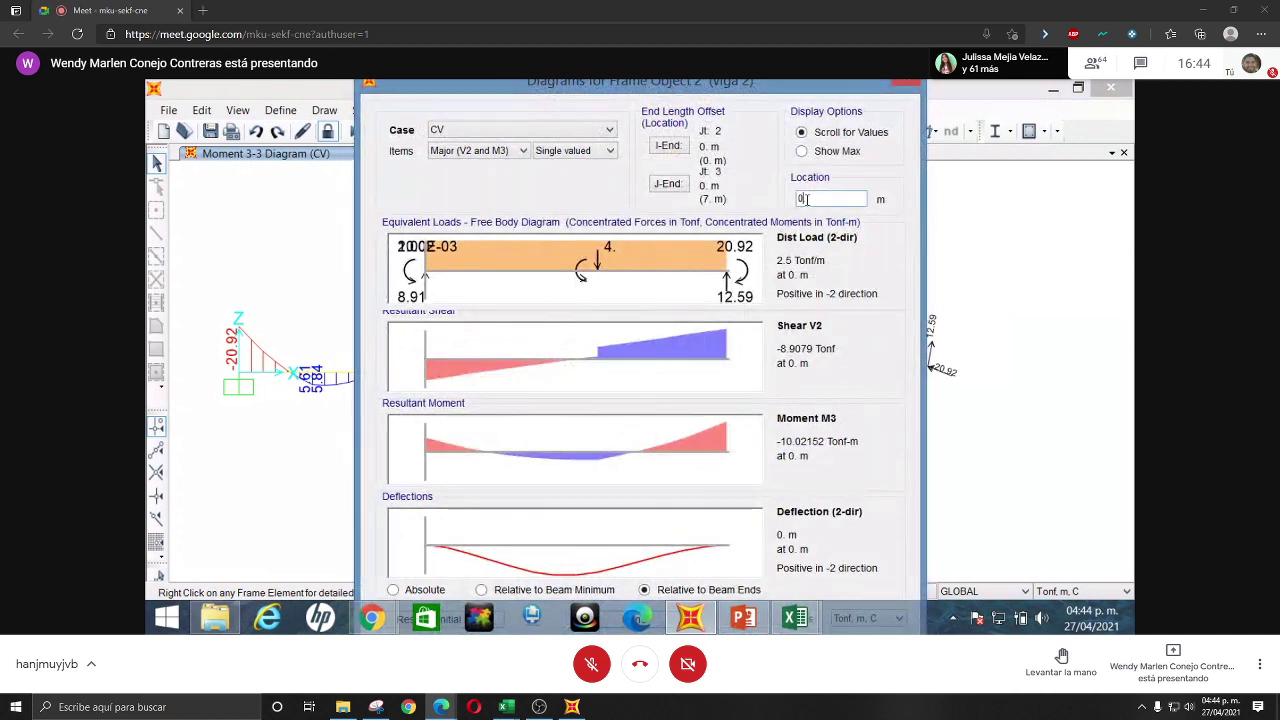
pyautogui.write('4.')
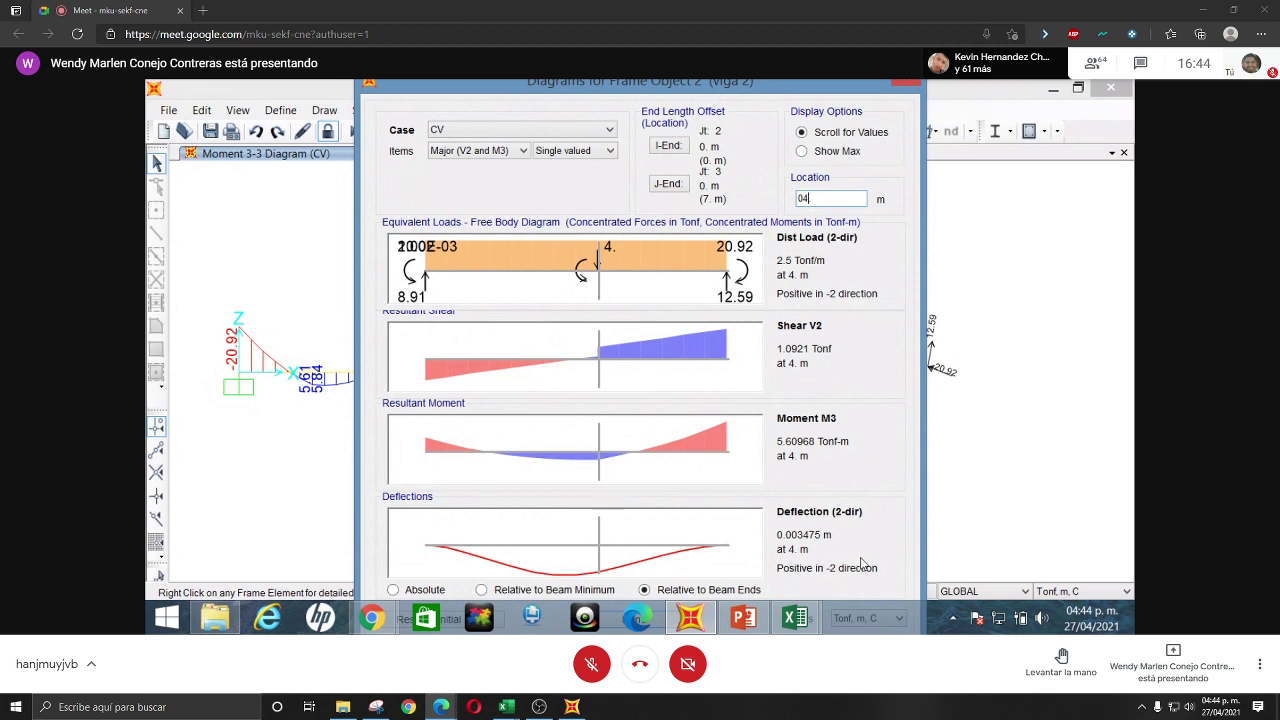
pyautogui.write('.')
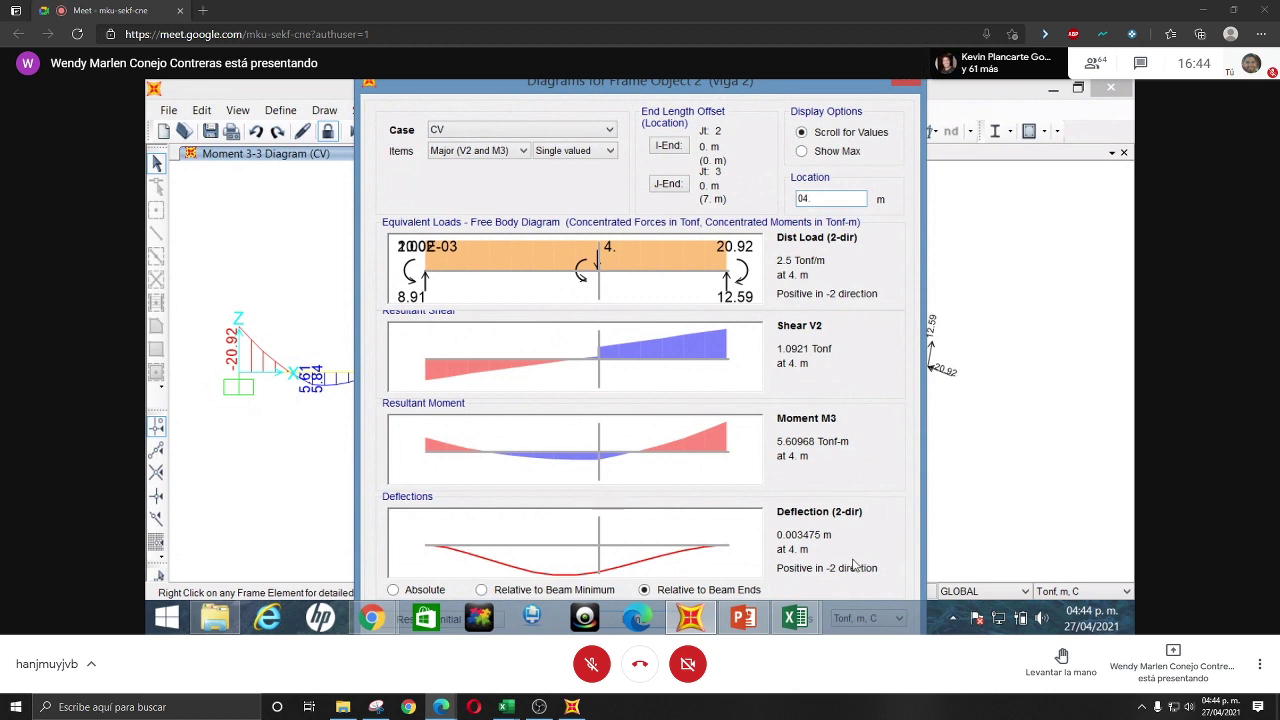
pyautogui.press('BackSpace')
pyautogui.write('.')
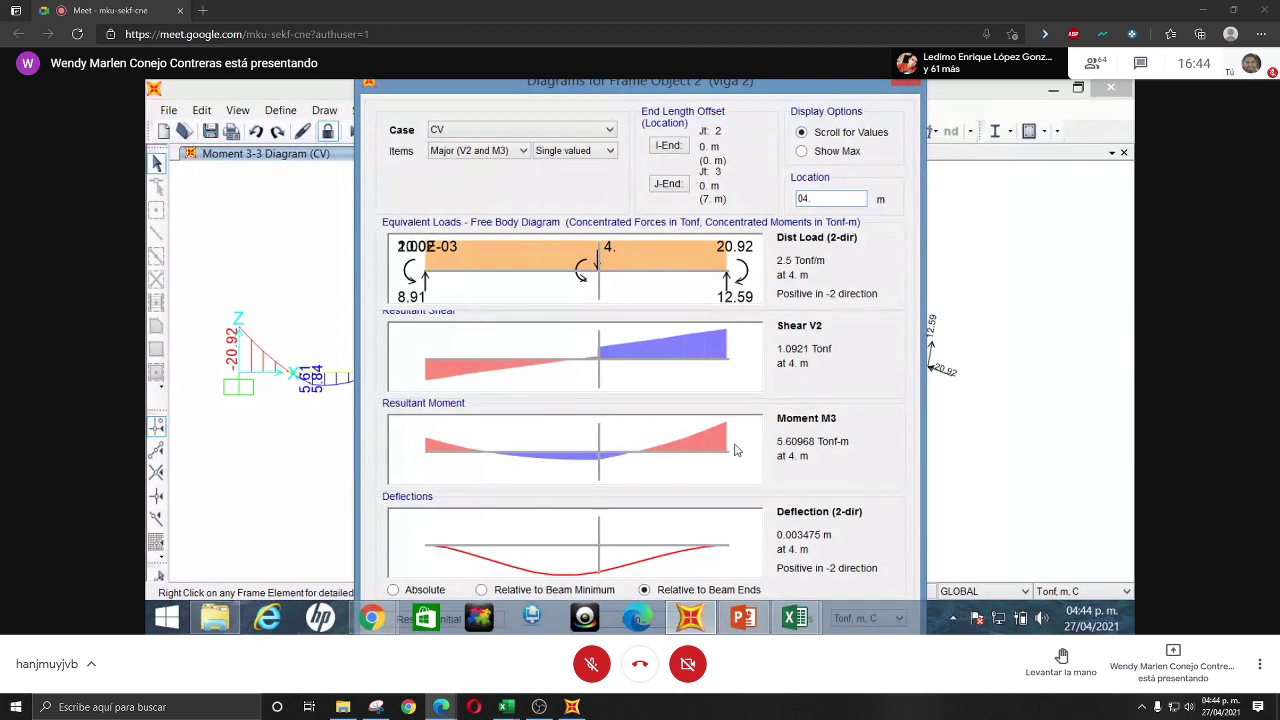
pyautogui.click(907, 82)
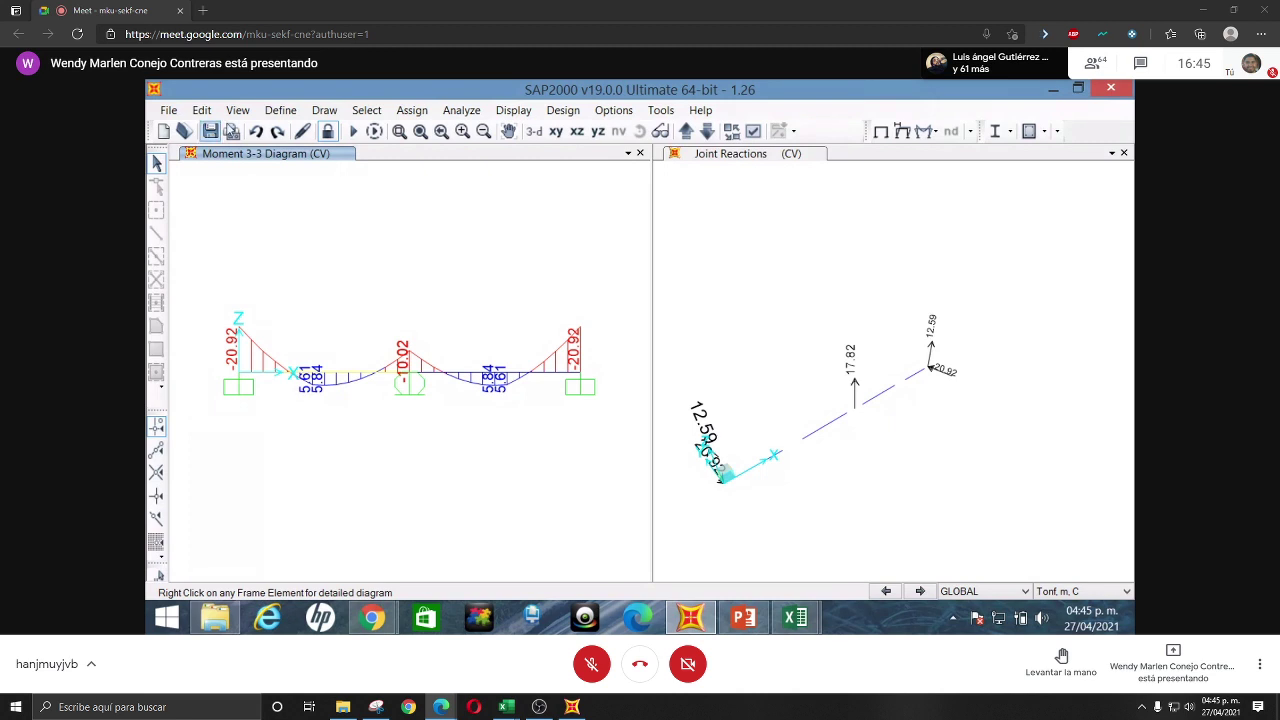
# - Unlock the model, deleting its analysis results, and save its changes while starting to open another model
pyautogui.click(327, 131)
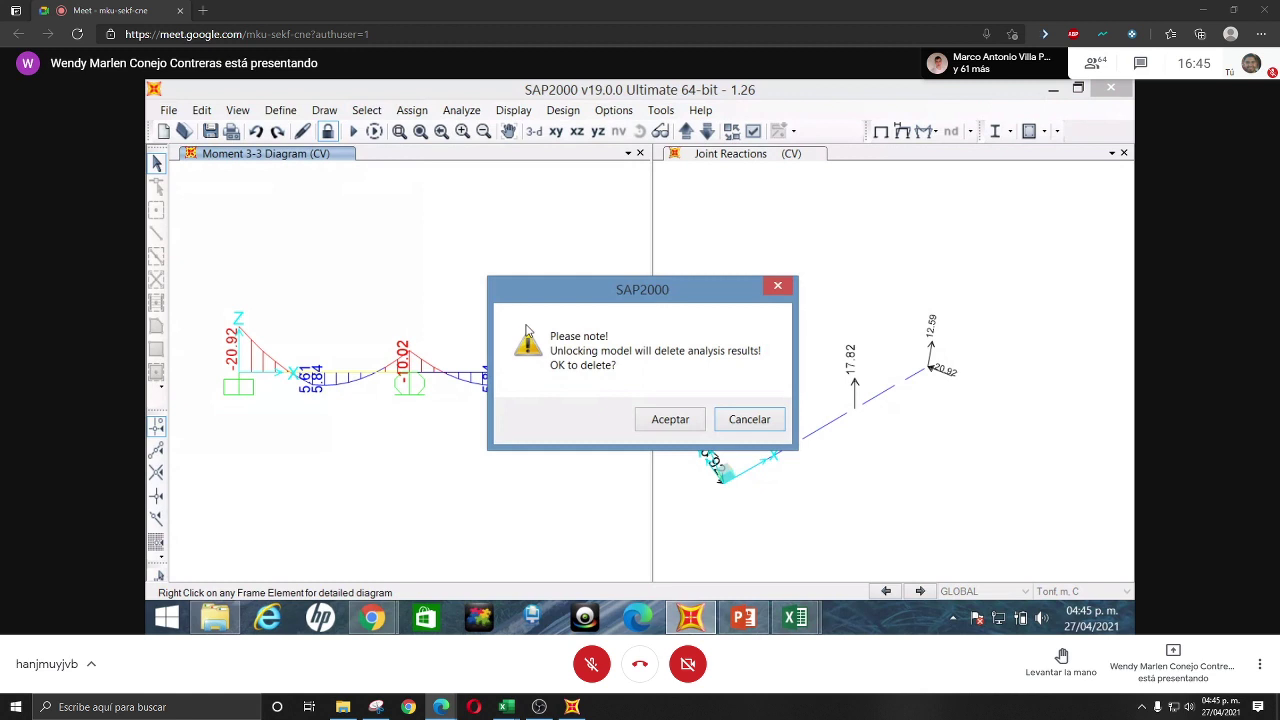
pyautogui.click(668, 420)
pyautogui.click(443, 289)
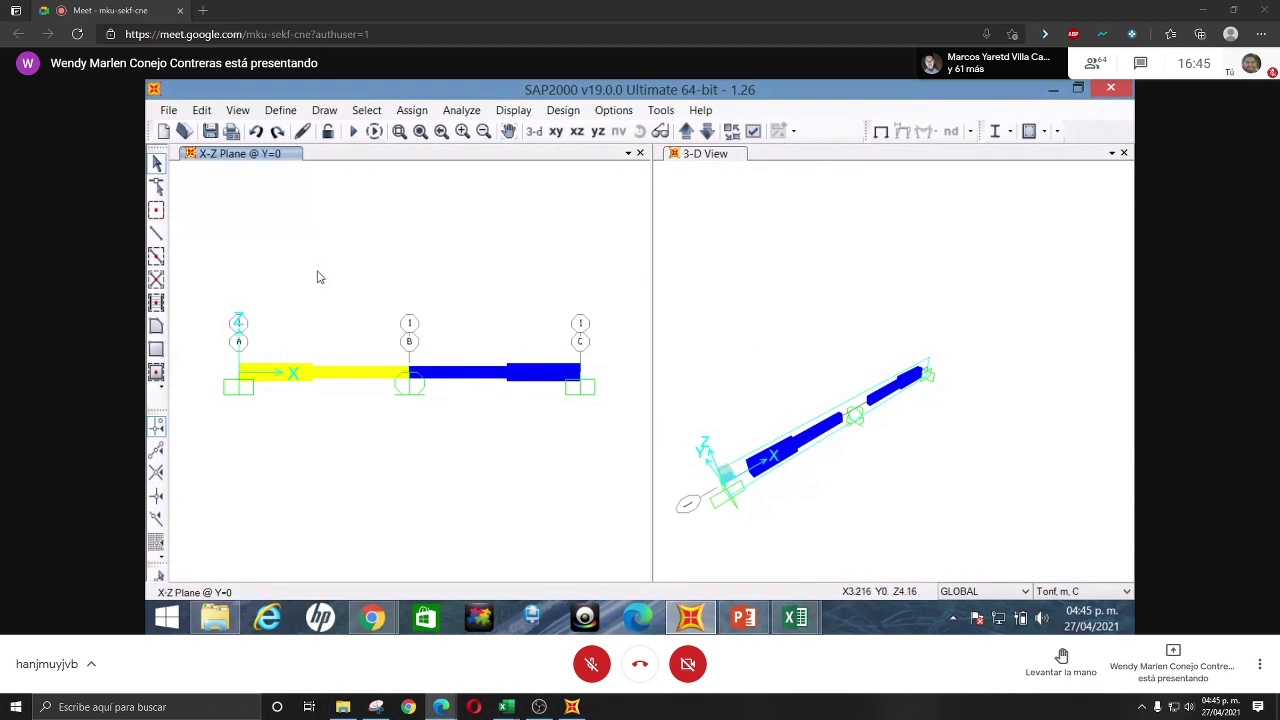
pyautogui.click(175, 110)
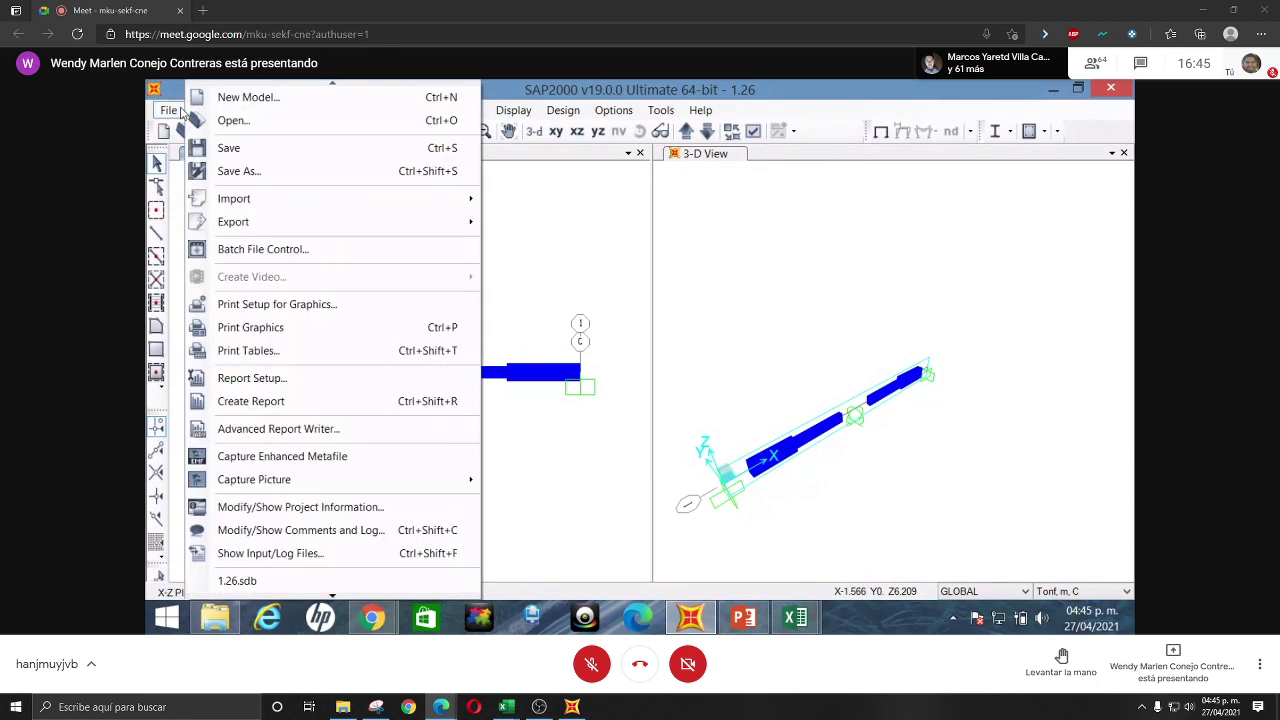
pyautogui.click(280, 121)
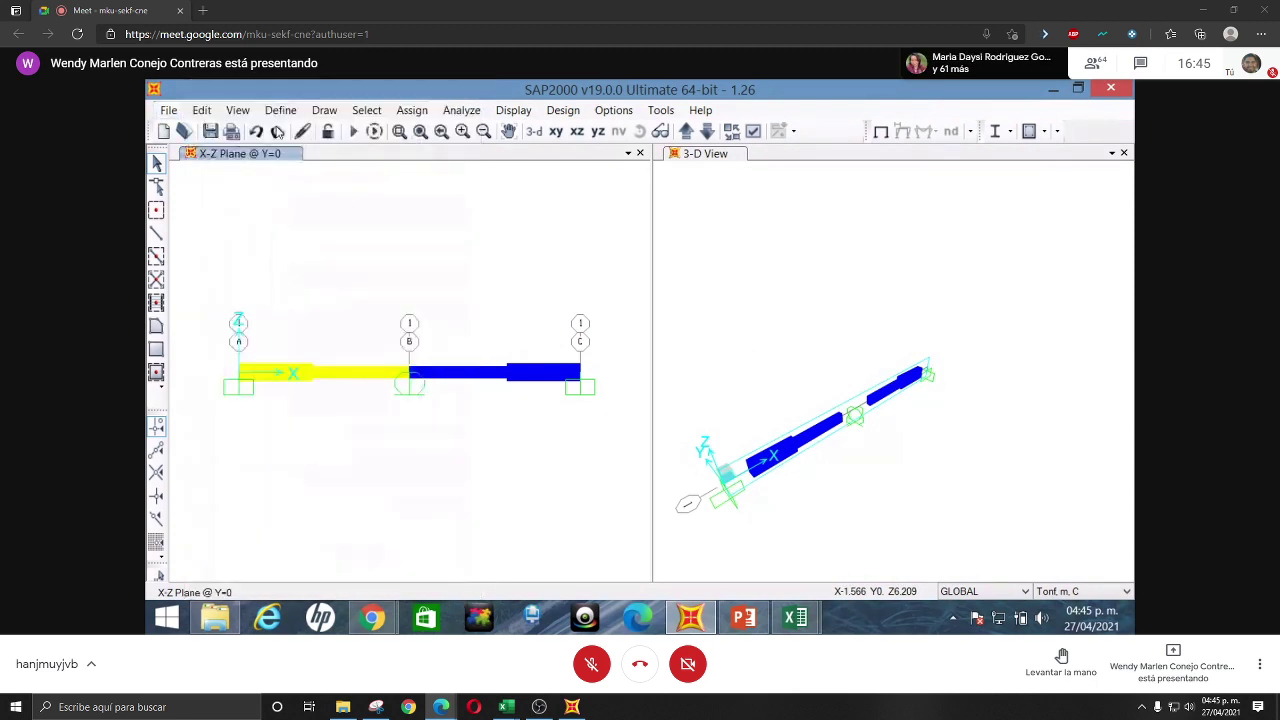
pyautogui.click(578, 420)
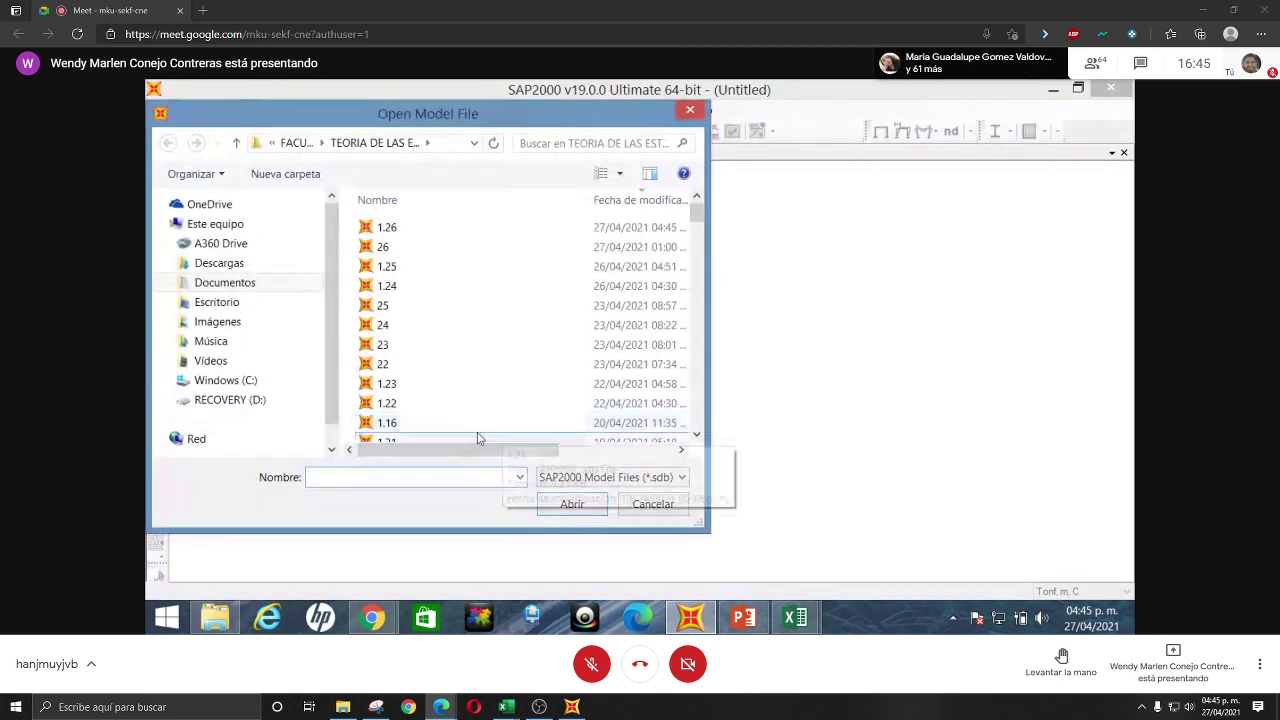
# - Try to open the model file 1.19 from the course folder
pyautogui.click(427, 363)
pyautogui.scroll(-3, 427, 362)
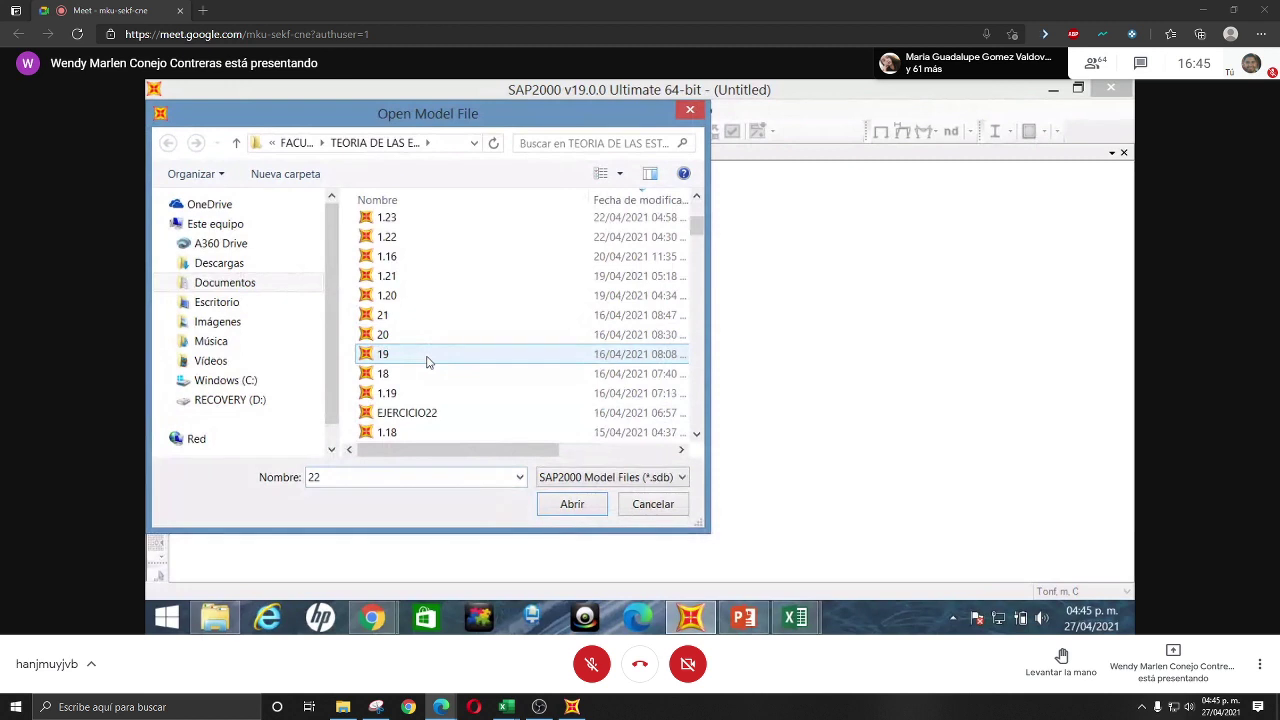
pyautogui.click(414, 393)
pyautogui.click(580, 508)
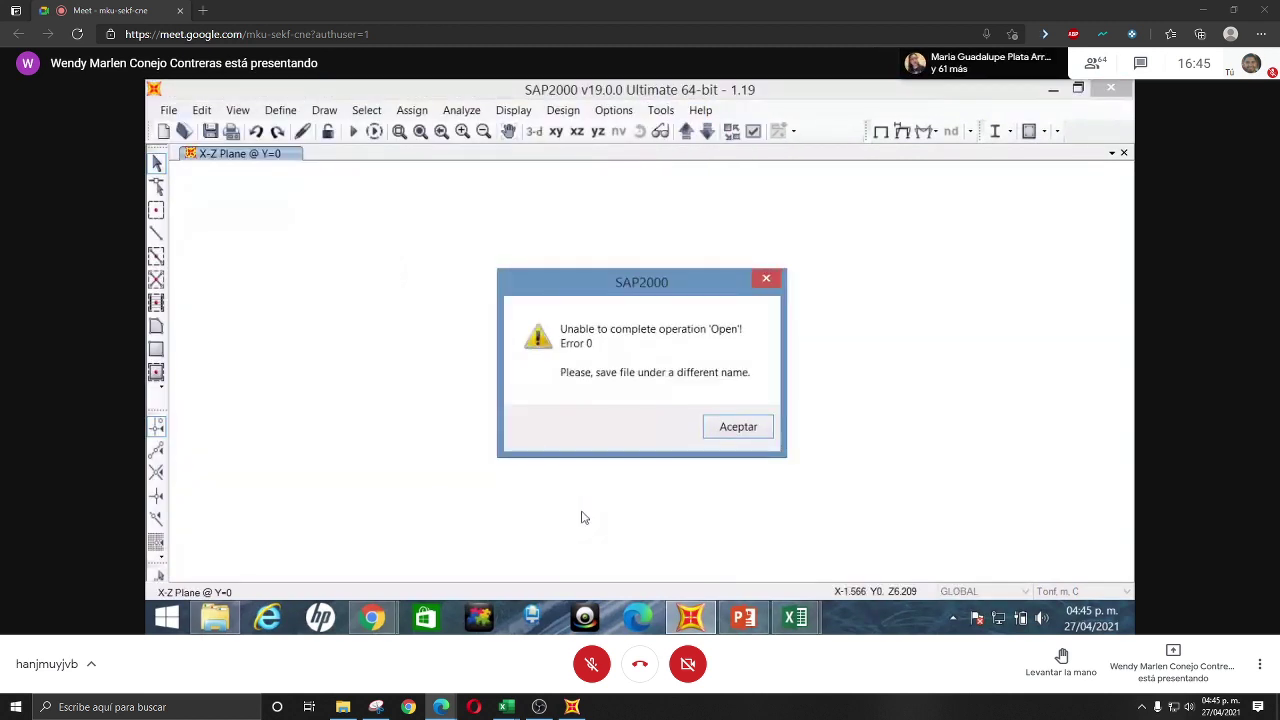
pyautogui.click(754, 431)
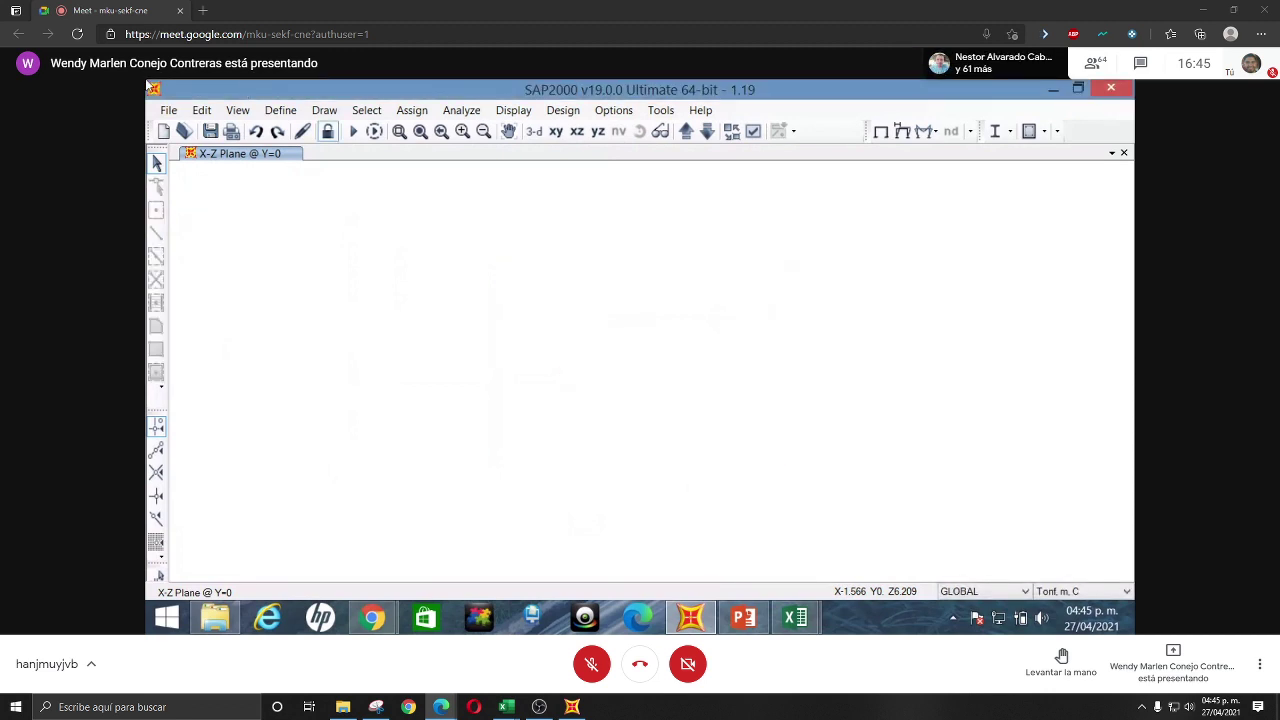
# - Try again to open a model without saving changes to 1.19, and terminate the program without saving under a different name
pyautogui.click(168, 111)
pyautogui.click(233, 120)
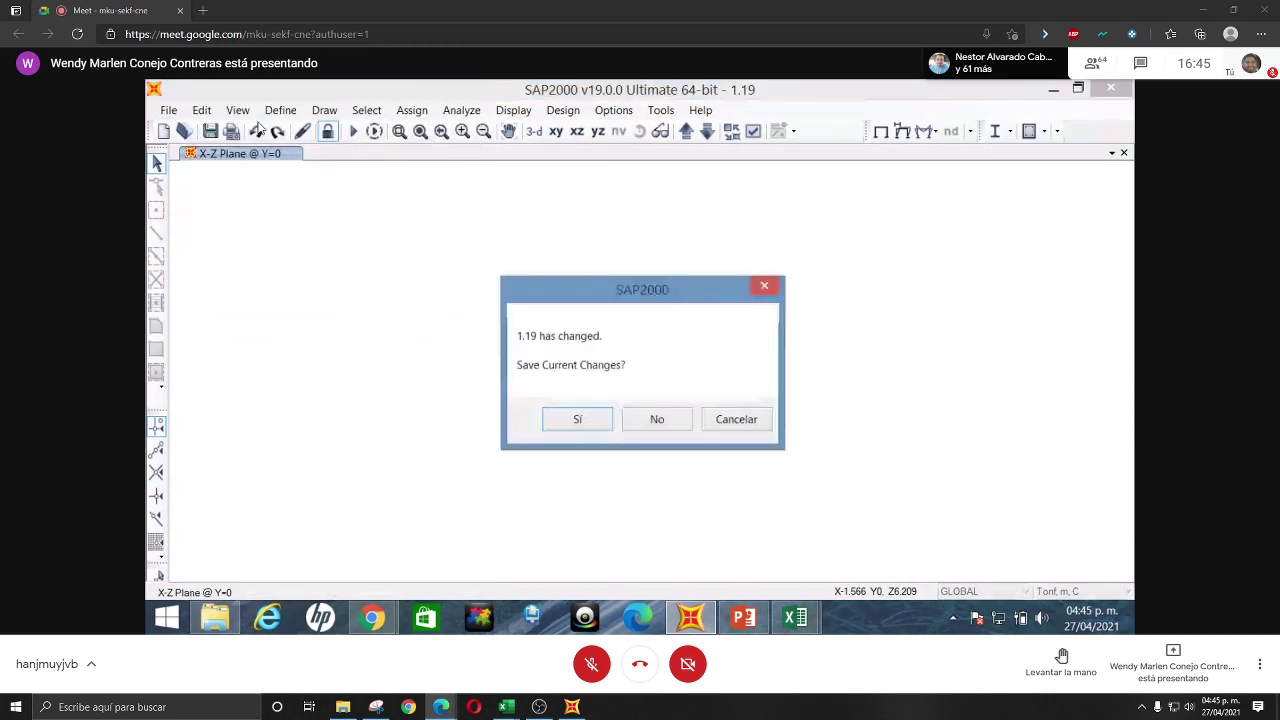
pyautogui.click(660, 419)
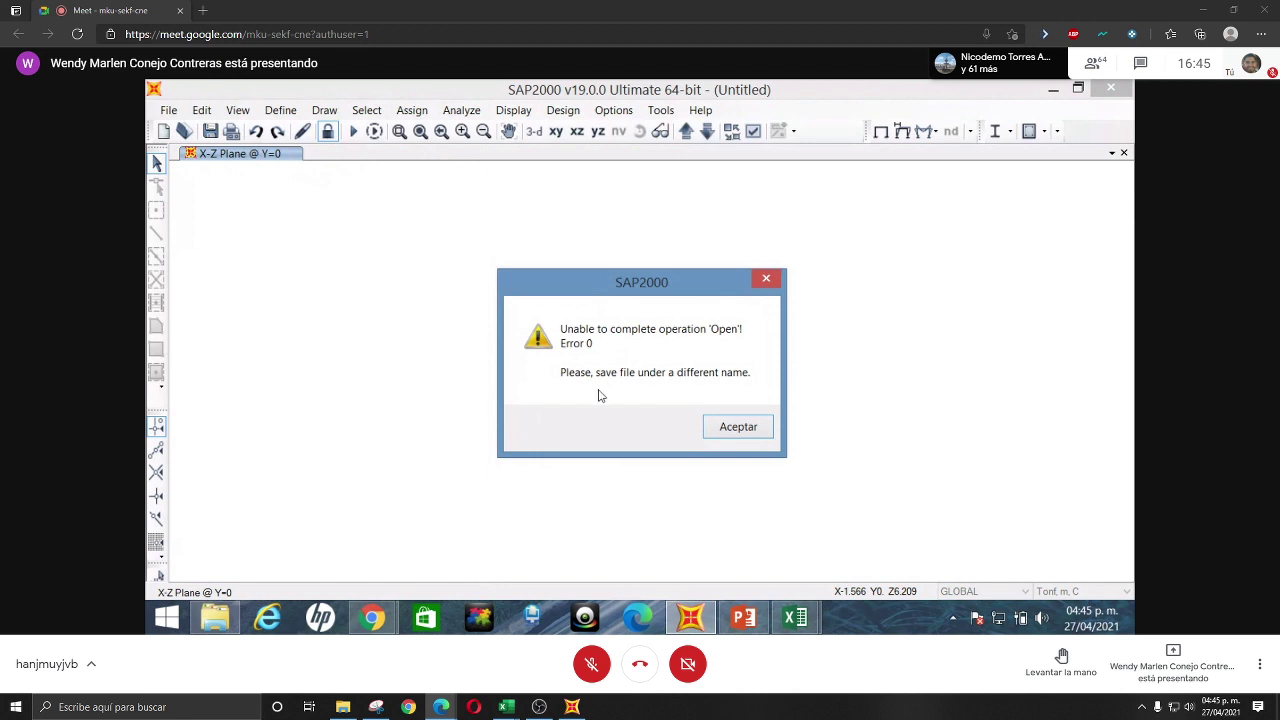
pyautogui.click(741, 432)
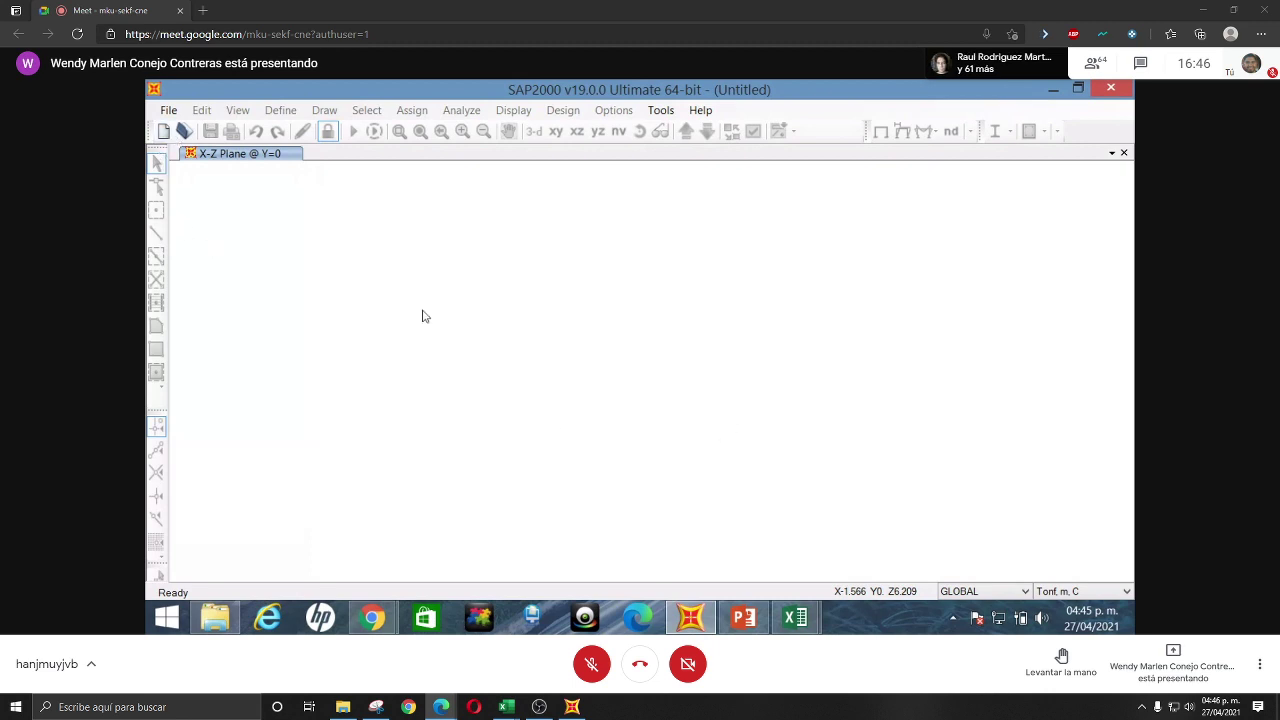
pyautogui.click(184, 135)
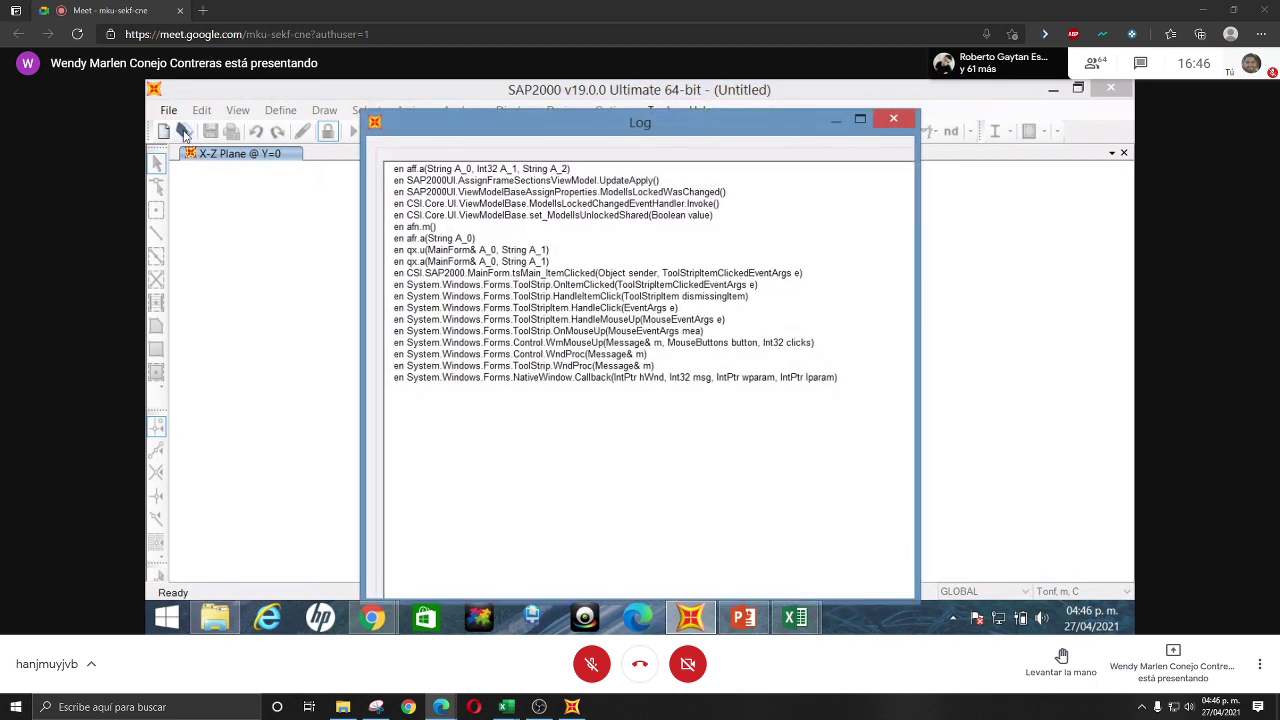
pyautogui.click(893, 119)
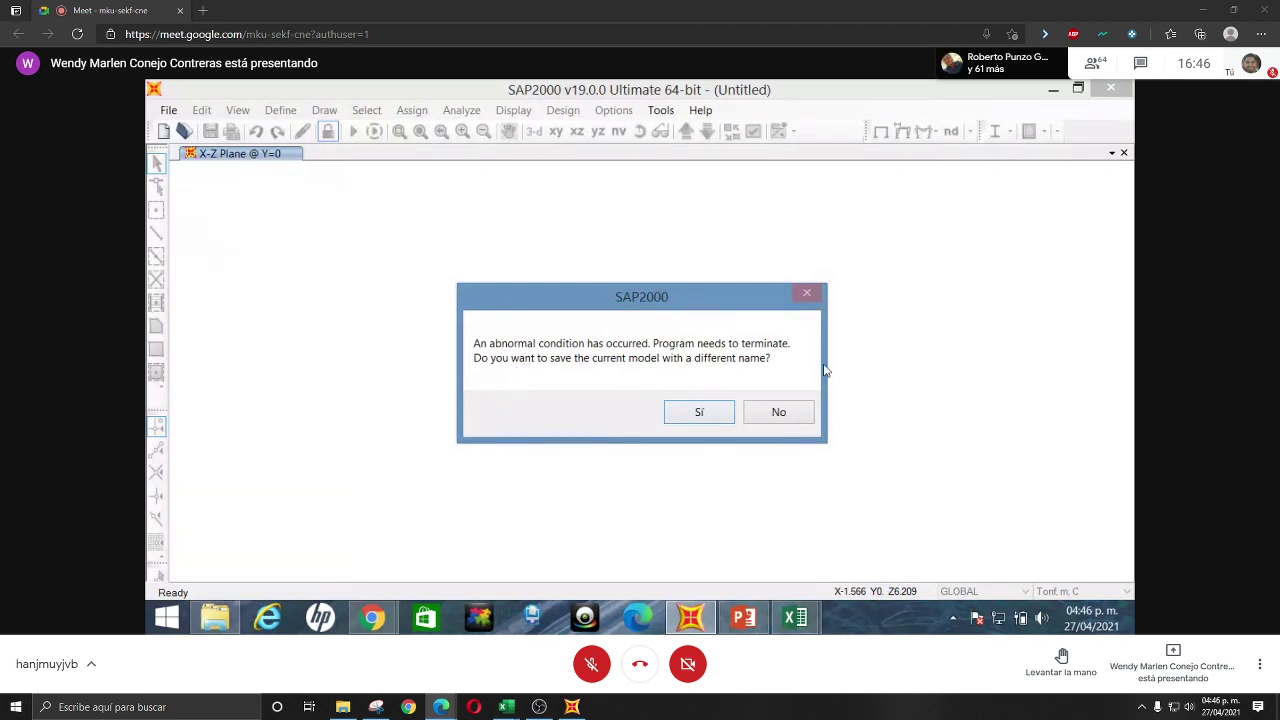
pyautogui.click(779, 412)
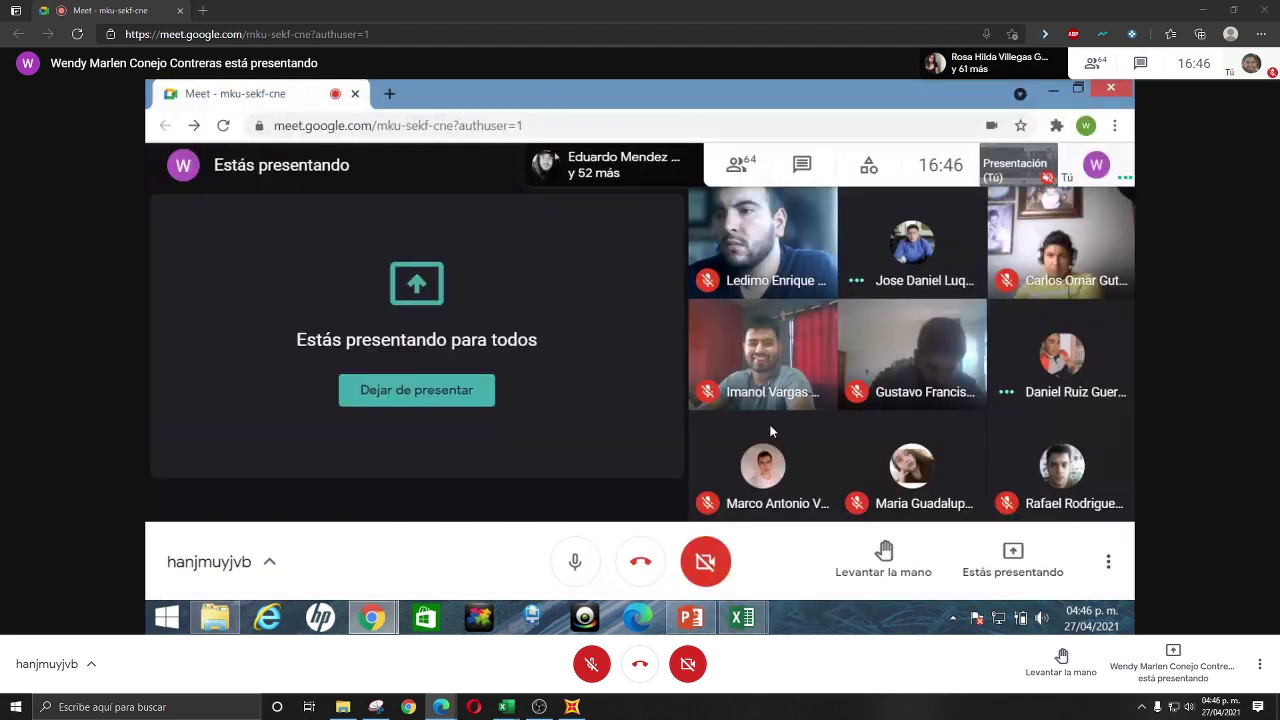
# - Relaunch SAP2000 from the desktop and maximize its window
pyautogui.click(1050, 88)
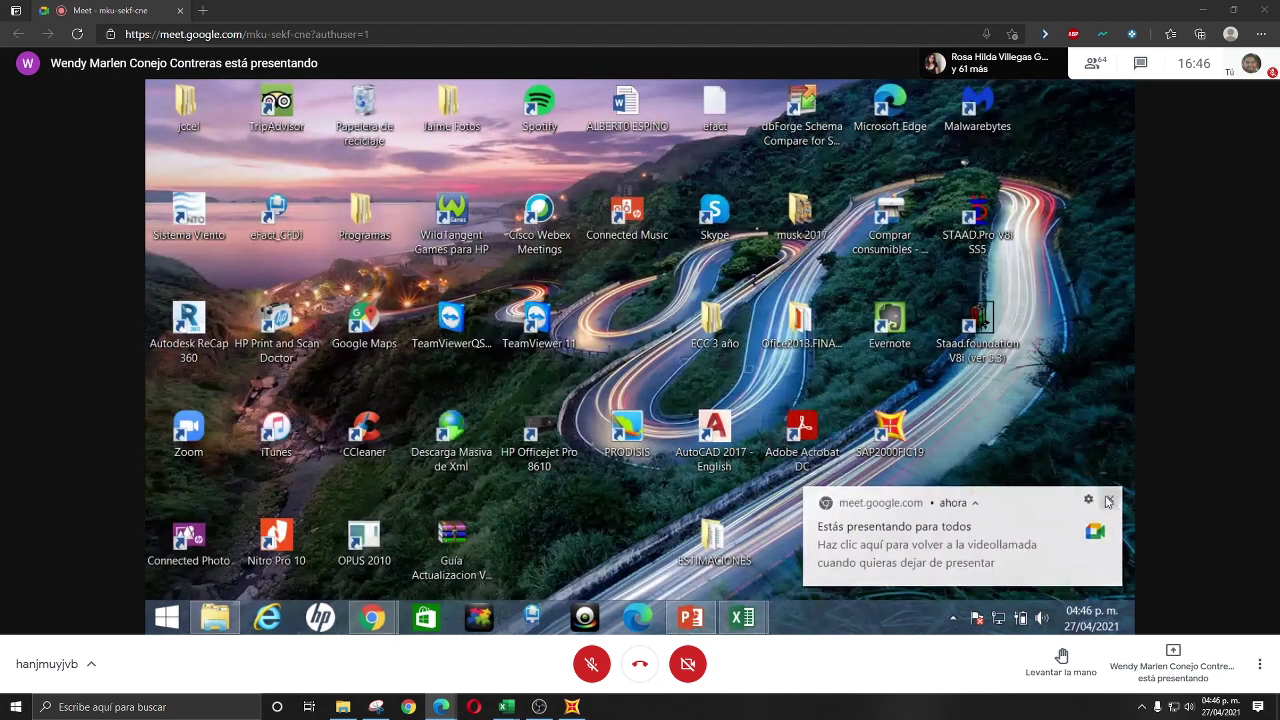
pyautogui.doubleClick(897, 448)
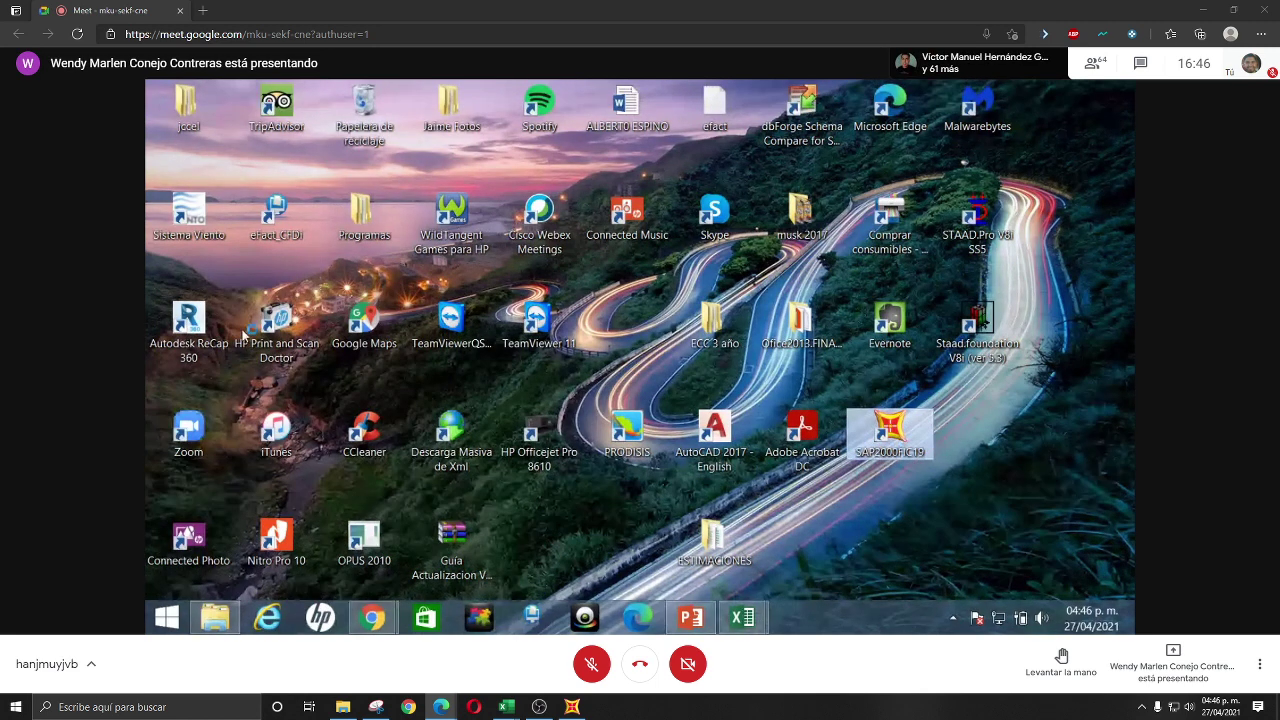
pyautogui.moveTo(731, 622)
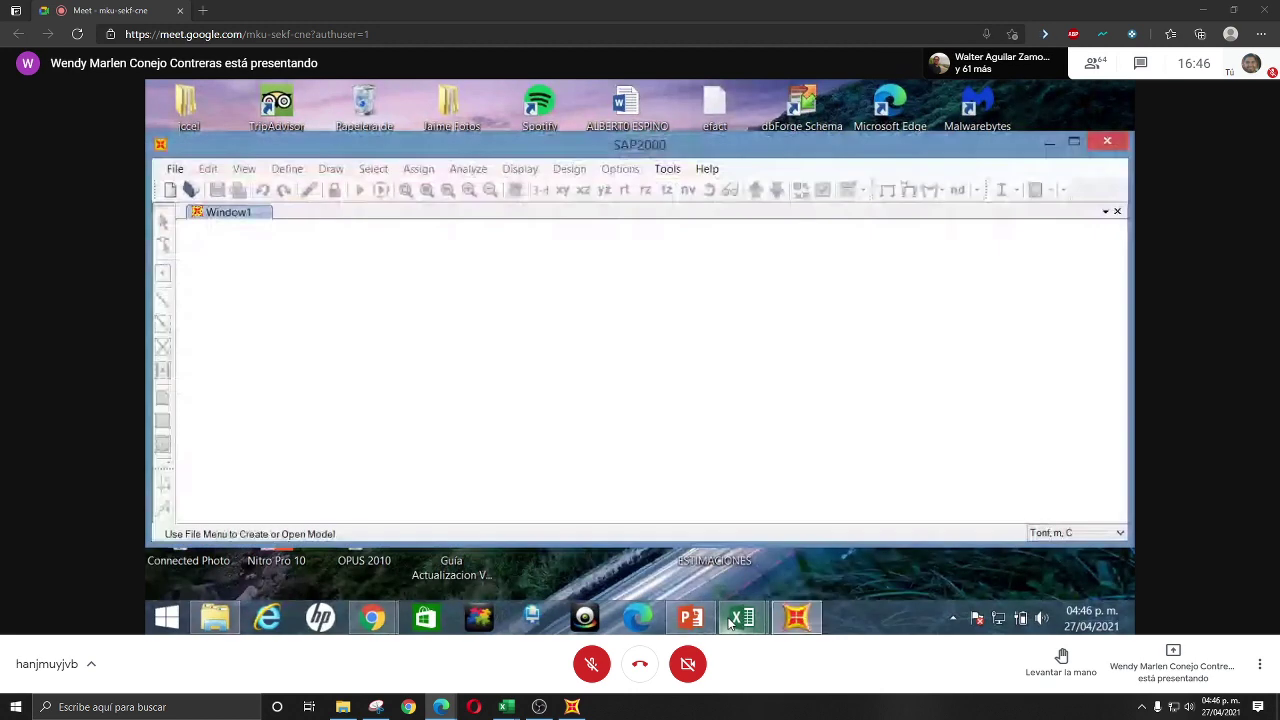
pyautogui.click(1074, 141)
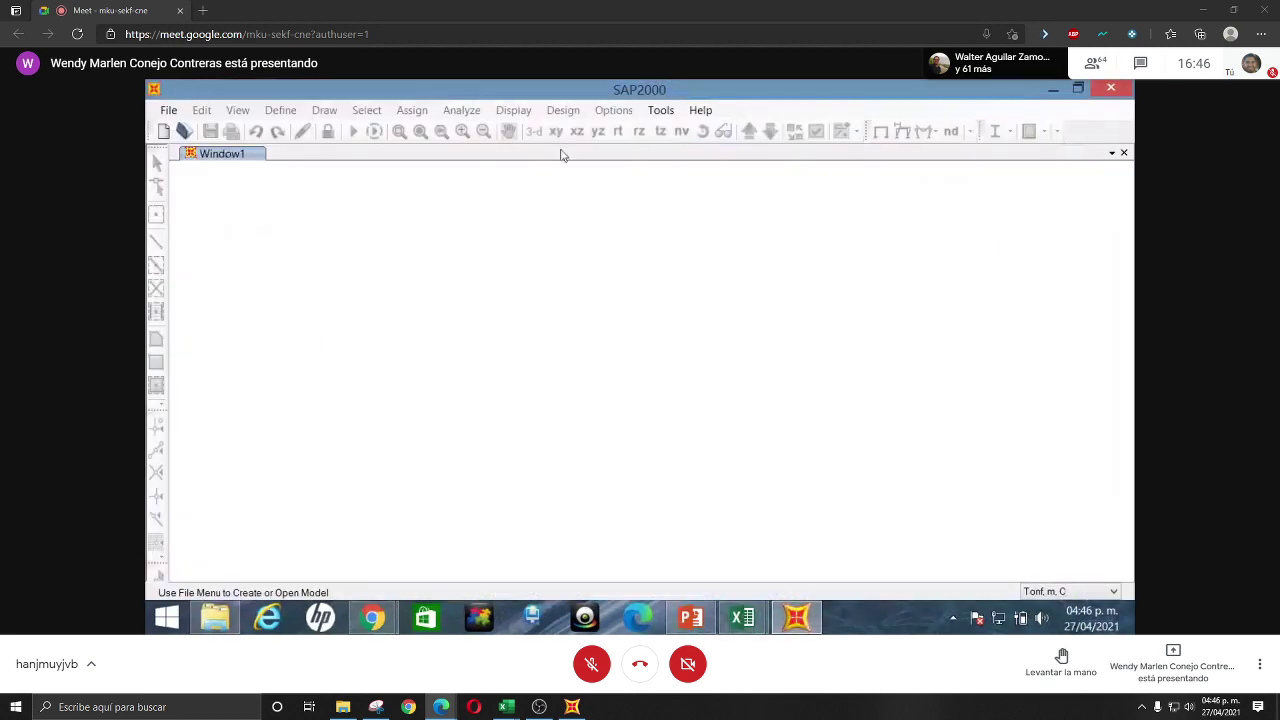
# - Open the model file 1.19 from the course folder
pyautogui.click(184, 131)
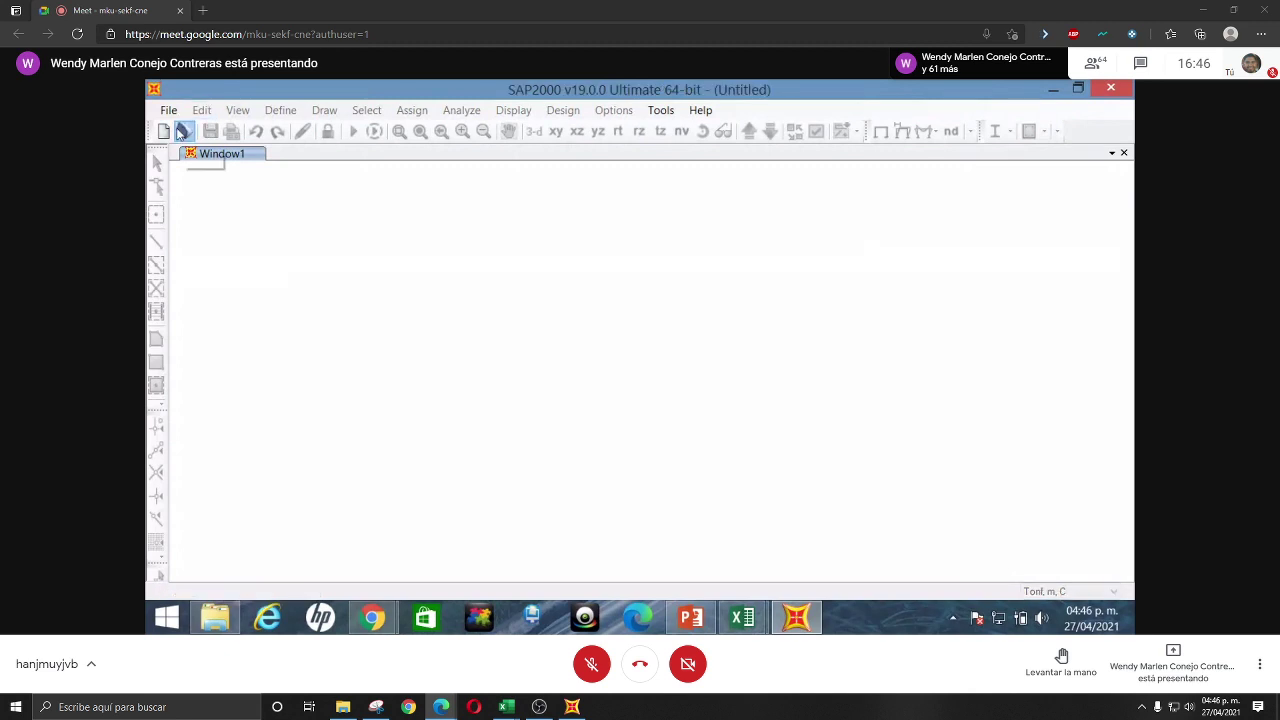
pyautogui.click(509, 310)
pyautogui.scroll(-5, 508, 316)
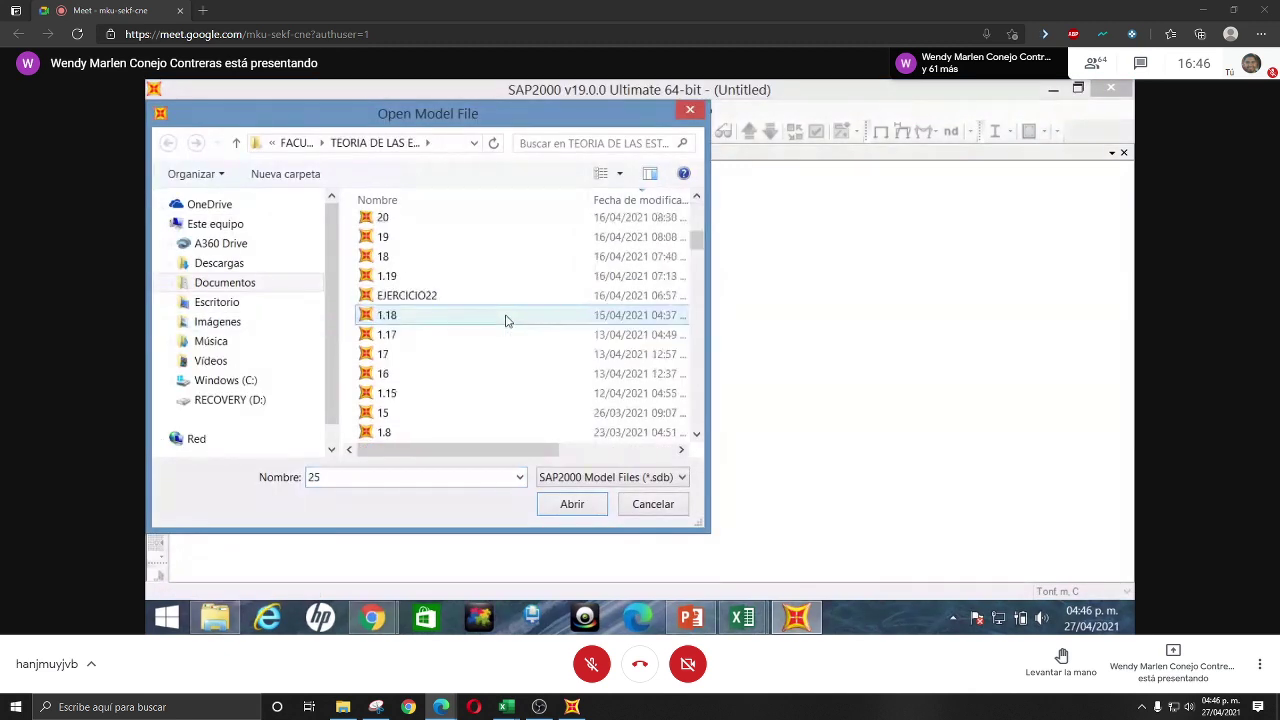
pyautogui.scroll(2, 417, 318)
pyautogui.click(417, 319)
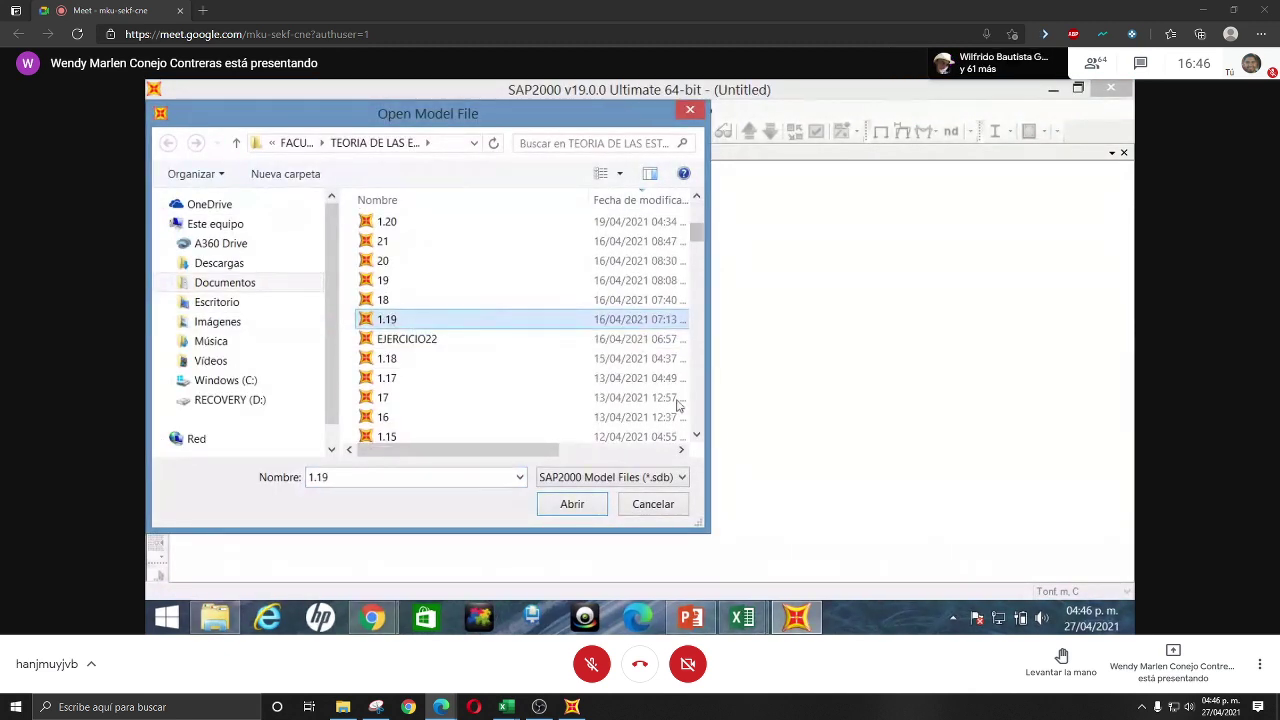
pyautogui.click(571, 504)
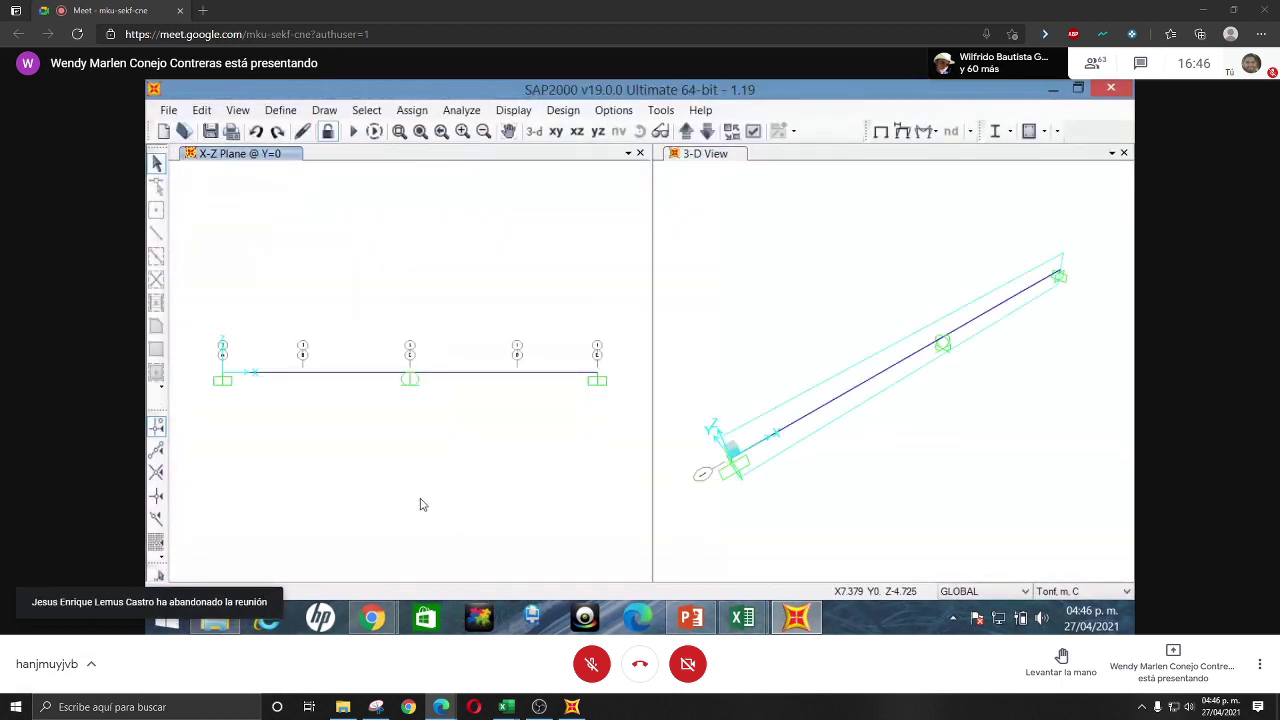
# - Refresh the X-Z view and display the beam's deformed shape for load case CV
pyautogui.click(302, 131)
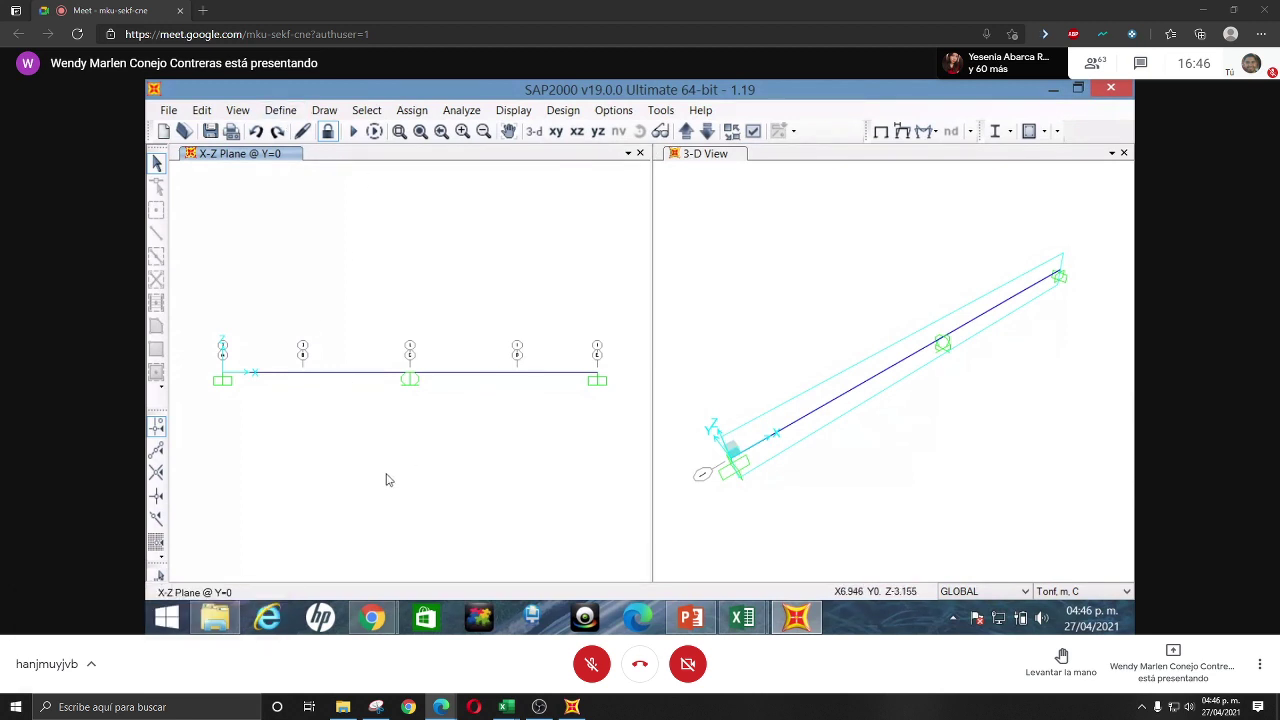
pyautogui.click(513, 110)
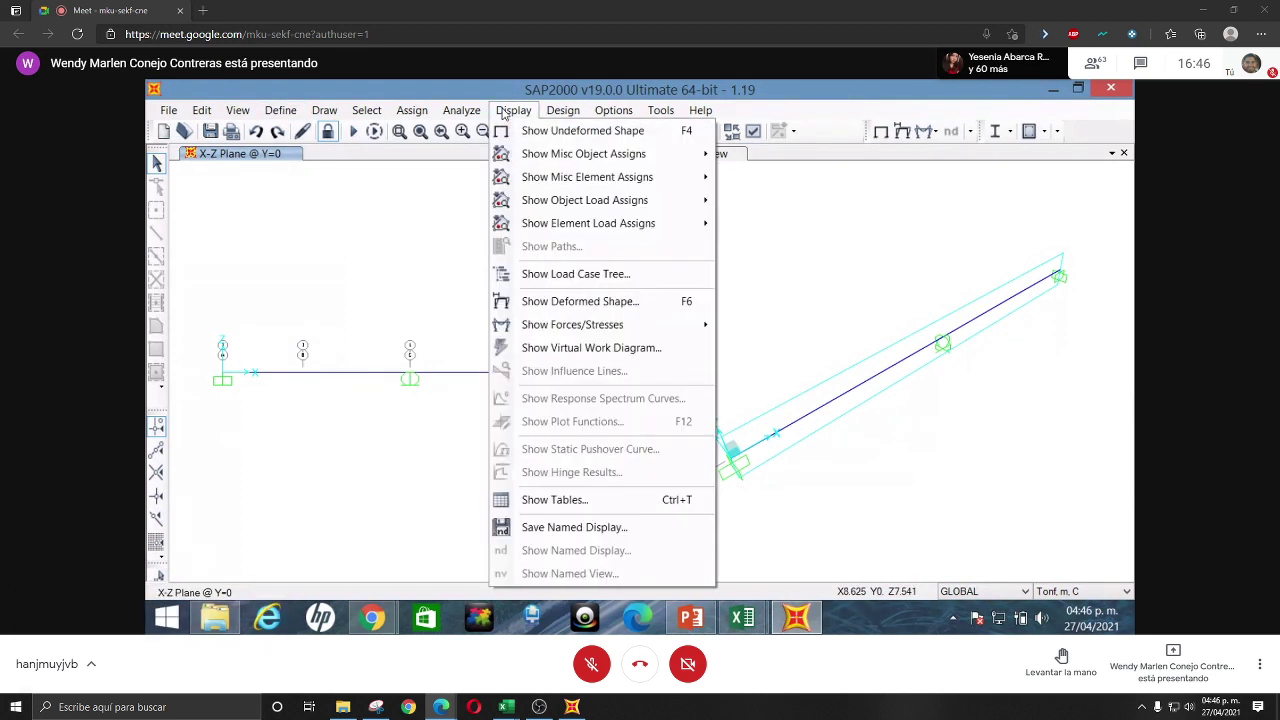
pyautogui.click(573, 305)
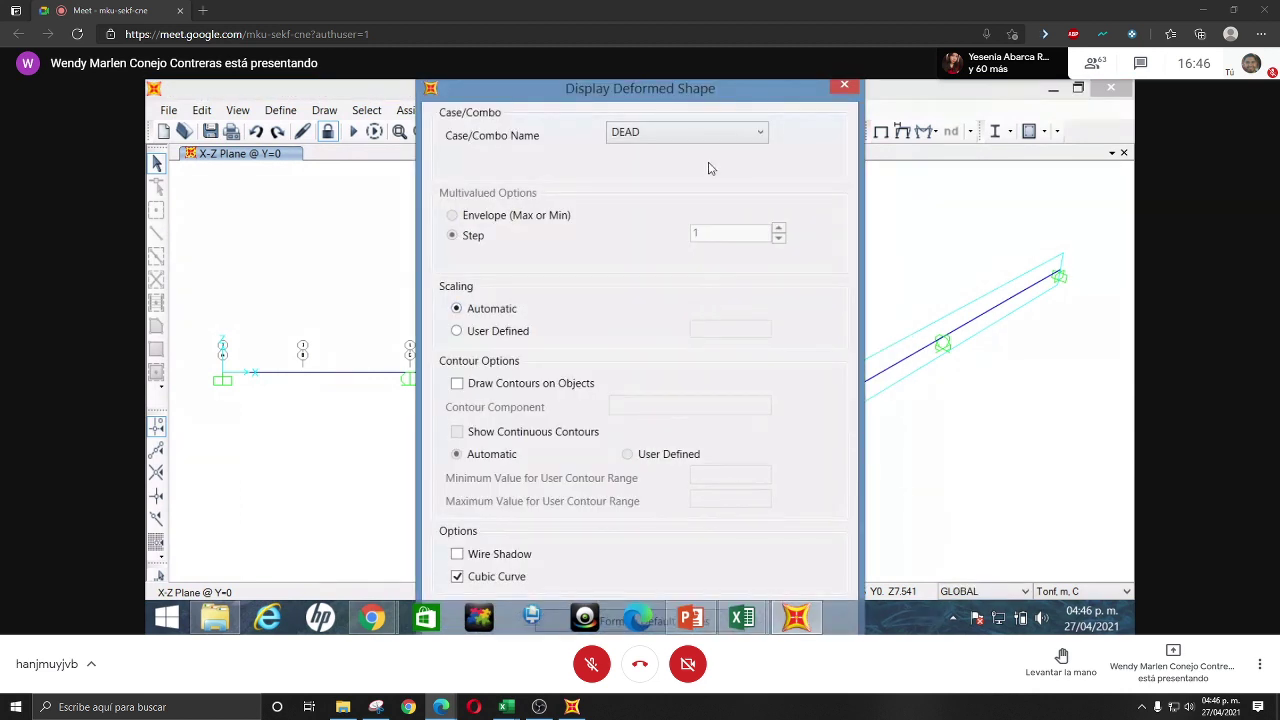
pyautogui.click(700, 135)
pyautogui.click(684, 176)
pyautogui.press('Tab')
pyautogui.press('Tab')
pyautogui.press('Tab')
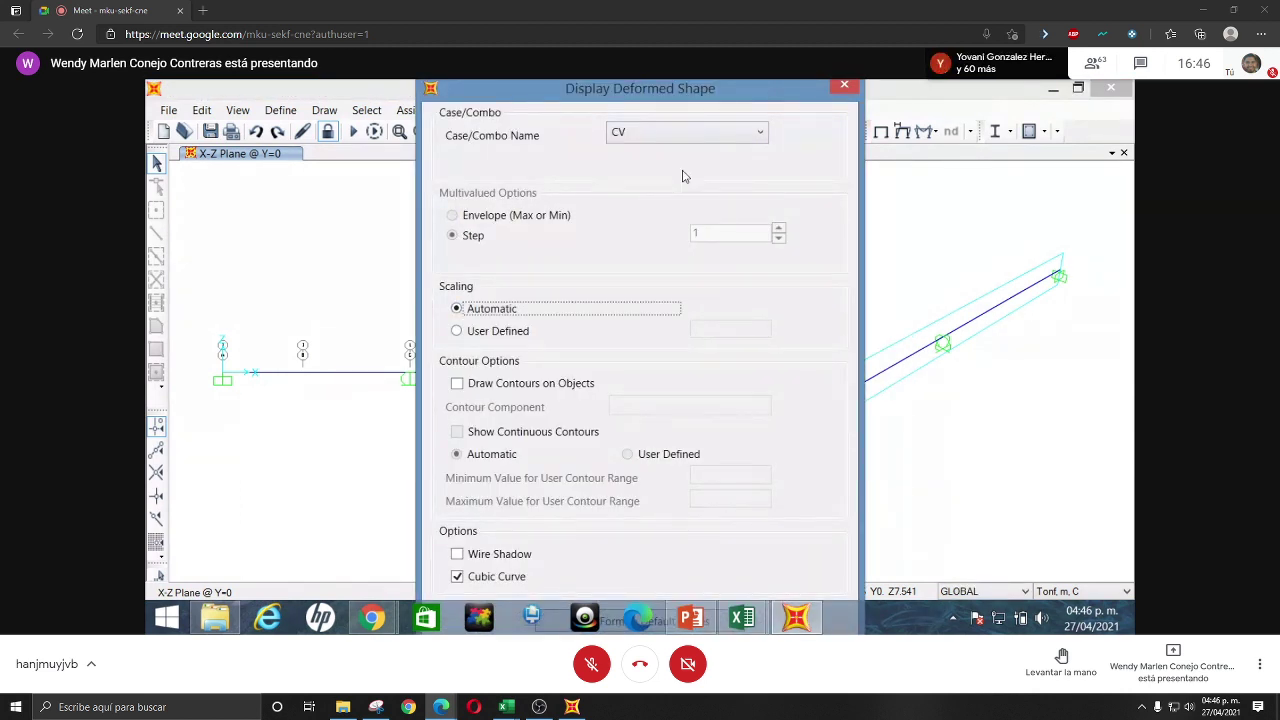
pyautogui.press('Tab')
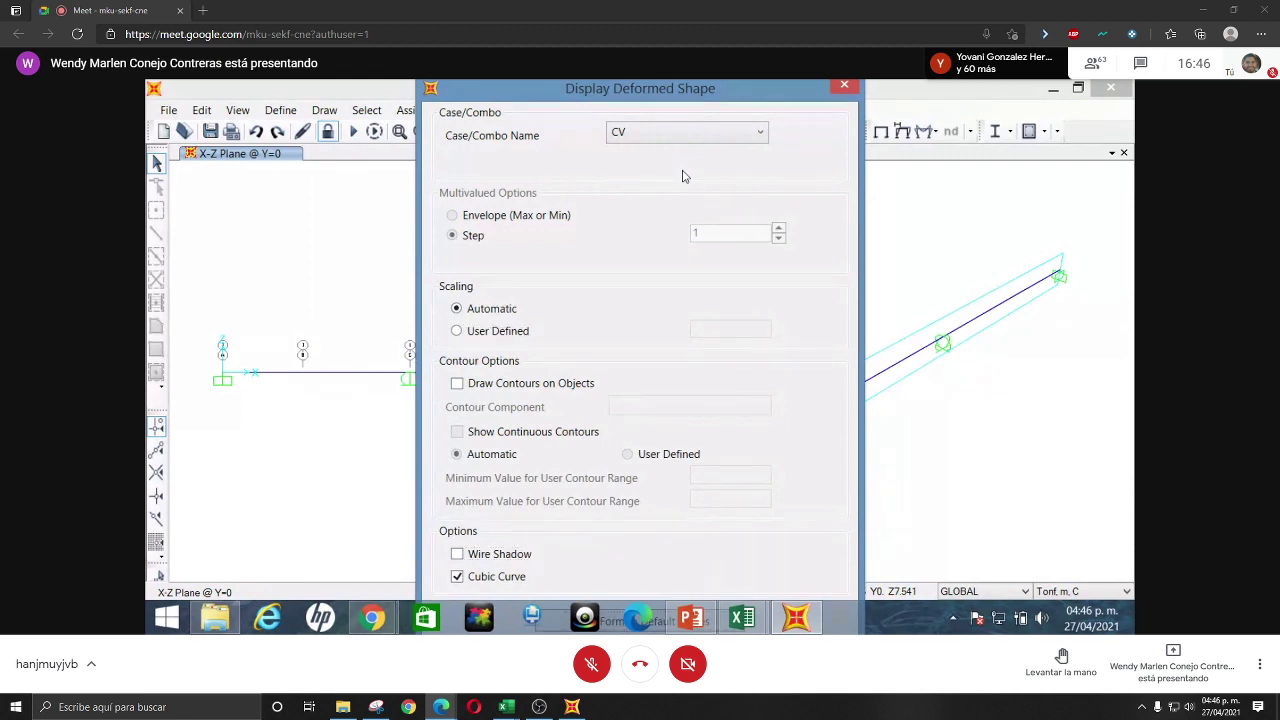
pyautogui.press('Return')
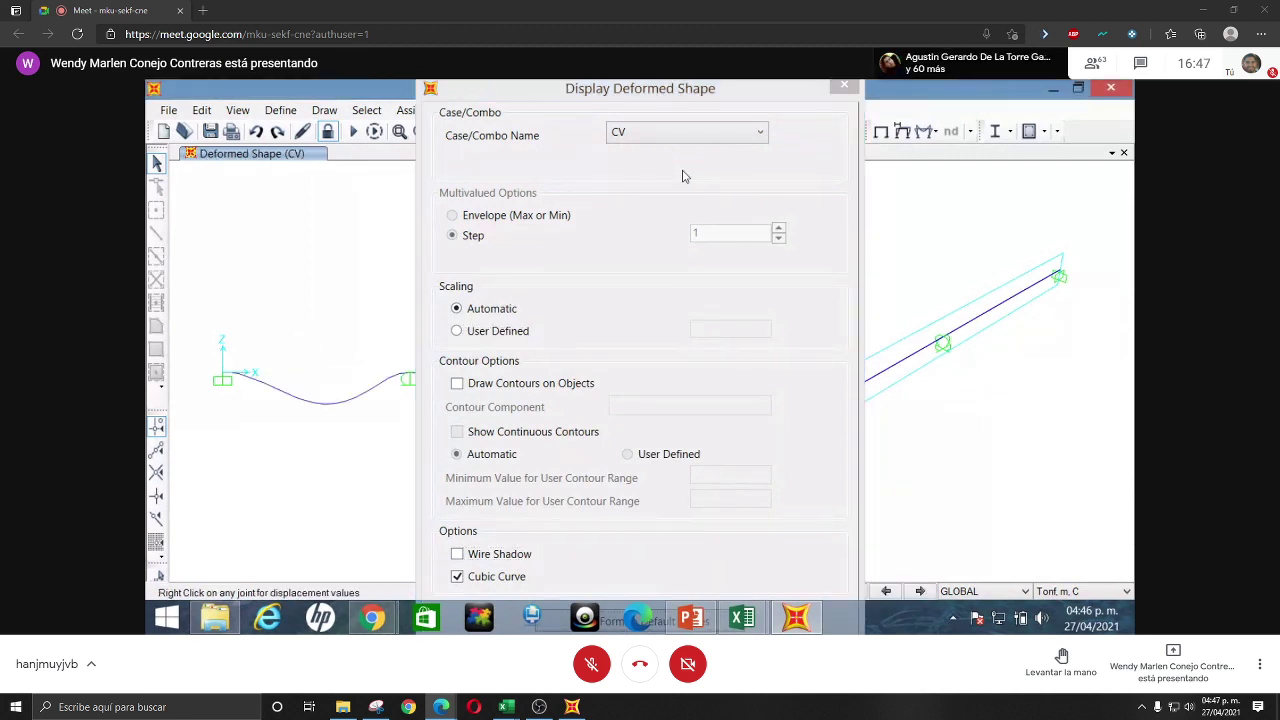
pyautogui.click(830, 86)
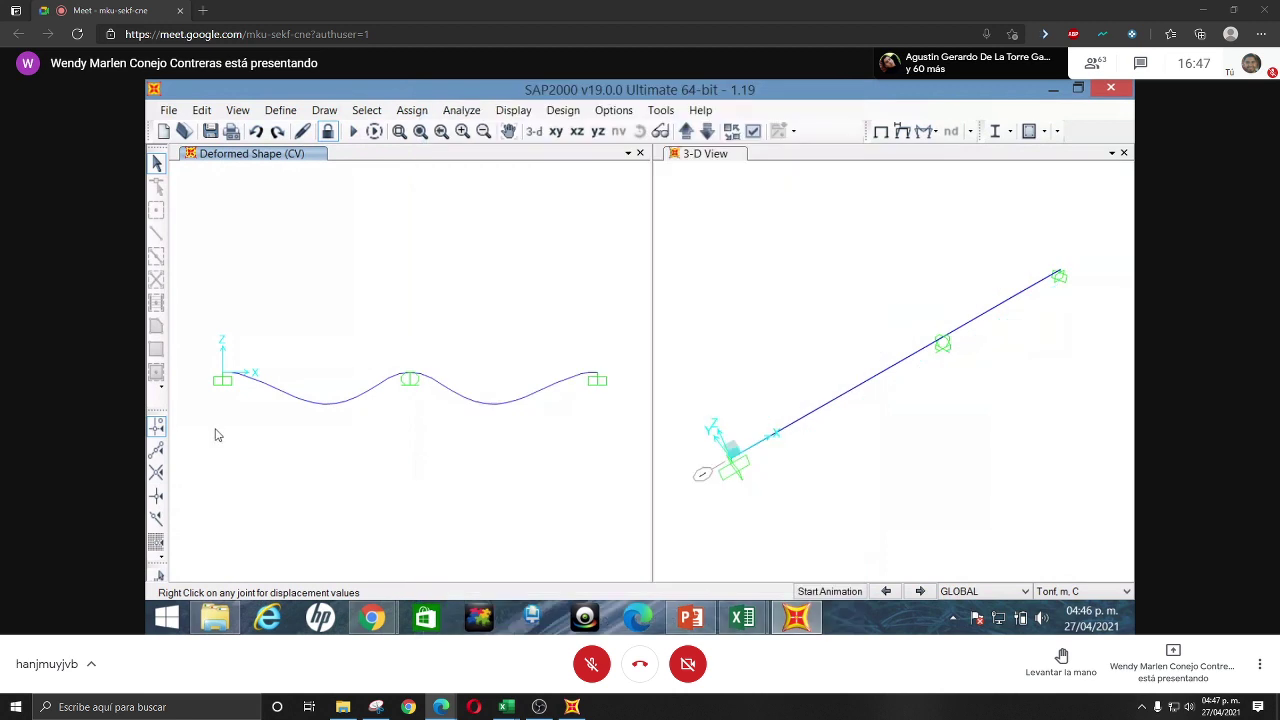